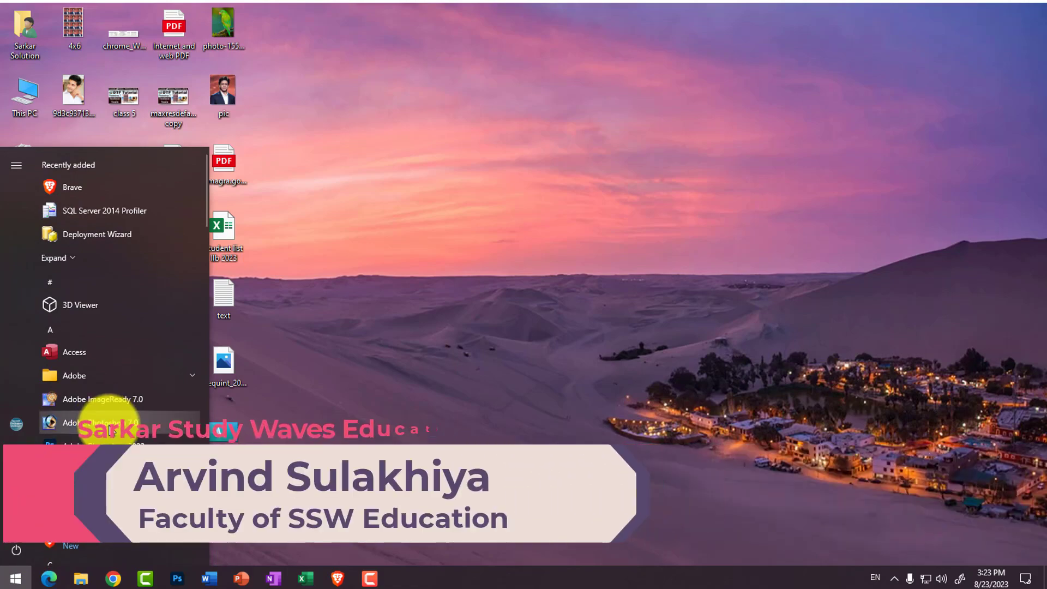
Start Adobe Photoshop 7.0, look over the marquee tool variants and choose the freehand Lasso tool
{"action": "left_click", "coordinate": [109, 424]}
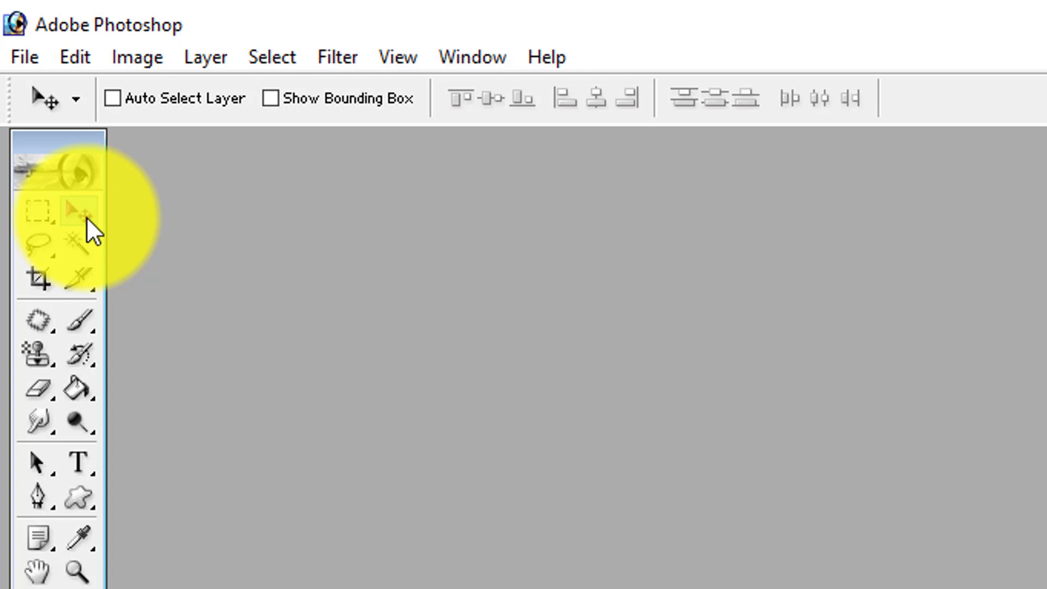
{"action": "left_click", "coordinate": [47, 210]}
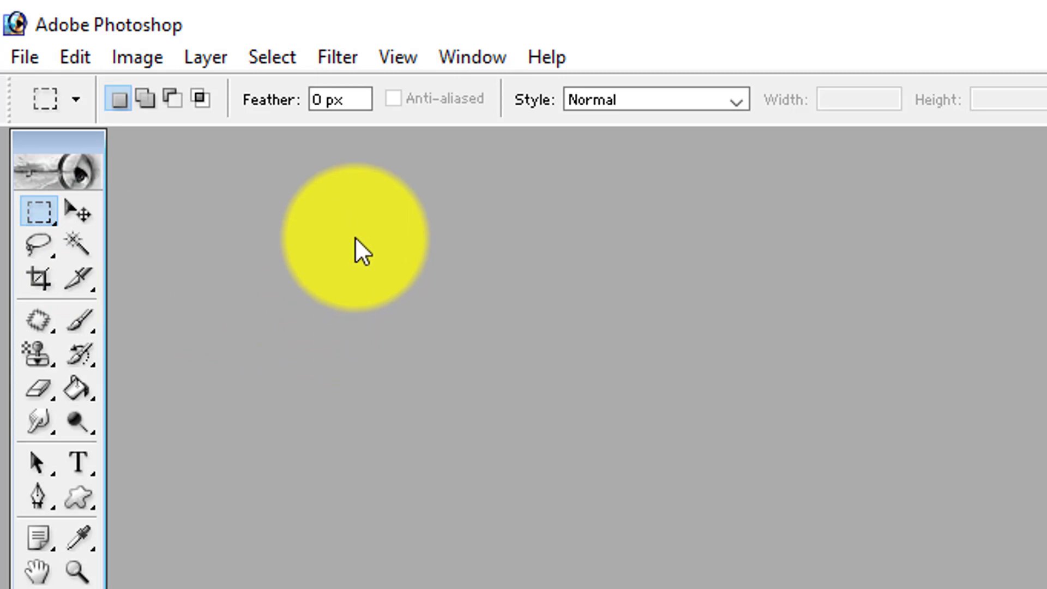
{"action": "left_click", "coordinate": [36, 216]}
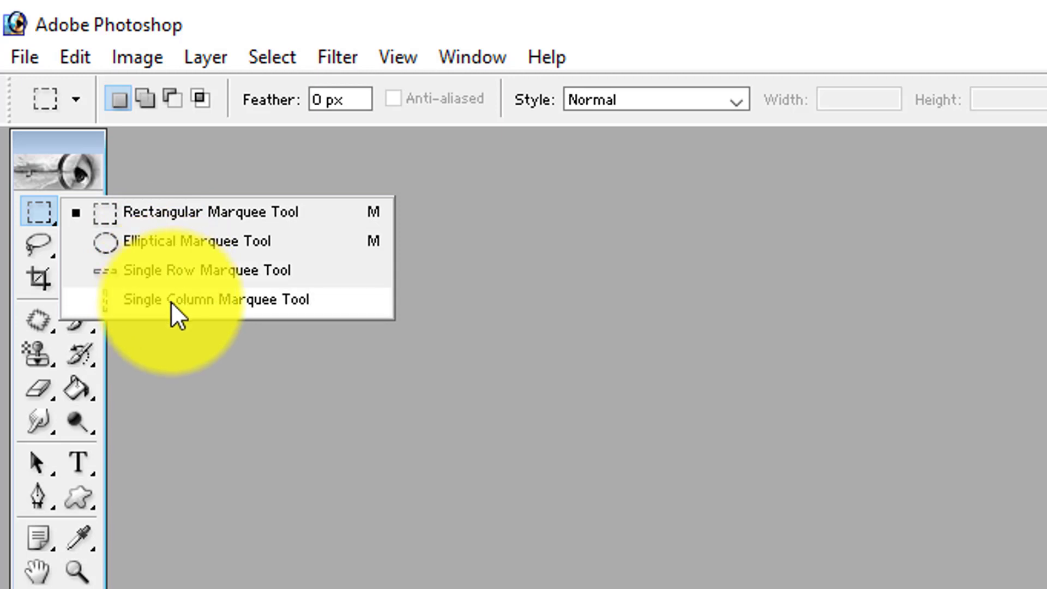
{"action": "left_click", "coordinate": [30, 251]}
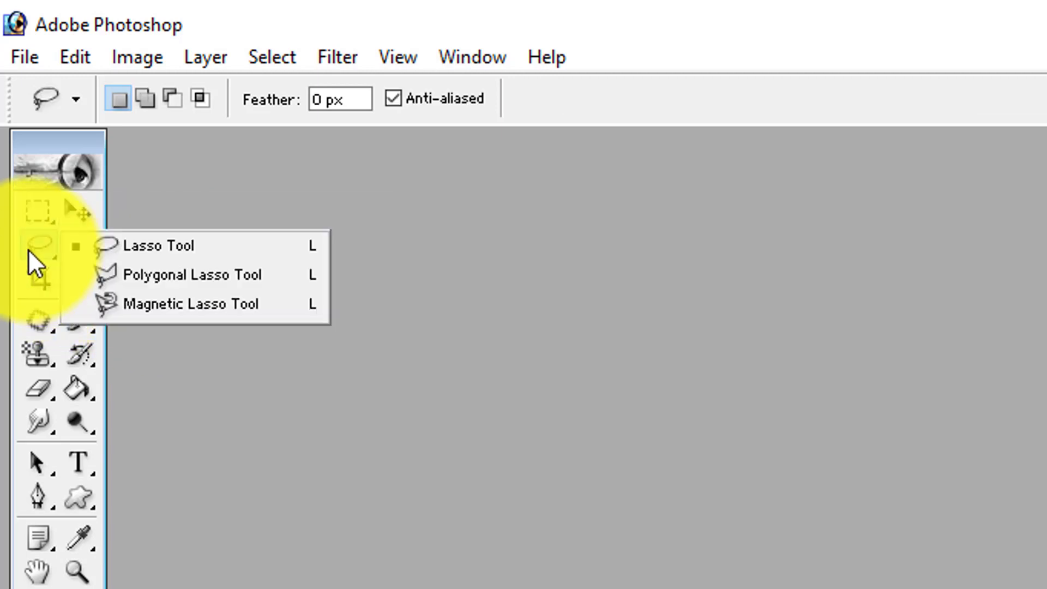
{"action": "left_click", "coordinate": [113, 248]}
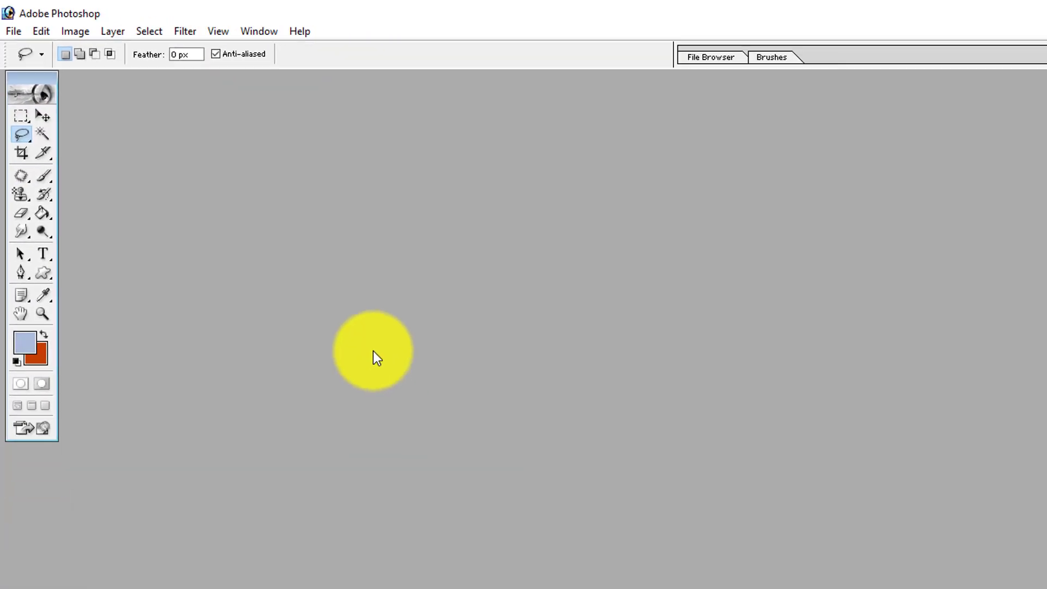
Open HD-wallpaper-shahrukh-khan-srk-actor-hero.jpg in a maximized window and lasso the upper background around the man's head and shoulders
{"action": "double_click", "coordinate": [322, 303]}
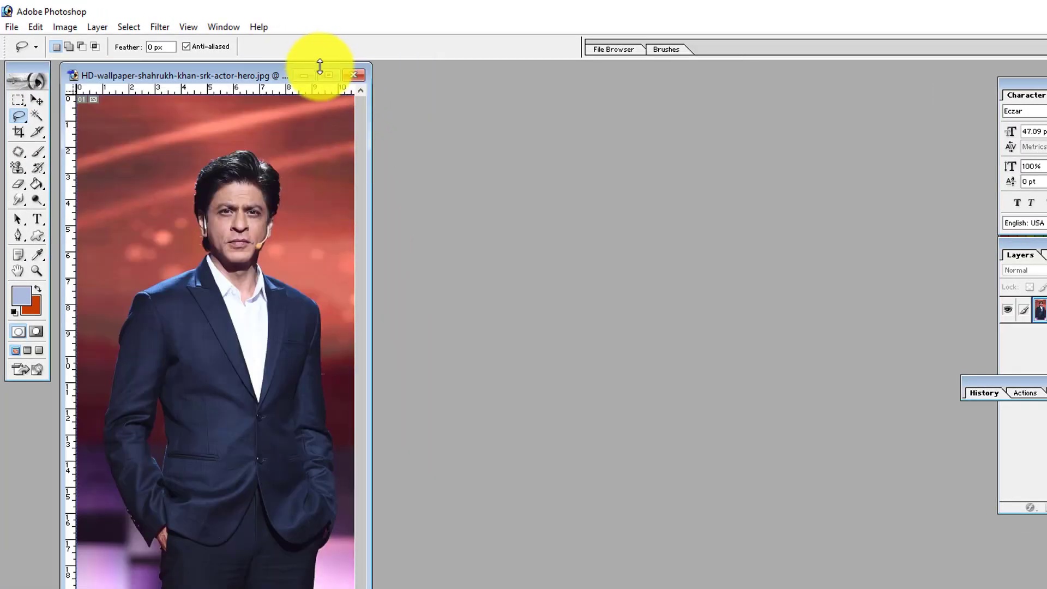
{"action": "double_click", "coordinate": [322, 76]}
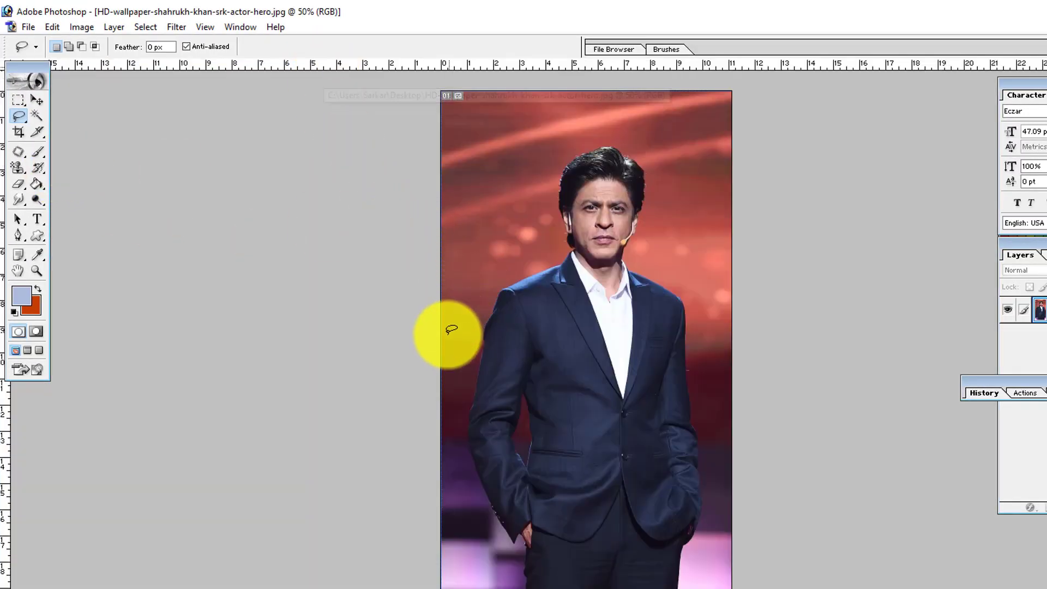
{"action": "mouse_move", "coordinate": [446, 339]}
{"action": "left_mouse_down"}
{"action": "mouse_move", "coordinate": [471, 294]}
{"action": "mouse_move", "coordinate": [554, 243]}
{"action": "mouse_move", "coordinate": [545, 156]}
{"action": "mouse_move", "coordinate": [570, 139]}
{"action": "mouse_move", "coordinate": [639, 137]}
{"action": "mouse_move", "coordinate": [653, 159]}
{"action": "mouse_move", "coordinate": [656, 262]}
{"action": "mouse_move", "coordinate": [698, 290]}
{"action": "mouse_move", "coordinate": [743, 281]}
{"action": "mouse_move", "coordinate": [802, 63]}
{"action": "mouse_move", "coordinate": [720, 12]}
{"action": "mouse_move", "coordinate": [280, 52]}
{"action": "mouse_move", "coordinate": [273, 338]}
{"action": "mouse_move", "coordinate": [341, 371]}
{"action": "left_mouse_up"}
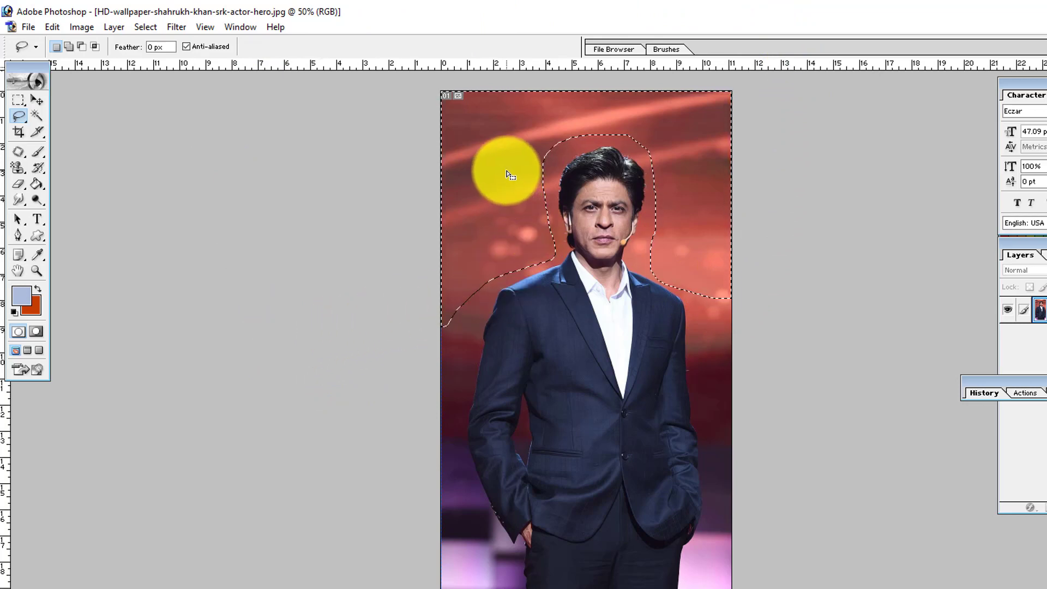
Try clearing the unfeathered selection to the orange background colour, and undo the clearing
{"action": "key", "text": "Delete"}
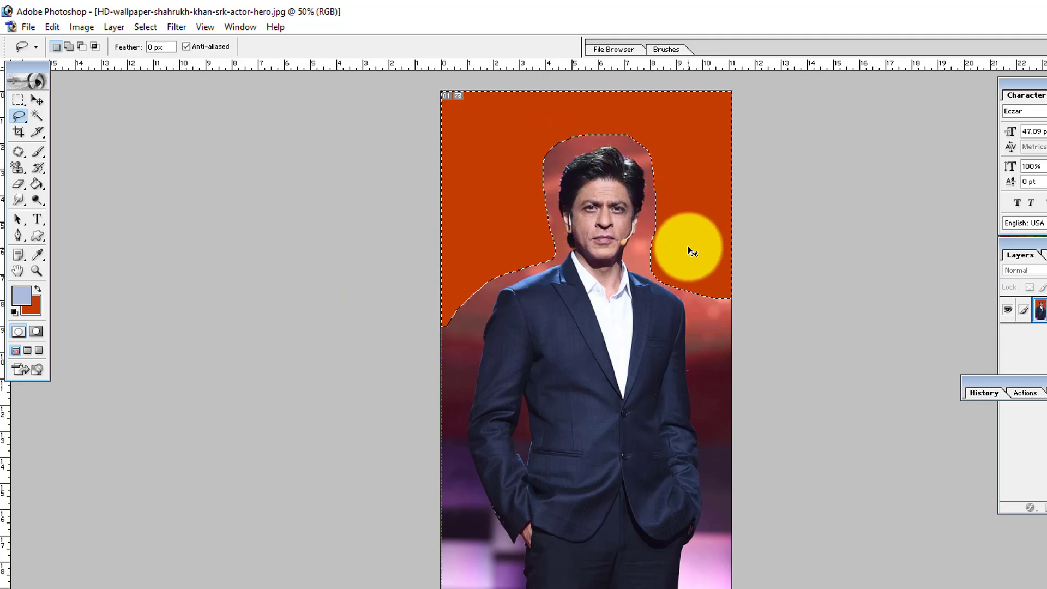
{"action": "key", "text": "ctrl+z"}
Feather the selection by 20 pixels, try clearing it to the background colour, and undo the clearing
{"action": "right_click", "coordinate": [616, 219]}
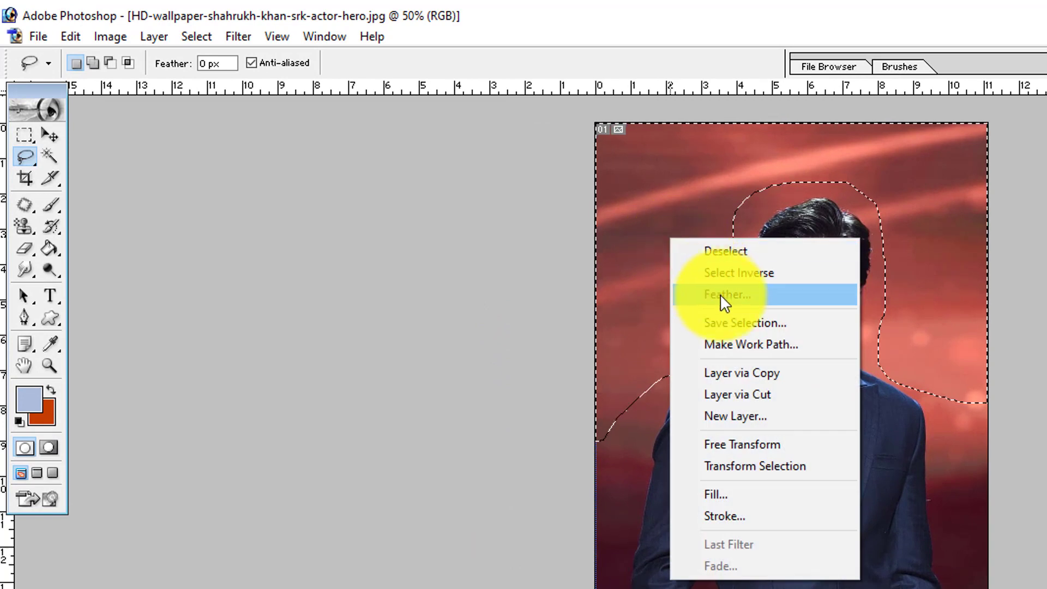
{"action": "left_click", "coordinate": [728, 296]}
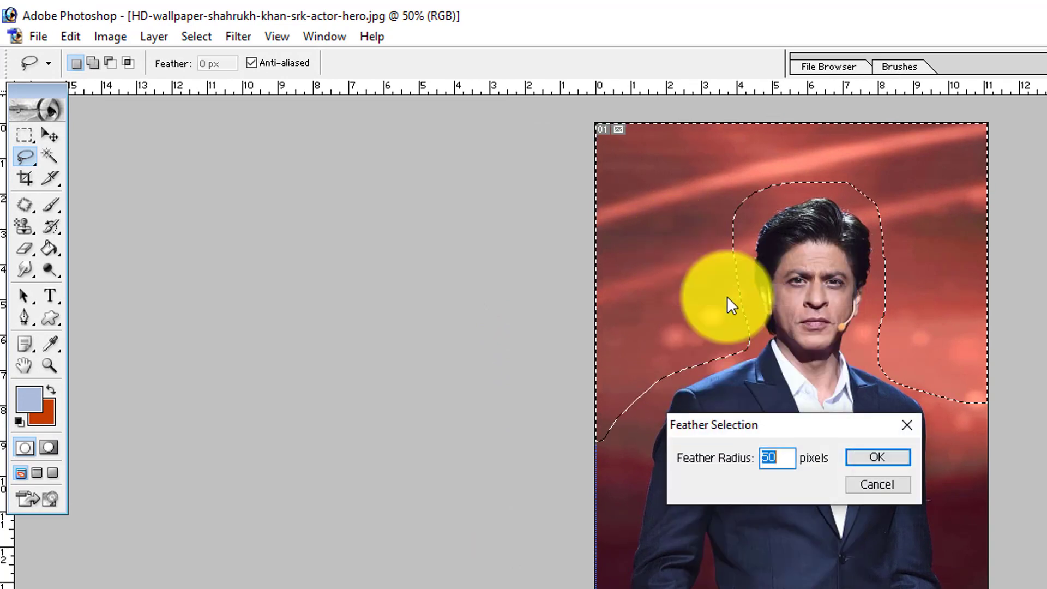
{"action": "type", "text": "20"}
{"action": "key", "text": "Return"}
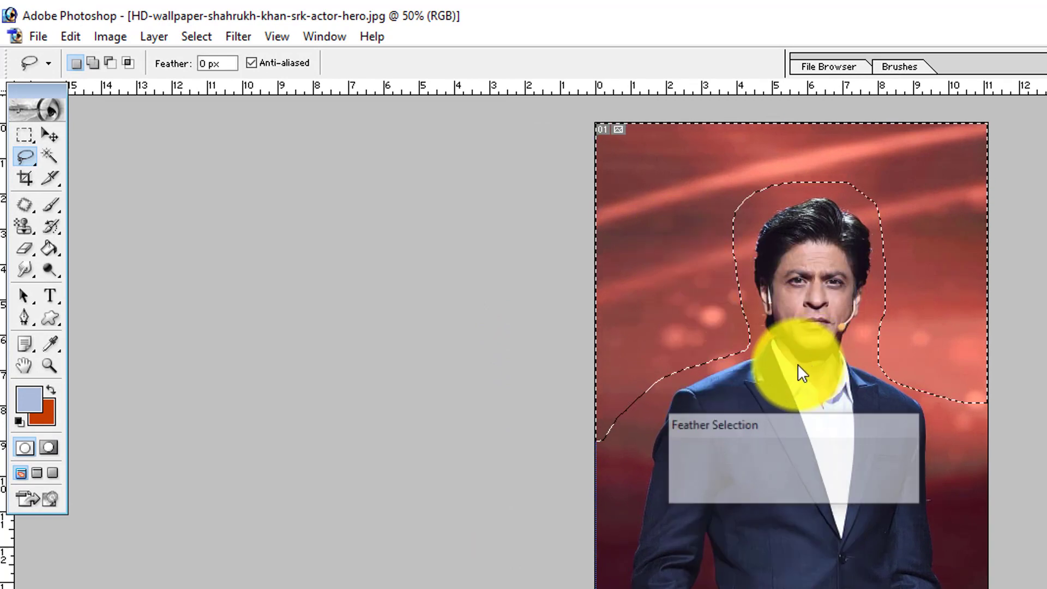
{"action": "key", "text": "Delete"}
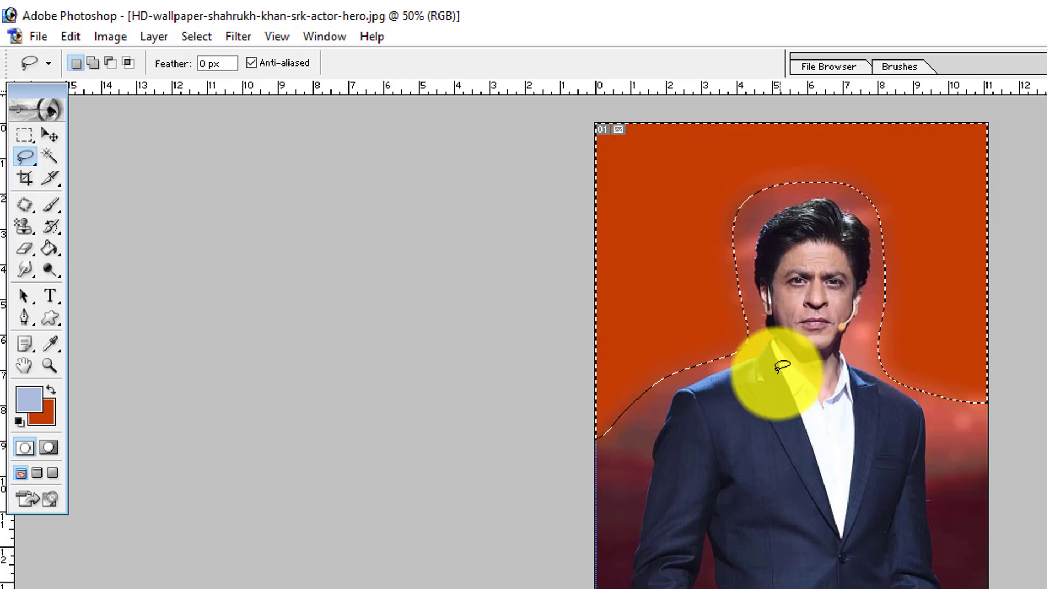
{"action": "key", "text": "ctrl+z"}
Clear the upper background to orange with a feather radius of 50 pixels and deselect it
{"action": "right_click", "coordinate": [654, 241]}
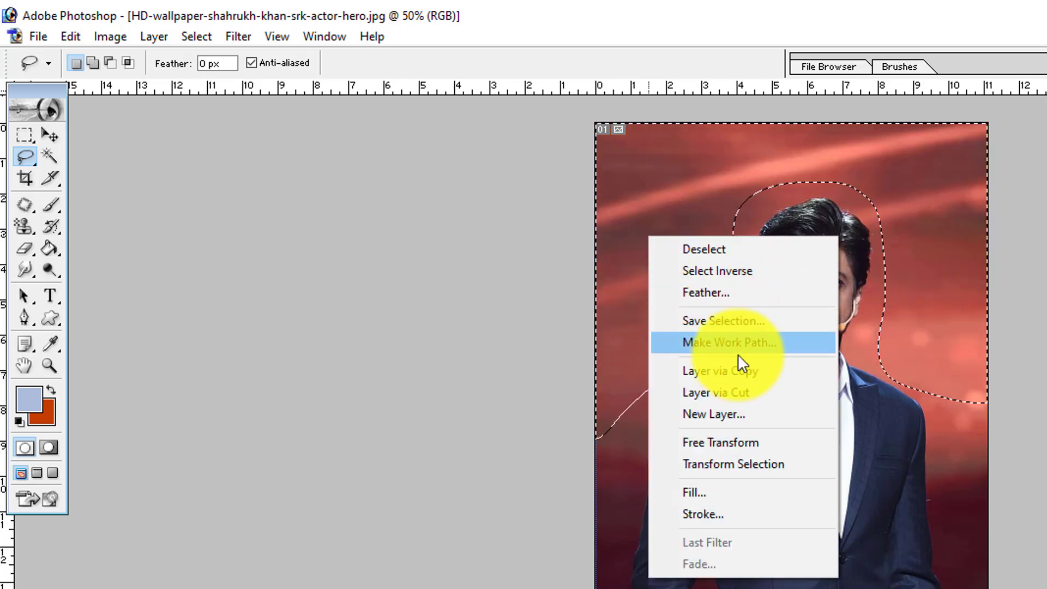
{"action": "left_click", "coordinate": [731, 297]}
{"action": "type", "text": "50"}
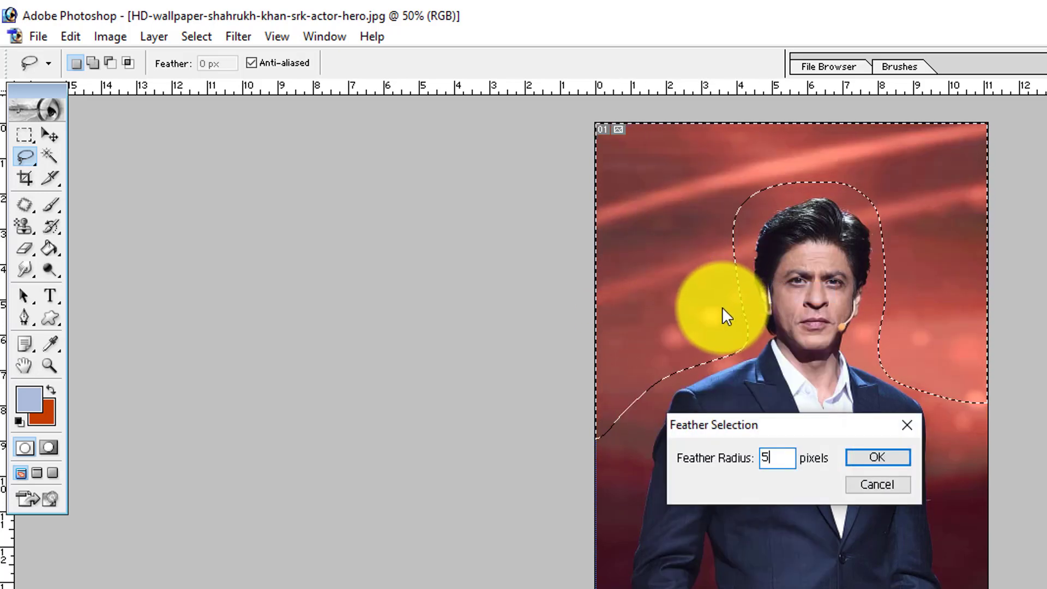
{"action": "key", "text": "Return"}
{"action": "key", "text": "Delete"}
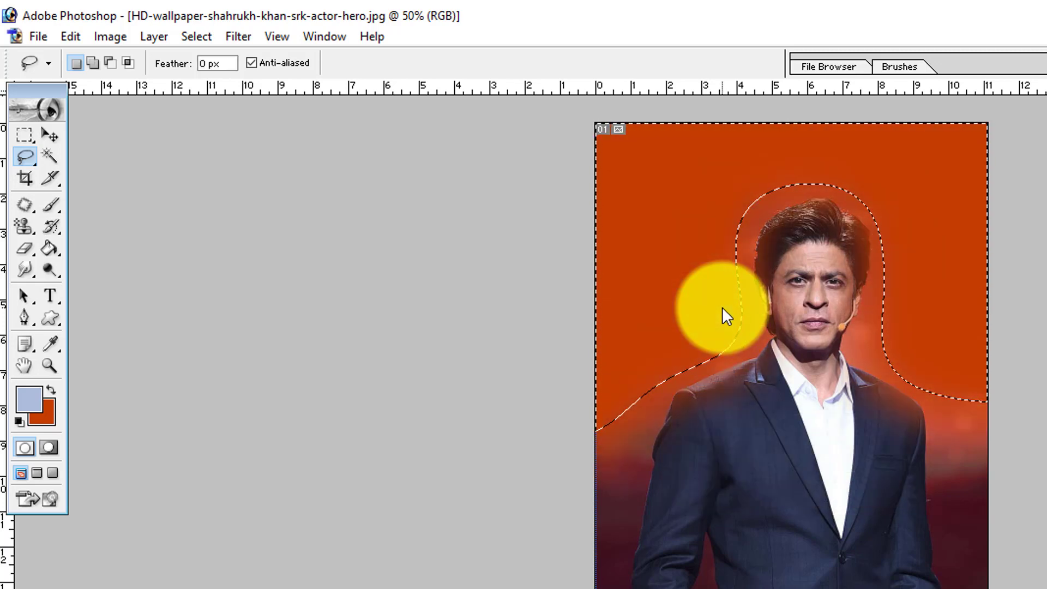
{"action": "key", "text": "ctrl+d"}
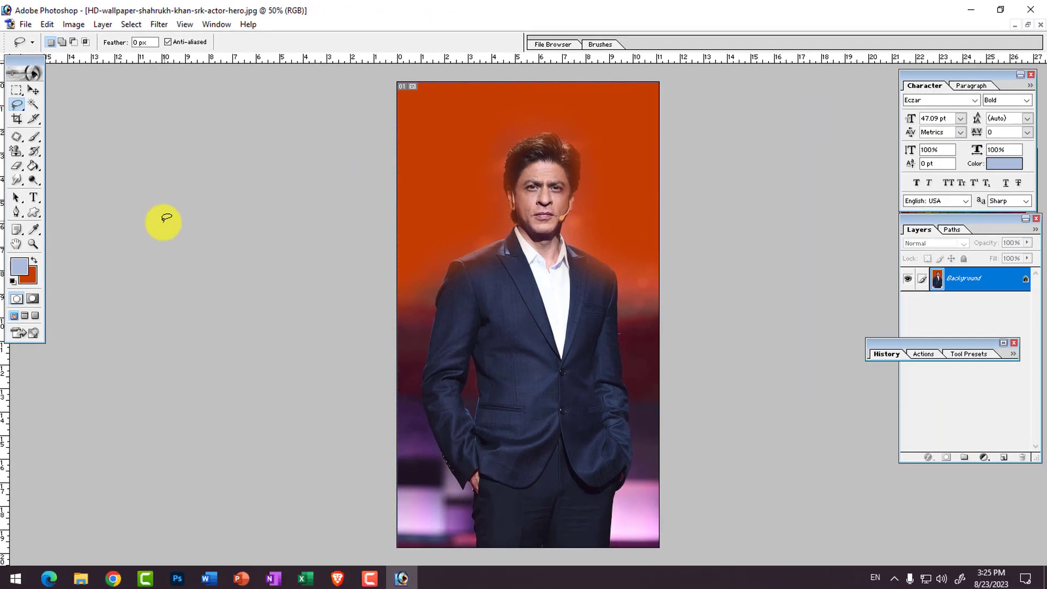
Select the remaining background beside the man's arm on the photo's left side with the Polygonal Lasso tool
{"action": "left_click", "coordinate": [18, 108]}
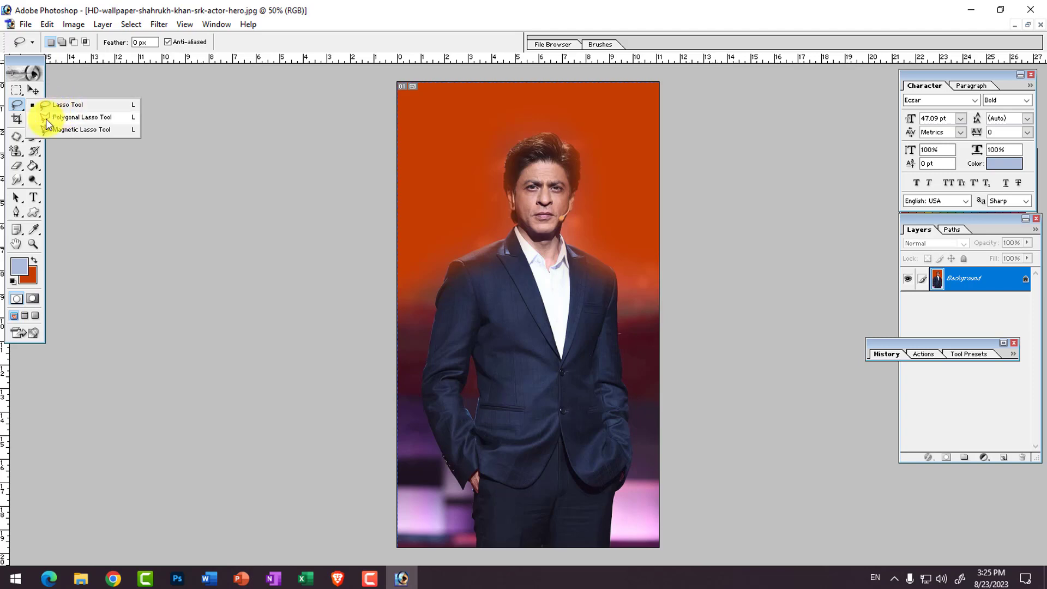
{"action": "left_click", "coordinate": [47, 119]}
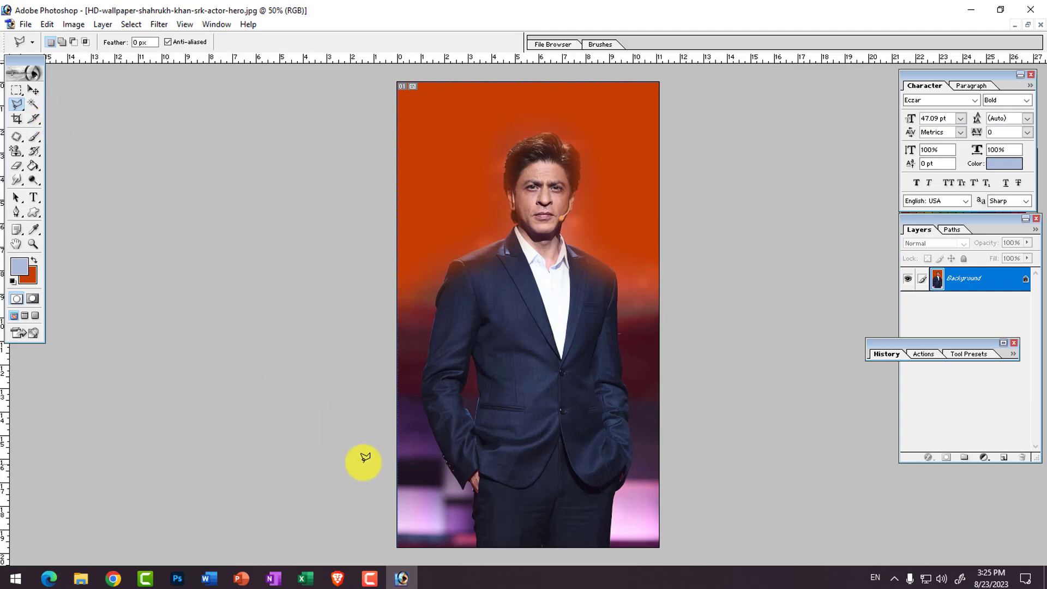
{"action": "left_click", "coordinate": [420, 395]}
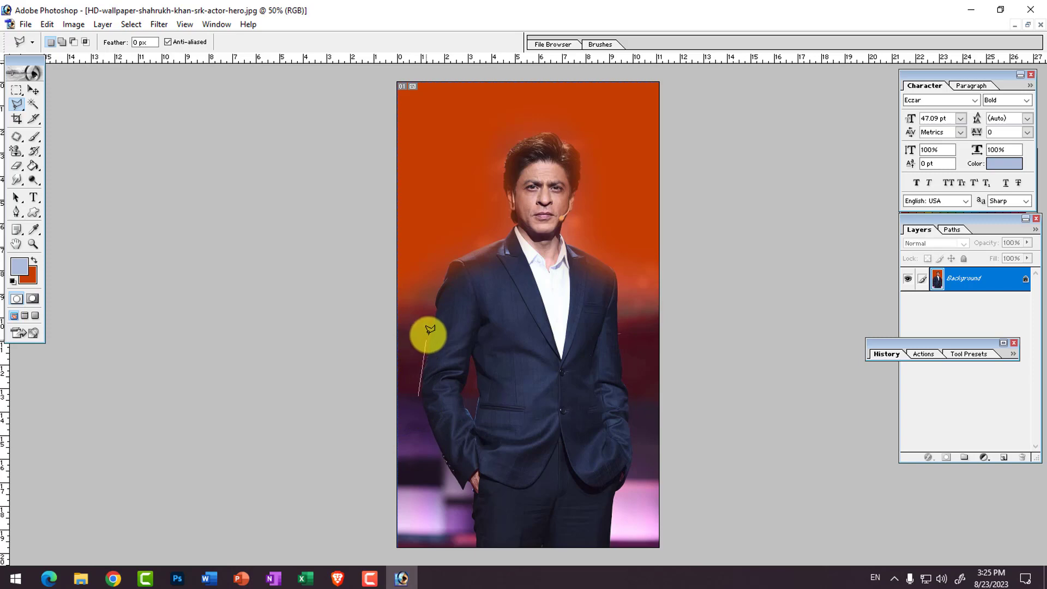
{"action": "left_click", "coordinate": [443, 266]}
{"action": "left_click", "coordinate": [377, 277]}
{"action": "left_click", "coordinate": [344, 547]}
{"action": "left_click", "coordinate": [400, 554]}
{"action": "left_click", "coordinate": [474, 553]}
{"action": "left_click", "coordinate": [467, 497]}
{"action": "left_click", "coordinate": [446, 483]}
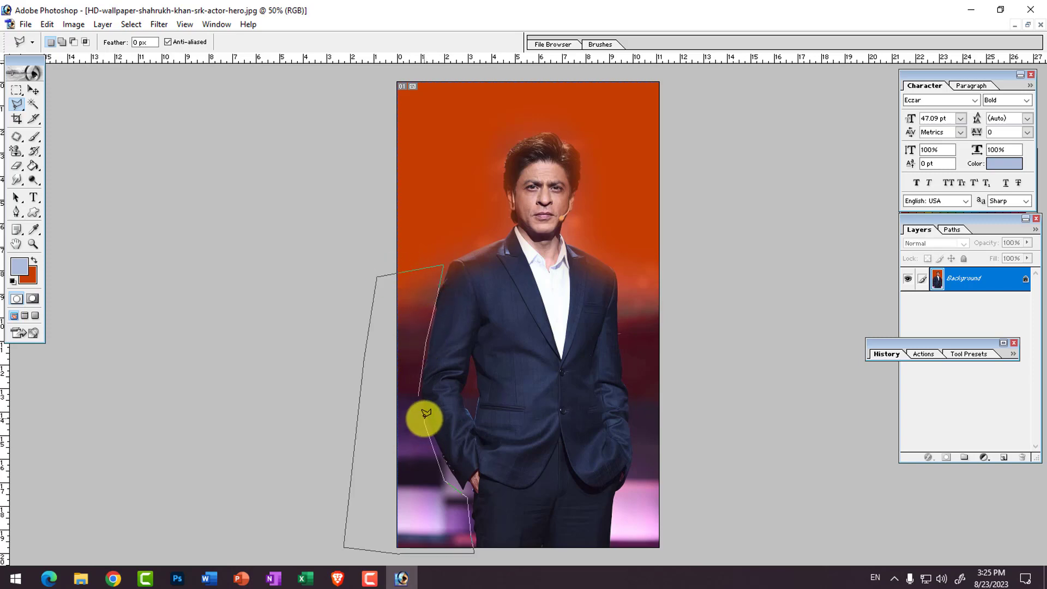
{"action": "left_click", "coordinate": [420, 392]}
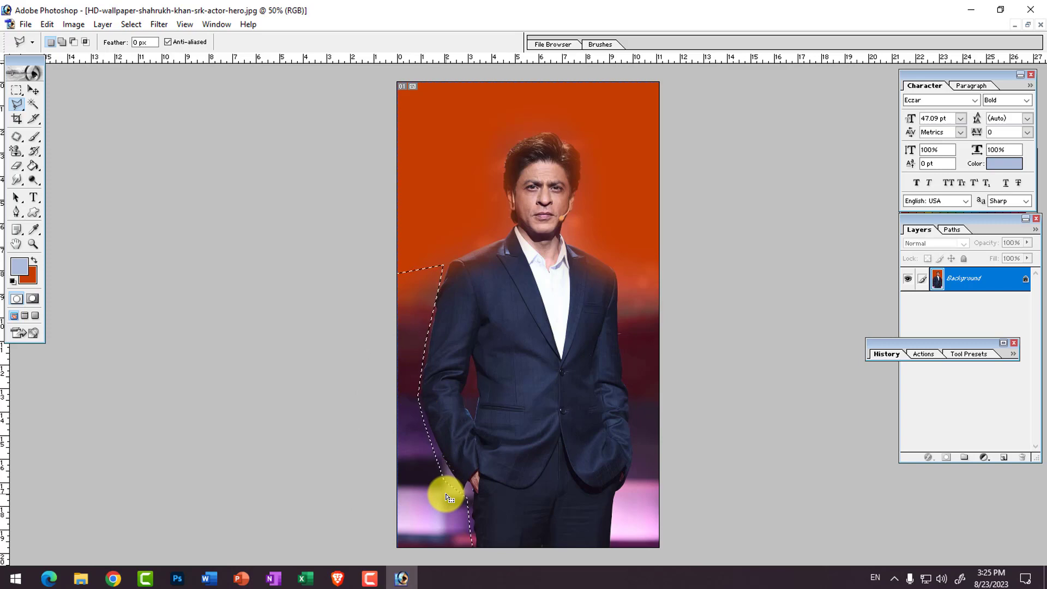
Clear the left background selection to orange with a feather radius of 50 pixels and deselect it
{"action": "right_click", "coordinate": [426, 491]}
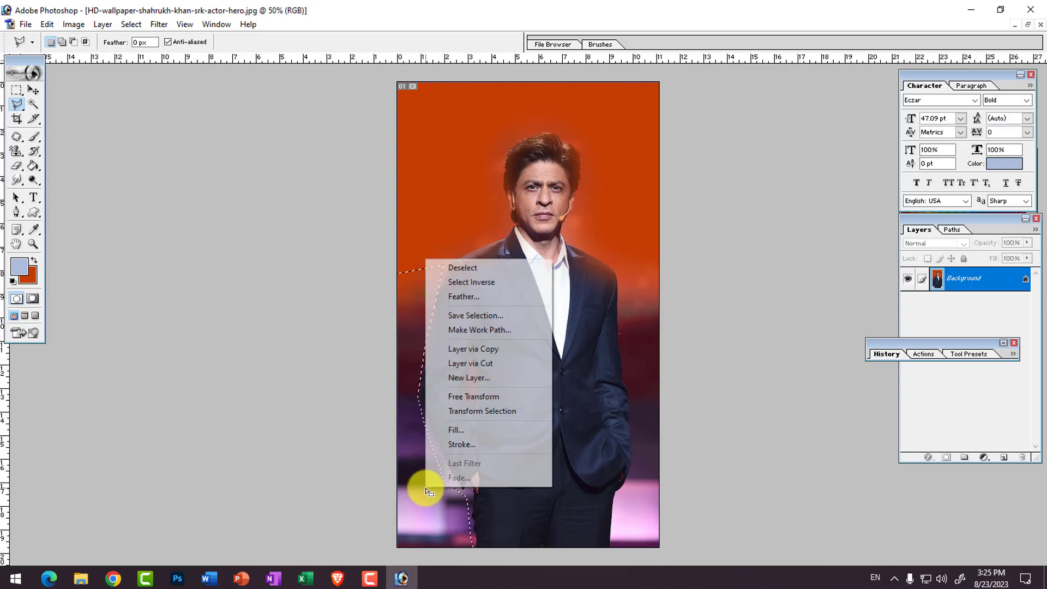
{"action": "left_click", "coordinate": [463, 297]}
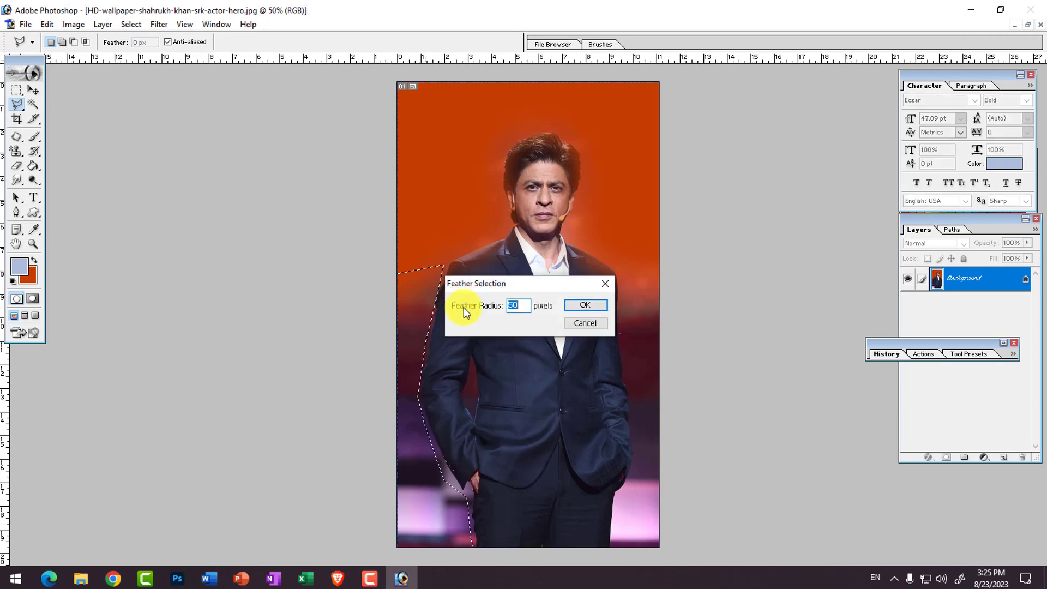
{"action": "key", "text": "Return"}
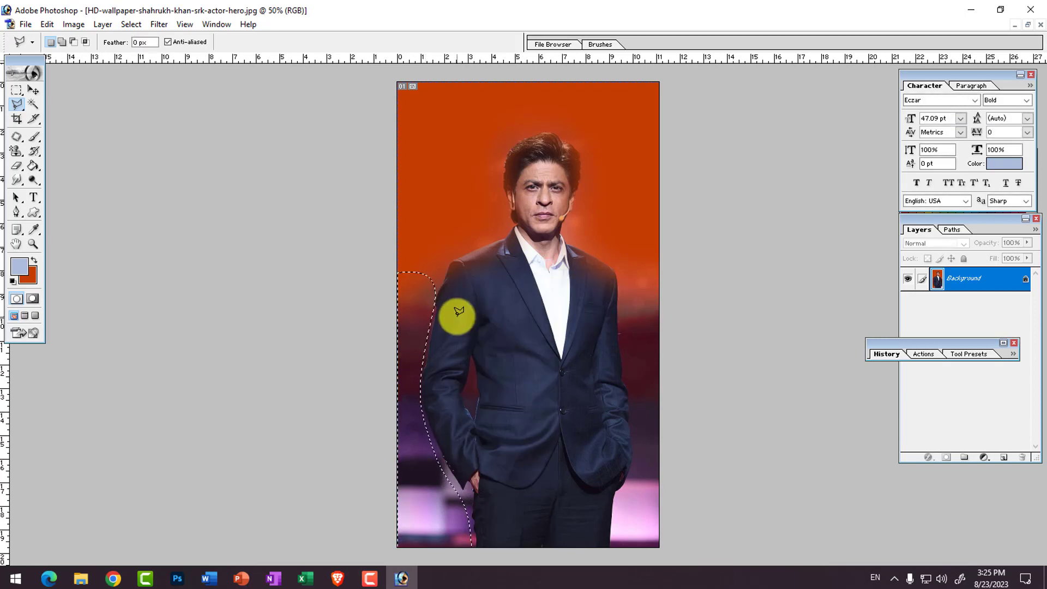
{"action": "key", "text": "Delete"}
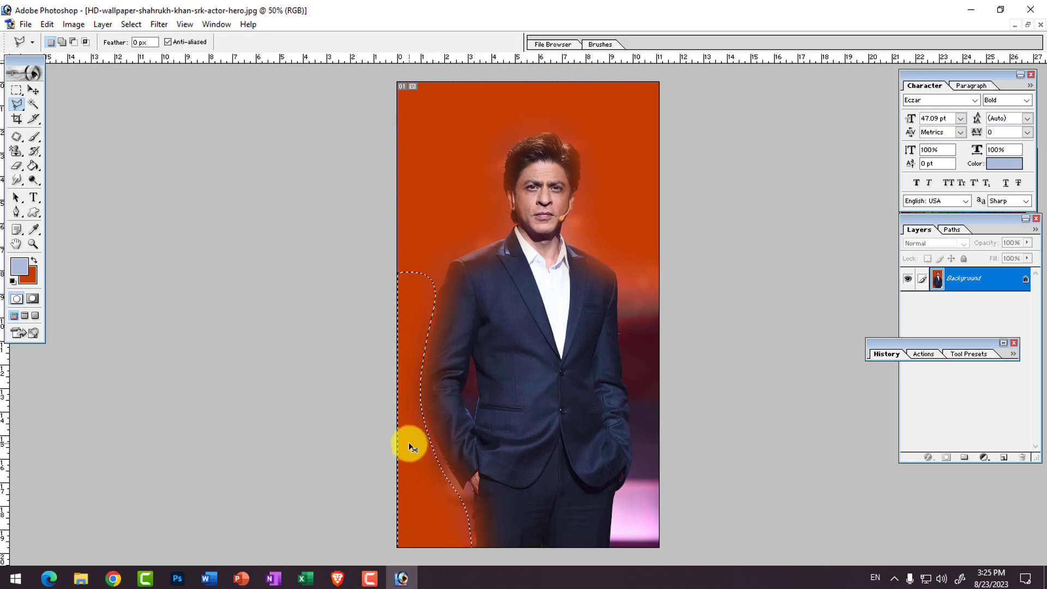
{"action": "key", "text": "ctrl+d"}
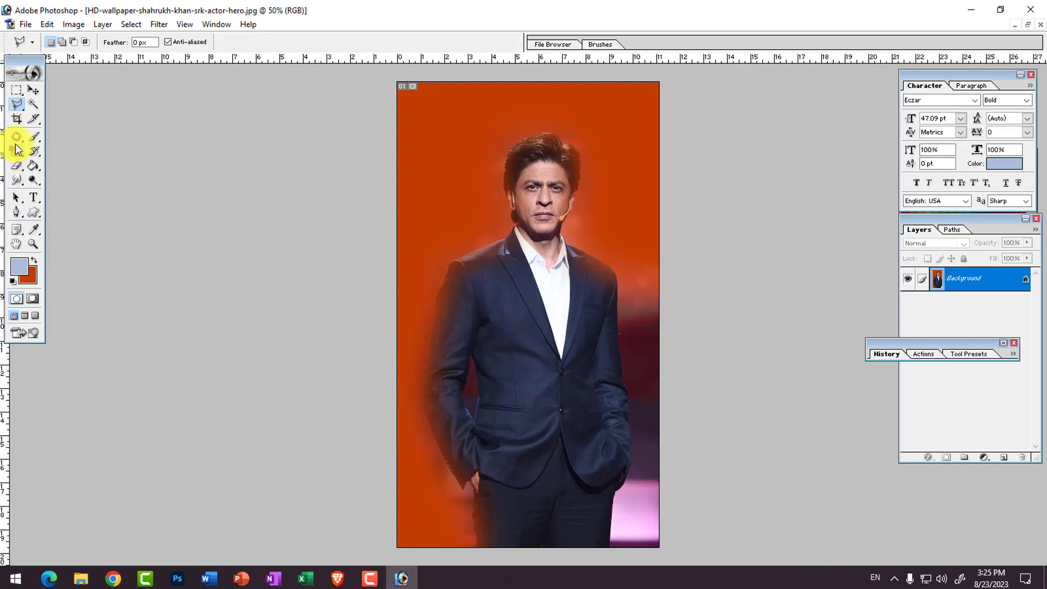
Trace the remaining background along the man's arm and leg on the photo's right side with the Magnetic Lasso tool
{"action": "left_click", "coordinate": [27, 104]}
{"action": "left_click_drag", "start_coordinate": [25, 103], "coordinate": [79, 130]}
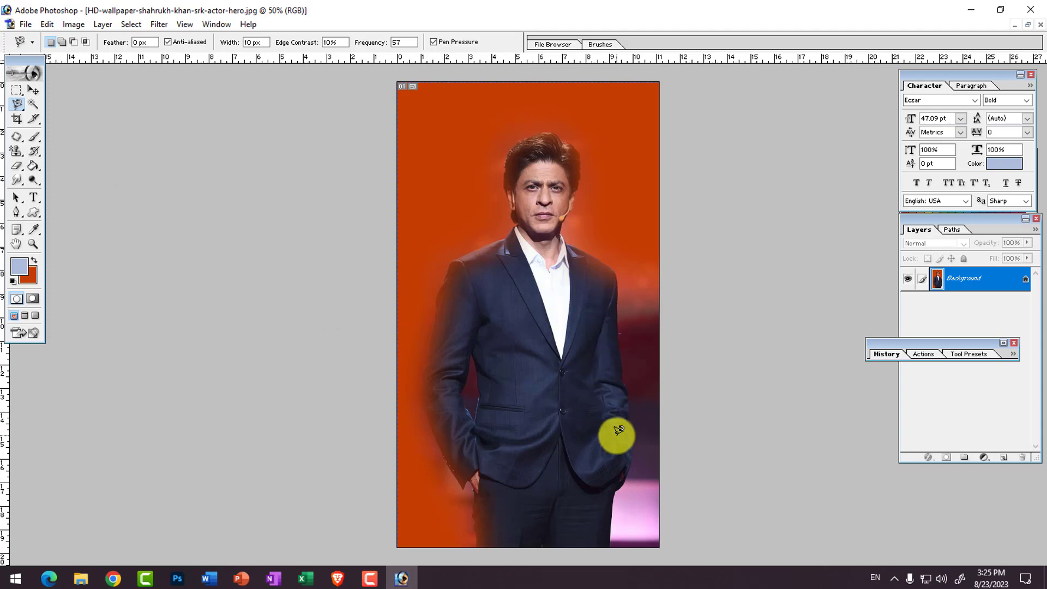
{"action": "left_click", "coordinate": [616, 272]}
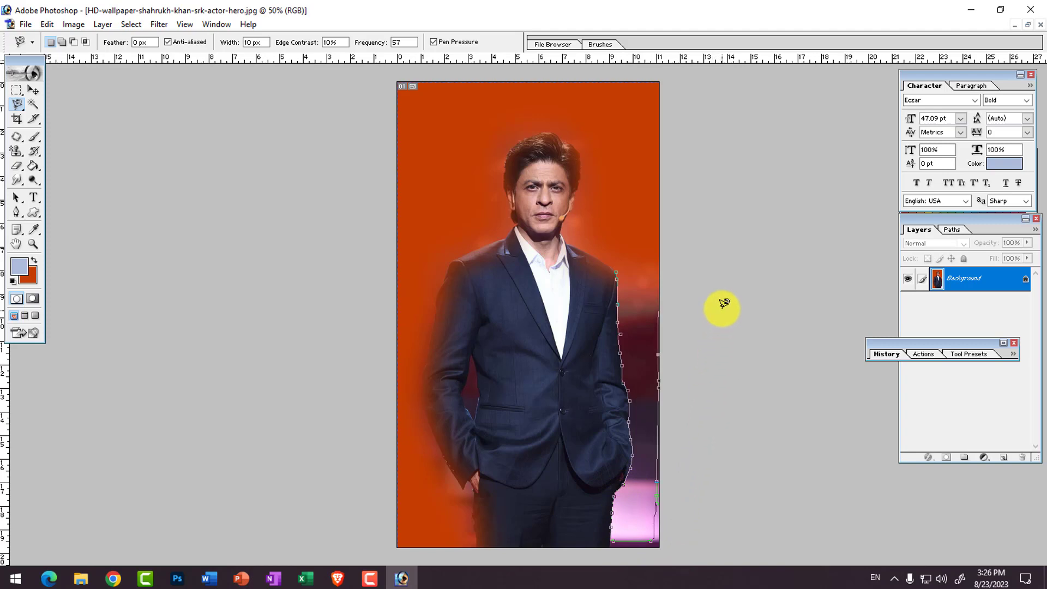
{"action": "double_click", "coordinate": [637, 263]}
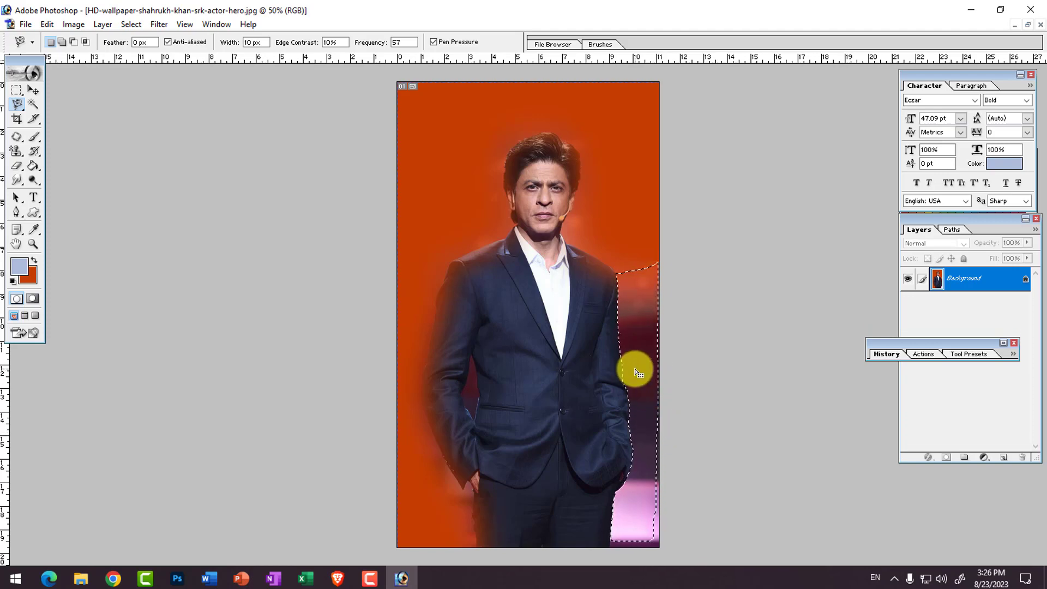
Feather the traced selection and clear it to the orange background colour
{"action": "right_click", "coordinate": [642, 343]}
{"action": "left_click", "coordinate": [677, 151]}
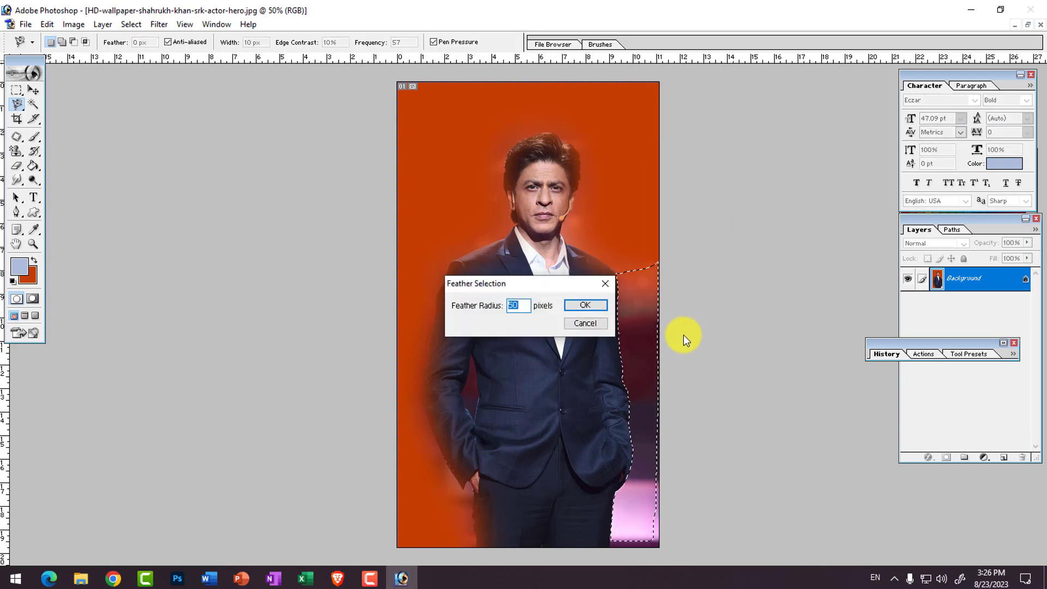
{"action": "type", "text": "50"}
{"action": "key", "text": "Return"}
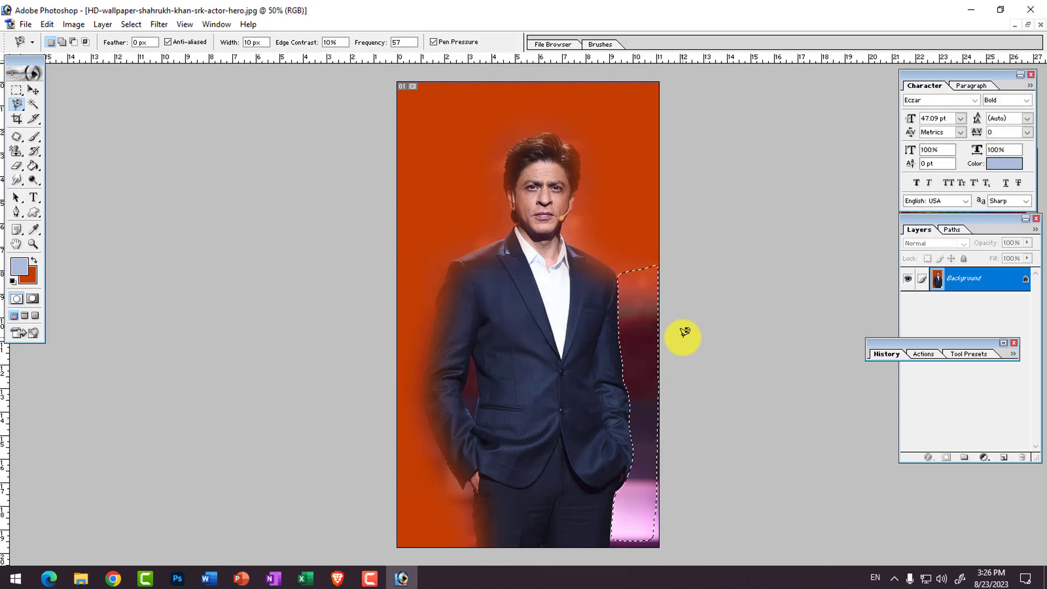
{"action": "key", "text": "Delete"}
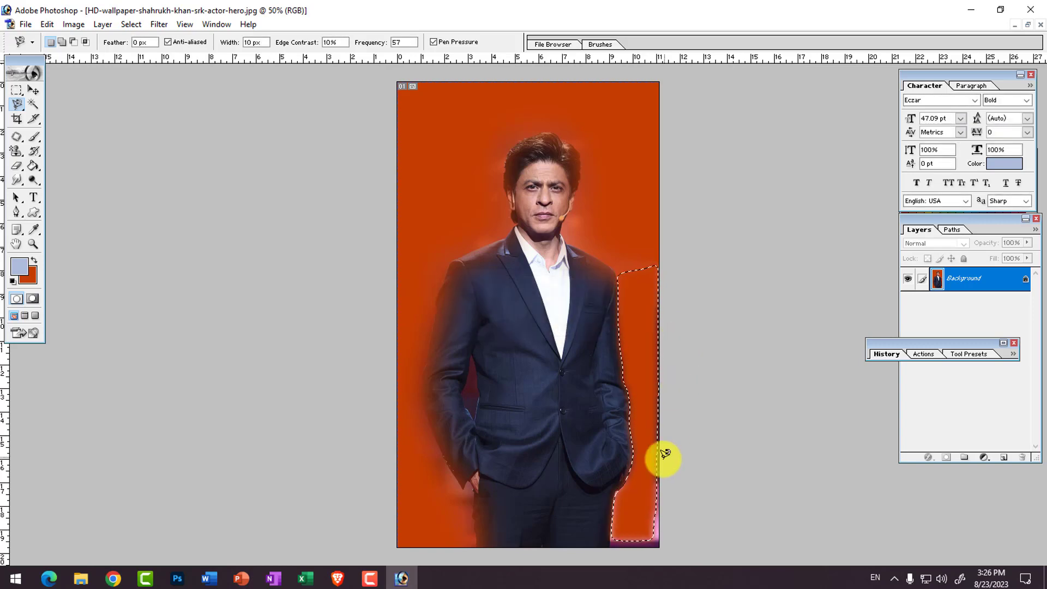
Shift the selection over the leftover strips at the photo's right and lower edges and clear them to orange
{"action": "left_click_drag", "start_coordinate": [637, 455], "coordinate": [637, 468]}
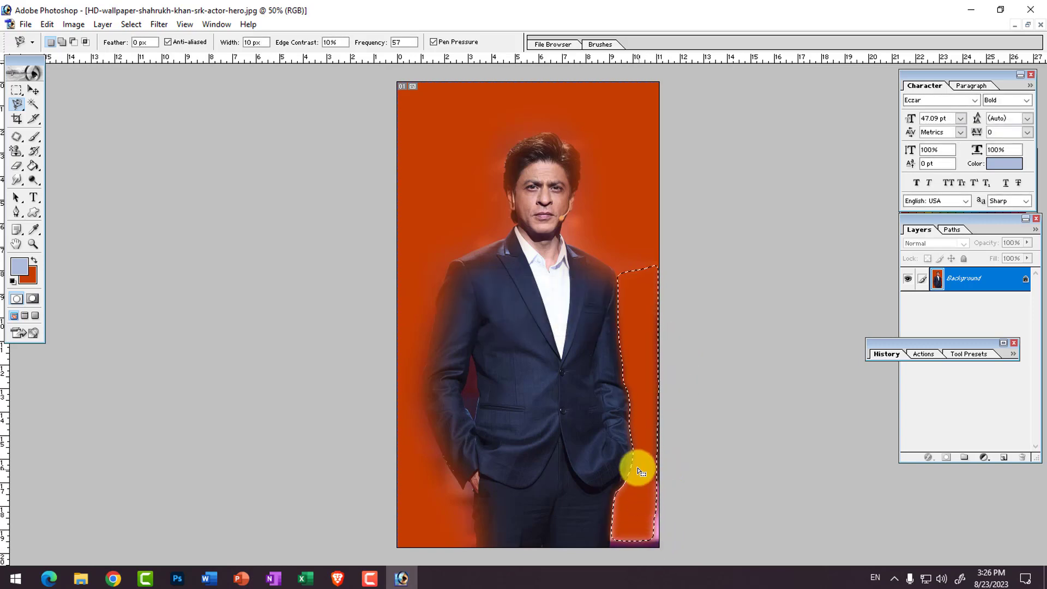
{"action": "left_click_drag", "start_coordinate": [657, 412], "coordinate": [660, 419]}
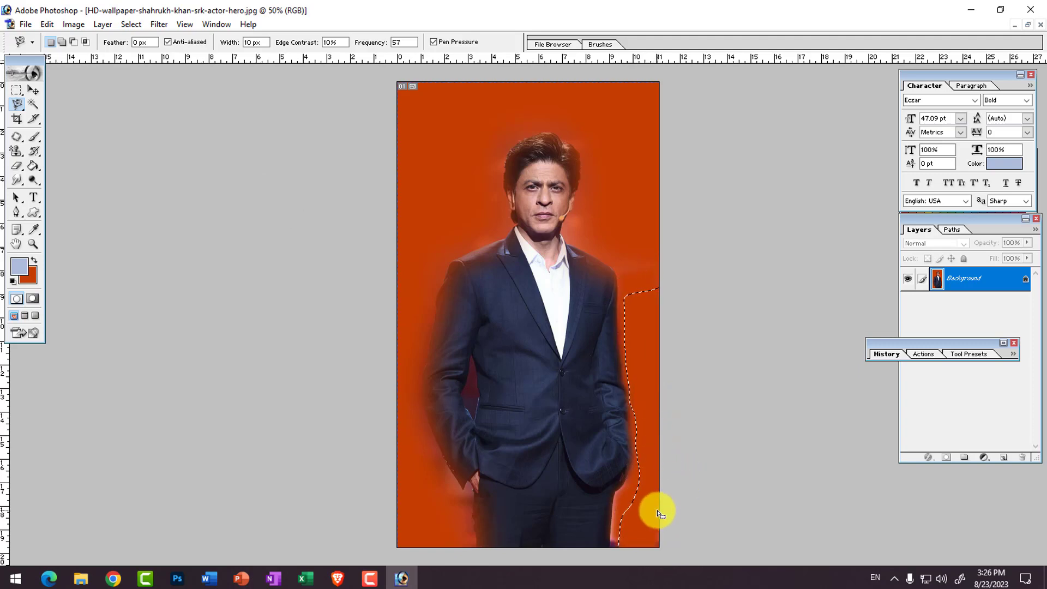
Deselect the cleared area along the photo's right edge and review the available lasso tool variants
{"action": "key", "text": "Escape"}
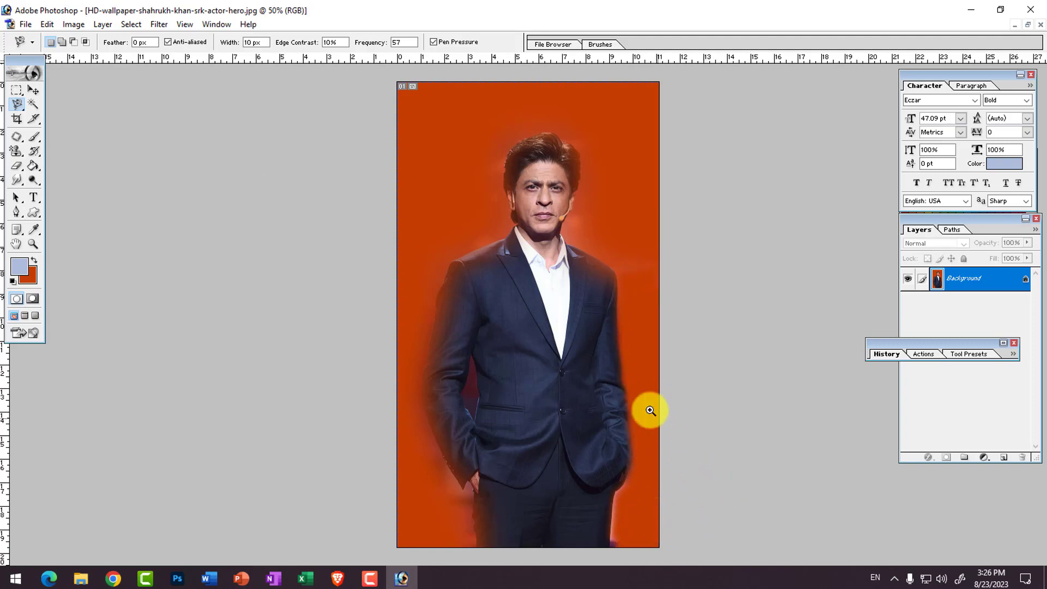
{"action": "key", "text": "ctrl+minus"}
{"action": "key", "text": "ctrl+plus"}
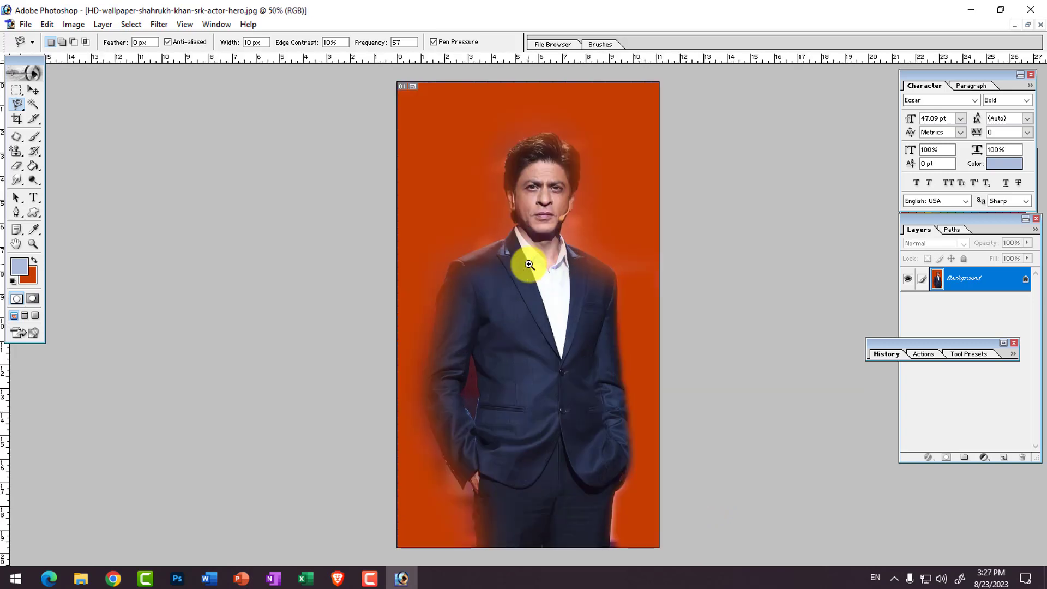
{"action": "left_click", "coordinate": [15, 109]}
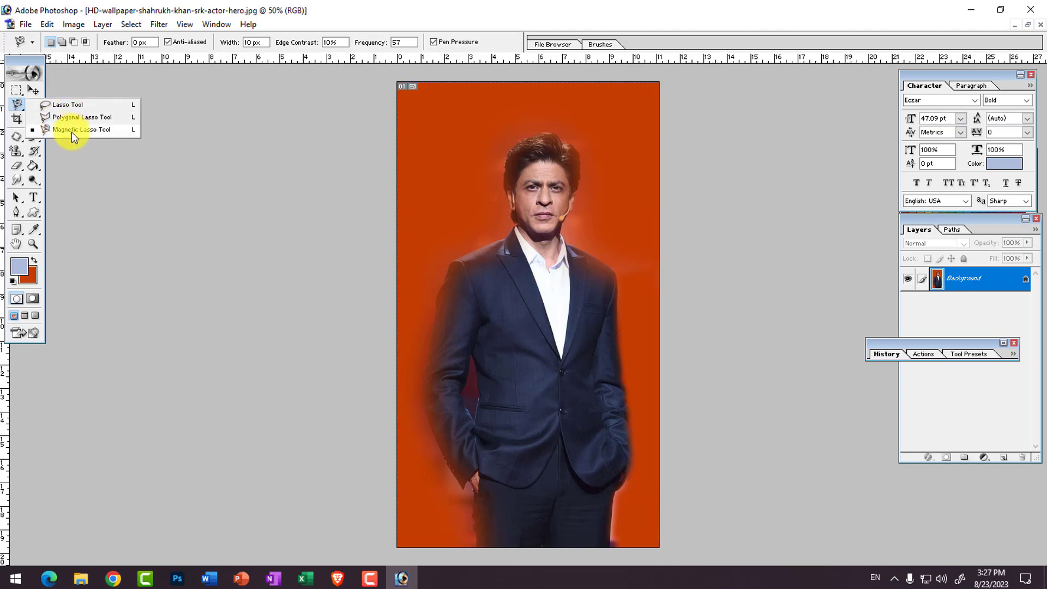
{"action": "left_click", "coordinate": [14, 111]}
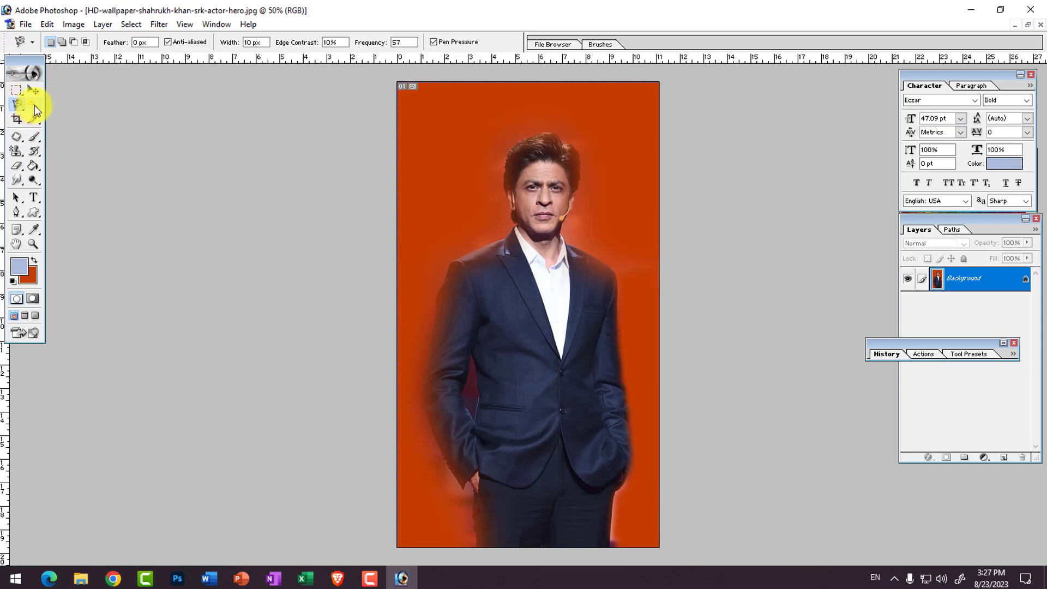
Select the orange background around the man with the Magic Wand tool, clear it to the background colour and deselect it
{"action": "left_click", "coordinate": [34, 105]}
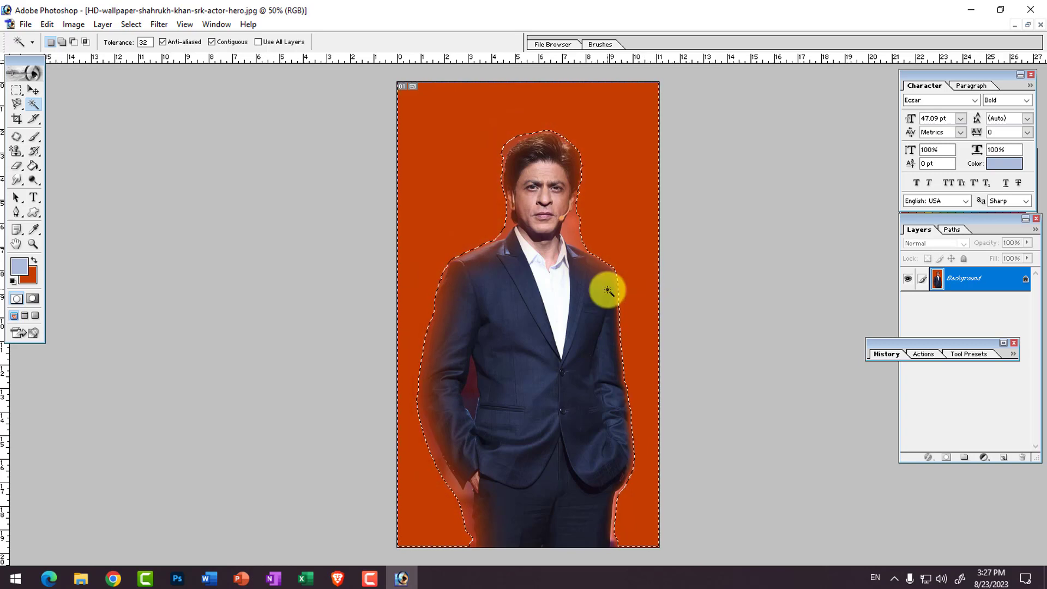
{"action": "right_click", "coordinate": [620, 236]}
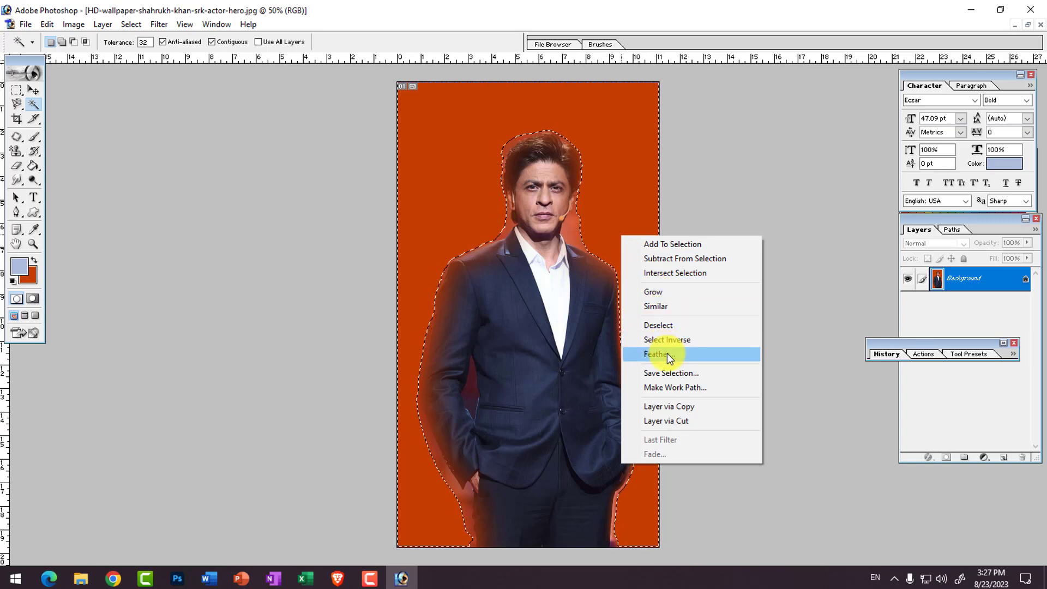
{"action": "left_click", "coordinate": [447, 204]}
{"action": "key", "text": "ctrl+d"}
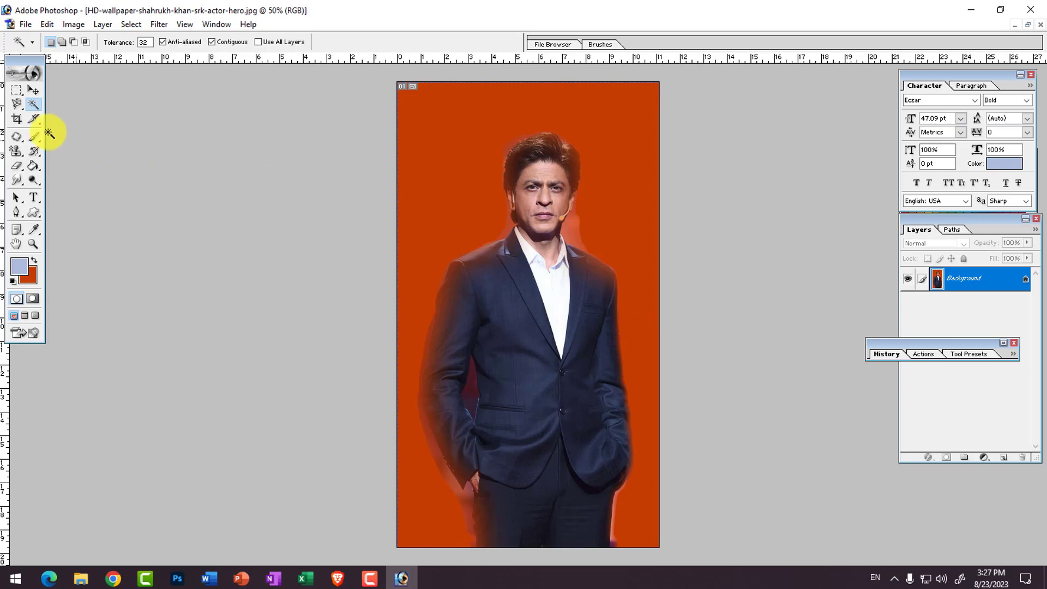
{"action": "left_click", "coordinate": [18, 119]}
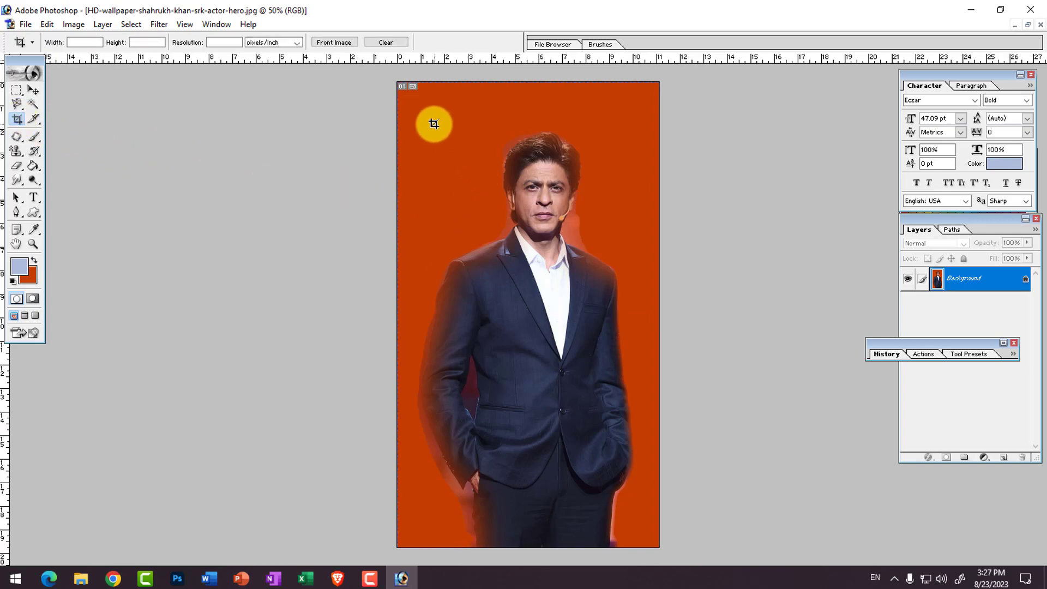
{"action": "left_click_drag", "start_coordinate": [434, 124], "coordinate": [617, 324]}
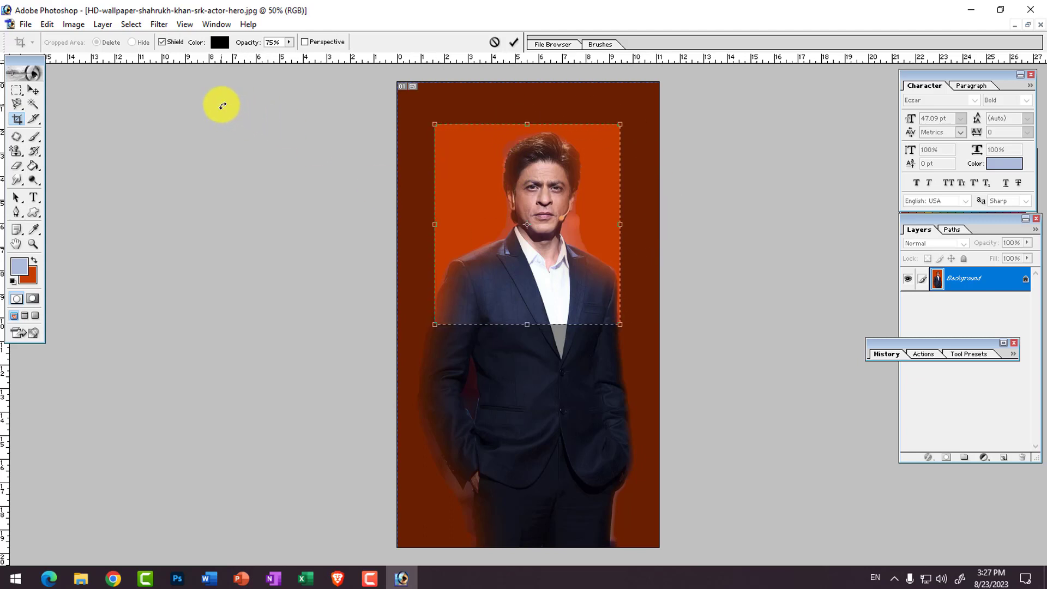
{"action": "key", "text": "Escape"}
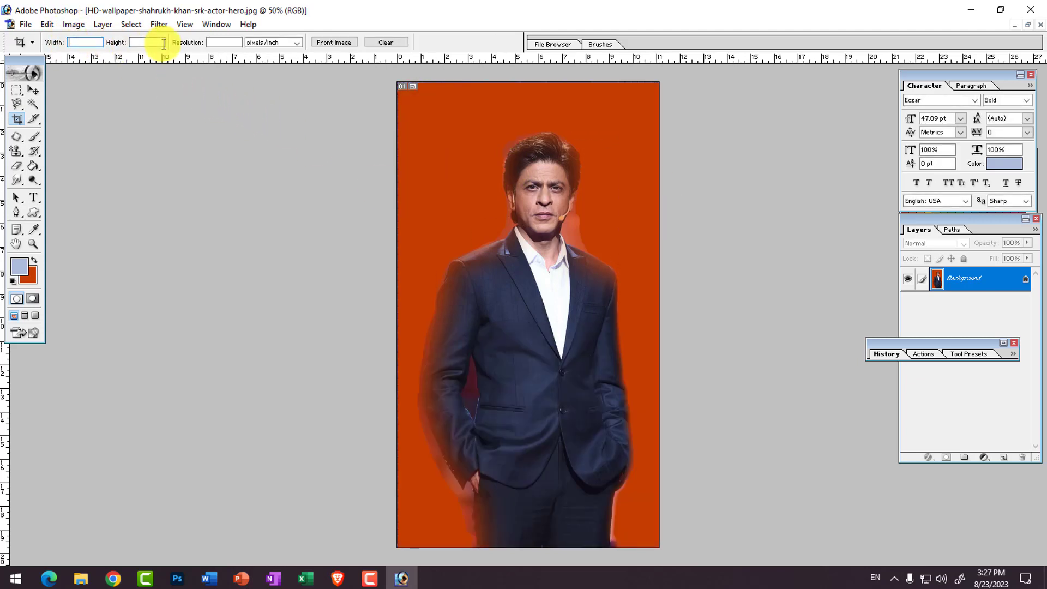
Set the crop size to 4 in wide by 6 in high at 300 pixels/inch and check the photo's image size
{"action": "left_click", "coordinate": [223, 42]}
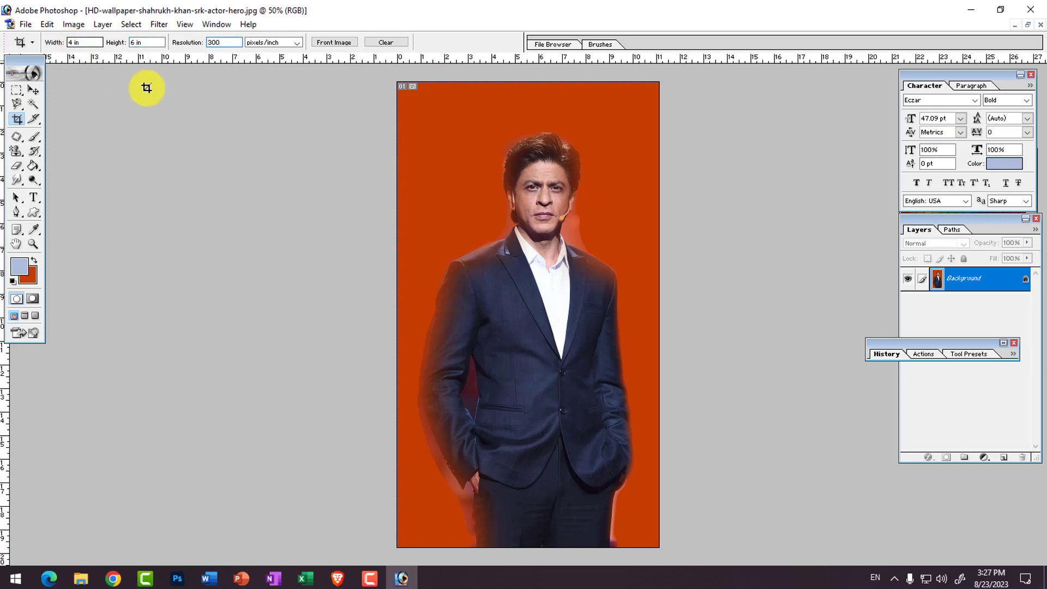
{"action": "left_click", "coordinate": [74, 25]}
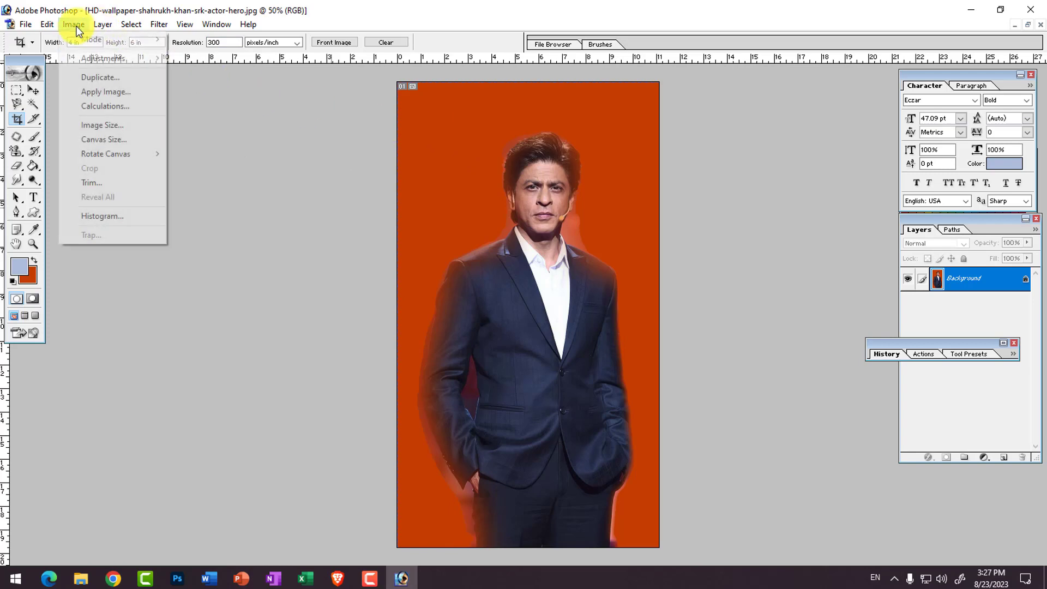
{"action": "left_click", "coordinate": [110, 126]}
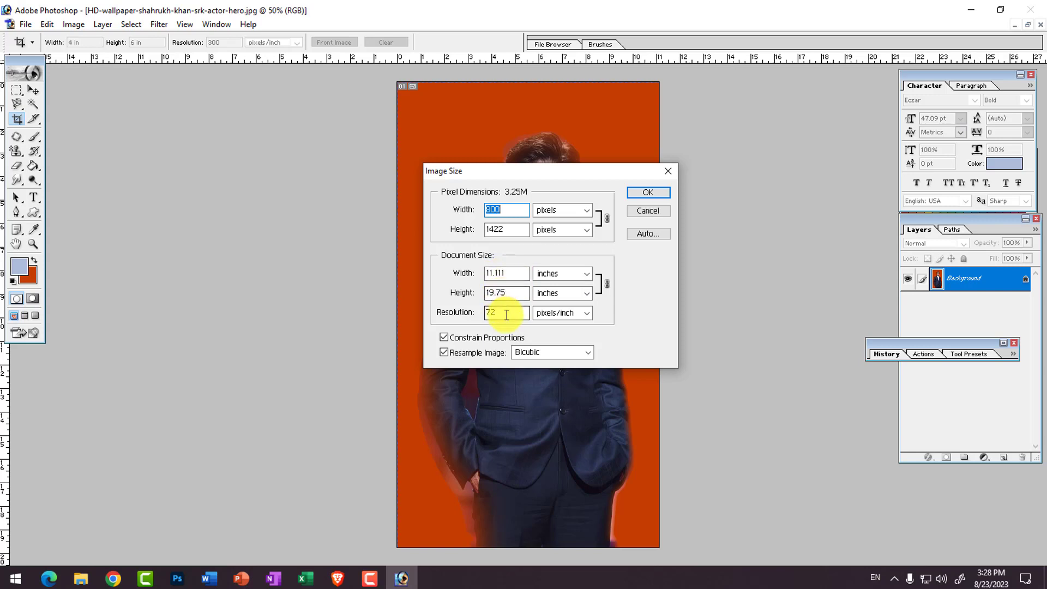
{"action": "left_click", "coordinate": [657, 209]}
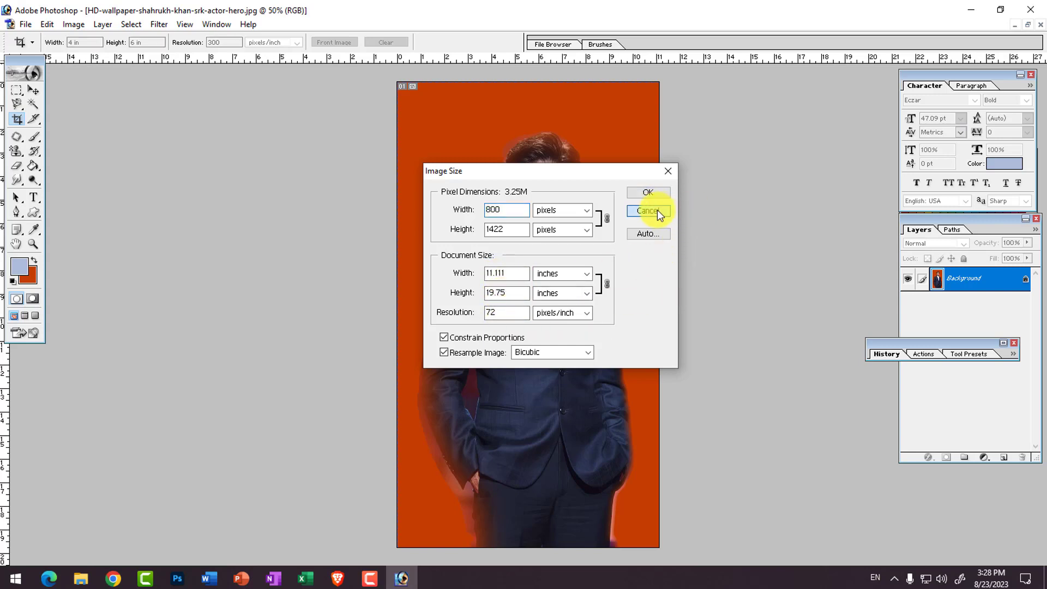
Crop the portrait to the man's head and upper body, and check the cropped photo's image size
{"action": "left_click_drag", "start_coordinate": [429, 120], "coordinate": [640, 416]}
{"action": "key", "text": "Return"}
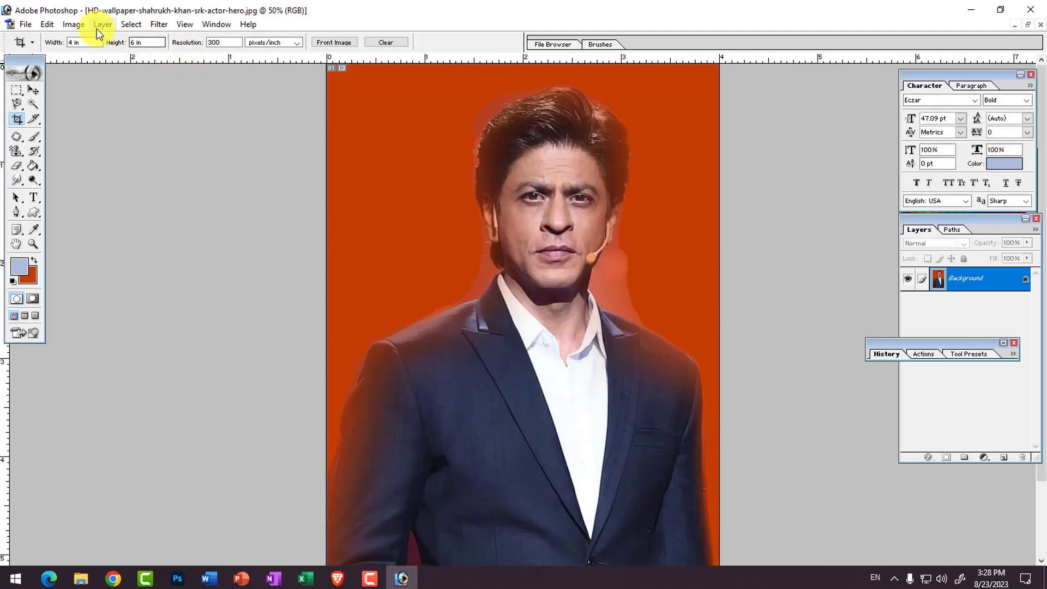
{"action": "left_click", "coordinate": [73, 25]}
{"action": "left_click", "coordinate": [109, 126]}
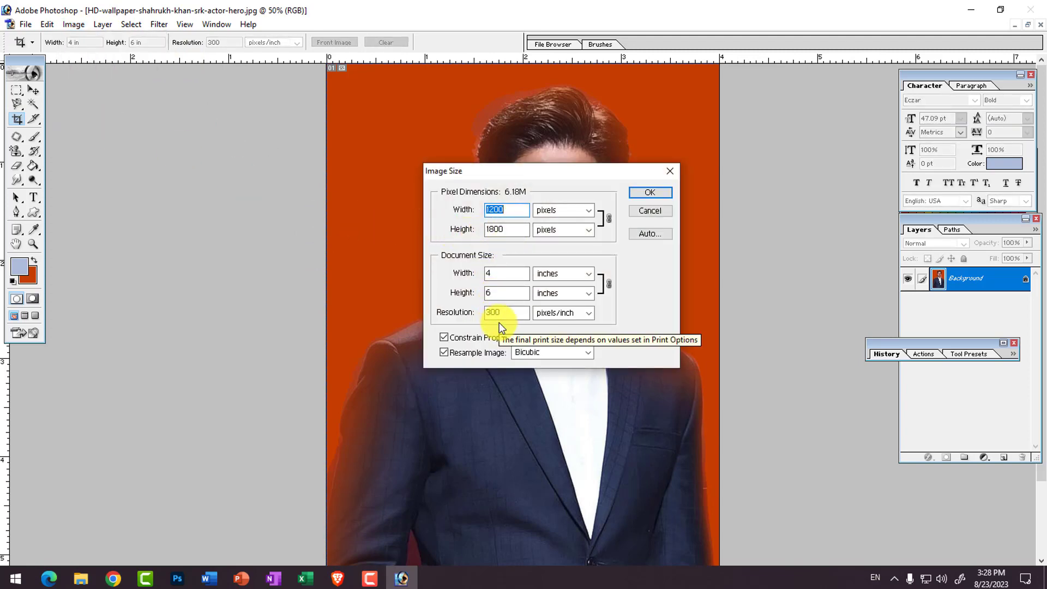
{"action": "left_click", "coordinate": [643, 214]}
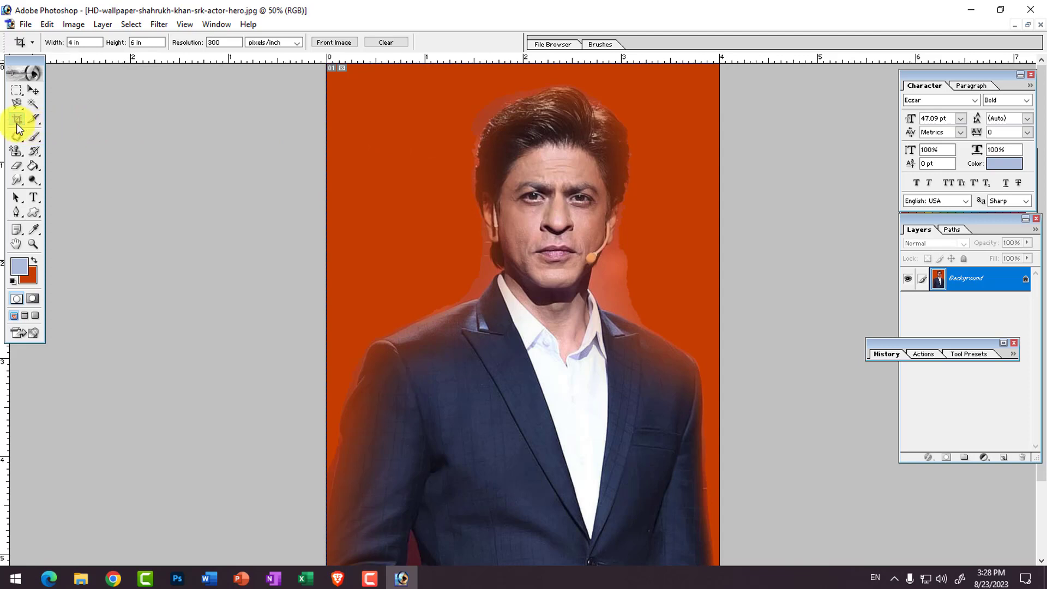
Draw two stacked slices about 1.4 by 0.9 inches at the photo's left edge beside the man's head
{"action": "left_click", "coordinate": [34, 119]}
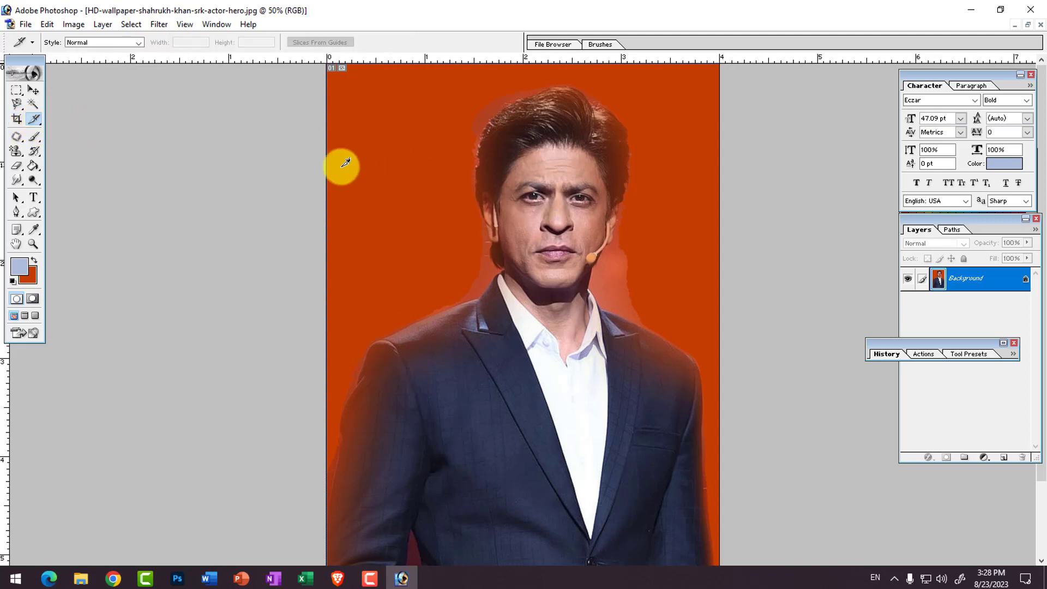
{"action": "left_click_drag", "start_coordinate": [343, 168], "coordinate": [461, 254]}
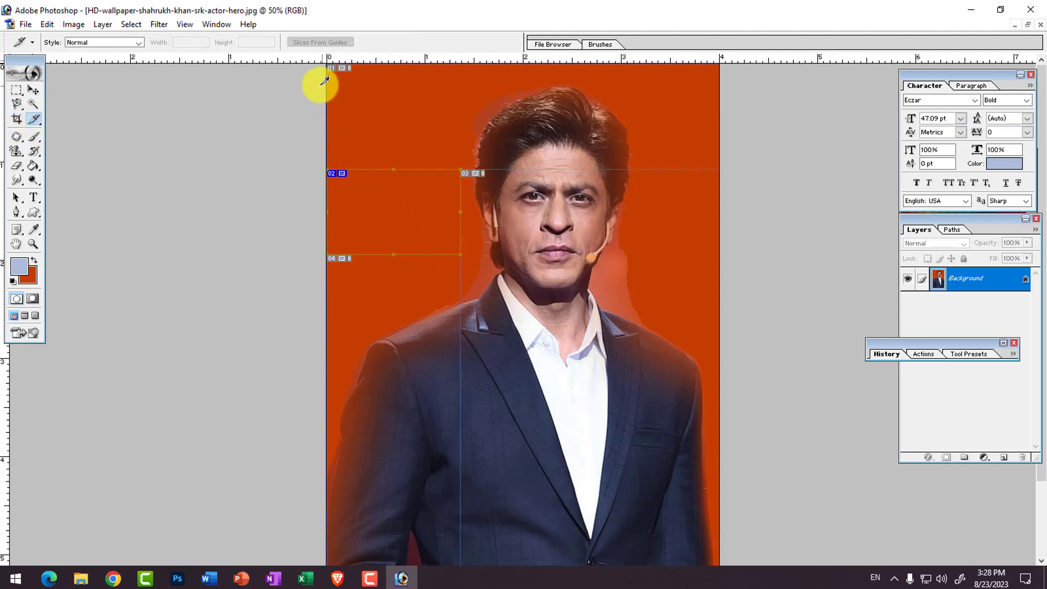
{"action": "left_click_drag", "start_coordinate": [322, 84], "coordinate": [461, 169]}
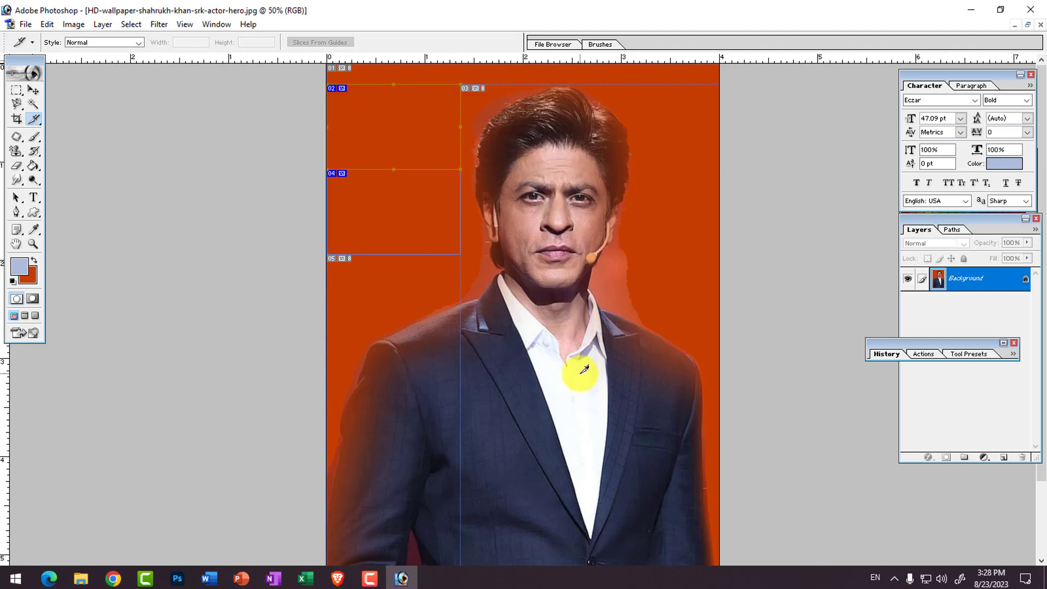
Activate the Patch tool and close the portrait document without saving it
{"action": "left_click", "coordinate": [15, 144]}
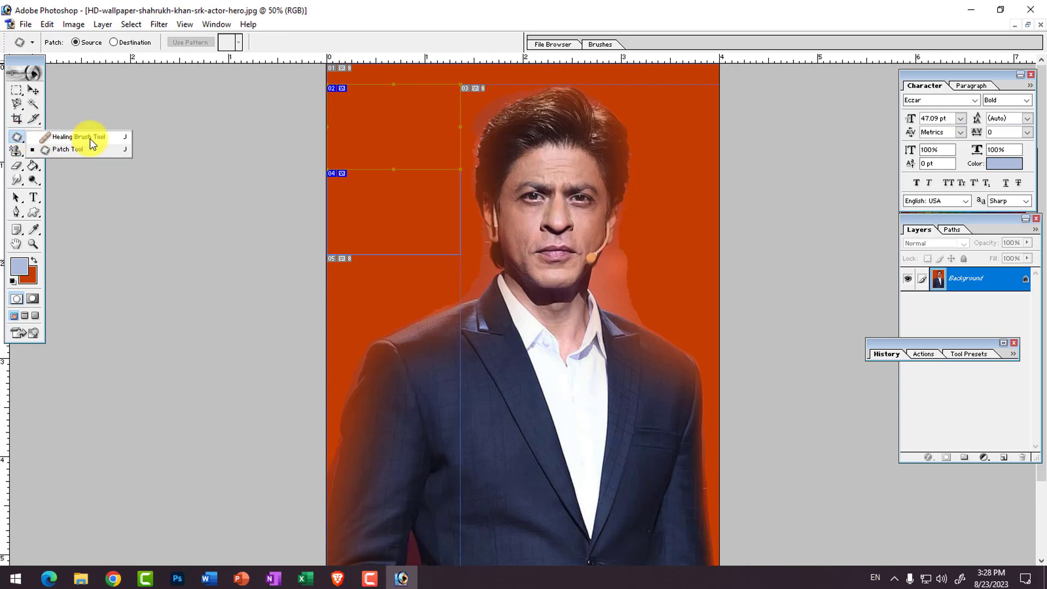
{"action": "left_click", "coordinate": [284, 166]}
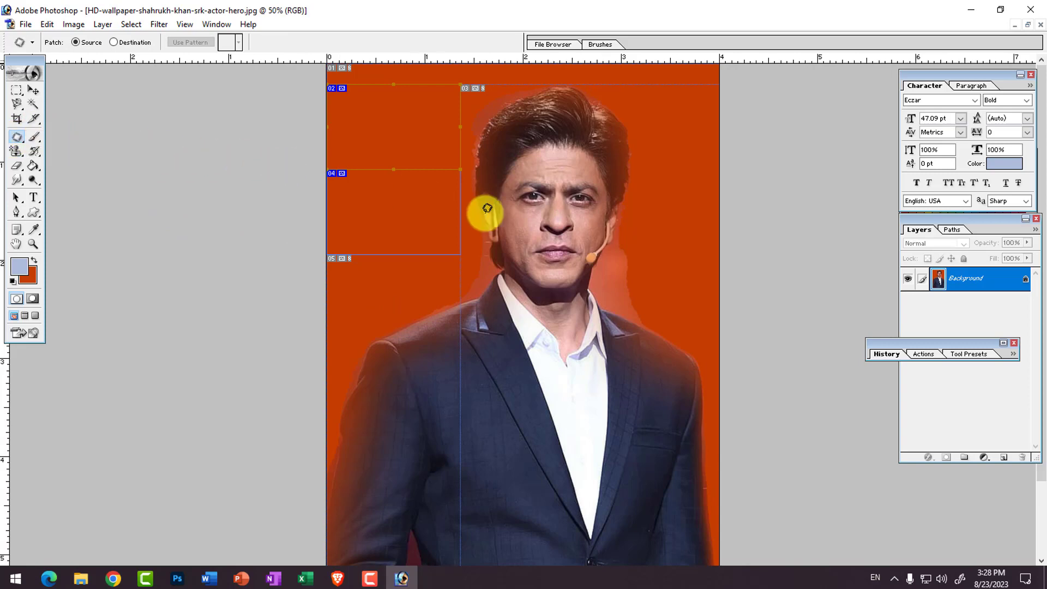
{"action": "key", "text": "alt+f"}
{"action": "key", "text": "c"}
{"action": "left_click", "coordinate": [525, 226]}
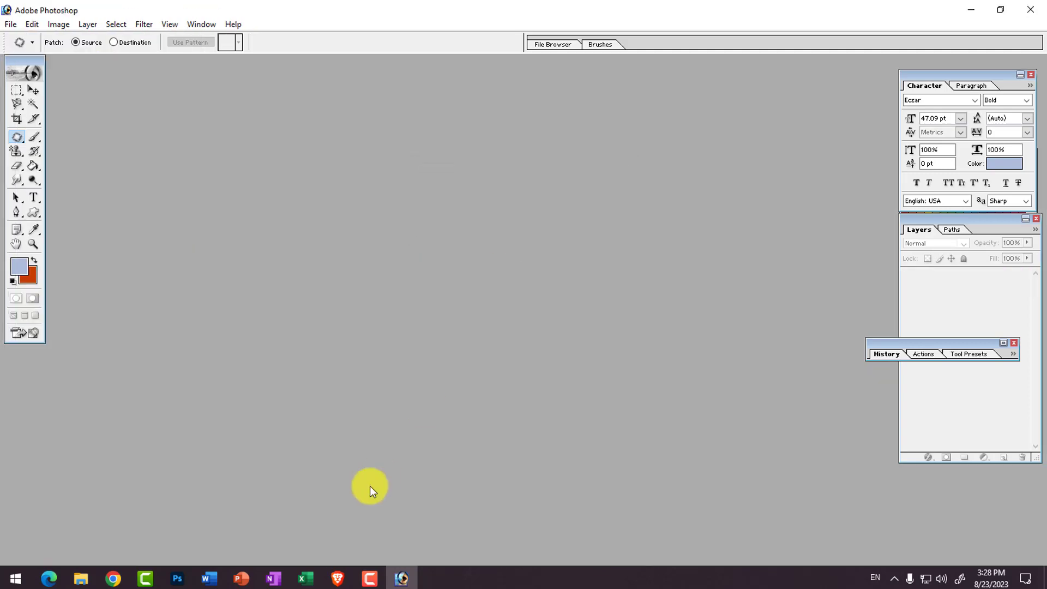
Switch to Google Chrome and search Google Images for "pimples on face"
{"action": "left_click", "coordinate": [113, 577]}
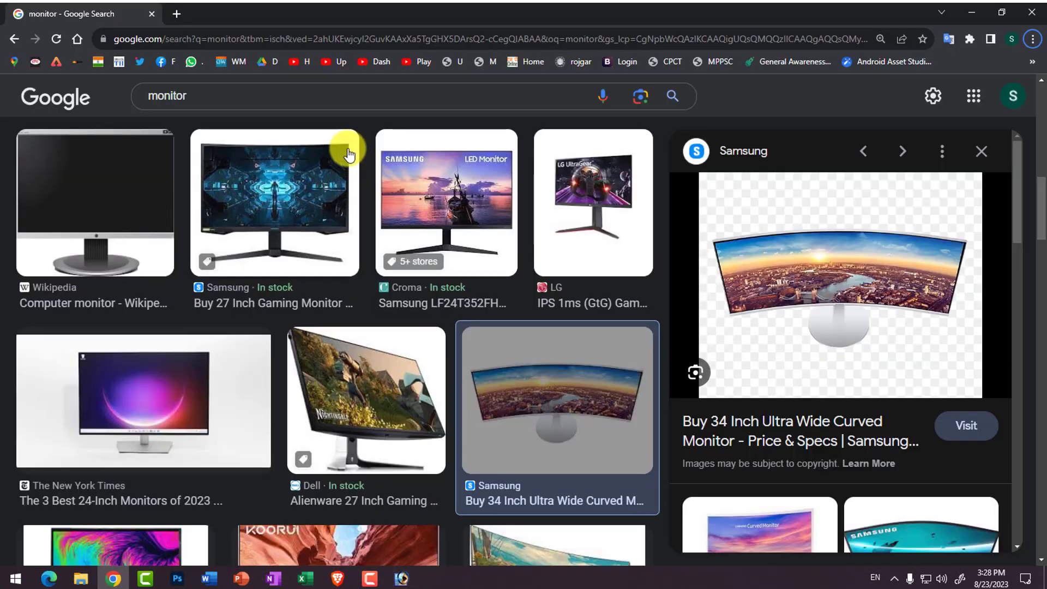
{"action": "double_click", "coordinate": [260, 89]}
{"action": "type", "text": "pump"}
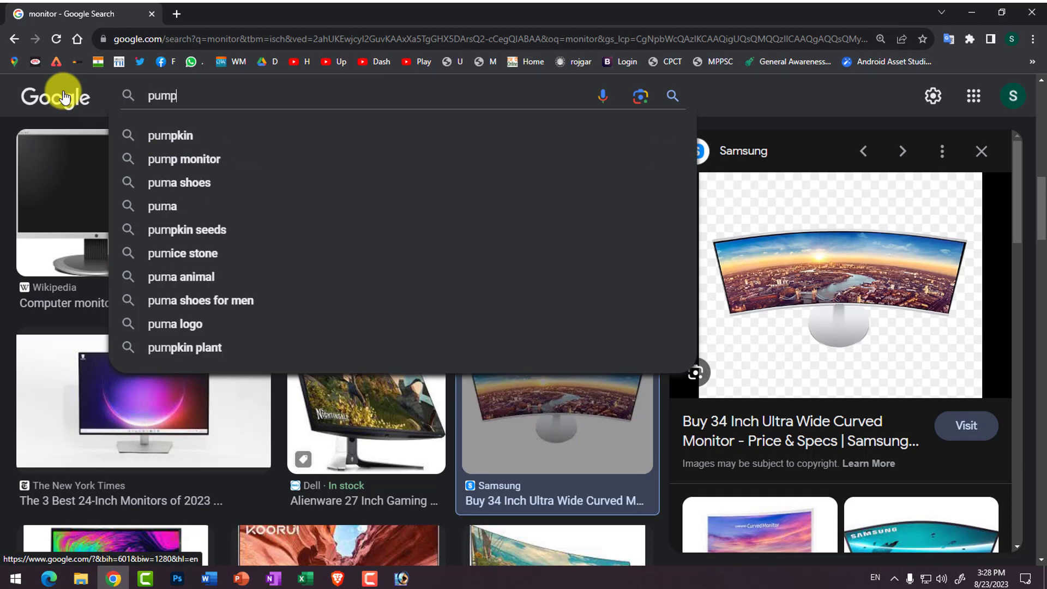
{"action": "key", "text": "BackSpace"}
{"action": "key", "text": "BackSpace"}
{"action": "key", "text": "BackSpace"}
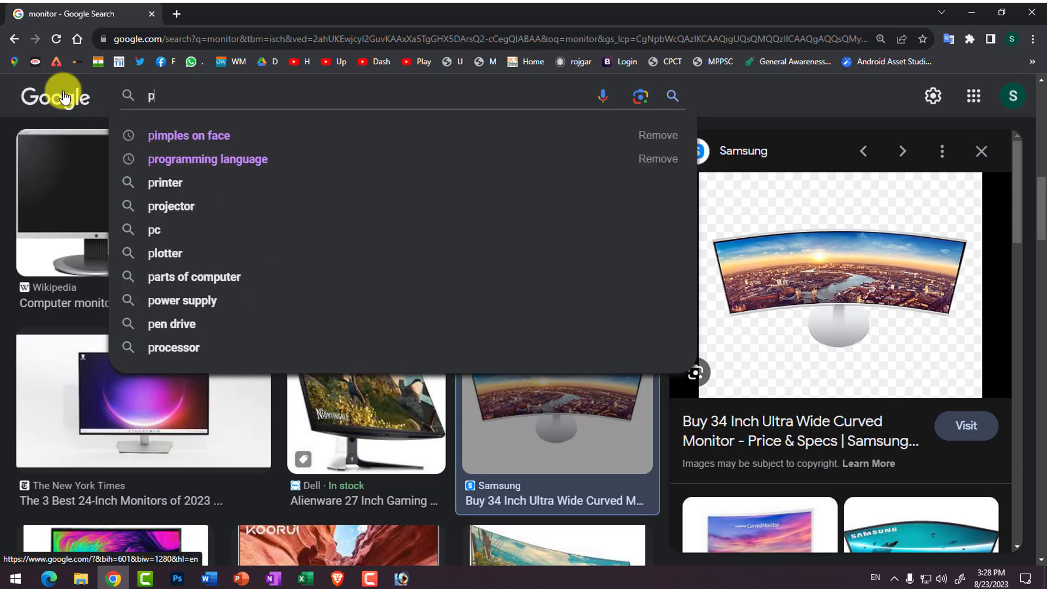
{"action": "type", "text": "imple"}
{"action": "key", "text": "Down"}
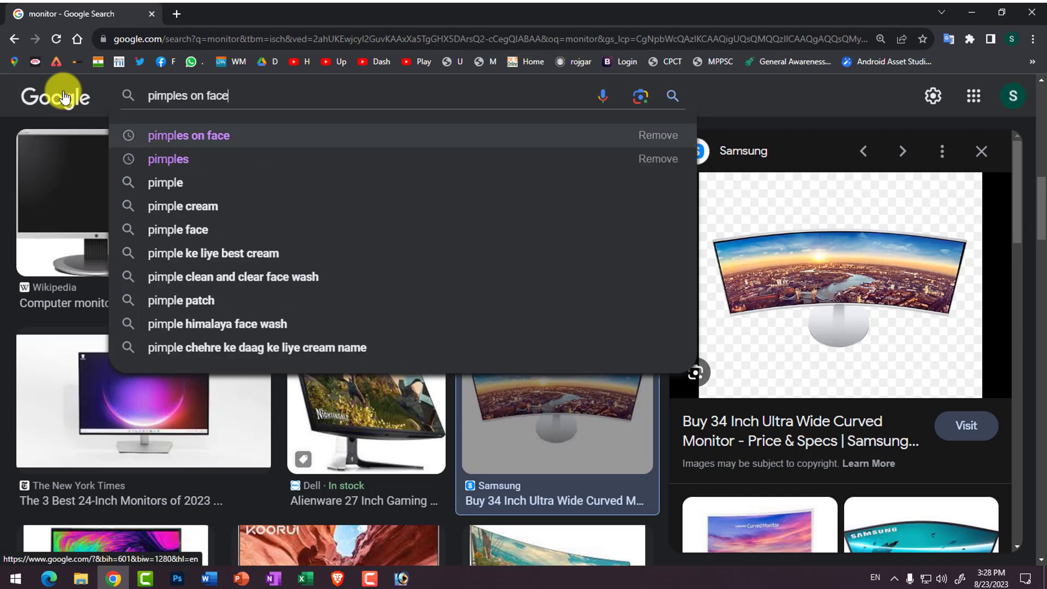
{"action": "key", "text": "Return"}
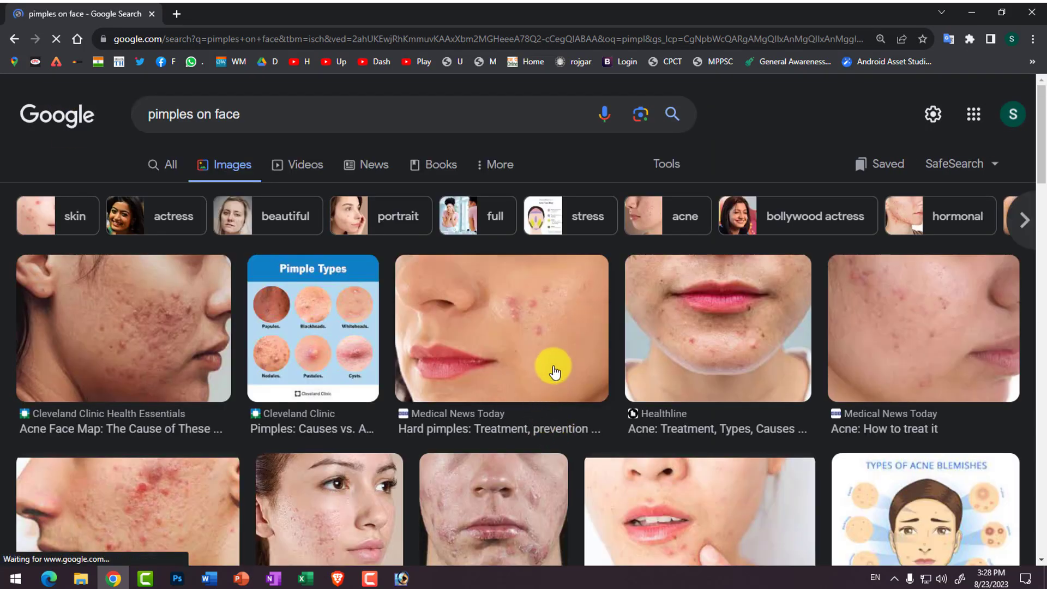
Open the Medical News Today hard pimples image and save it to the Desktop as woman-with-hard-pimples-on-her-face in JPEG format
{"action": "left_click", "coordinate": [550, 355]}
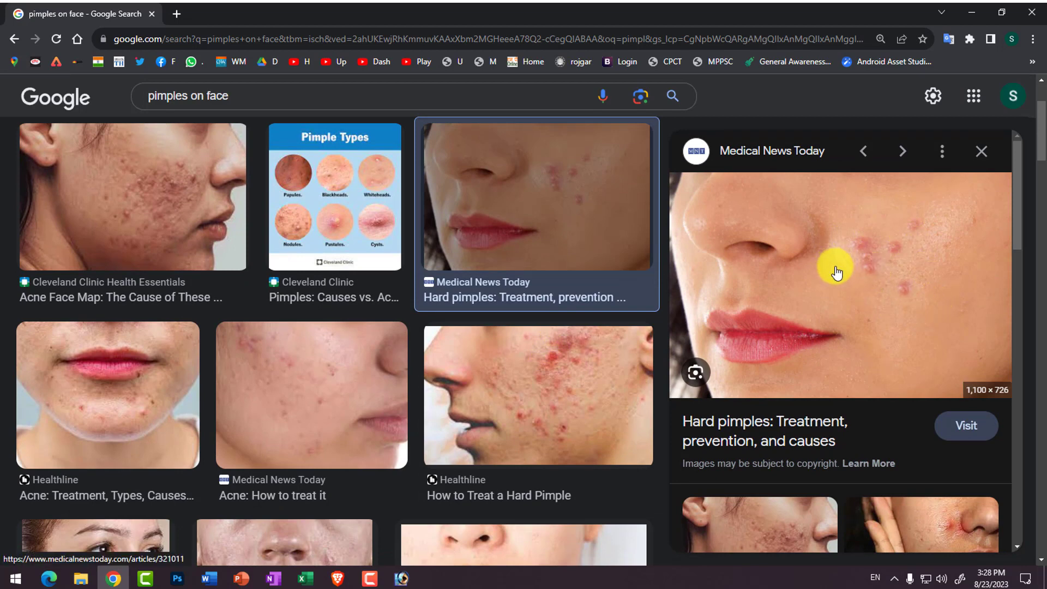
{"action": "right_click", "coordinate": [835, 224]}
{"action": "left_click", "coordinate": [898, 362]}
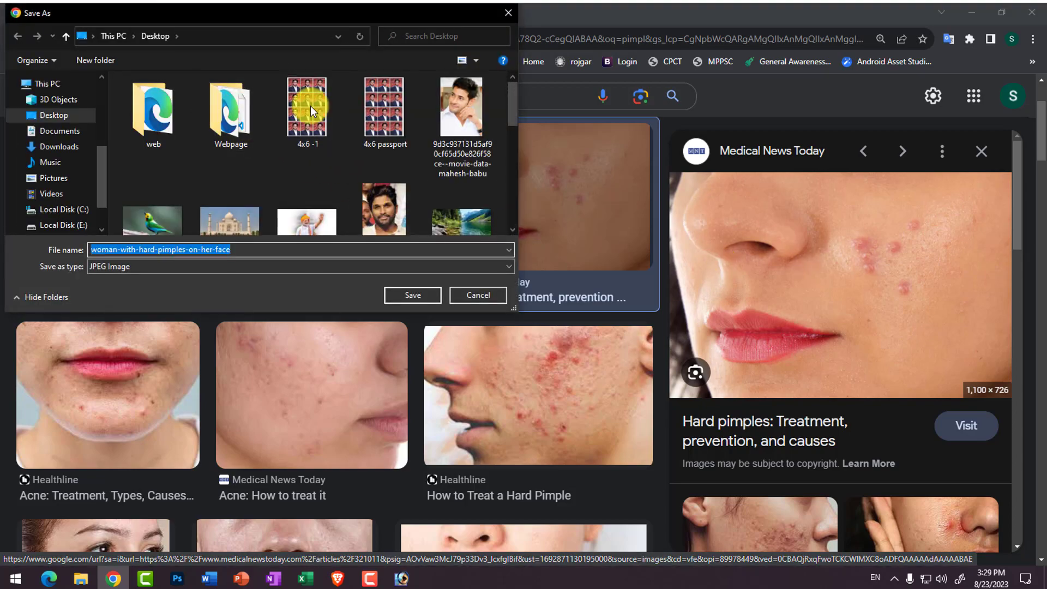
{"action": "left_click", "coordinate": [412, 295]}
Switch back to Adobe Photoshop, open woman-with-hard-pimples-on-her-face.jpg from the Desktop and maximize its document window
{"action": "left_click", "coordinate": [401, 578]}
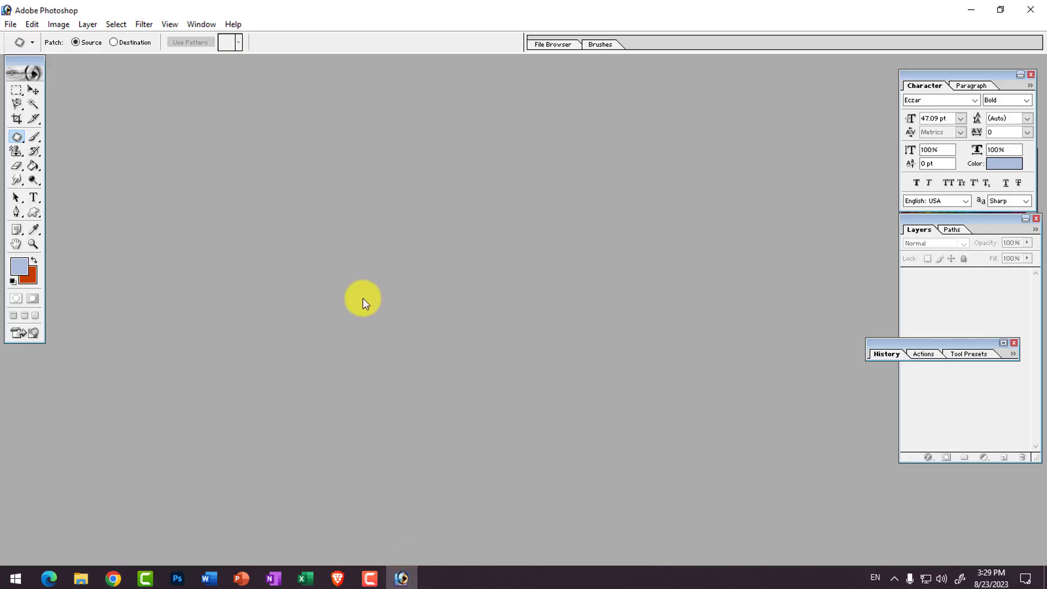
{"action": "double_click", "coordinate": [359, 286]}
{"action": "left_click", "coordinate": [507, 248]}
{"action": "scroll", "coordinate": [508, 247], "scroll_direction": "down", "scroll_amount": 2}
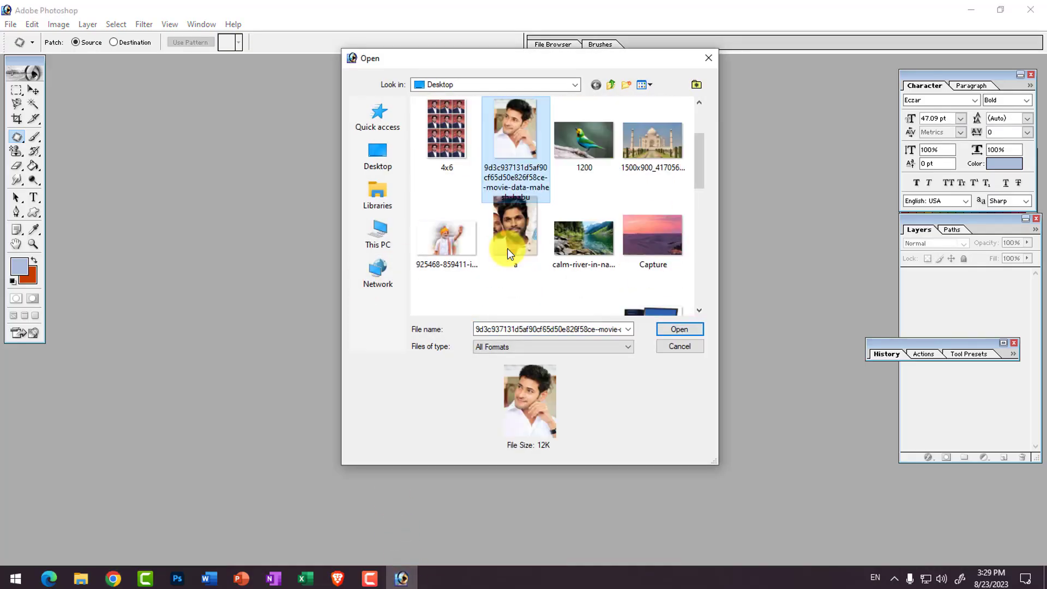
{"action": "scroll", "coordinate": [516, 254], "scroll_direction": "down", "scroll_amount": 3}
{"action": "double_click", "coordinate": [673, 264]}
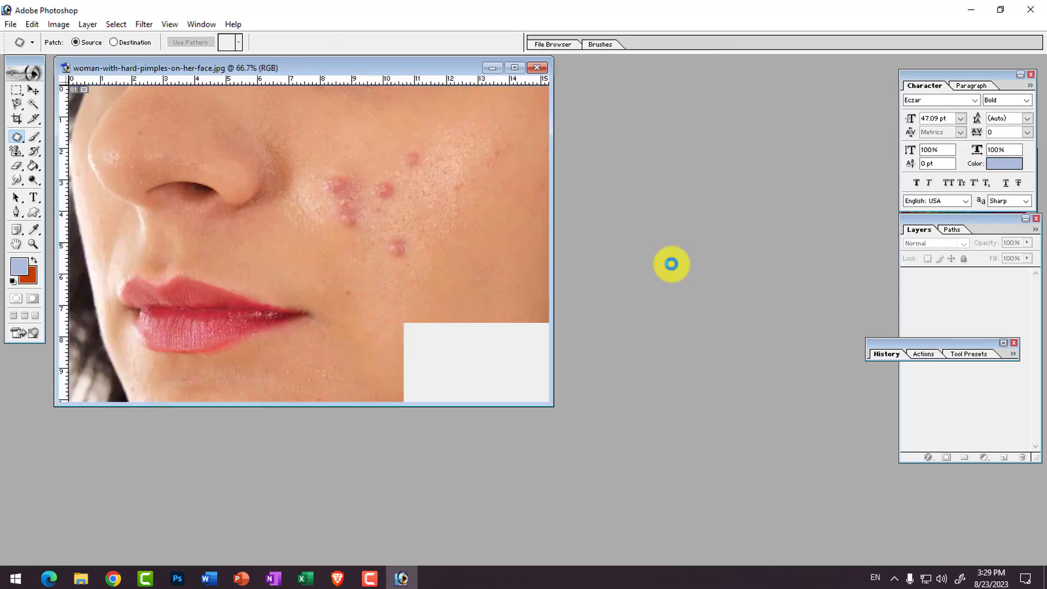
{"action": "left_click", "coordinate": [514, 67]}
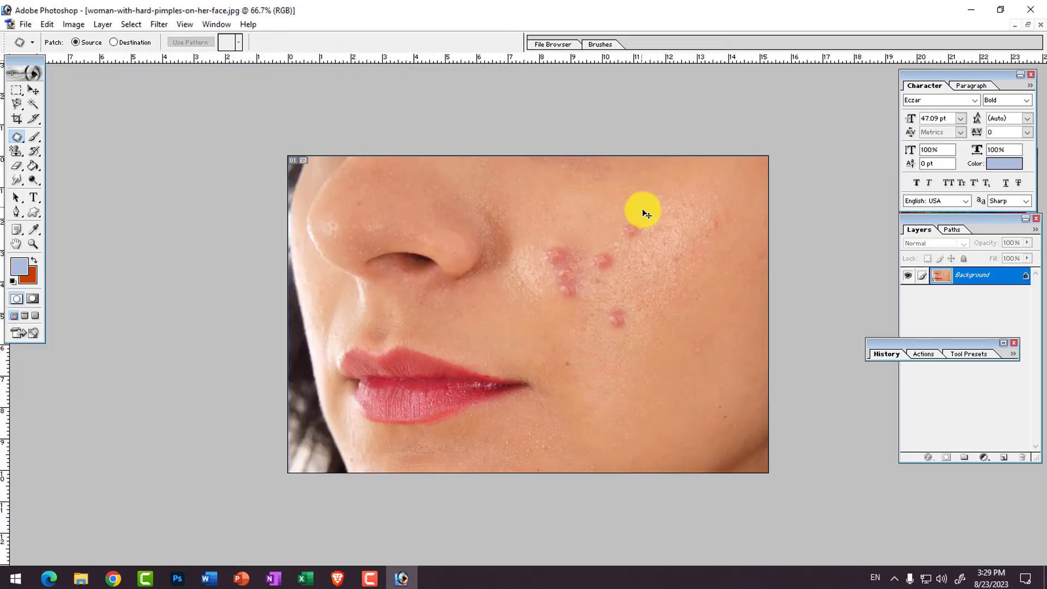
Activate the Healing Brush tool for the pimpled cheek and set its brush diameter to 55 px
{"action": "left_click", "coordinate": [33, 244]}
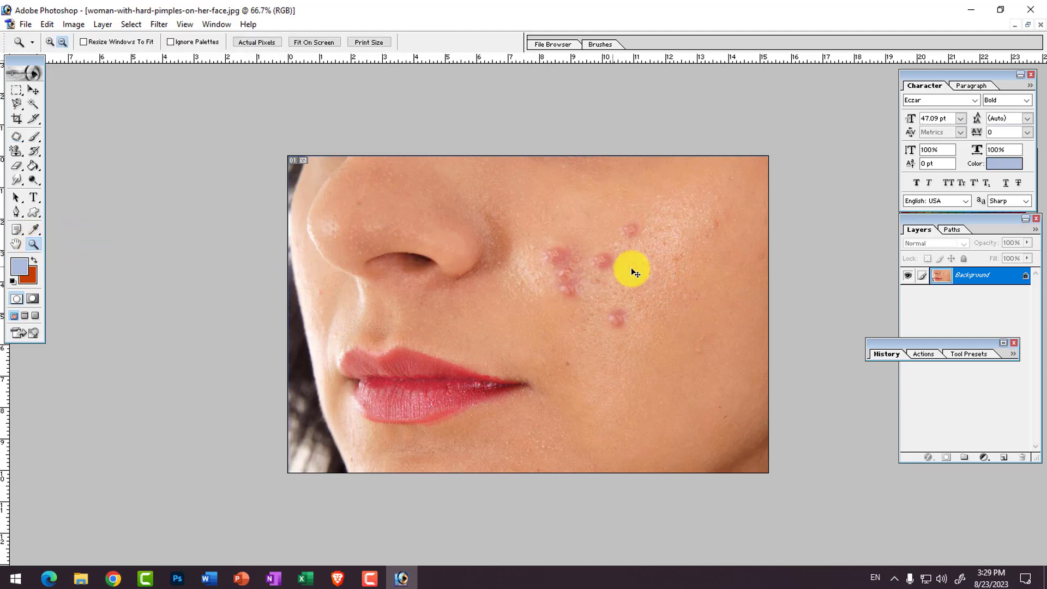
{"action": "left_click", "coordinate": [711, 267]}
{"action": "left_click", "coordinate": [705, 271]}
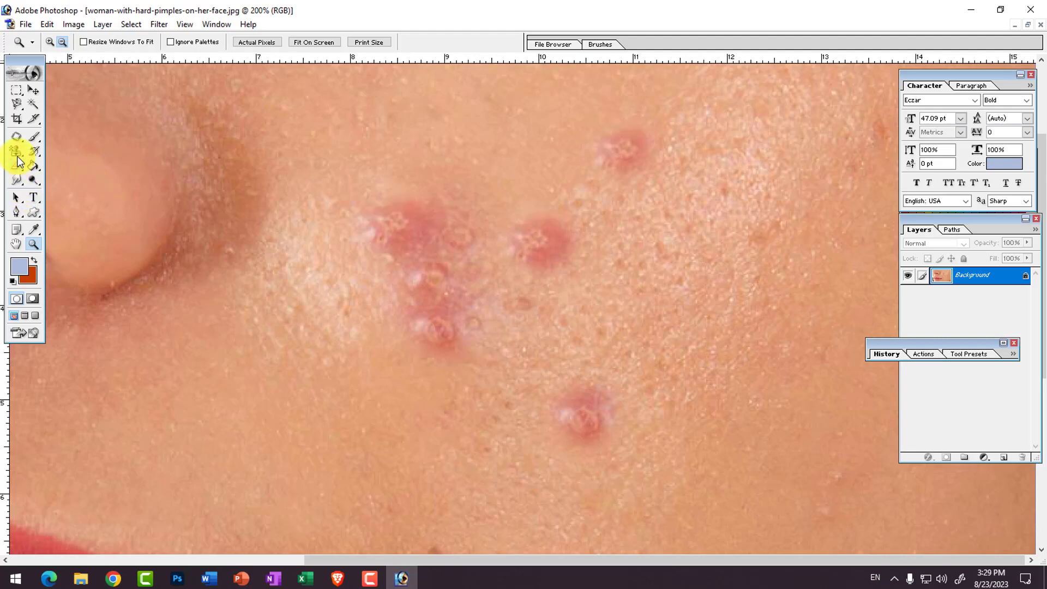
{"action": "left_click_drag", "start_coordinate": [14, 137], "coordinate": [74, 139]}
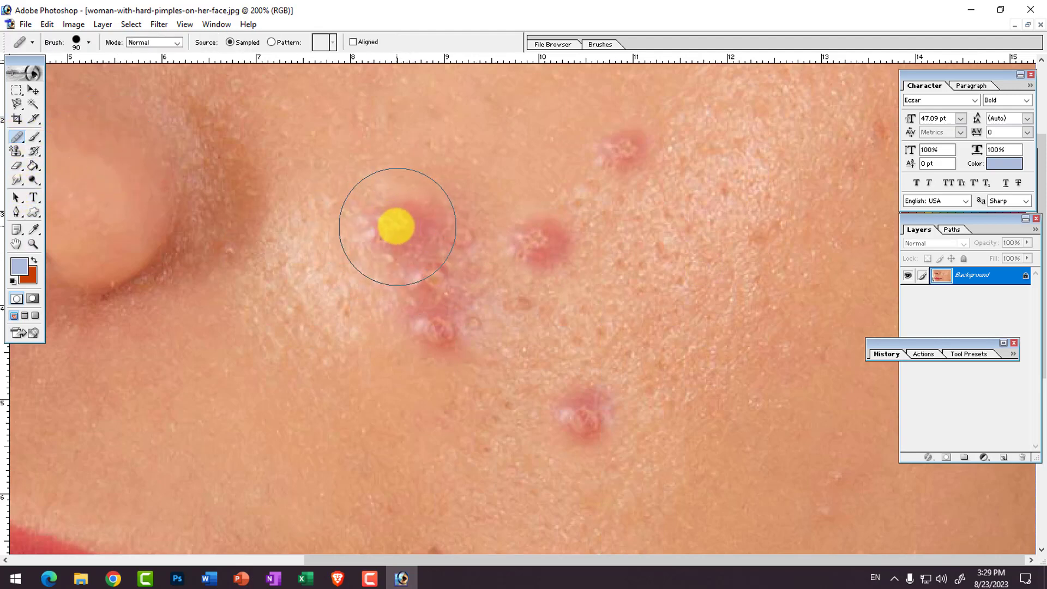
{"action": "mouse_move", "coordinate": [396, 226]}
{"action": "left_mouse_down"}
{"action": "mouse_move", "coordinate": [499, 236]}
{"action": "mouse_move", "coordinate": [542, 259]}
{"action": "mouse_move", "coordinate": [125, 62]}
{"action": "mouse_move", "coordinate": [52, 77]}
{"action": "left_mouse_up"}
{"action": "left_click", "coordinate": [88, 43]}
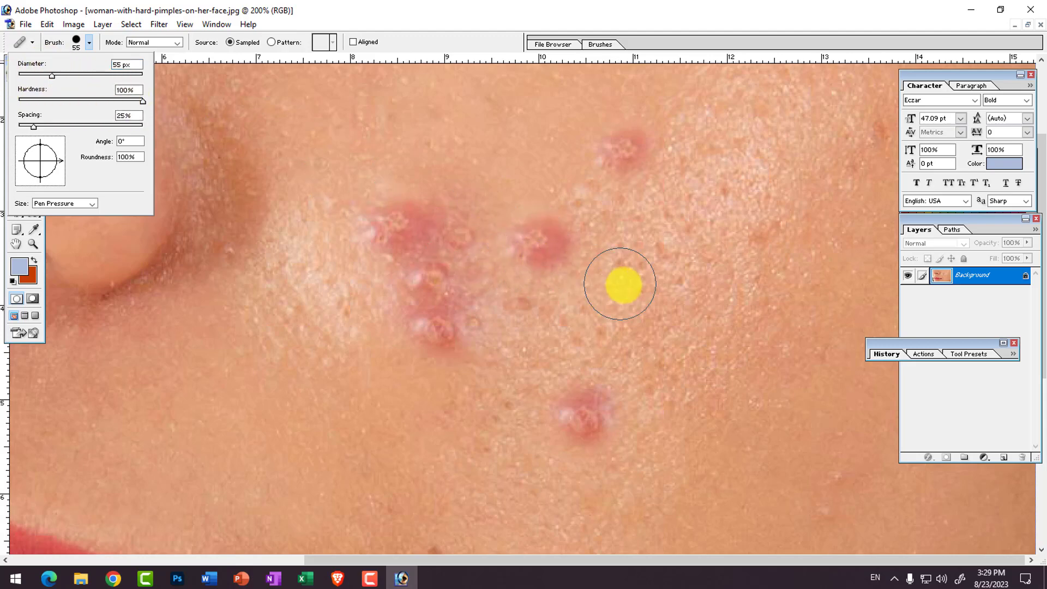
Heal the three separate pimples on the cheek with the Healing Brush, sampling clear skin near them
{"action": "mouse_move", "coordinate": [672, 290]}
{"action": "left_mouse_down"}
{"action": "mouse_move", "coordinate": [650, 266]}
{"action": "mouse_move", "coordinate": [613, 274]}
{"action": "left_mouse_up"}
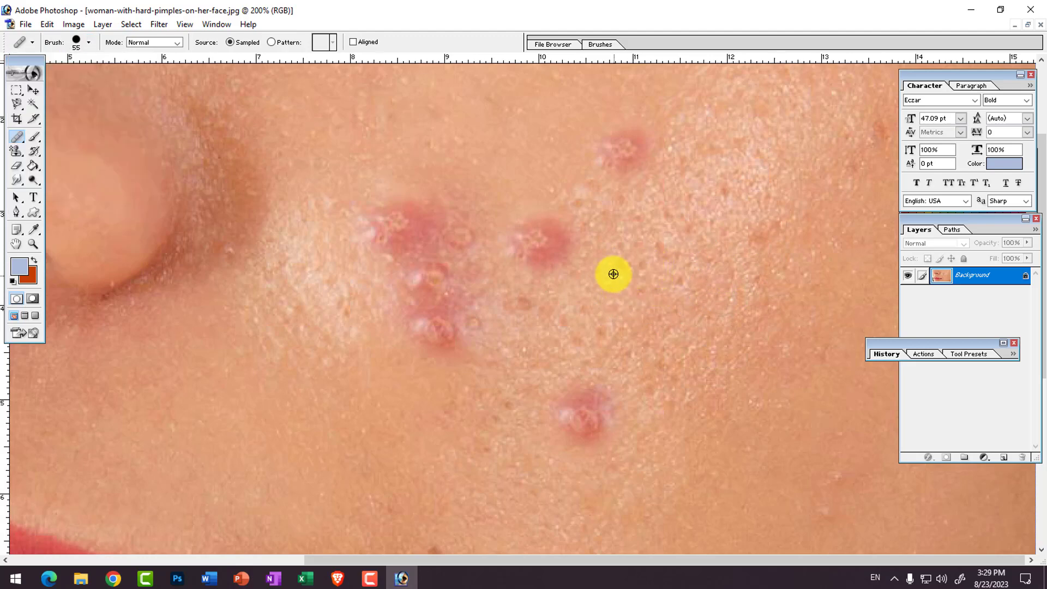
{"action": "left_click_drag", "start_coordinate": [551, 236], "coordinate": [540, 237]}
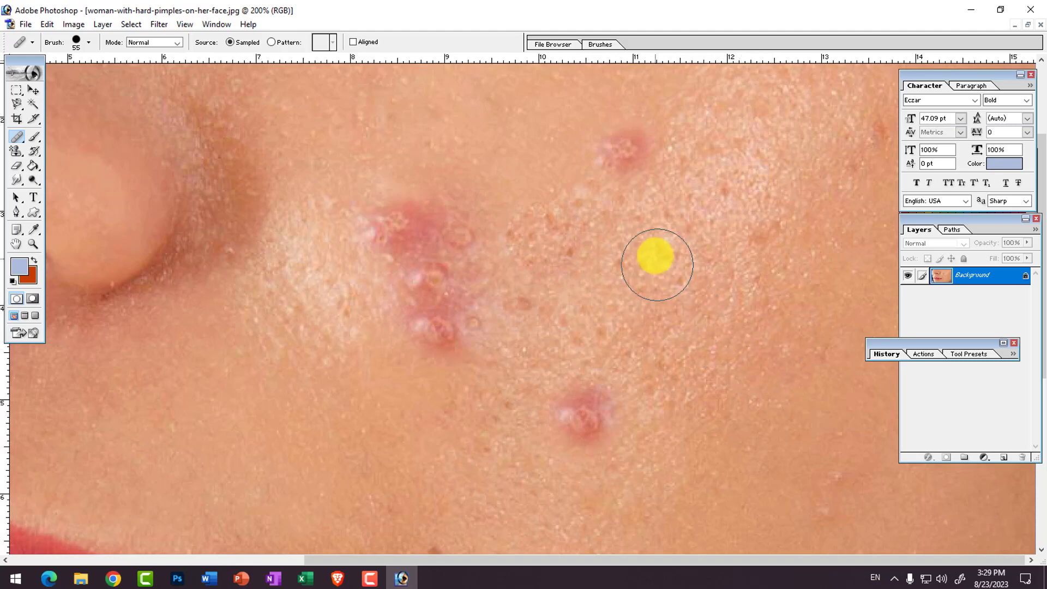
{"action": "left_click_drag", "start_coordinate": [620, 153], "coordinate": [645, 155]}
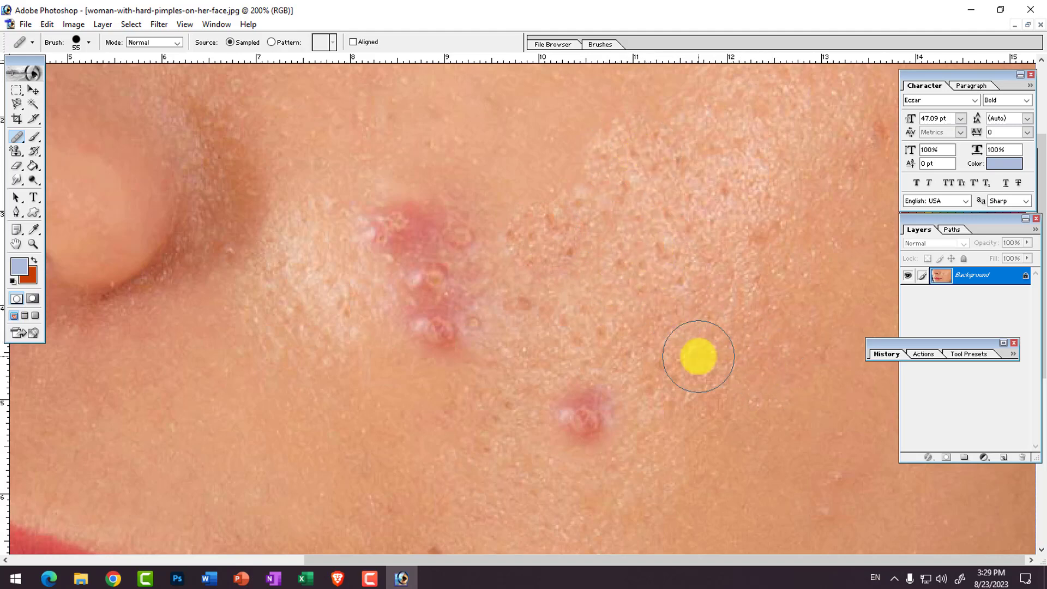
{"action": "left_click", "coordinate": [647, 345], "text": "alt"}
{"action": "left_click_drag", "start_coordinate": [593, 416], "coordinate": [568, 412]}
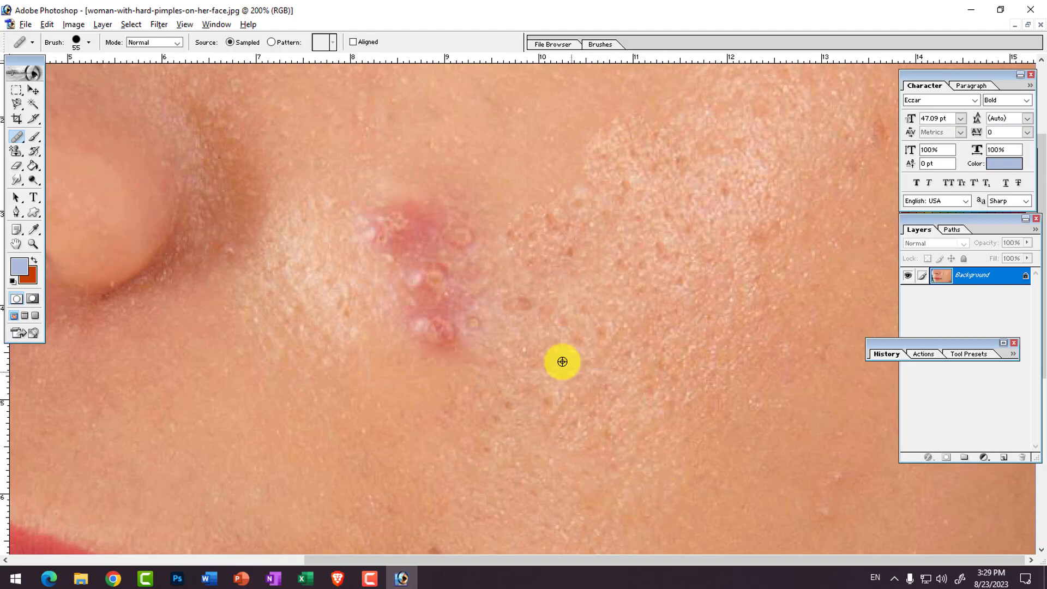
Heal the brown spot and the pimple cluster beside the nose with sampled clear skin
{"action": "left_click", "coordinate": [528, 351], "text": "alt"}
{"action": "mouse_move", "coordinate": [527, 303]}
{"action": "left_mouse_down"}
{"action": "mouse_move", "coordinate": [497, 317]}
{"action": "mouse_move", "coordinate": [518, 369]}
{"action": "mouse_move", "coordinate": [435, 332]}
{"action": "mouse_move", "coordinate": [472, 355]}
{"action": "mouse_move", "coordinate": [404, 245]}
{"action": "mouse_move", "coordinate": [447, 283]}
{"action": "mouse_move", "coordinate": [411, 231]}
{"action": "mouse_move", "coordinate": [472, 227]}
{"action": "mouse_move", "coordinate": [475, 201]}
{"action": "mouse_move", "coordinate": [444, 243]}
{"action": "mouse_move", "coordinate": [374, 171]}
{"action": "mouse_move", "coordinate": [404, 257]}
{"action": "mouse_move", "coordinate": [367, 278]}
{"action": "mouse_move", "coordinate": [458, 251]}
{"action": "mouse_move", "coordinate": [402, 202]}
{"action": "mouse_move", "coordinate": [465, 308]}
{"action": "left_mouse_up"}
{"action": "left_click", "coordinate": [402, 346], "text": "alt"}
{"action": "left_click", "coordinate": [395, 227]}
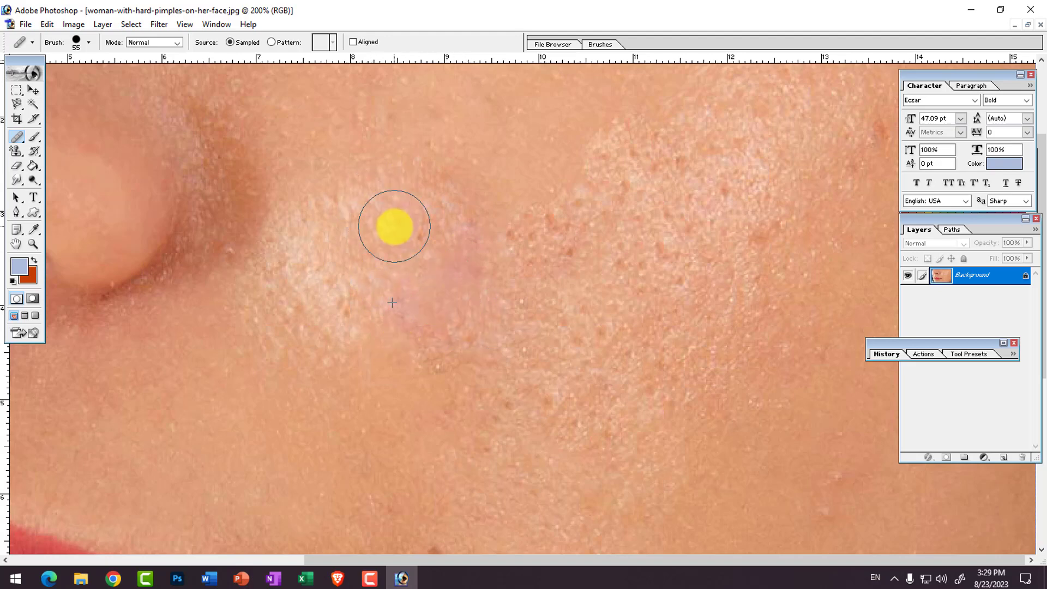
Blend the remaining reddish patches where the pimple cluster was, resampling the skin around them
{"action": "left_click", "coordinate": [377, 289], "text": "alt"}
{"action": "left_click", "coordinate": [421, 341]}
{"action": "left_click", "coordinate": [500, 366], "text": "alt"}
{"action": "left_click", "coordinate": [460, 269]}
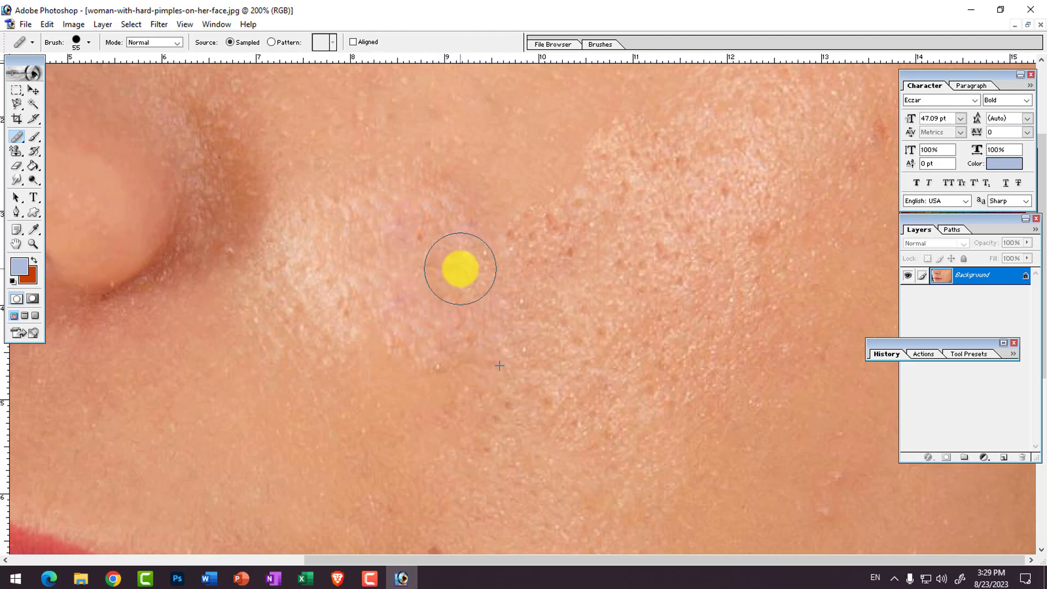
{"action": "left_click", "coordinate": [479, 229]}
{"action": "left_click", "coordinate": [339, 283], "text": "alt"}
{"action": "left_click", "coordinate": [404, 246]}
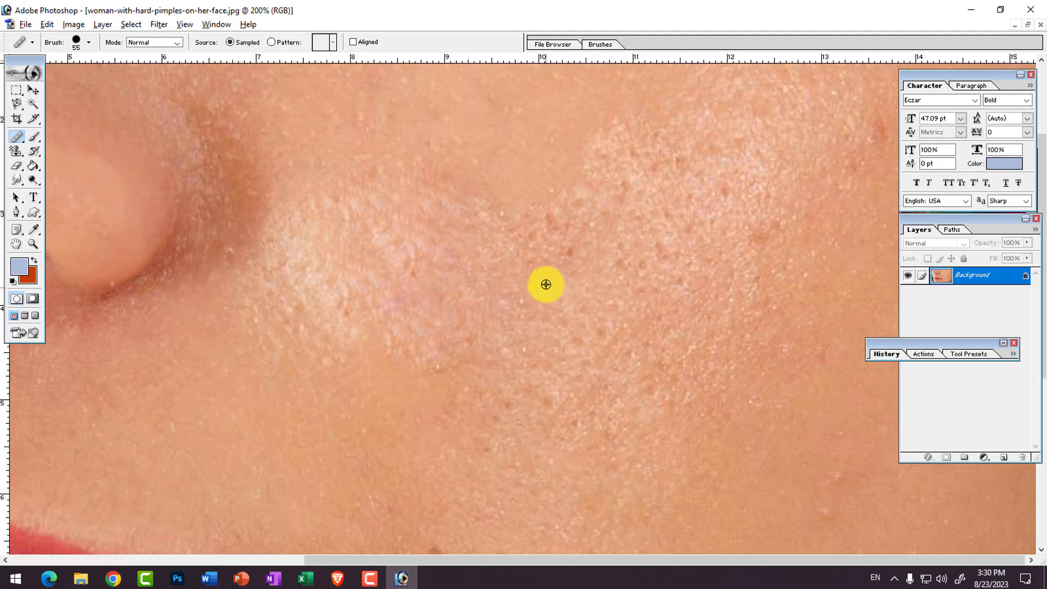
{"action": "left_click", "coordinate": [528, 288], "text": "alt"}
{"action": "left_click", "coordinate": [520, 224]}
{"action": "left_click", "coordinate": [614, 321], "text": "alt"}
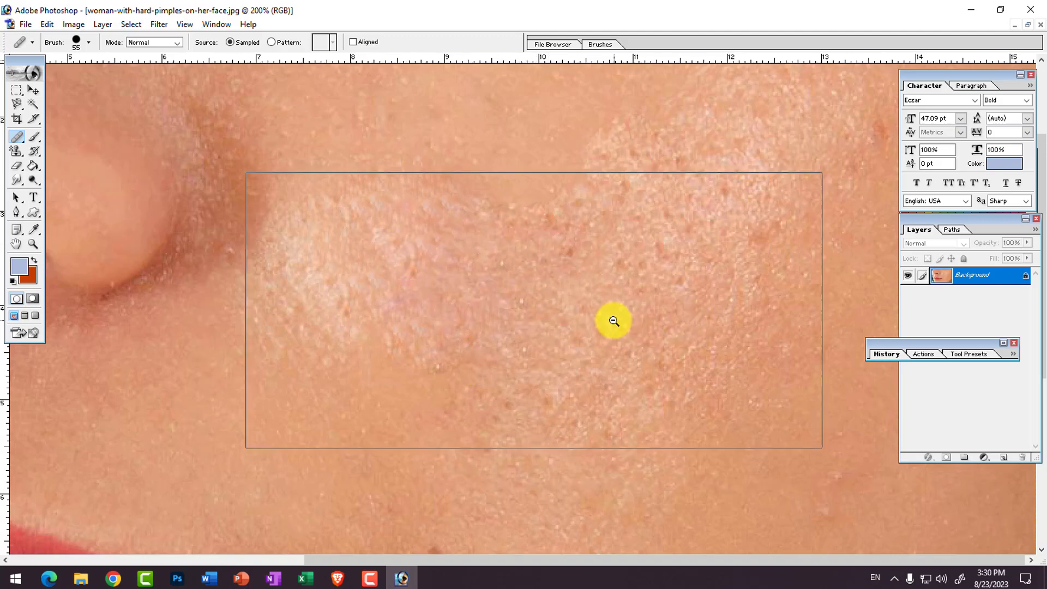
{"action": "left_click", "coordinate": [614, 321], "text": "alt"}
{"action": "left_click", "coordinate": [614, 321], "text": "alt"}
{"action": "left_click", "coordinate": [615, 322], "text": "alt"}
{"action": "left_click", "coordinate": [614, 321], "text": "alt"}
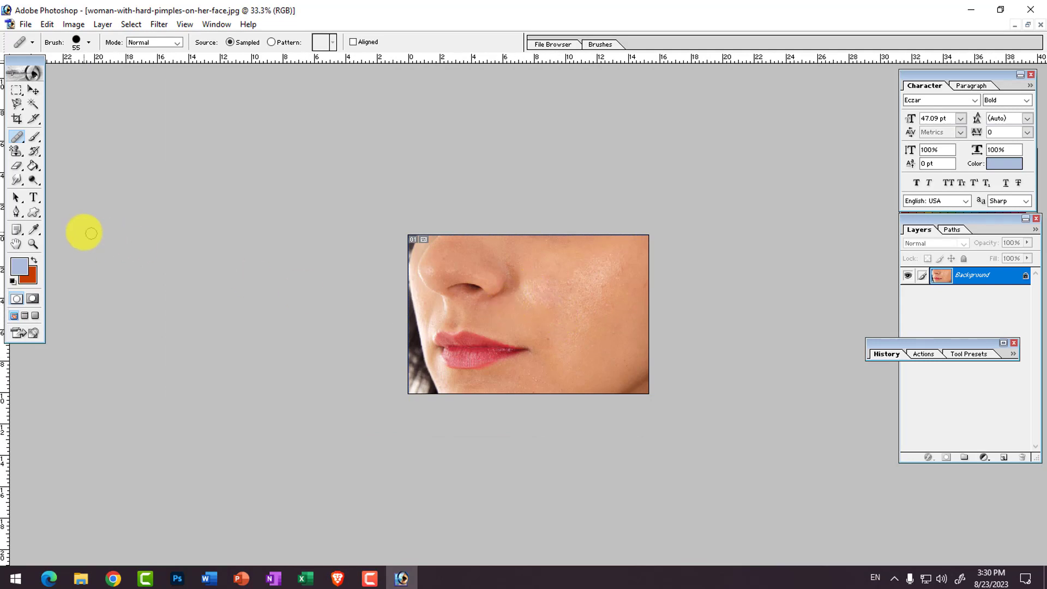
Lighten the whole face with the Dodge tool using a 300 px brush, Midtones range and 100% exposure
{"action": "left_click_drag", "start_coordinate": [34, 180], "coordinate": [84, 182]}
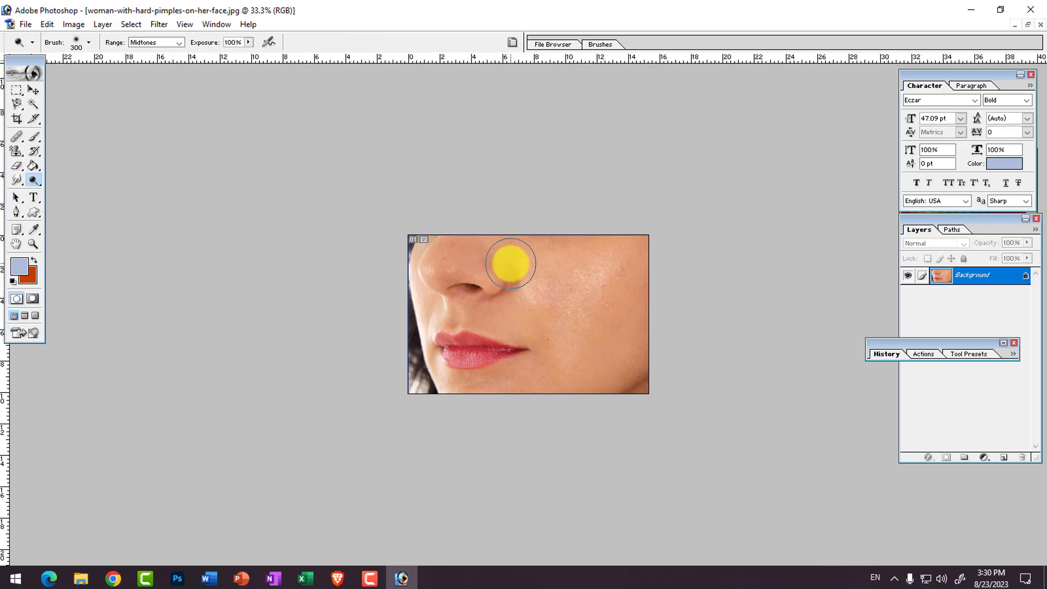
{"action": "mouse_move", "coordinate": [511, 264]}
{"action": "left_mouse_down"}
{"action": "mouse_move", "coordinate": [480, 245]}
{"action": "mouse_move", "coordinate": [428, 257]}
{"action": "mouse_move", "coordinate": [439, 409]}
{"action": "mouse_move", "coordinate": [333, 373]}
{"action": "mouse_move", "coordinate": [666, 222]}
{"action": "mouse_move", "coordinate": [601, 357]}
{"action": "mouse_move", "coordinate": [573, 253]}
{"action": "mouse_move", "coordinate": [652, 437]}
{"action": "mouse_move", "coordinate": [385, 295]}
{"action": "left_mouse_up"}
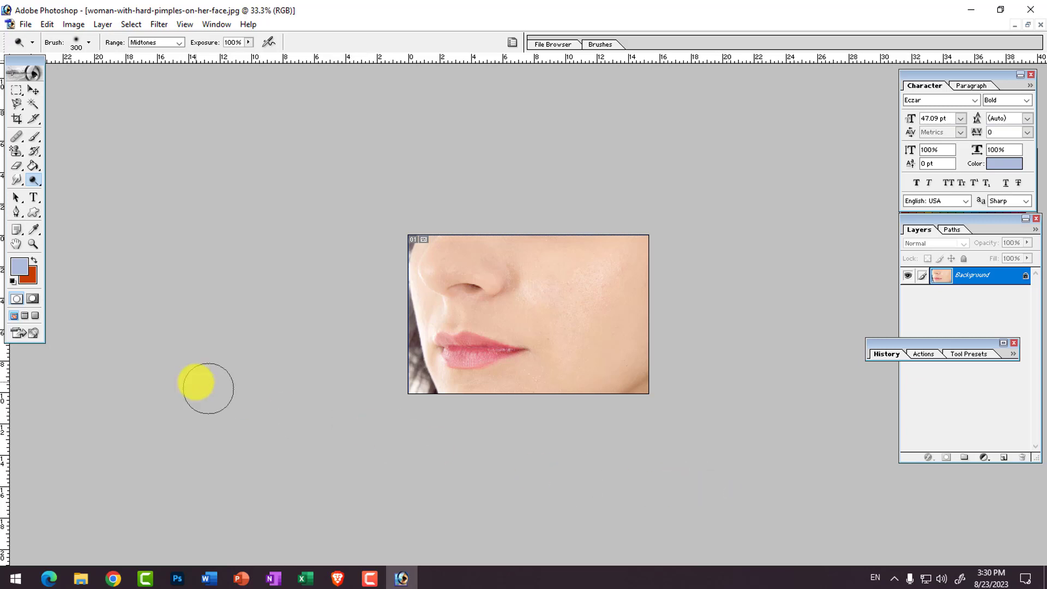
Enlarge the Burn tool's brush to 800 px and switch back to the Dodge tool
{"action": "left_click_drag", "start_coordinate": [32, 179], "coordinate": [73, 194]}
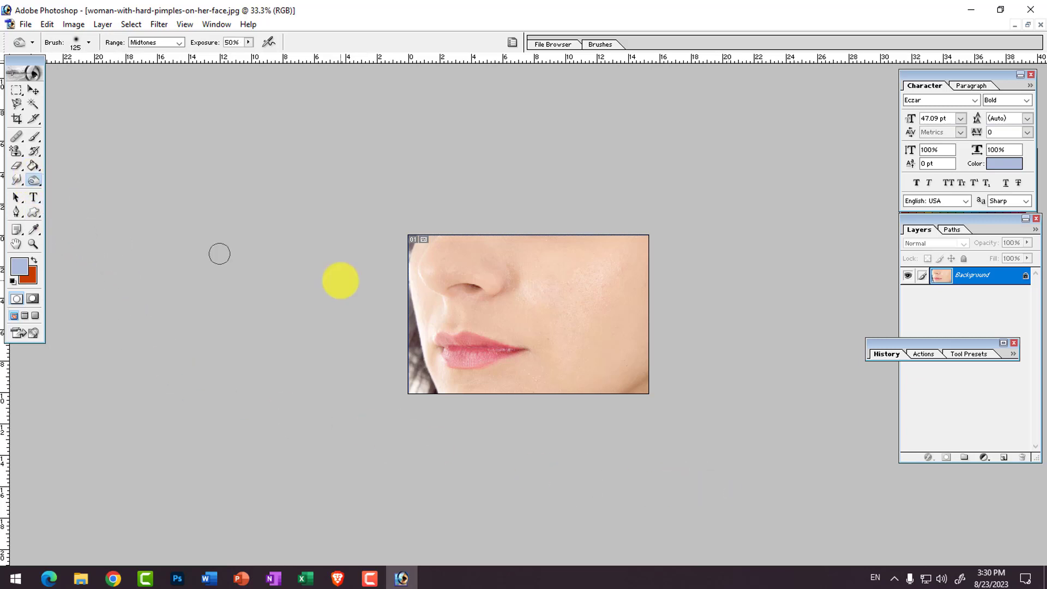
{"action": "key", "text": "bracketright"}
{"action": "key", "text": "bracketright"}
{"action": "key", "text": "bracketright"}
{"action": "key", "text": "bracketright"}
{"action": "key", "text": "bracketright"}
{"action": "key", "text": "bracketright"}
{"action": "key", "text": "bracketright"}
{"action": "key", "text": "bracketright"}
{"action": "key", "text": "bracketright"}
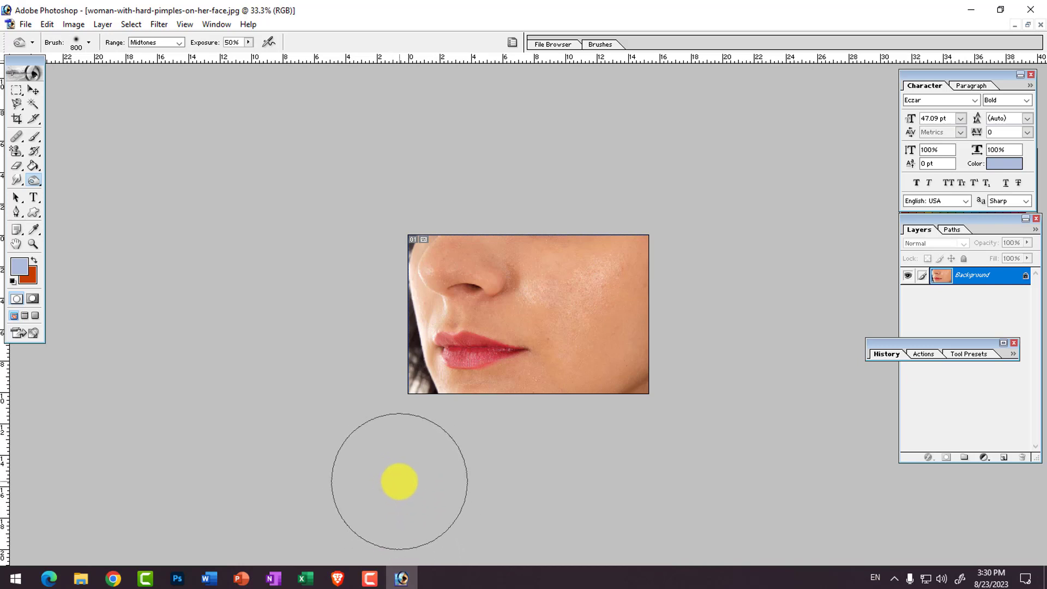
{"action": "left_click", "coordinate": [32, 179]}
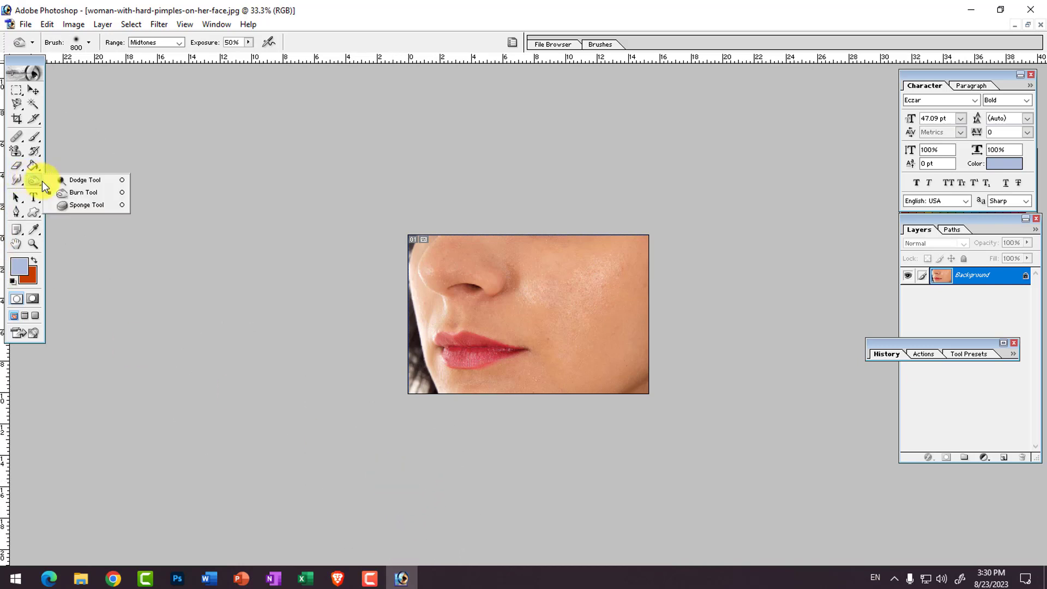
{"action": "left_click", "coordinate": [61, 179]}
Activate the Patch tool and revert the photo to its last saved version
{"action": "left_click", "coordinate": [17, 140]}
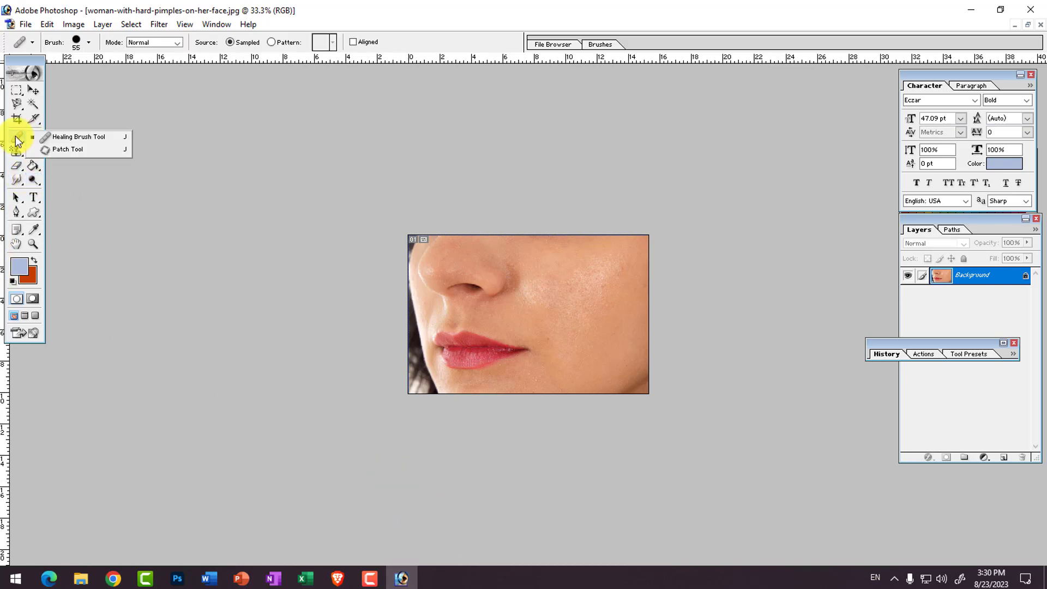
{"action": "left_click", "coordinate": [64, 153]}
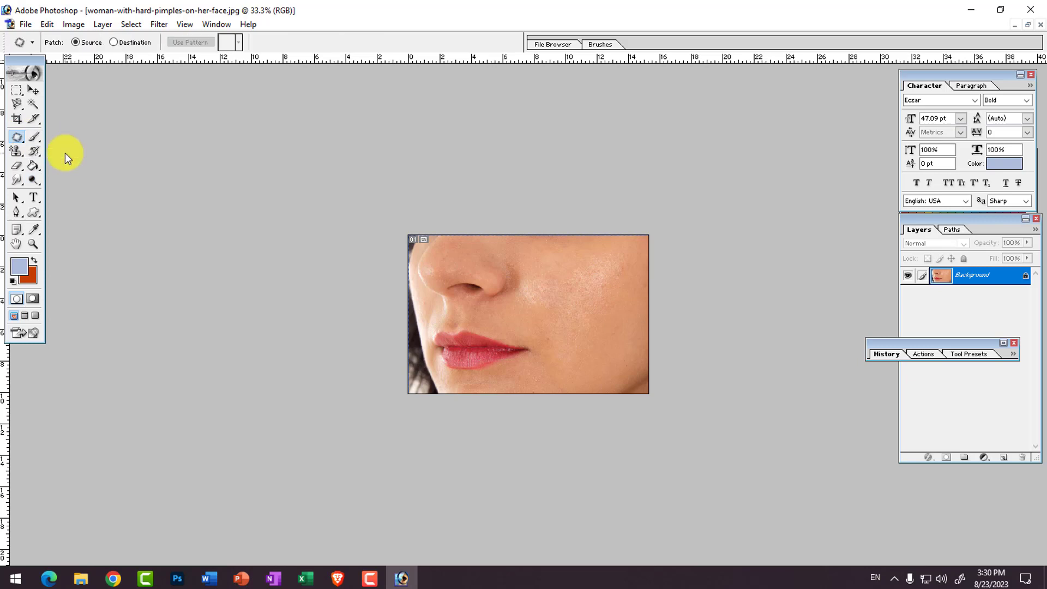
{"action": "left_click", "coordinate": [29, 28]}
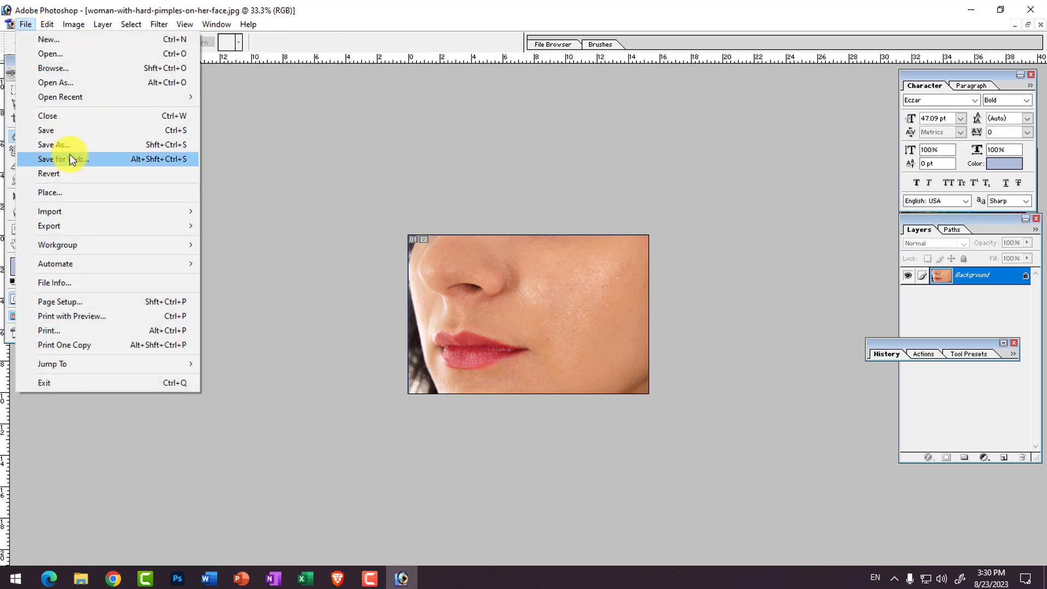
{"action": "left_click", "coordinate": [71, 169]}
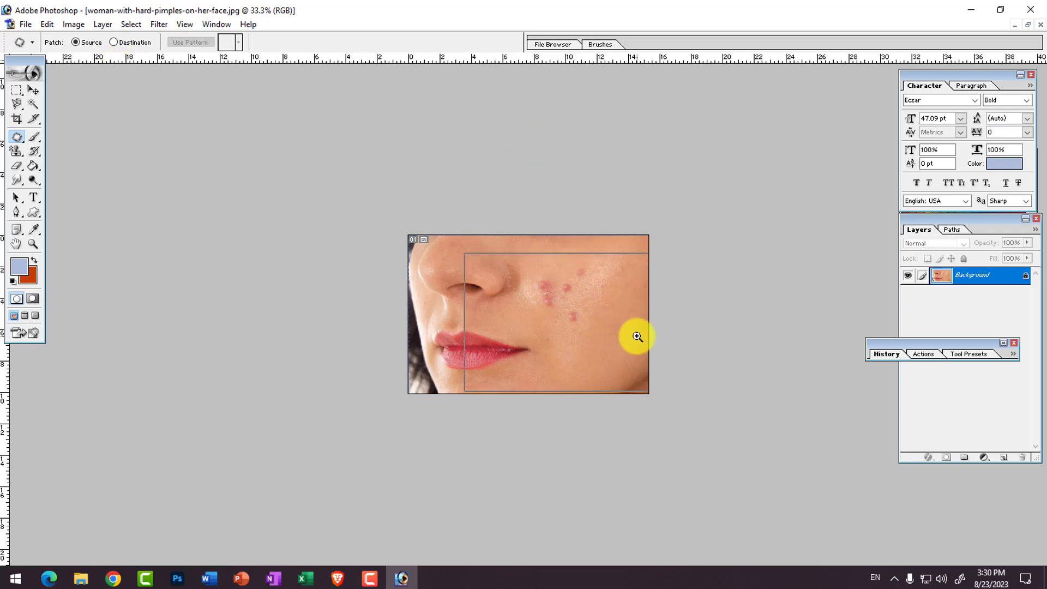
Patch the three separate pimples on the cheek with clear skin near them, using the Patch tool in Source mode
{"action": "left_click", "coordinate": [636, 336]}
{"action": "left_click", "coordinate": [645, 278]}
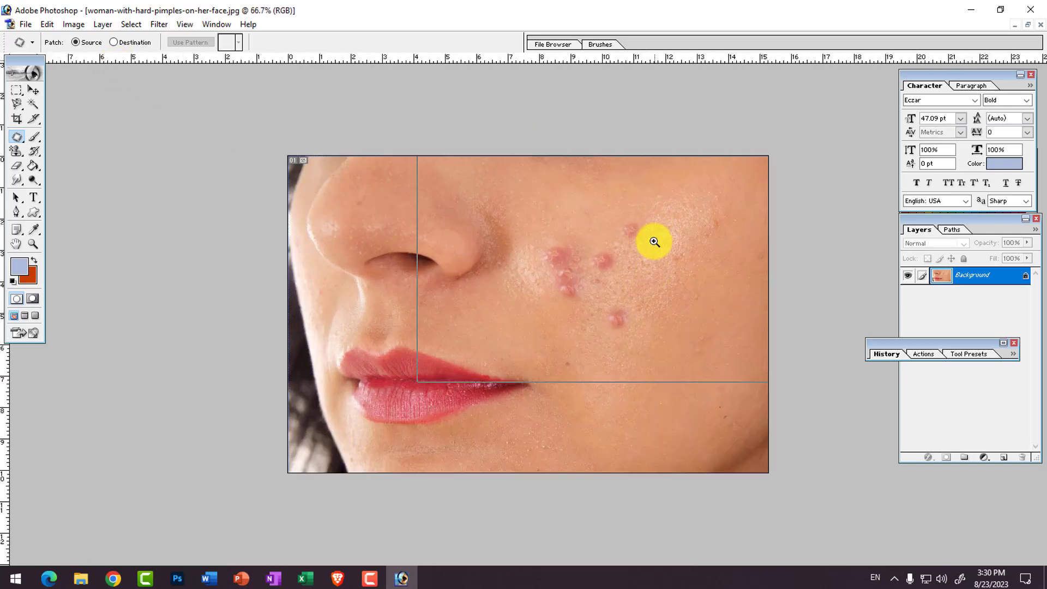
{"action": "left_click", "coordinate": [655, 242]}
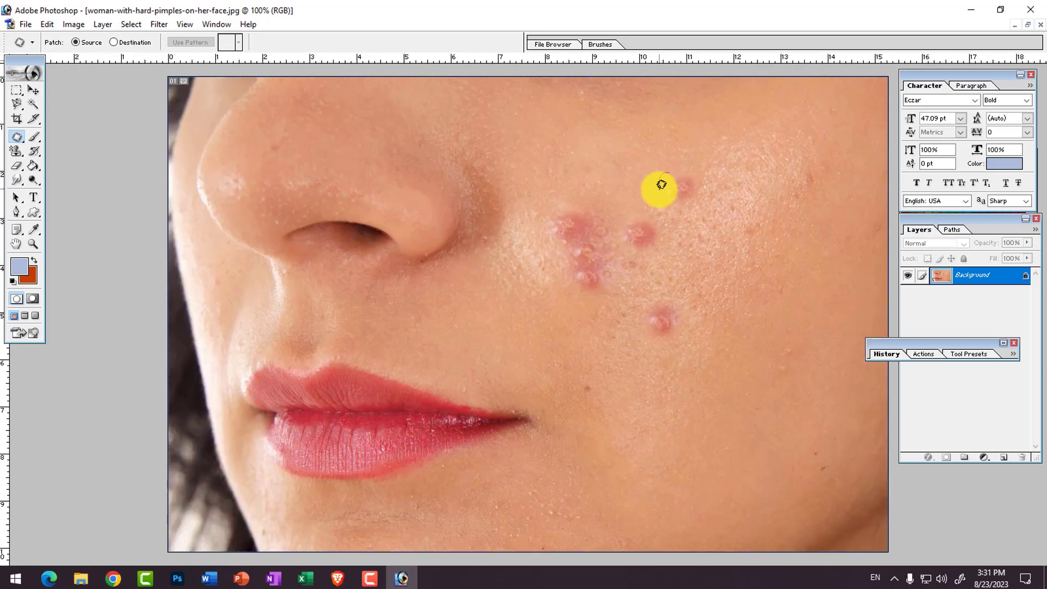
{"action": "mouse_move", "coordinate": [678, 201]}
{"action": "left_mouse_down"}
{"action": "mouse_move", "coordinate": [702, 200]}
{"action": "mouse_move", "coordinate": [714, 180]}
{"action": "mouse_move", "coordinate": [666, 172]}
{"action": "mouse_move", "coordinate": [711, 156]}
{"action": "left_mouse_up"}
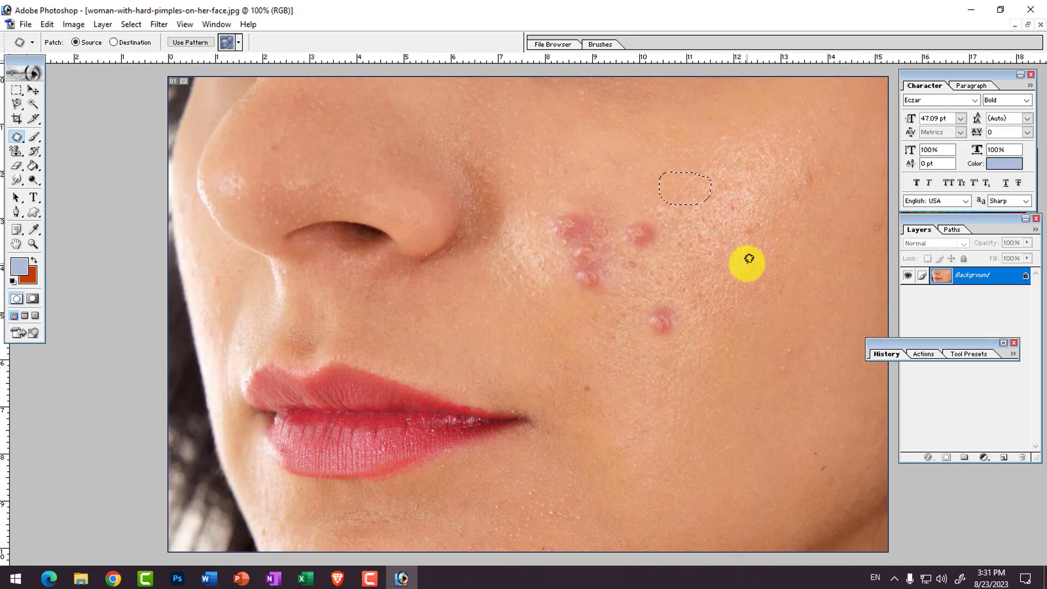
{"action": "mouse_move", "coordinate": [646, 305]}
{"action": "left_mouse_down"}
{"action": "mouse_move", "coordinate": [683, 295]}
{"action": "mouse_move", "coordinate": [691, 327]}
{"action": "mouse_move", "coordinate": [641, 316]}
{"action": "left_mouse_up"}
{"action": "left_click_drag", "start_coordinate": [705, 302], "coordinate": [689, 373]}
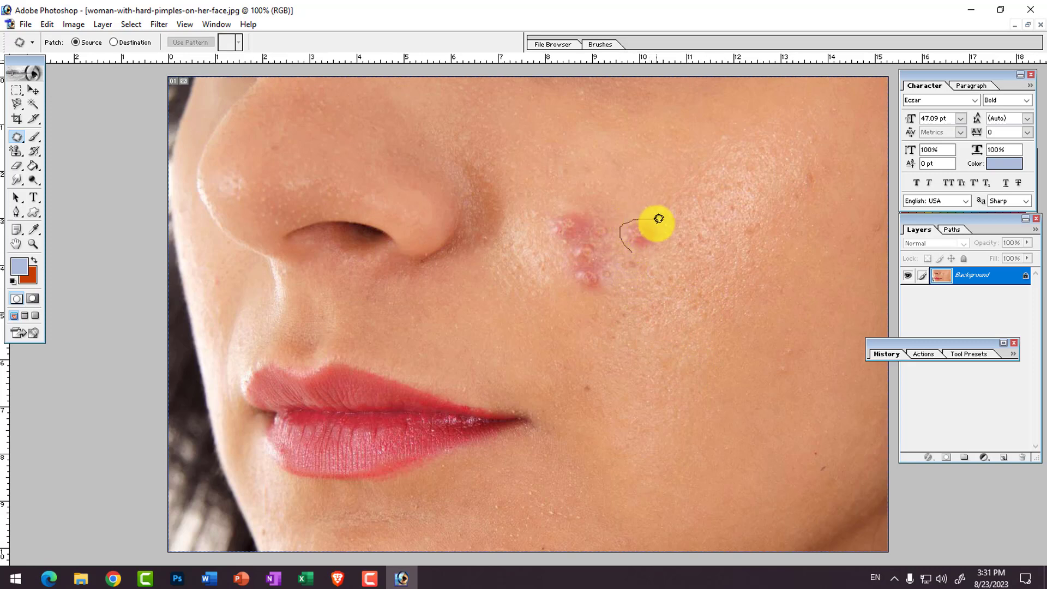
{"action": "mouse_move", "coordinate": [658, 218]}
{"action": "left_mouse_down"}
{"action": "mouse_move", "coordinate": [640, 251]}
{"action": "mouse_move", "coordinate": [678, 218]}
{"action": "left_mouse_up"}
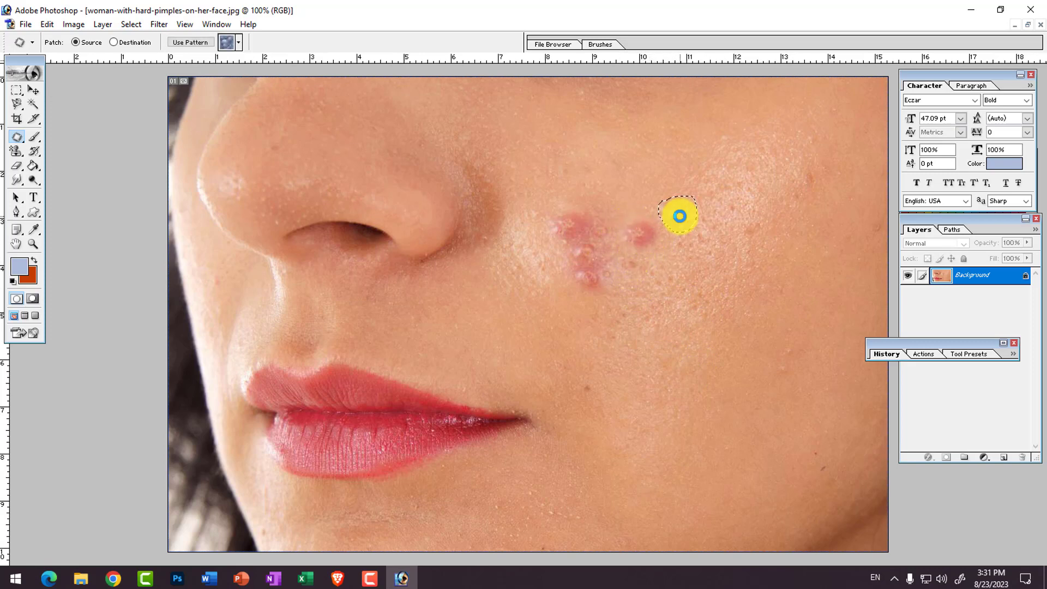
{"action": "left_click", "coordinate": [682, 272]}
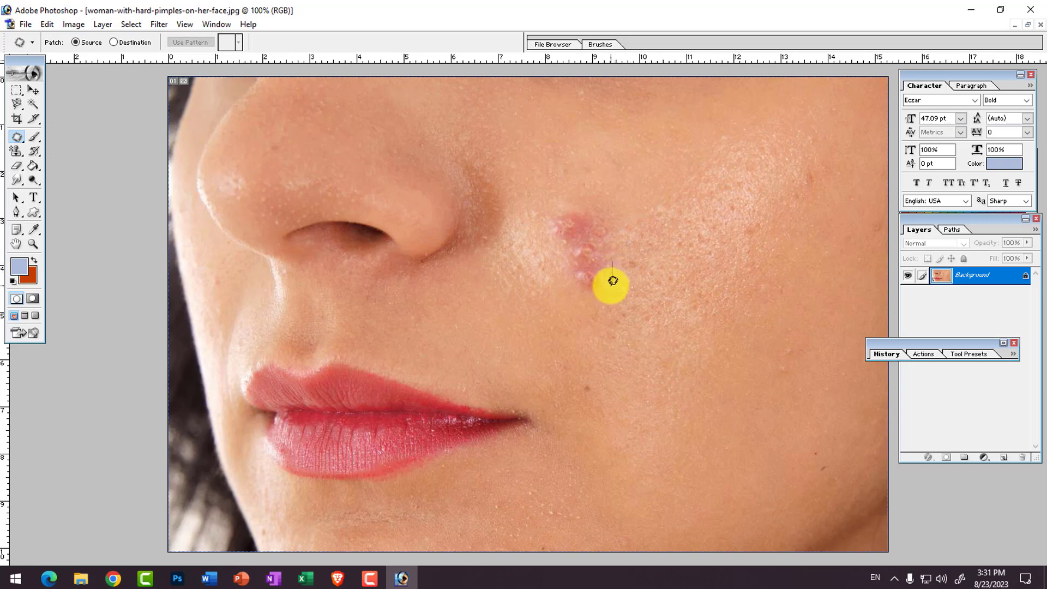
Outline the parts of the pimple cluster beside the nose and patch them with clear cheek skin
{"action": "mouse_move", "coordinate": [613, 280]}
{"action": "left_mouse_down"}
{"action": "mouse_move", "coordinate": [579, 281]}
{"action": "mouse_move", "coordinate": [579, 267]}
{"action": "mouse_move", "coordinate": [638, 297]}
{"action": "left_mouse_up"}
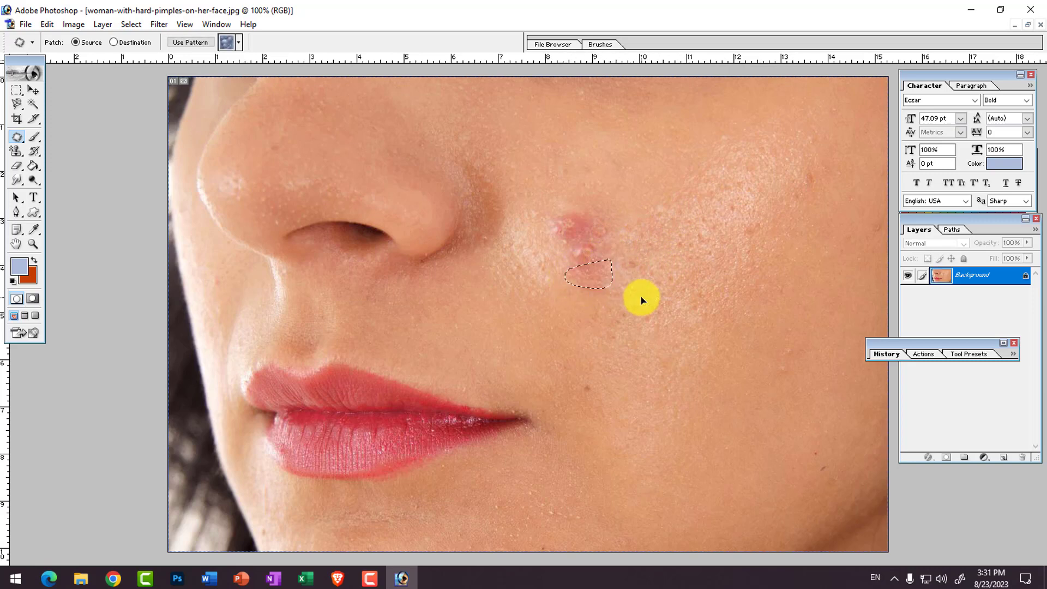
{"action": "left_click", "coordinate": [626, 273]}
{"action": "mouse_move", "coordinate": [587, 266]}
{"action": "left_mouse_down"}
{"action": "mouse_move", "coordinate": [565, 252]}
{"action": "mouse_move", "coordinate": [595, 231]}
{"action": "mouse_move", "coordinate": [618, 242]}
{"action": "mouse_move", "coordinate": [605, 261]}
{"action": "mouse_move", "coordinate": [644, 240]}
{"action": "mouse_move", "coordinate": [538, 229]}
{"action": "mouse_move", "coordinate": [578, 207]}
{"action": "mouse_move", "coordinate": [606, 223]}
{"action": "mouse_move", "coordinate": [570, 237]}
{"action": "left_mouse_up"}
{"action": "left_click", "coordinate": [614, 287]}
{"action": "mouse_move", "coordinate": [569, 237]}
{"action": "left_mouse_down"}
{"action": "mouse_move", "coordinate": [601, 207]}
{"action": "mouse_move", "coordinate": [583, 209]}
{"action": "mouse_move", "coordinate": [617, 212]}
{"action": "mouse_move", "coordinate": [611, 273]}
{"action": "mouse_move", "coordinate": [582, 273]}
{"action": "mouse_move", "coordinate": [585, 243]}
{"action": "left_mouse_up"}
{"action": "left_click", "coordinate": [611, 229]}
{"action": "left_click", "coordinate": [636, 217]}
{"action": "mouse_move", "coordinate": [587, 243]}
{"action": "left_mouse_down"}
{"action": "mouse_move", "coordinate": [630, 242]}
{"action": "mouse_move", "coordinate": [566, 253]}
{"action": "mouse_move", "coordinate": [573, 222]}
{"action": "mouse_move", "coordinate": [626, 229]}
{"action": "mouse_move", "coordinate": [620, 256]}
{"action": "mouse_move", "coordinate": [616, 246]}
{"action": "mouse_move", "coordinate": [650, 234]}
{"action": "left_mouse_up"}
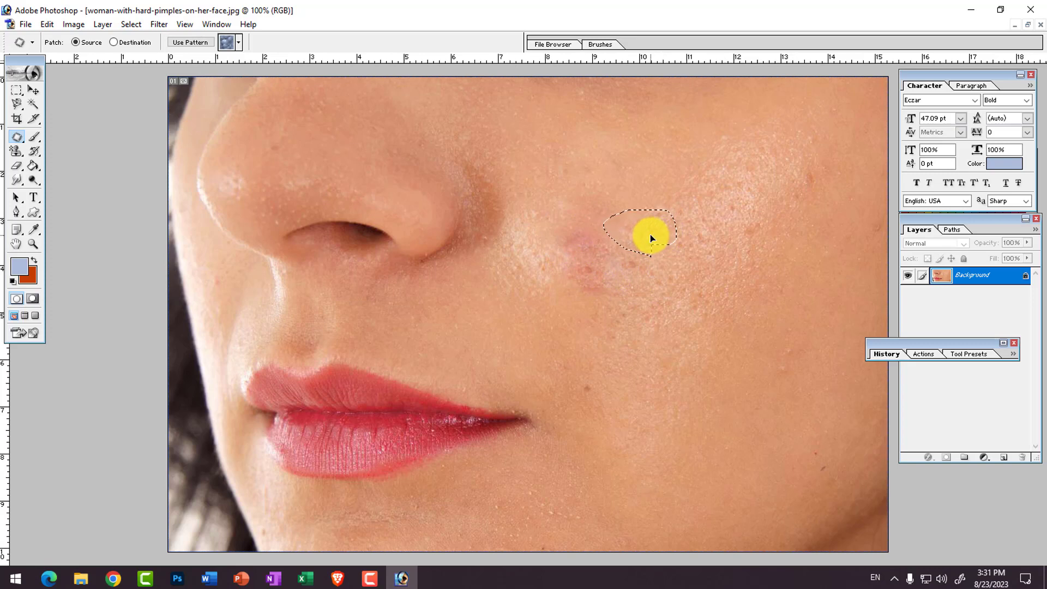
Patch the remaining reddish areas of the former pimple cluster with clear skin from the middle of the cheek
{"action": "left_click", "coordinate": [614, 271]}
{"action": "mouse_move", "coordinate": [614, 271]}
{"action": "left_mouse_down"}
{"action": "mouse_move", "coordinate": [594, 294]}
{"action": "mouse_move", "coordinate": [563, 262]}
{"action": "left_mouse_up"}
{"action": "left_click", "coordinate": [694, 227]}
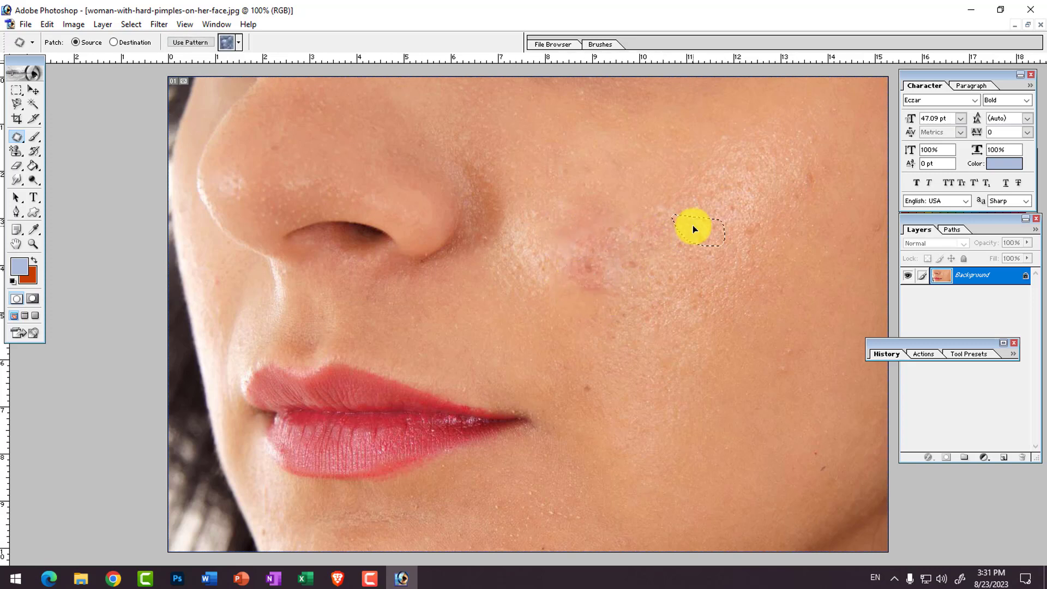
{"action": "mouse_move", "coordinate": [603, 291]}
{"action": "left_mouse_down"}
{"action": "mouse_move", "coordinate": [575, 258]}
{"action": "mouse_move", "coordinate": [608, 251]}
{"action": "mouse_move", "coordinate": [603, 275]}
{"action": "mouse_move", "coordinate": [626, 259]}
{"action": "mouse_move", "coordinate": [625, 274]}
{"action": "mouse_move", "coordinate": [629, 251]}
{"action": "mouse_move", "coordinate": [652, 253]}
{"action": "mouse_move", "coordinate": [583, 282]}
{"action": "mouse_move", "coordinate": [564, 259]}
{"action": "mouse_move", "coordinate": [610, 269]}
{"action": "left_mouse_up"}
{"action": "left_click", "coordinate": [661, 268]}
{"action": "left_click_drag", "start_coordinate": [595, 271], "coordinate": [640, 294]}
{"action": "left_click", "coordinate": [656, 267]}
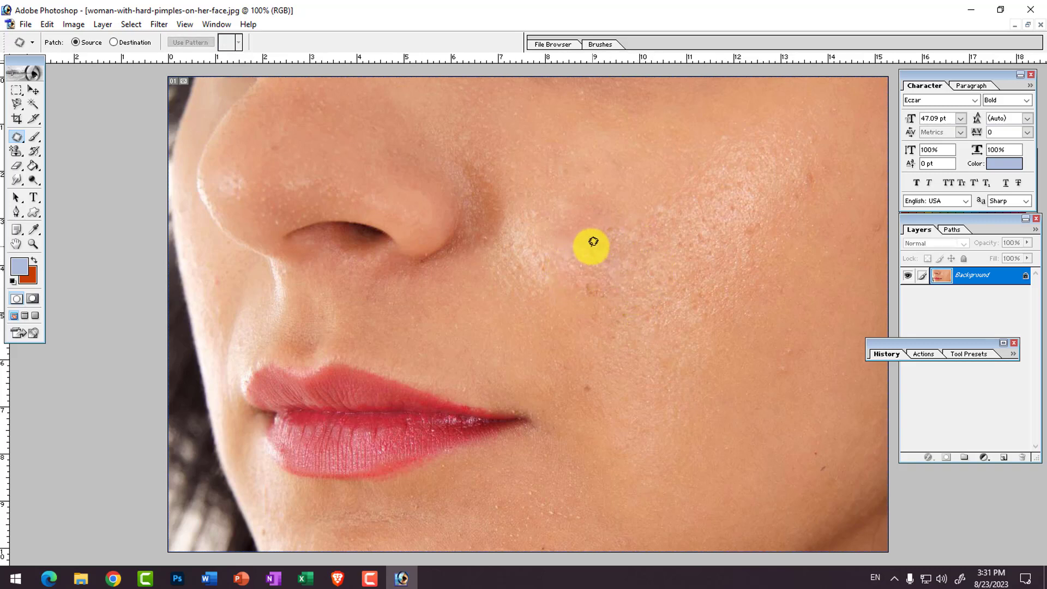
{"action": "mouse_move", "coordinate": [591, 243]}
{"action": "left_mouse_down"}
{"action": "mouse_move", "coordinate": [608, 206]}
{"action": "mouse_move", "coordinate": [604, 229]}
{"action": "left_mouse_up"}
{"action": "left_click_drag", "start_coordinate": [600, 227], "coordinate": [630, 225]}
{"action": "left_click", "coordinate": [660, 279]}
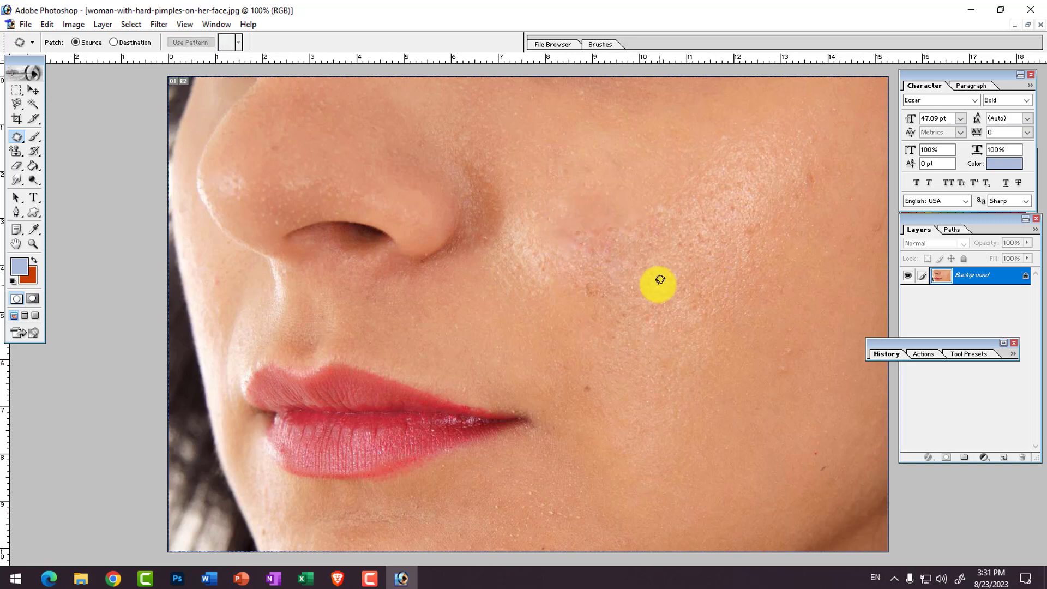
{"action": "left_click", "coordinate": [533, 325], "text": "ctrl+alt"}
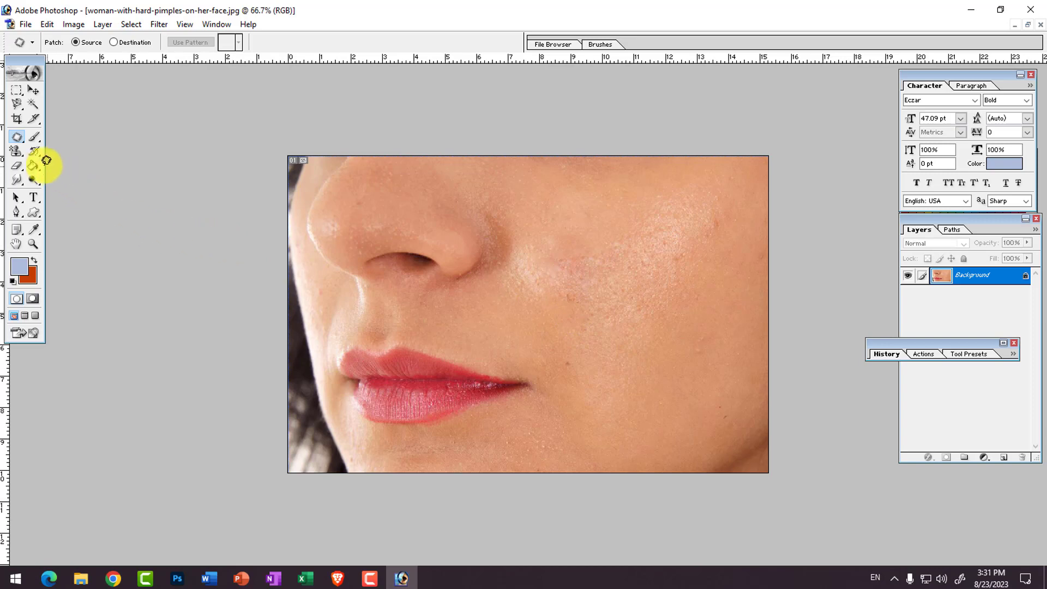
Activate the Clone Stamp tool and revert the photo to its last saved version
{"action": "left_click_drag", "start_coordinate": [22, 150], "coordinate": [60, 162]}
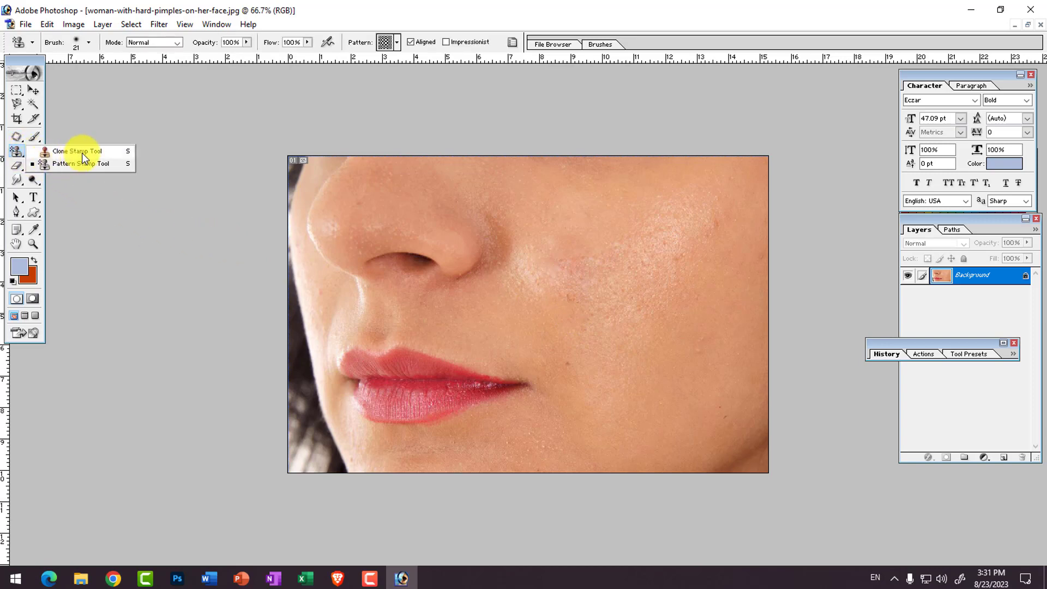
{"action": "left_click", "coordinate": [83, 152]}
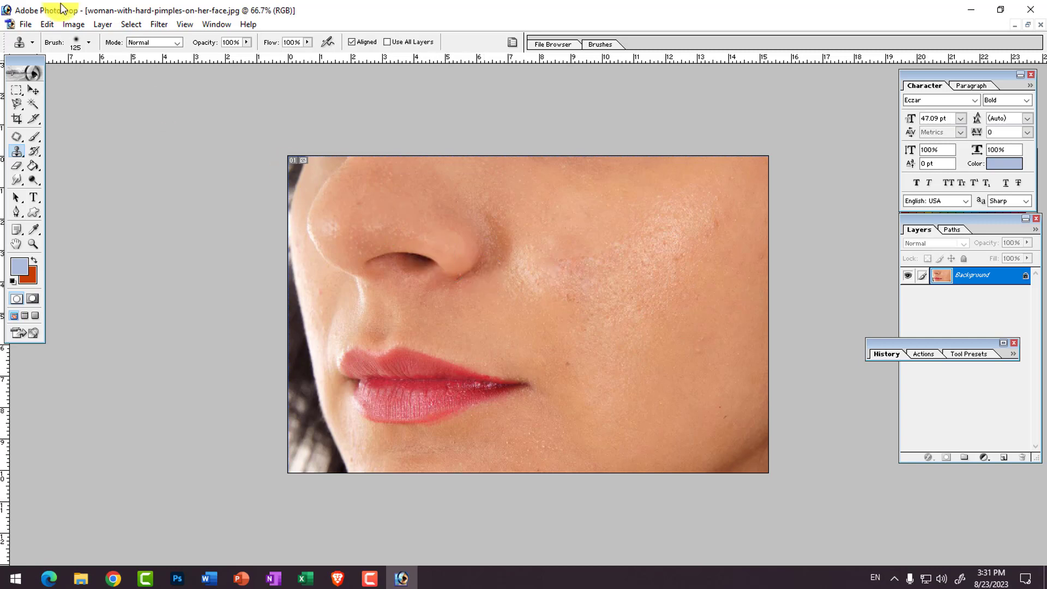
{"action": "left_click", "coordinate": [25, 24]}
{"action": "left_click", "coordinate": [58, 170]}
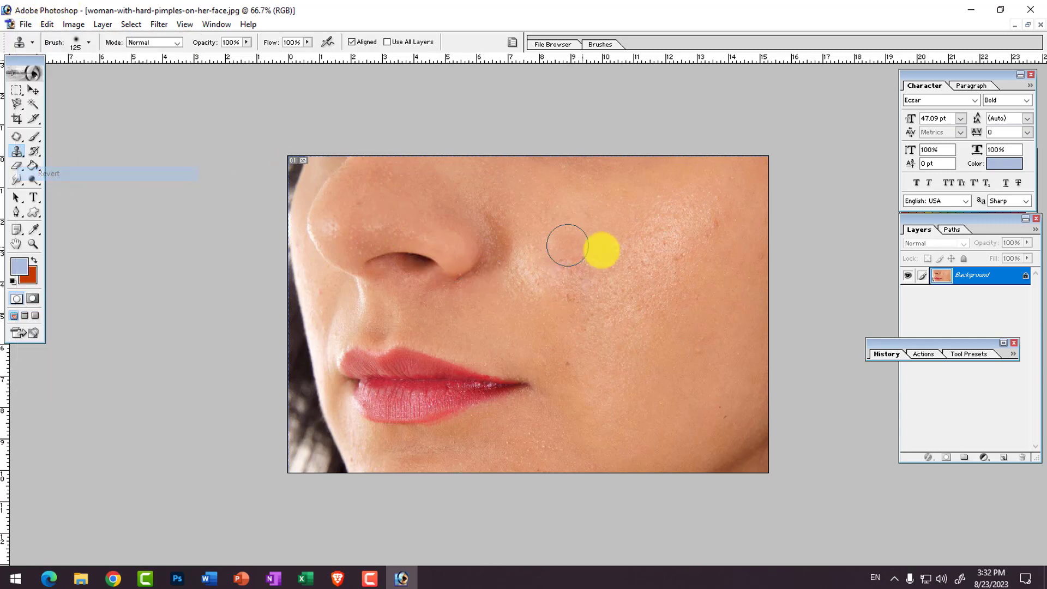
Sample clear skin on the cheek and clone it over the separate pimples and the pimple cluster beside the nose
{"action": "key", "text": "ctrl+plus"}
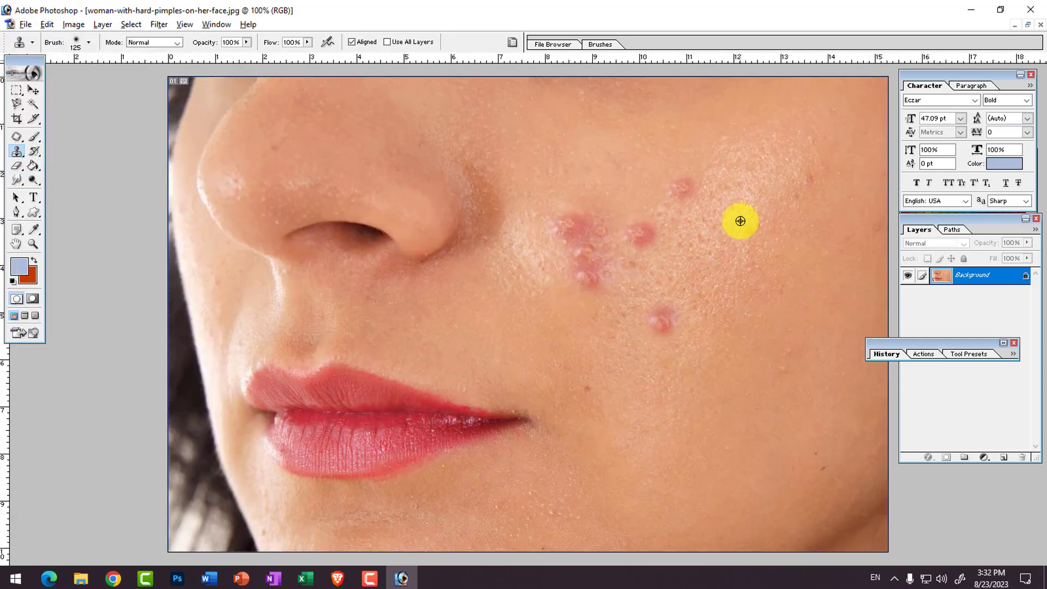
{"action": "left_click", "coordinate": [708, 228], "text": "alt"}
{"action": "left_click", "coordinate": [680, 184]}
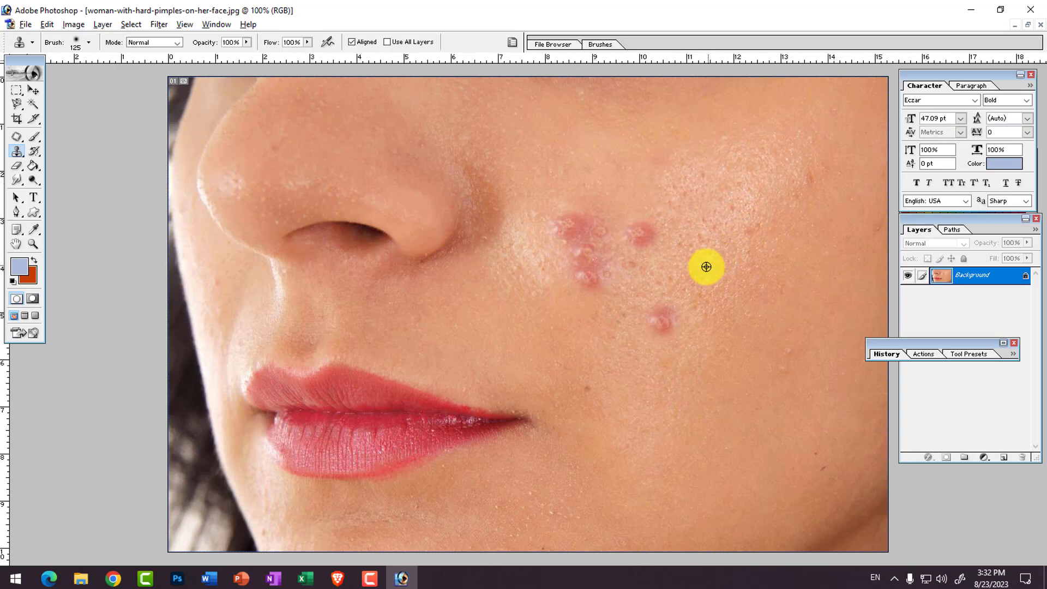
{"action": "mouse_move", "coordinate": [679, 315]}
{"action": "left_mouse_down"}
{"action": "mouse_move", "coordinate": [673, 327]}
{"action": "mouse_move", "coordinate": [669, 260]}
{"action": "mouse_move", "coordinate": [652, 240]}
{"action": "left_mouse_up"}
{"action": "mouse_move", "coordinate": [615, 276]}
{"action": "left_mouse_down"}
{"action": "mouse_move", "coordinate": [585, 247]}
{"action": "mouse_move", "coordinate": [605, 245]}
{"action": "mouse_move", "coordinate": [575, 226]}
{"action": "left_mouse_up"}
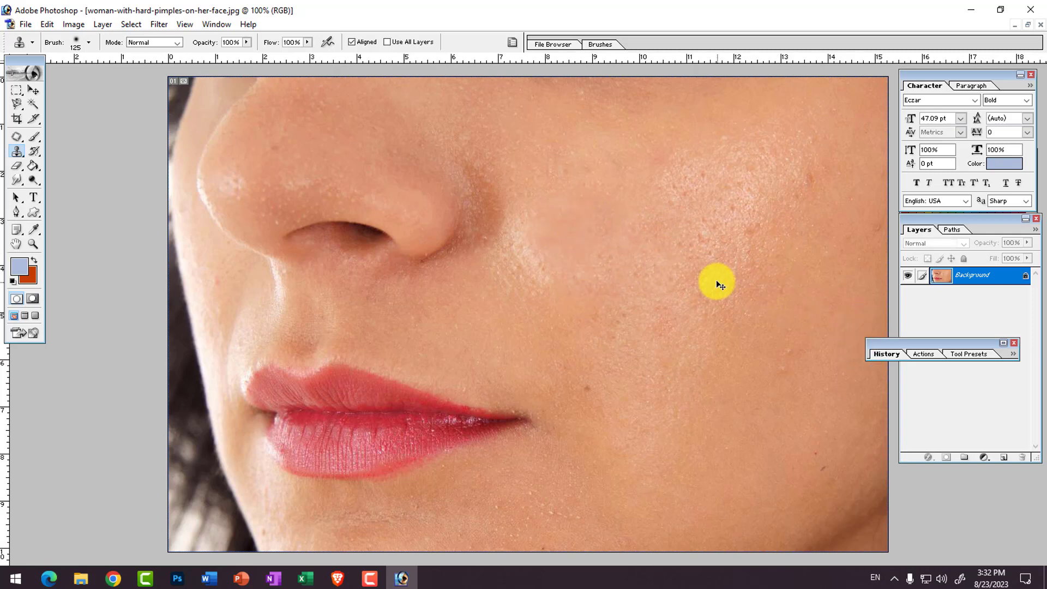
{"action": "left_click", "coordinate": [665, 259], "text": "alt"}
{"action": "left_click", "coordinate": [665, 258], "text": "alt"}
{"action": "left_click", "coordinate": [665, 258], "text": "alt"}
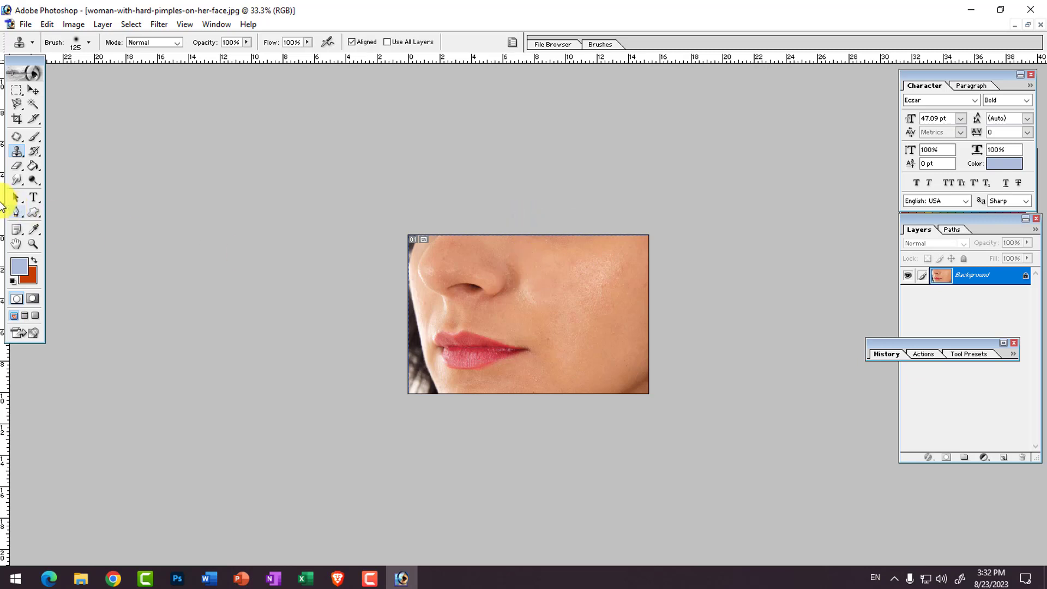
Open The-Tangaroa-at-anchor-e1517438107836.jpg and clone the sailboat onto the open water to its right with the Clone Stamp at brush size 300
{"action": "left_click", "coordinate": [21, 152]}
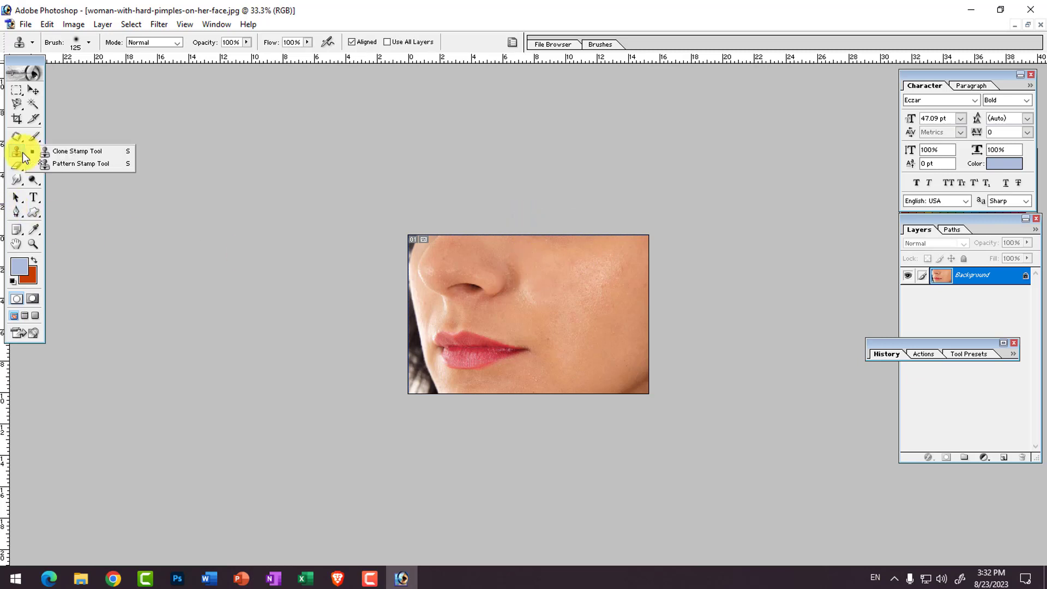
{"action": "left_click", "coordinate": [65, 154]}
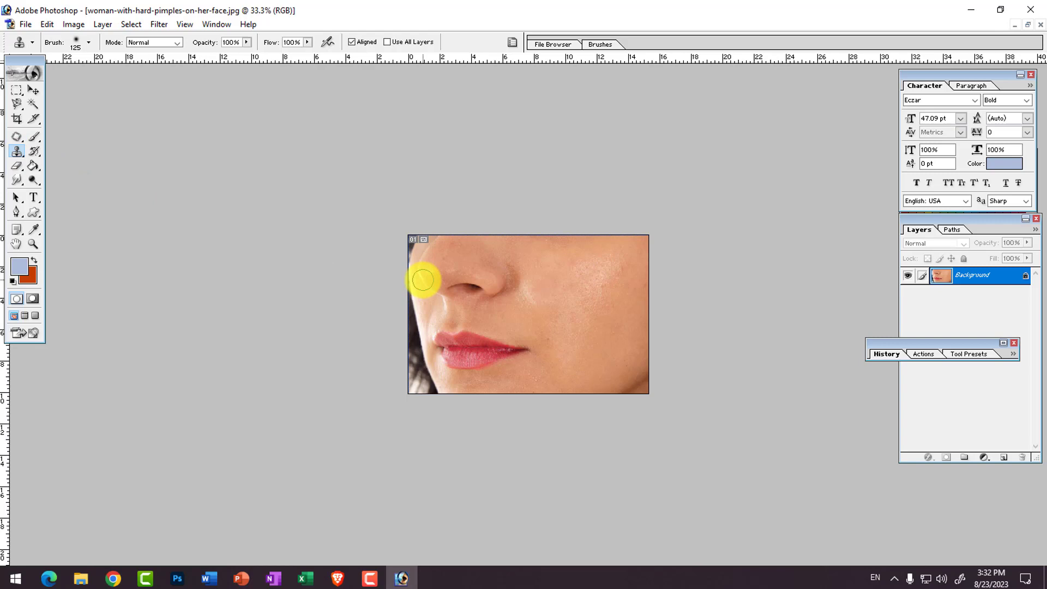
{"action": "key", "text": "ctrl+o"}
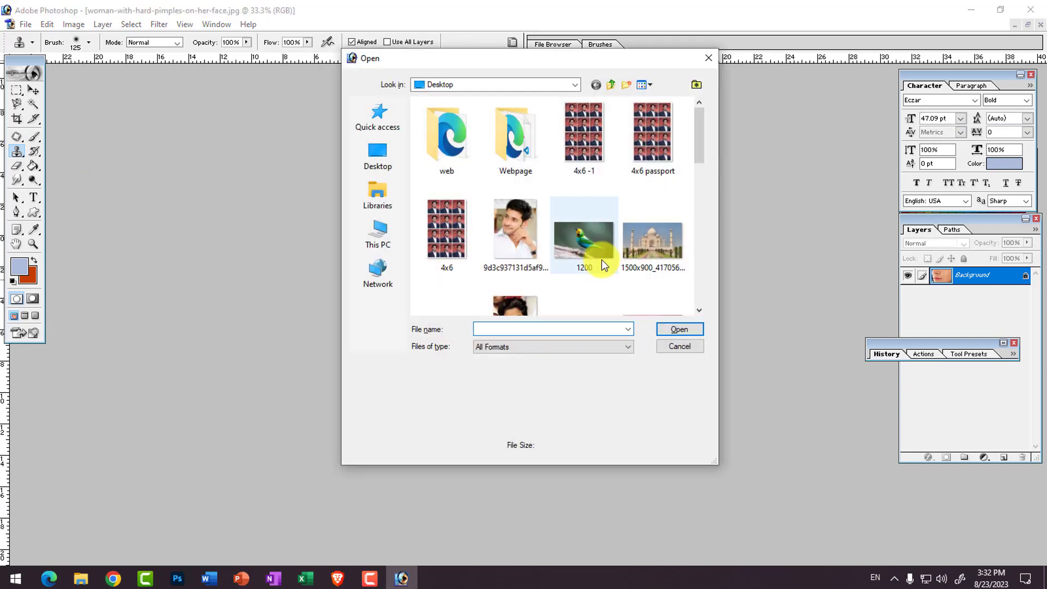
{"action": "scroll", "coordinate": [627, 260], "scroll_direction": "down", "scroll_amount": 5}
{"action": "double_click", "coordinate": [600, 266]}
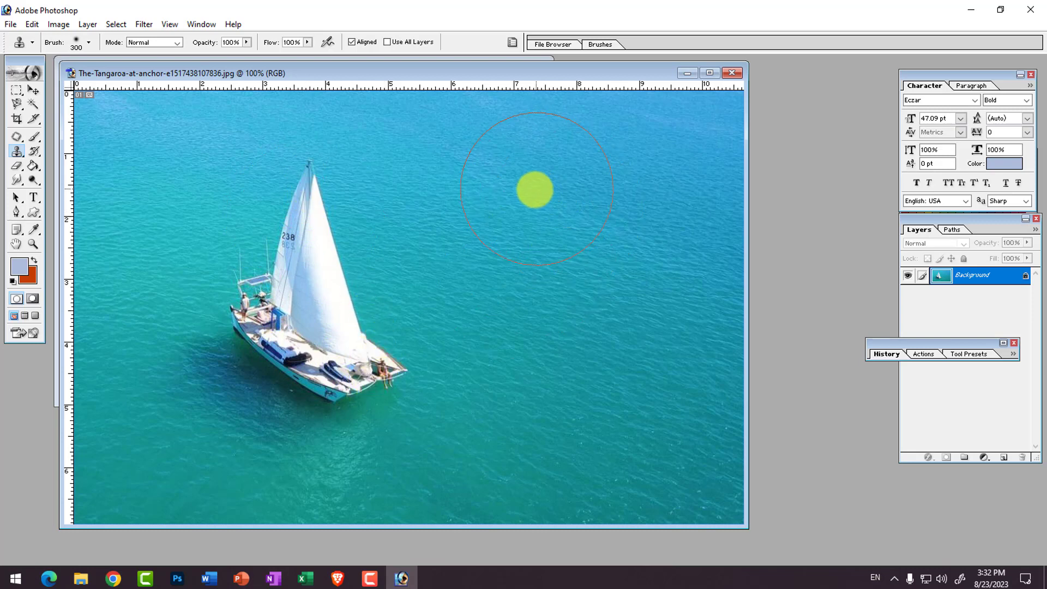
{"action": "mouse_move", "coordinate": [535, 187]}
{"action": "left_mouse_down"}
{"action": "mouse_move", "coordinate": [568, 241]}
{"action": "mouse_move", "coordinate": [578, 385]}
{"action": "mouse_move", "coordinate": [484, 292]}
{"action": "mouse_move", "coordinate": [540, 236]}
{"action": "mouse_move", "coordinate": [605, 384]}
{"action": "mouse_move", "coordinate": [534, 408]}
{"action": "left_mouse_up"}
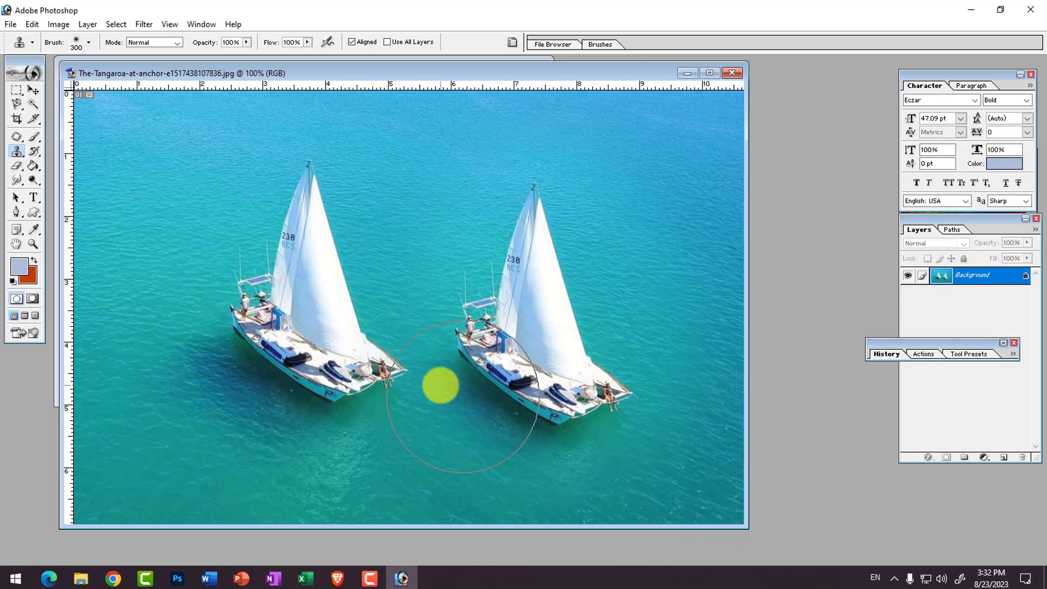
{"action": "left_click", "coordinate": [18, 143]}
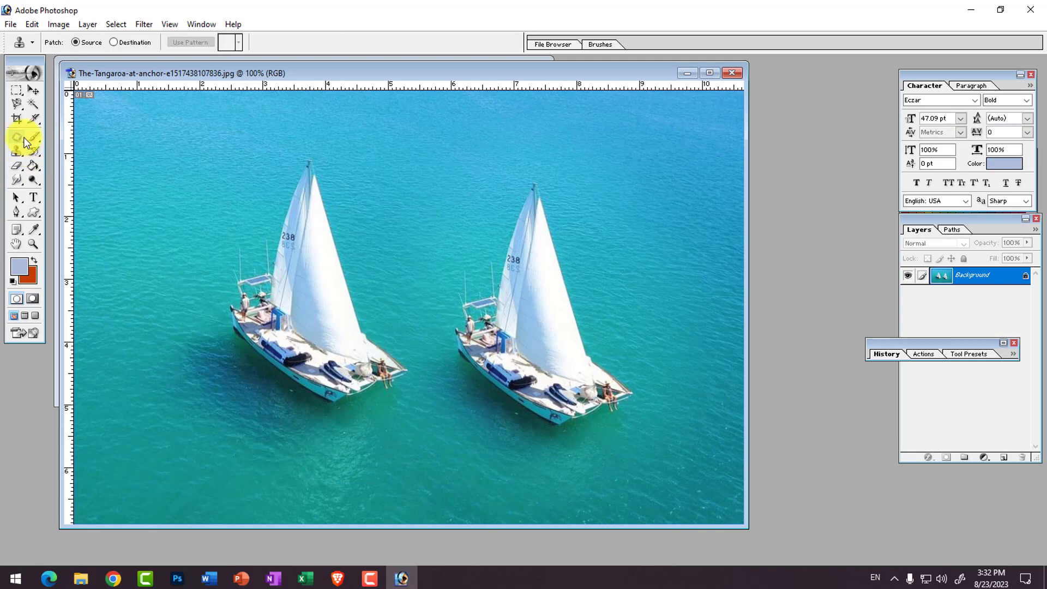
{"action": "left_click", "coordinate": [35, 141]}
{"action": "left_click", "coordinate": [34, 120]}
{"action": "left_click", "coordinate": [18, 138]}
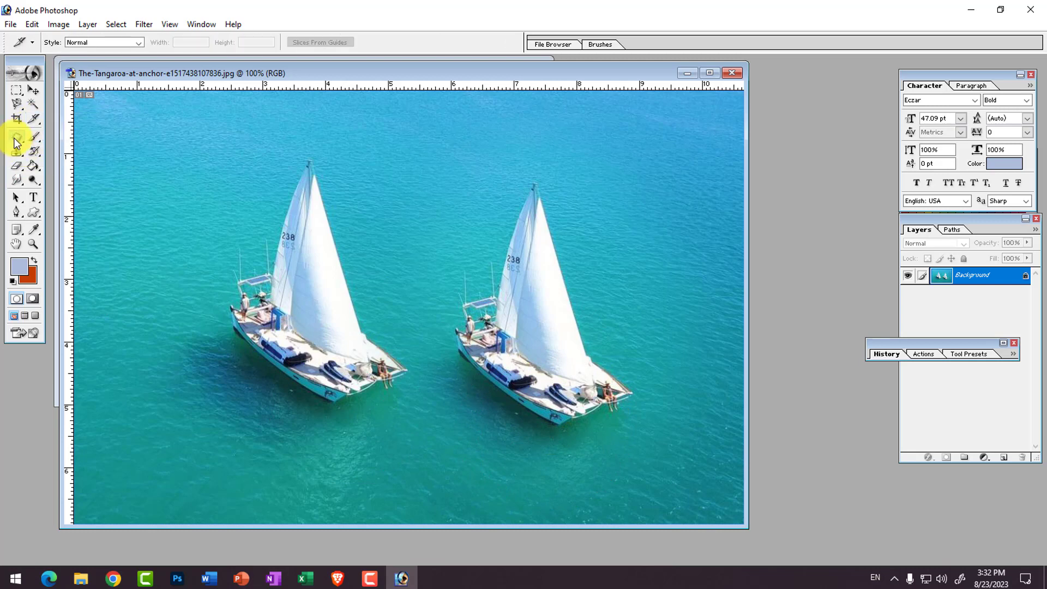
{"action": "left_click", "coordinate": [17, 150]}
{"action": "left_click", "coordinate": [38, 147]}
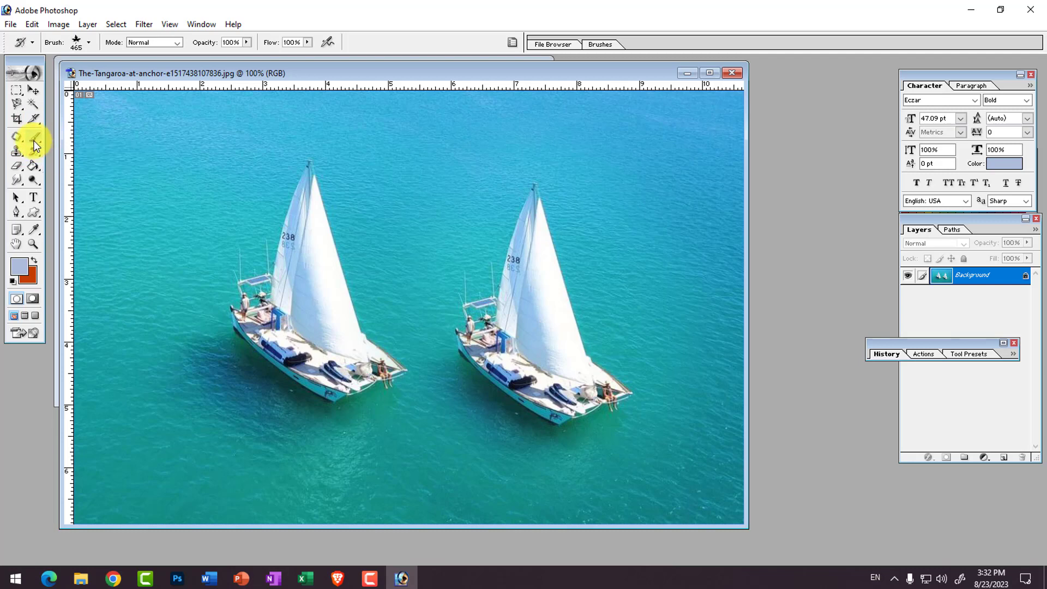
Activate the Brush tool, choose the 1190 px swirl brush tip and undo a trial stamp on the water
{"action": "left_click", "coordinate": [36, 139]}
{"action": "left_click", "coordinate": [71, 136]}
{"action": "left_click", "coordinate": [86, 44]}
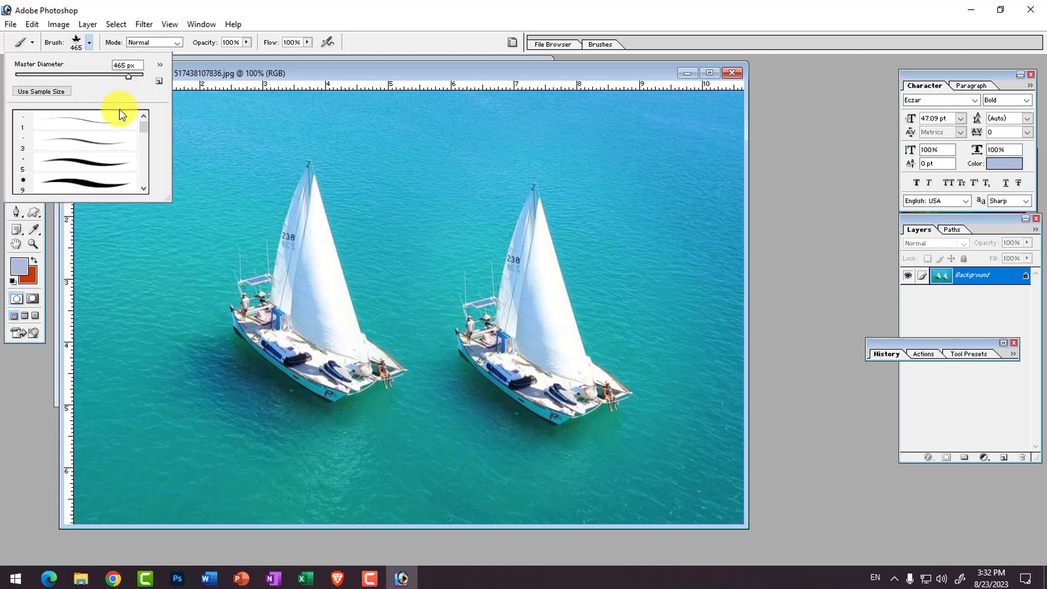
{"action": "left_click_drag", "start_coordinate": [144, 125], "coordinate": [149, 200]}
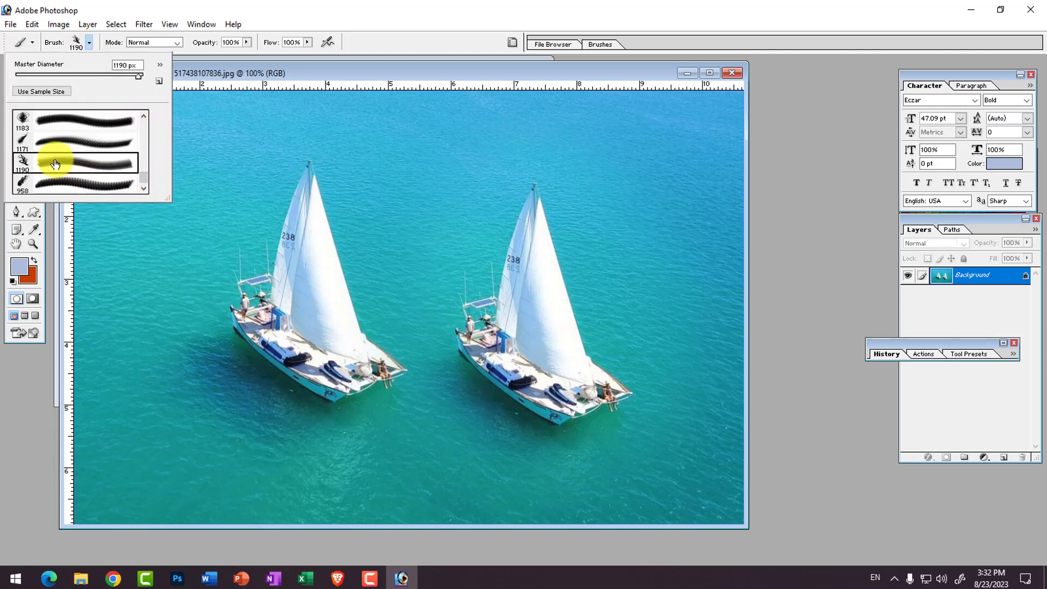
{"action": "left_click", "coordinate": [205, 290]}
{"action": "key", "text": "ctrl+z"}
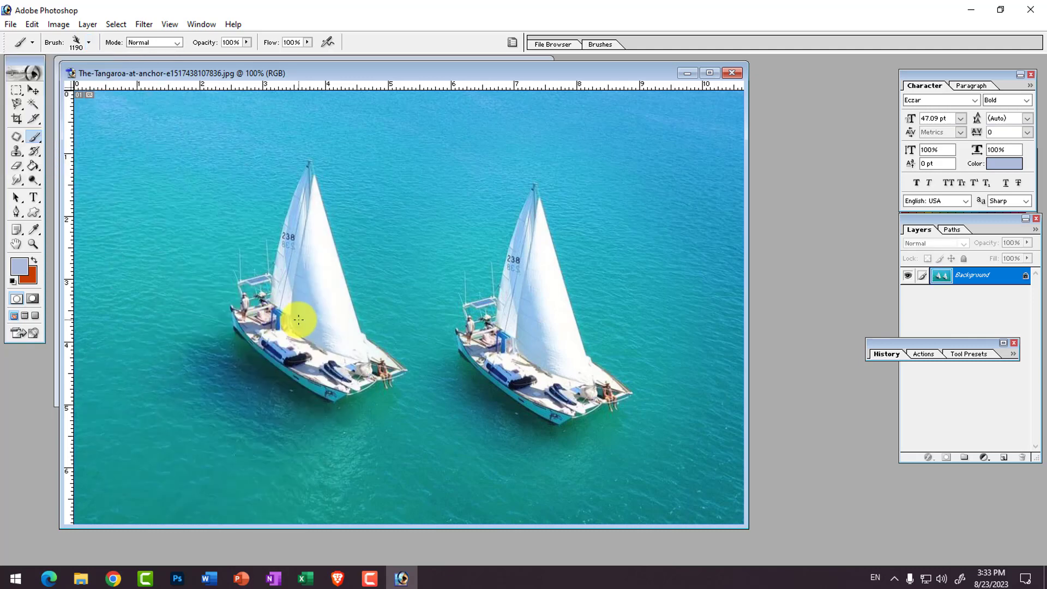
Resize the swirl brush to 500 px, try a pale blue stamp beside the left sailboat, and undo it
{"action": "key", "text": "bracketleft"}
{"action": "key", "text": "bracketleft"}
{"action": "key", "text": "bracketleft"}
{"action": "key", "text": "bracketleft"}
{"action": "key", "text": "bracketleft"}
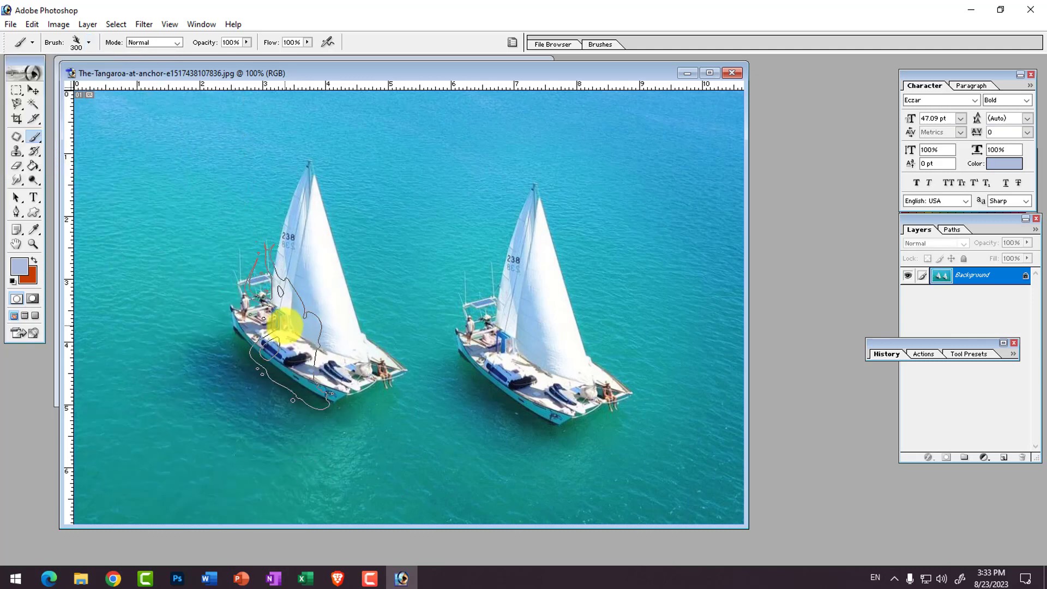
{"action": "left_click", "coordinate": [214, 310]}
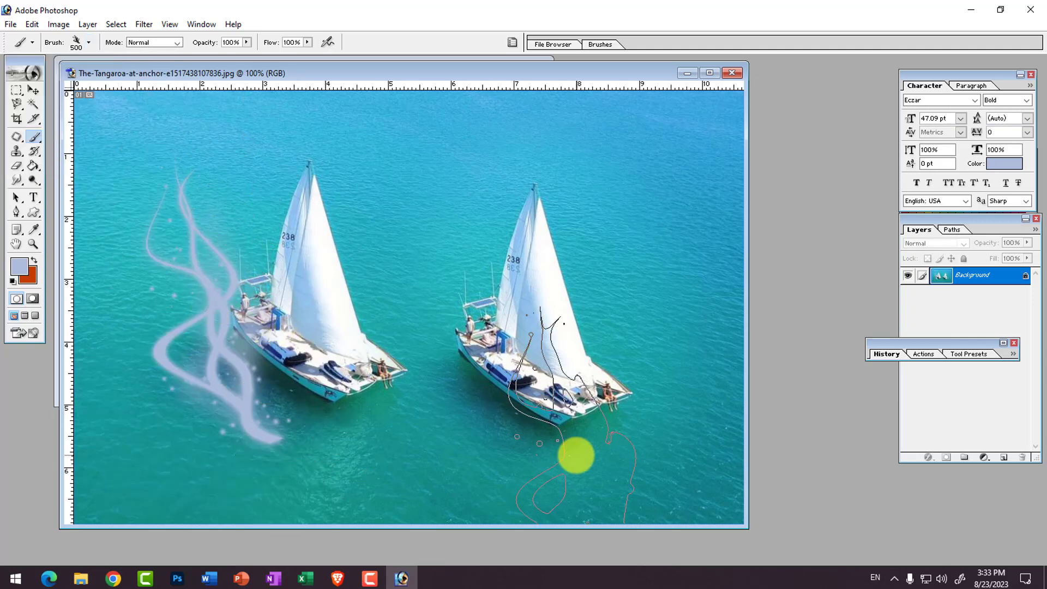
{"action": "key", "text": "ctrl+z"}
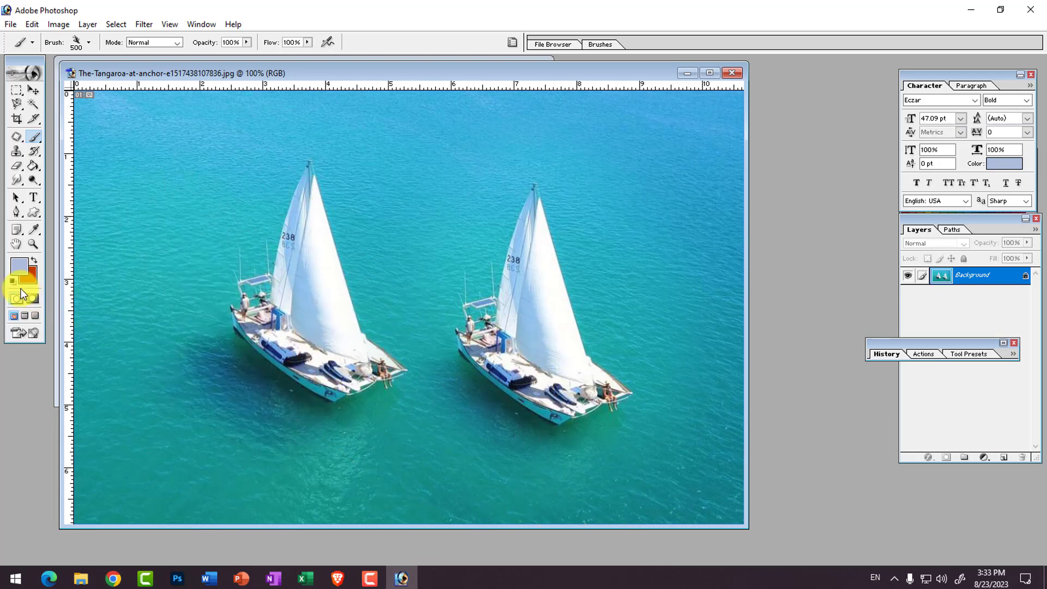
Set the foreground colour to a strong dark orange and return to the Brush tool
{"action": "key", "text": "i"}
{"action": "left_click", "coordinate": [21, 268]}
{"action": "left_click", "coordinate": [811, 327]}
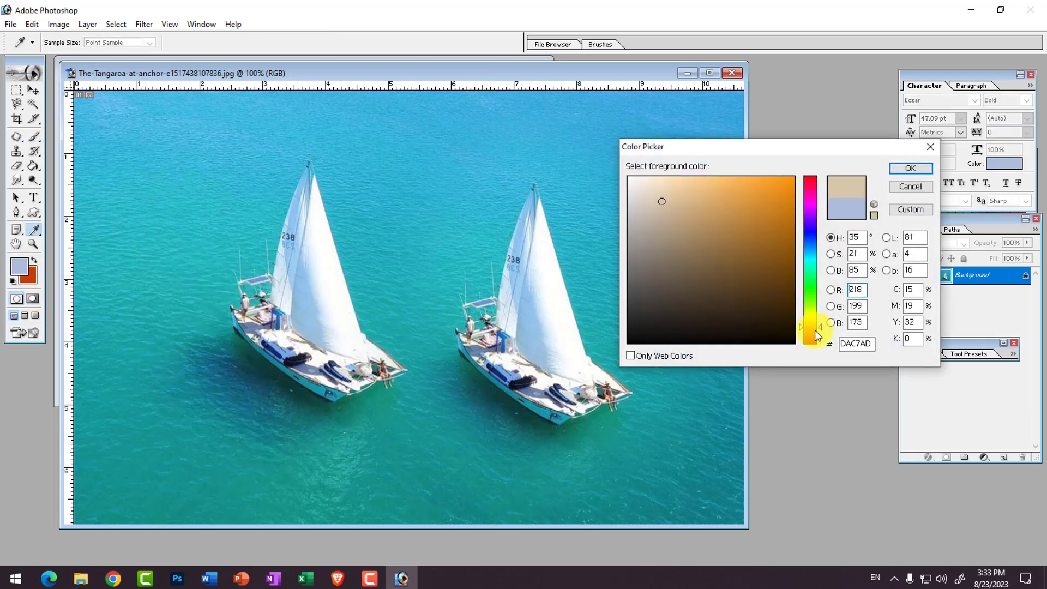
{"action": "left_click", "coordinate": [797, 207]}
{"action": "left_click", "coordinate": [901, 168]}
{"action": "key", "text": "b"}
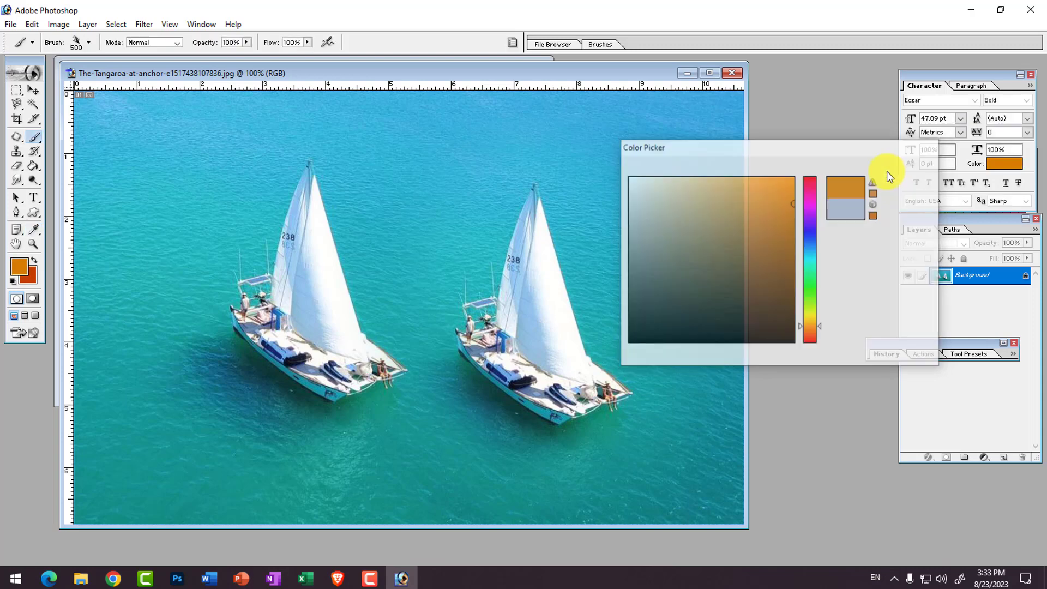
Try orange swirl stamps at three spots on the water around the left sailboat, undoing each one
{"action": "left_click", "coordinate": [207, 298]}
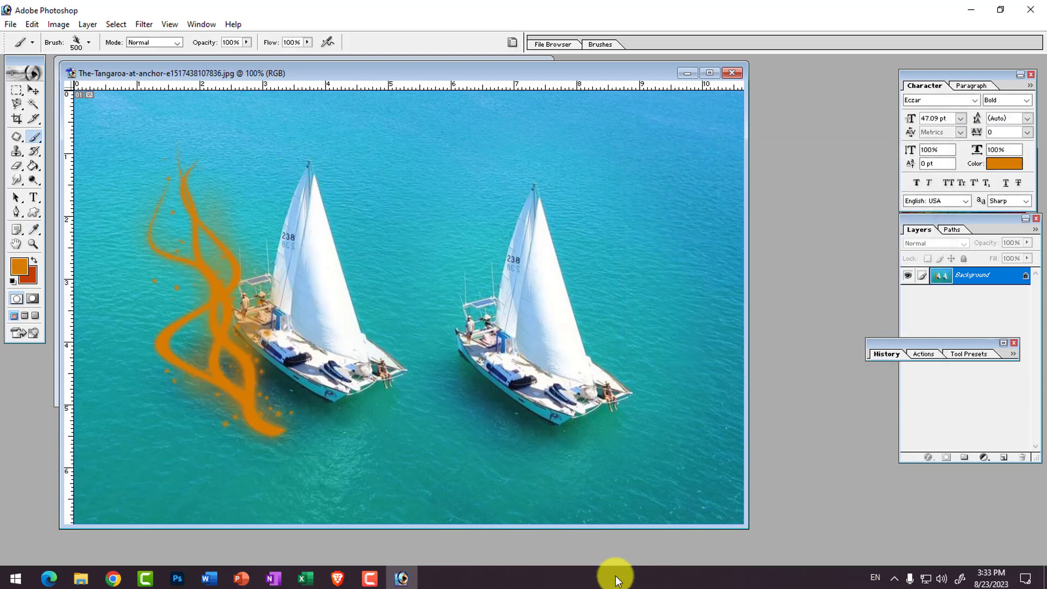
{"action": "key", "text": "ctrl+z"}
{"action": "left_click", "coordinate": [180, 385]}
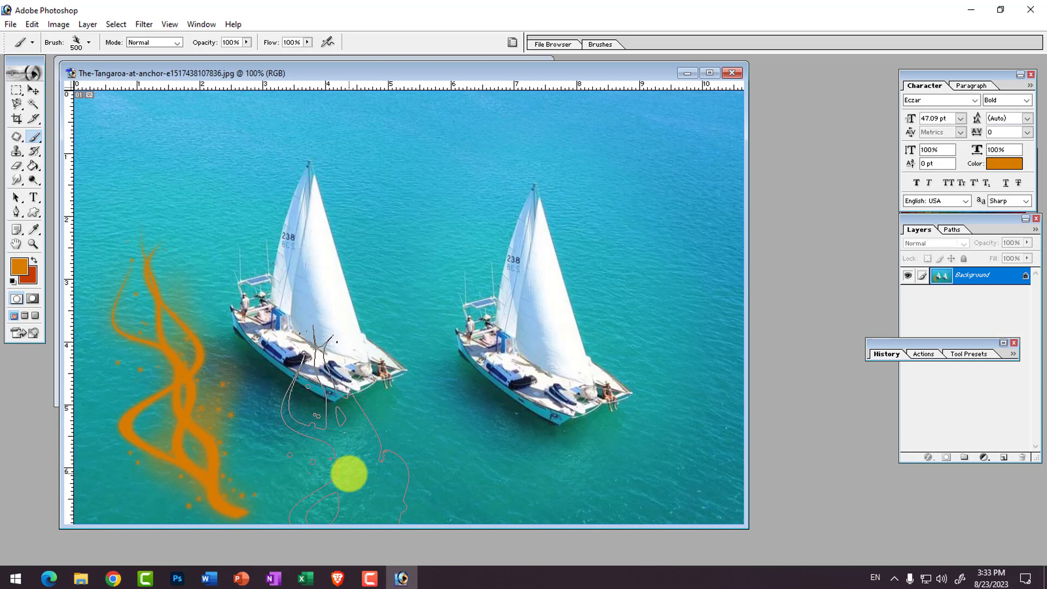
{"action": "key", "text": "ctrl+z"}
{"action": "left_click", "coordinate": [160, 270]}
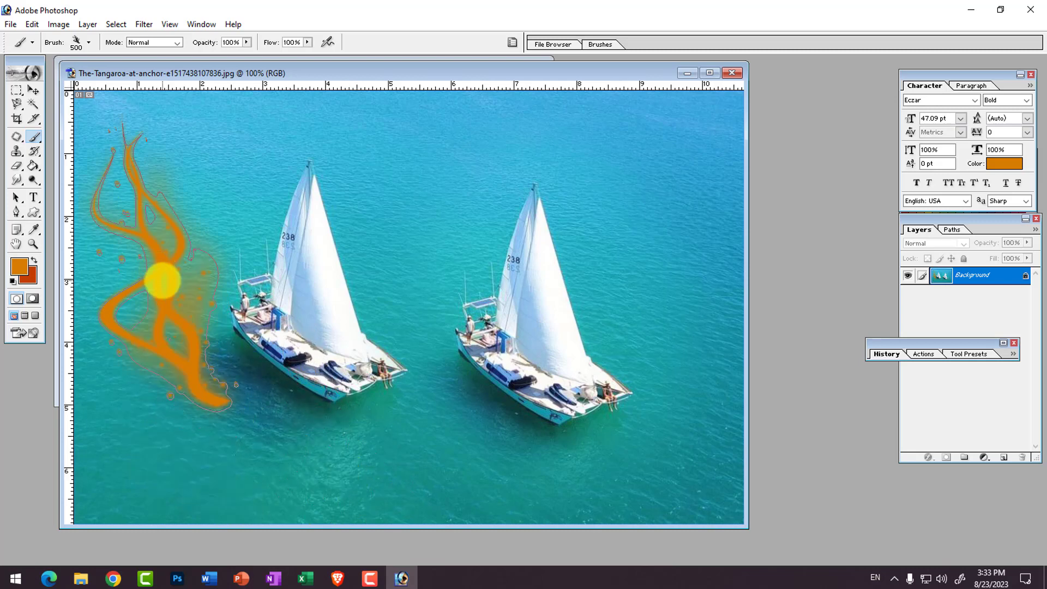
{"action": "key", "text": "ctrl+z"}
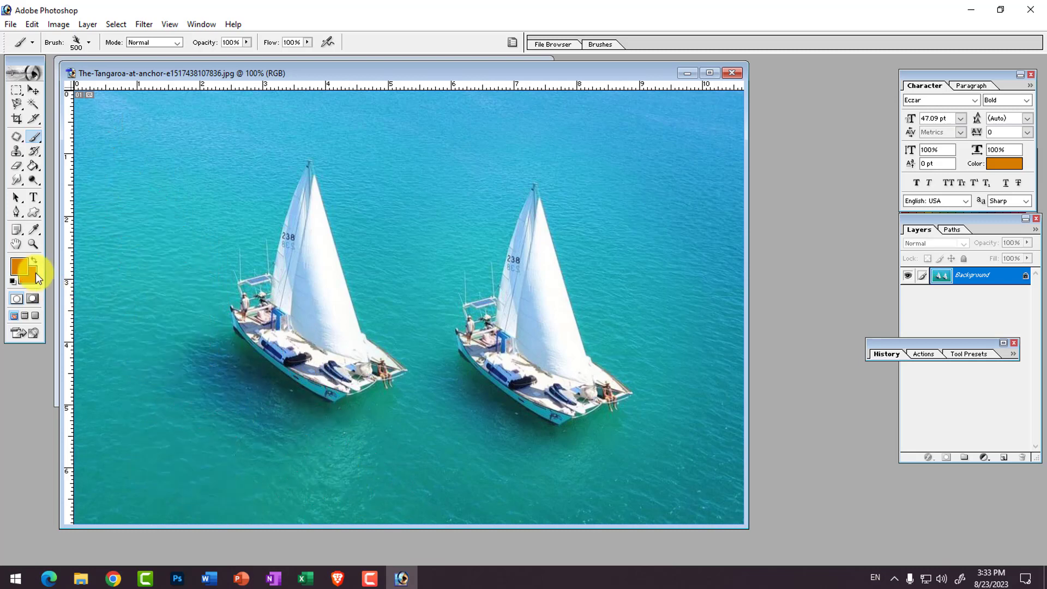
Choose the 958 px brush tip, reduce its diameter to 188 px, and undo a trial stamp near the left sailboat
{"action": "left_click", "coordinate": [89, 43]}
{"action": "left_click", "coordinate": [95, 191]}
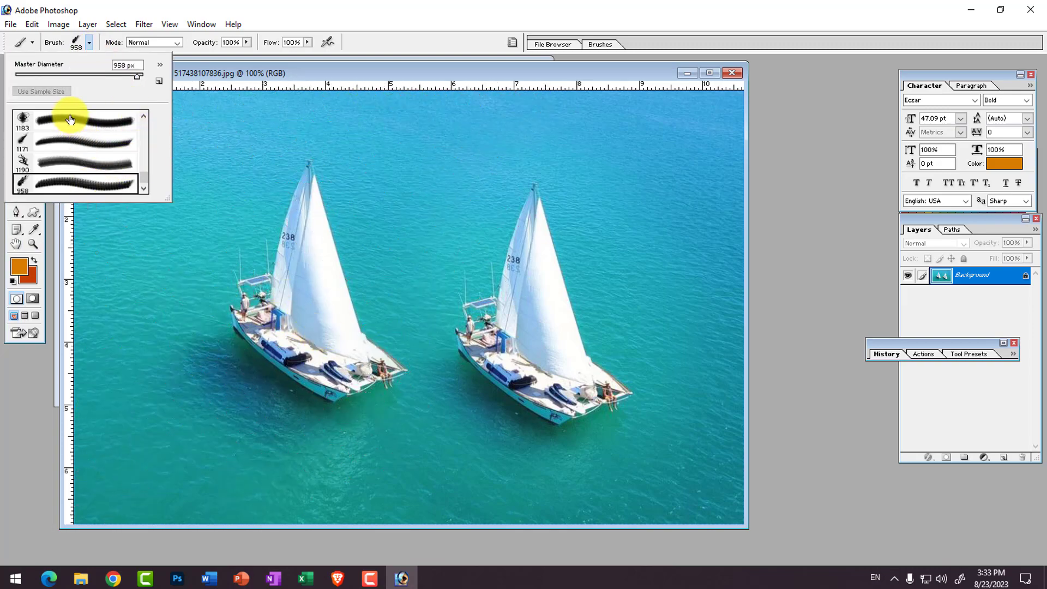
{"action": "left_click_drag", "start_coordinate": [79, 76], "coordinate": [72, 75]}
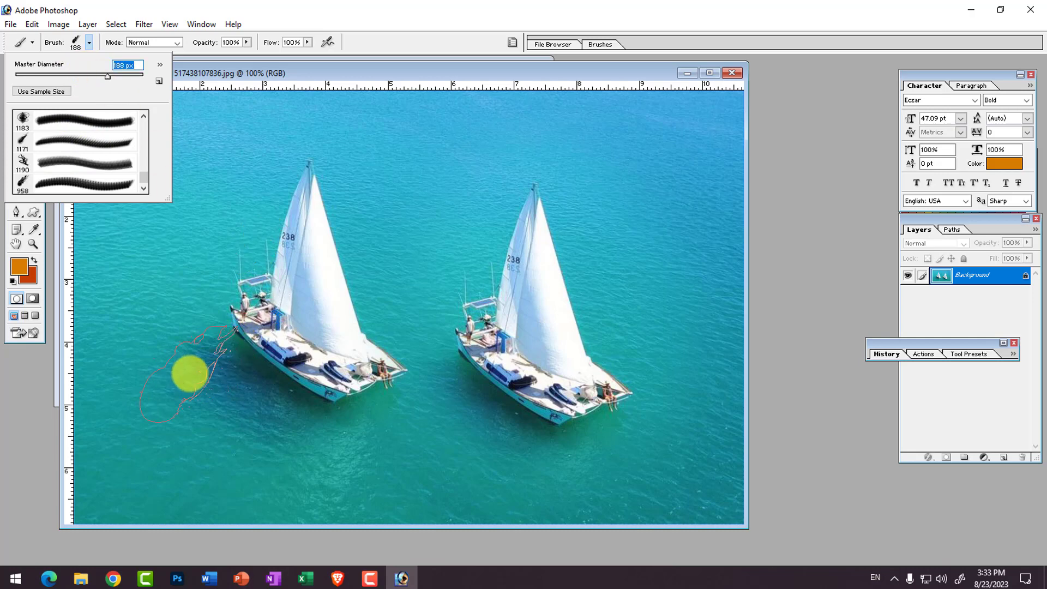
{"action": "left_click", "coordinate": [174, 397]}
{"action": "key", "text": "ctrl+z"}
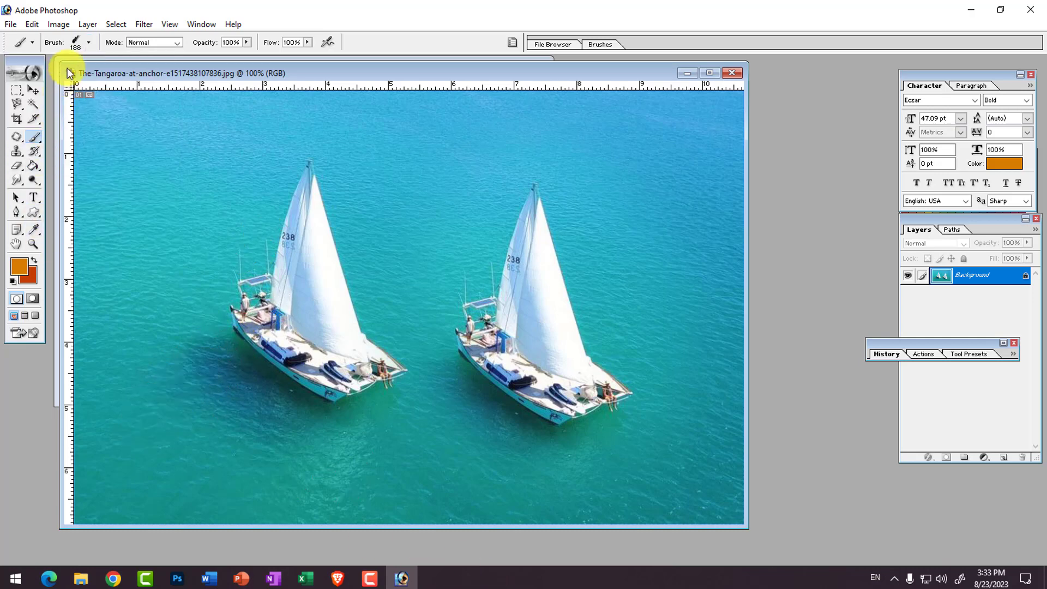
Choose the soft round 75 px brush tip for painting
{"action": "left_click", "coordinate": [88, 42]}
{"action": "left_click_drag", "start_coordinate": [139, 178], "coordinate": [140, 168]}
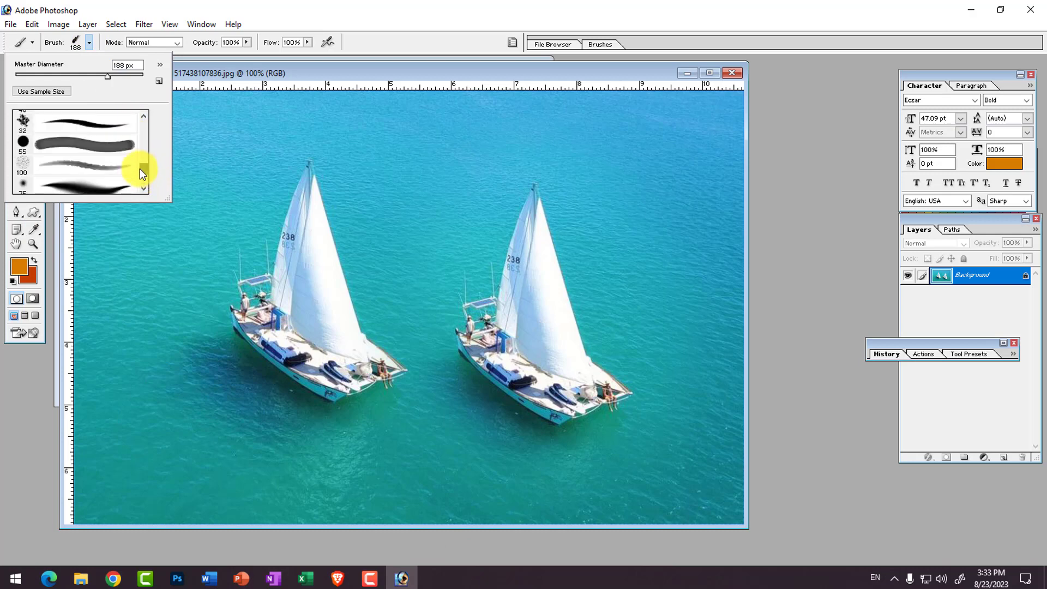
{"action": "left_click", "coordinate": [81, 177]}
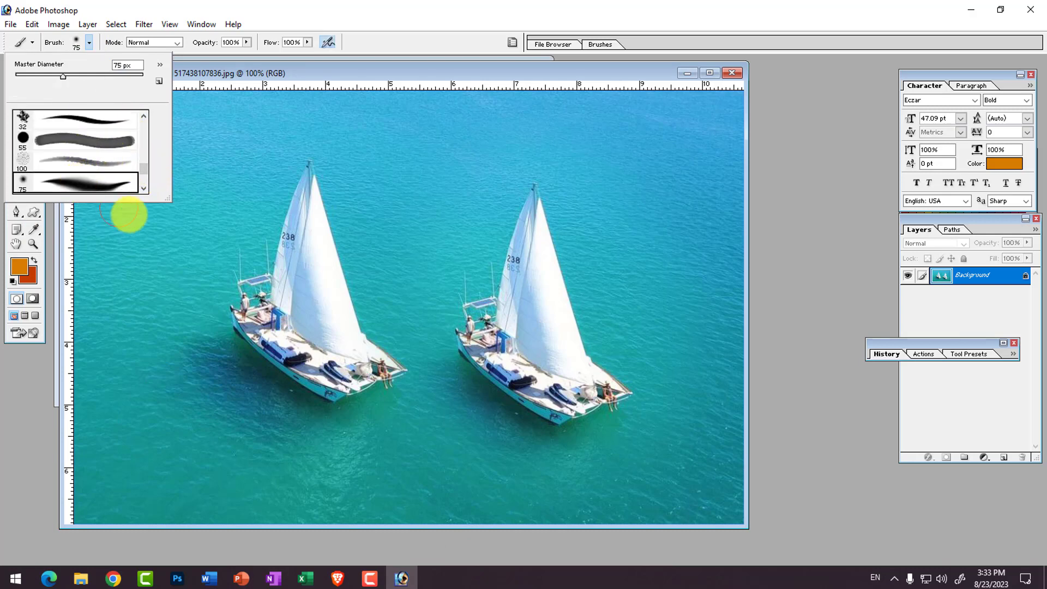
Try painting an orange ring around the left sailboat with the soft brush, and undo it
{"action": "left_click", "coordinate": [170, 301]}
{"action": "mouse_move", "coordinate": [159, 380]}
{"action": "left_mouse_down"}
{"action": "mouse_move", "coordinate": [148, 309]}
{"action": "mouse_move", "coordinate": [208, 180]}
{"action": "mouse_move", "coordinate": [298, 128]}
{"action": "mouse_move", "coordinate": [390, 138]}
{"action": "mouse_move", "coordinate": [454, 278]}
{"action": "mouse_move", "coordinate": [451, 411]}
{"action": "mouse_move", "coordinate": [348, 505]}
{"action": "mouse_move", "coordinate": [177, 449]}
{"action": "mouse_move", "coordinate": [126, 339]}
{"action": "left_mouse_up"}
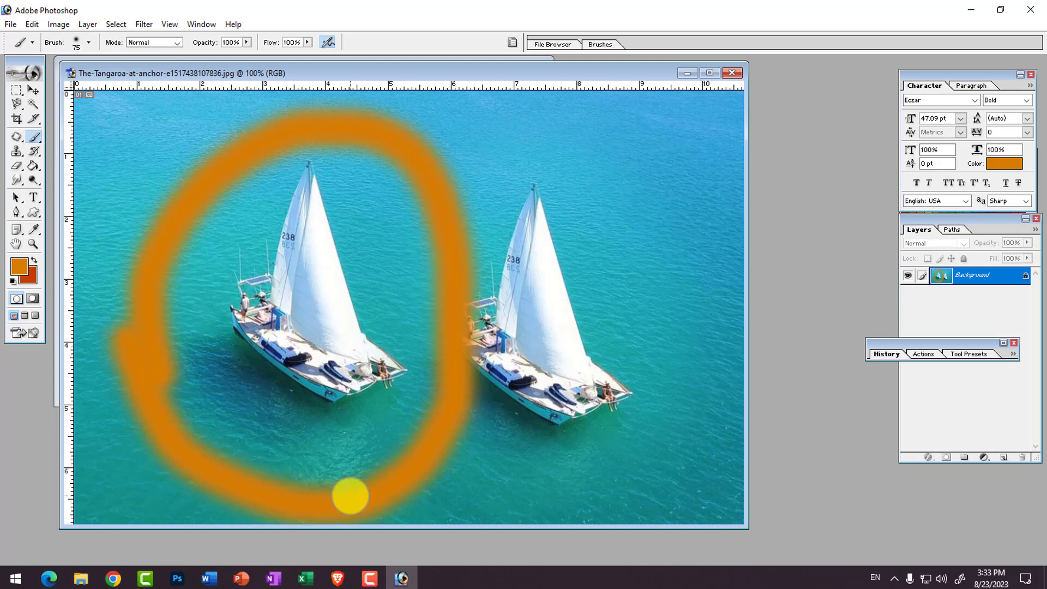
{"action": "key", "text": "ctrl+z"}
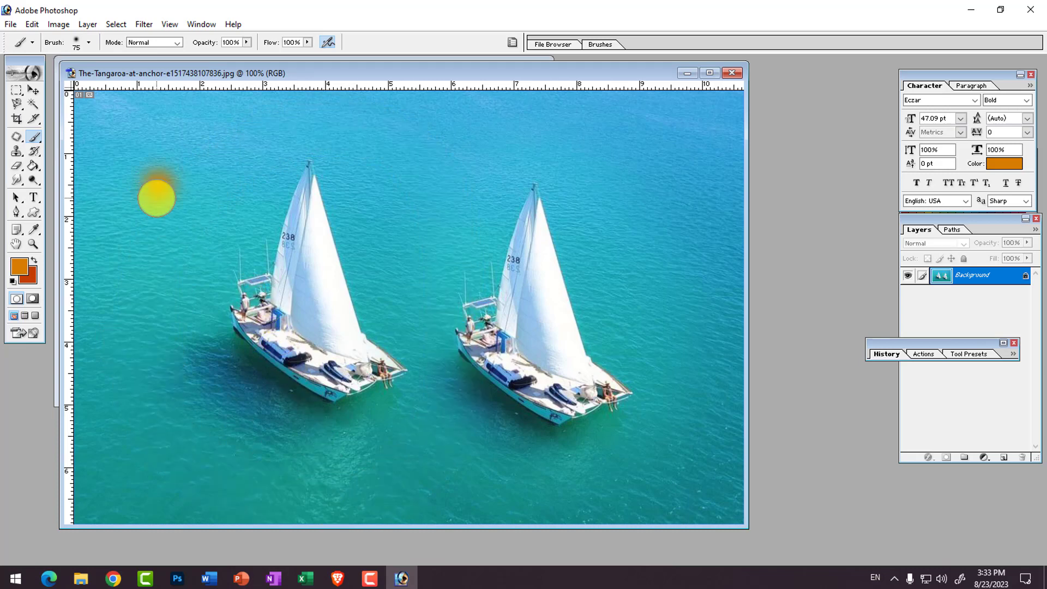
Paint a large orange letter A freehand over the left sailboat with the soft 75 px brush
{"action": "mouse_move", "coordinate": [156, 198]}
{"action": "left_mouse_down"}
{"action": "mouse_move", "coordinate": [210, 194]}
{"action": "mouse_move", "coordinate": [346, 409]}
{"action": "left_mouse_up"}
{"action": "left_click_drag", "start_coordinate": [159, 374], "coordinate": [282, 338]}
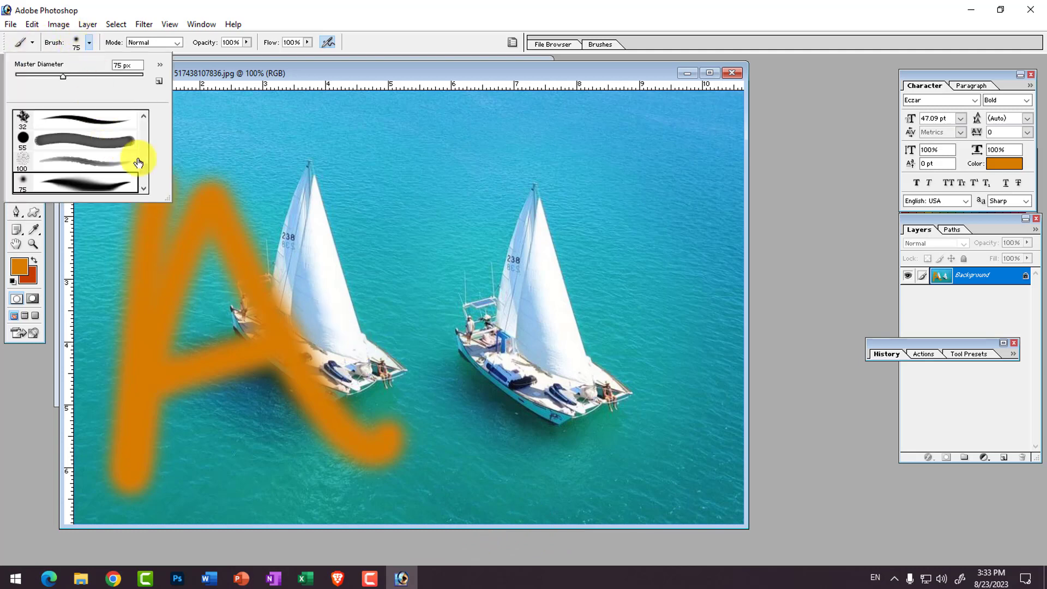
Choose the 134 px grass brush tip
{"action": "left_click_drag", "start_coordinate": [146, 170], "coordinate": [143, 161]}
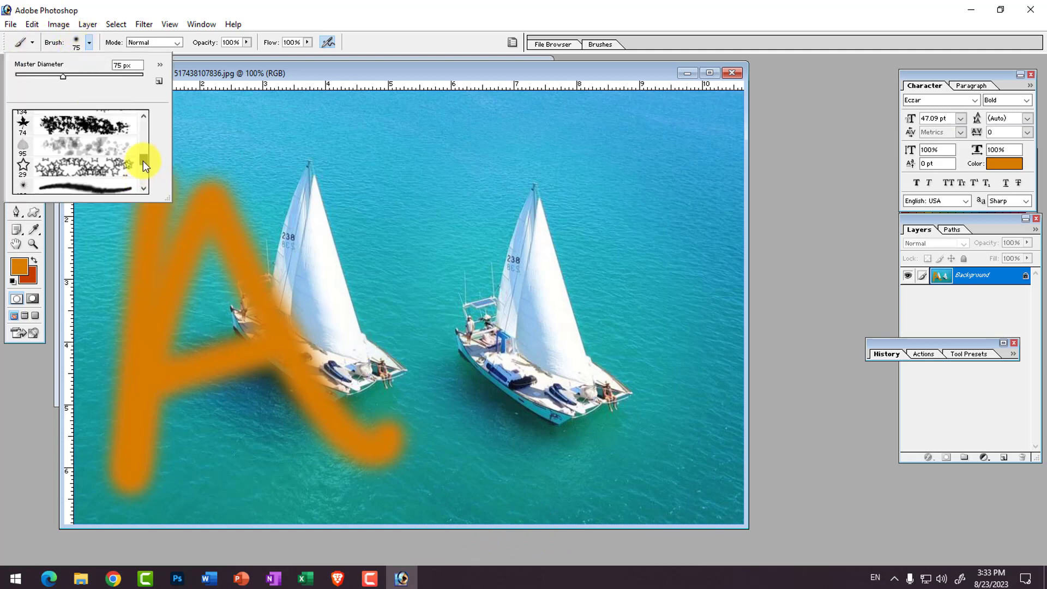
{"action": "scroll", "coordinate": [77, 148], "scroll_direction": "up", "scroll_amount": 3}
{"action": "left_click", "coordinate": [70, 164]}
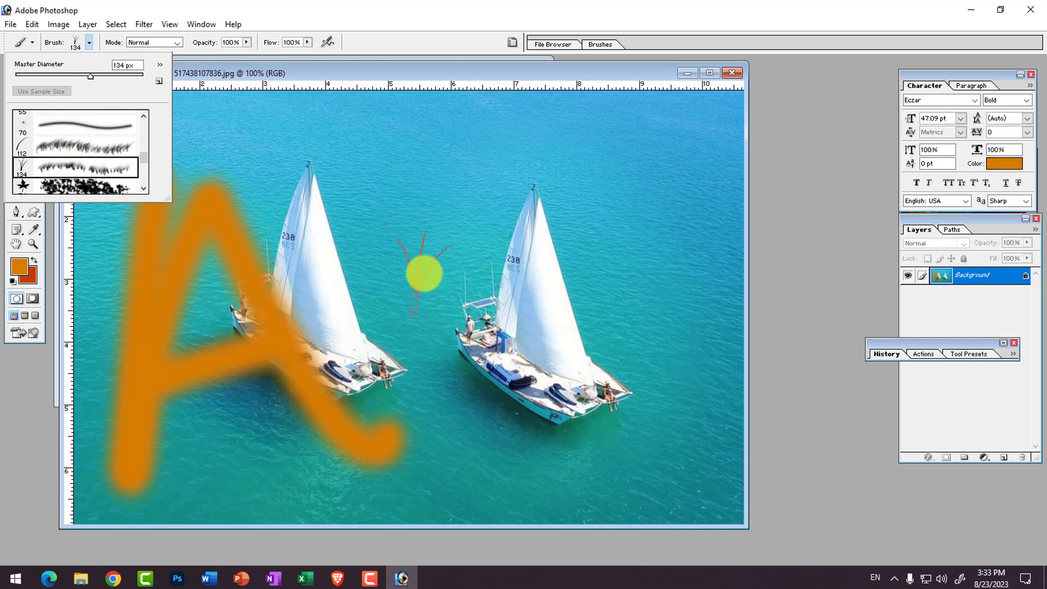
Set the foreground colour to a medium-dark green
{"action": "left_click", "coordinate": [22, 262]}
{"action": "left_click", "coordinate": [811, 288]}
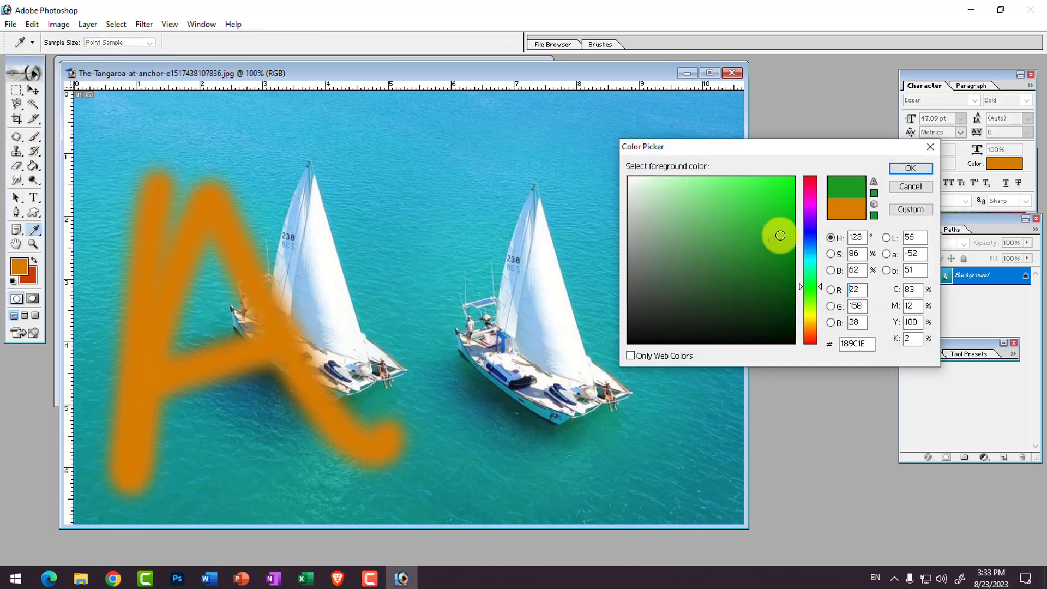
{"action": "left_click", "coordinate": [779, 233]}
{"action": "left_click", "coordinate": [911, 168]}
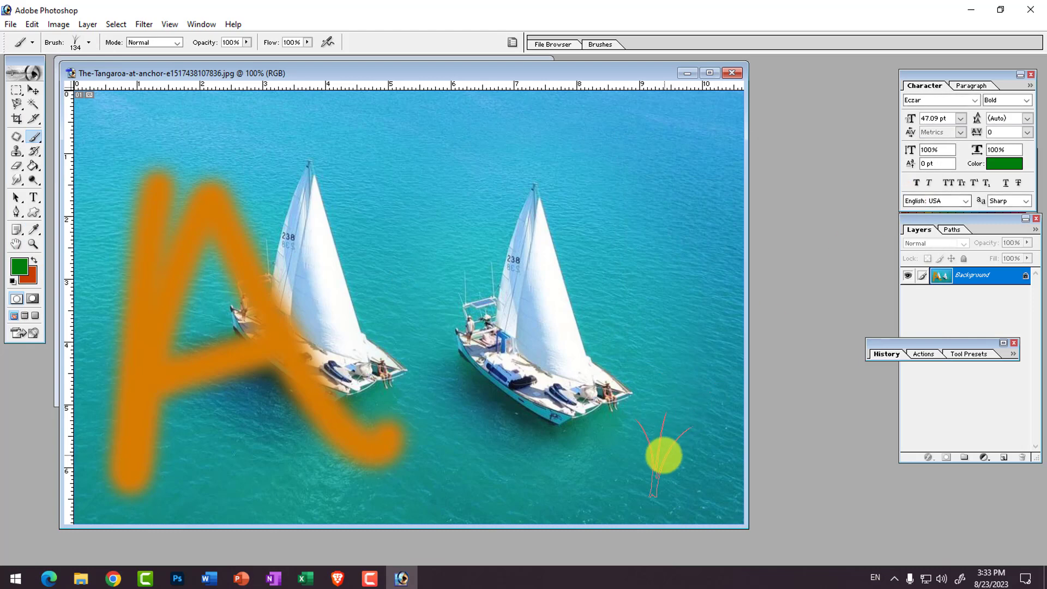
Paint a dense strip of grass along the photo's bottom edge with repeated strokes of the 134 px grass brush
{"action": "mouse_move", "coordinate": [720, 485]}
{"action": "left_mouse_down"}
{"action": "mouse_move", "coordinate": [617, 477]}
{"action": "mouse_move", "coordinate": [162, 489]}
{"action": "mouse_move", "coordinate": [76, 510]}
{"action": "left_mouse_up"}
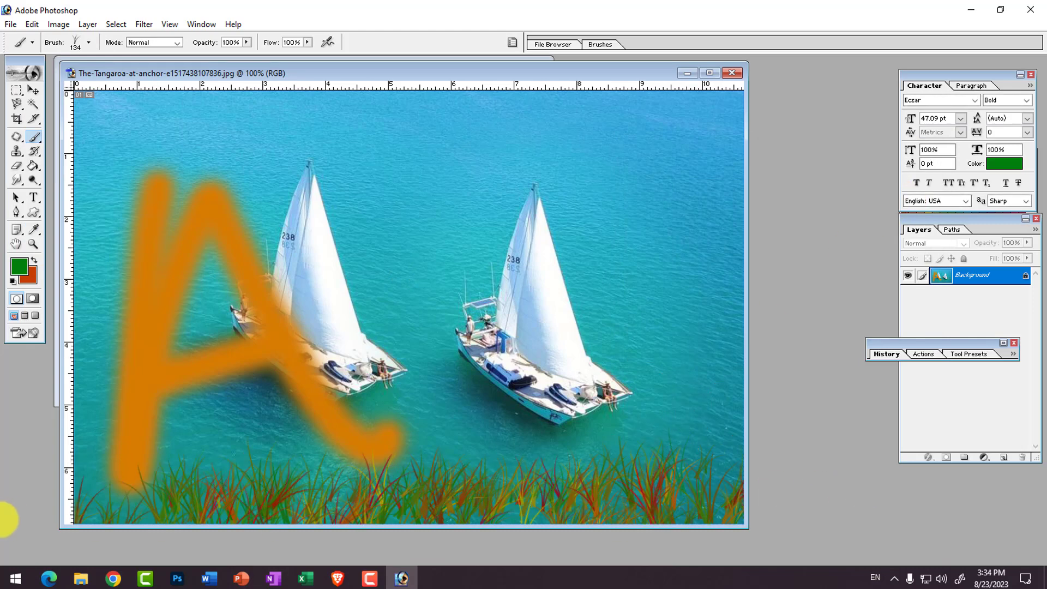
{"action": "left_click_drag", "start_coordinate": [180, 507], "coordinate": [104, 510]}
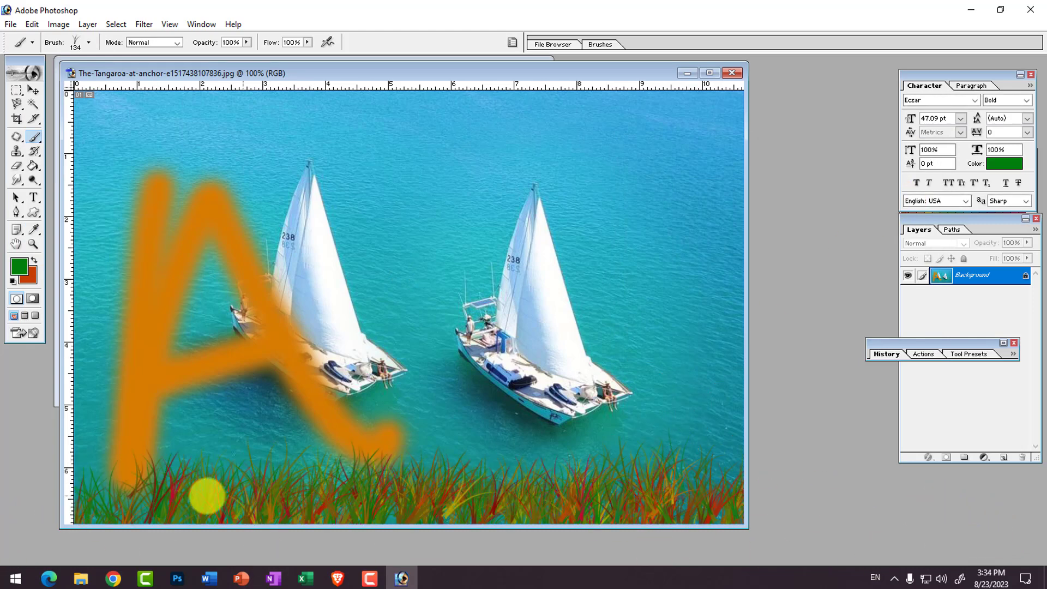
{"action": "left_click_drag", "start_coordinate": [206, 496], "coordinate": [620, 486]}
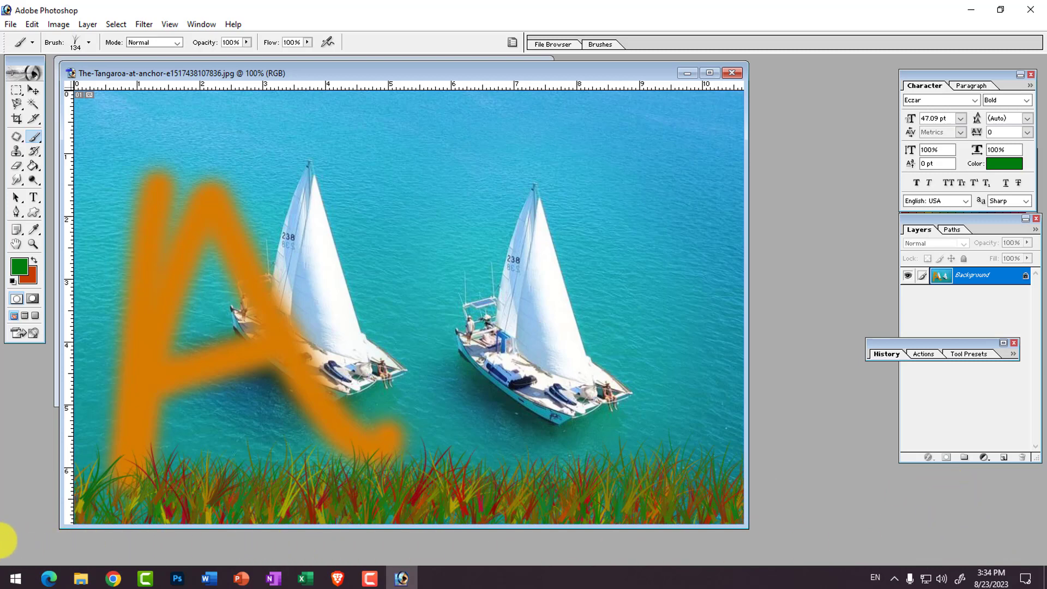
{"action": "left_click", "coordinate": [201, 400]}
{"action": "key", "text": "ctrl+z"}
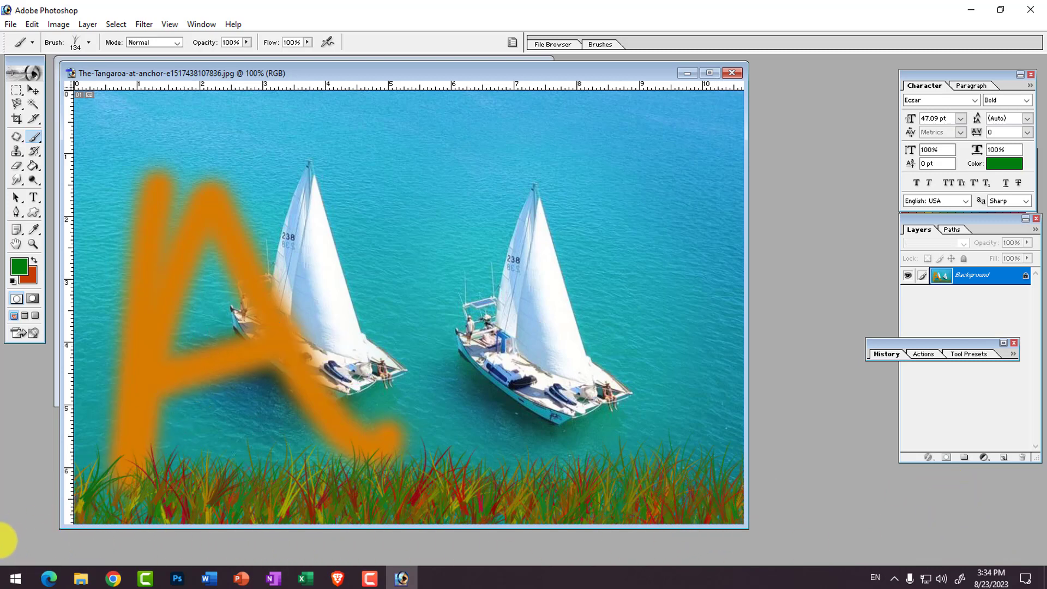
{"action": "mouse_move", "coordinate": [103, 485]}
{"action": "left_mouse_down"}
{"action": "mouse_move", "coordinate": [653, 484]}
{"action": "mouse_move", "coordinate": [9, 482]}
{"action": "mouse_move", "coordinate": [927, 462]}
{"action": "mouse_move", "coordinate": [86, 469]}
{"action": "mouse_move", "coordinate": [940, 456]}
{"action": "mouse_move", "coordinate": [96, 456]}
{"action": "mouse_move", "coordinate": [832, 461]}
{"action": "left_mouse_up"}
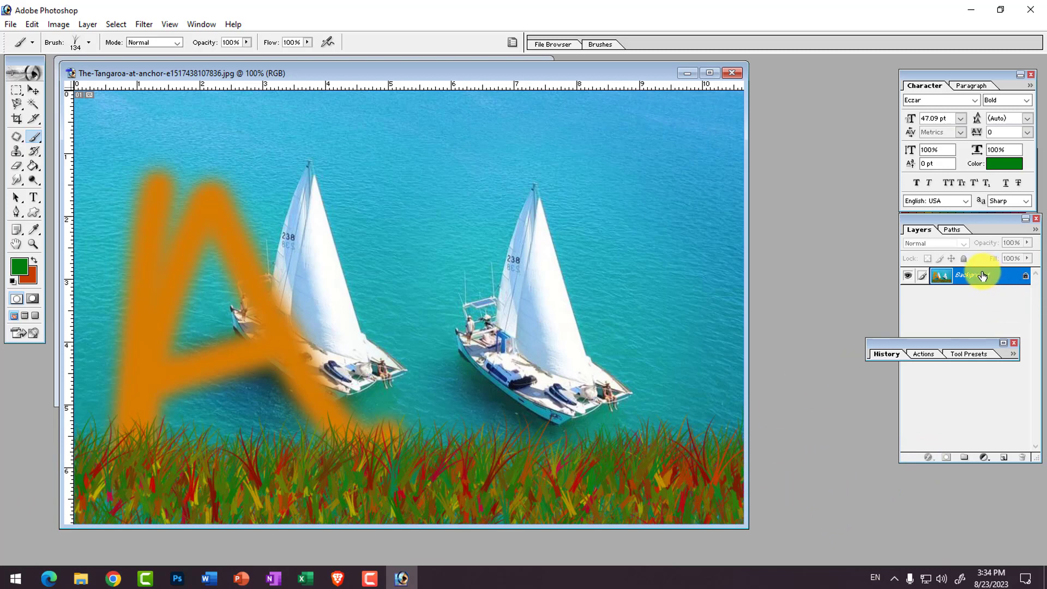
Create a new empty layer above the Background with the default name
{"action": "left_click", "coordinate": [89, 25]}
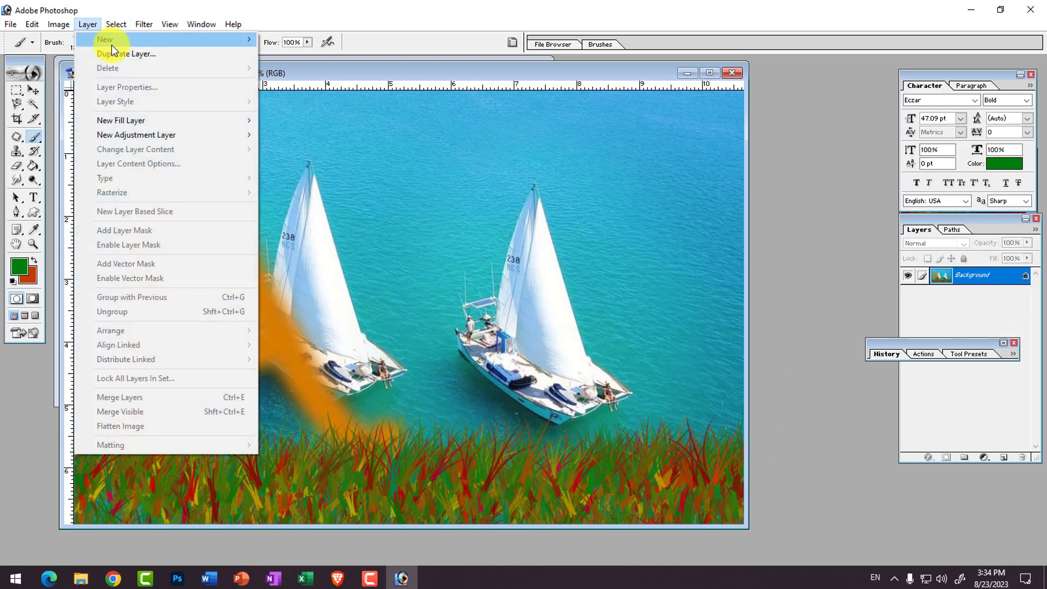
{"action": "mouse_move", "coordinate": [111, 40]}
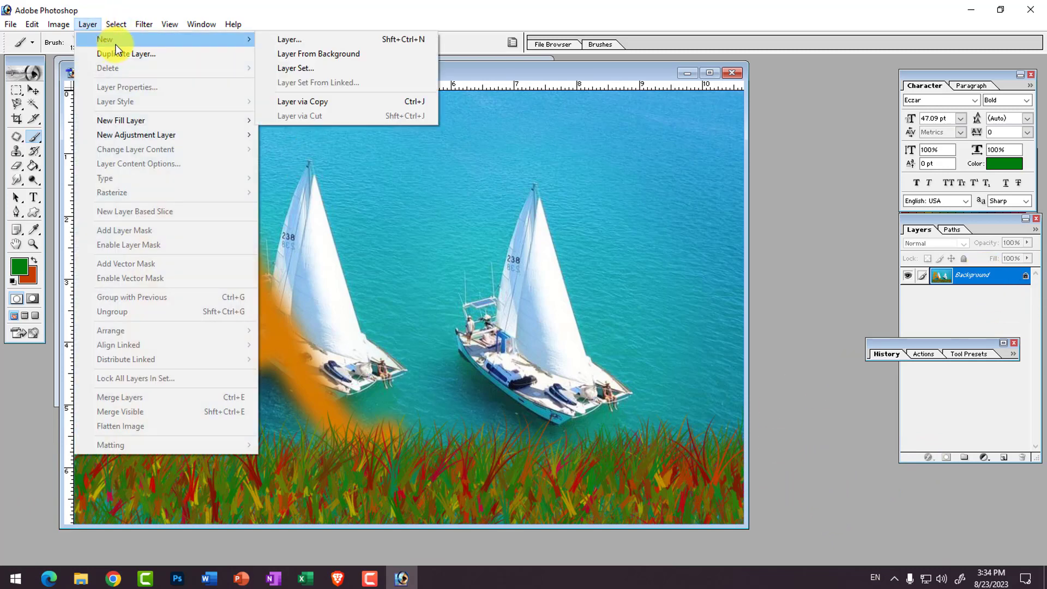
{"action": "left_click", "coordinate": [300, 39]}
{"action": "left_click", "coordinate": [618, 264]}
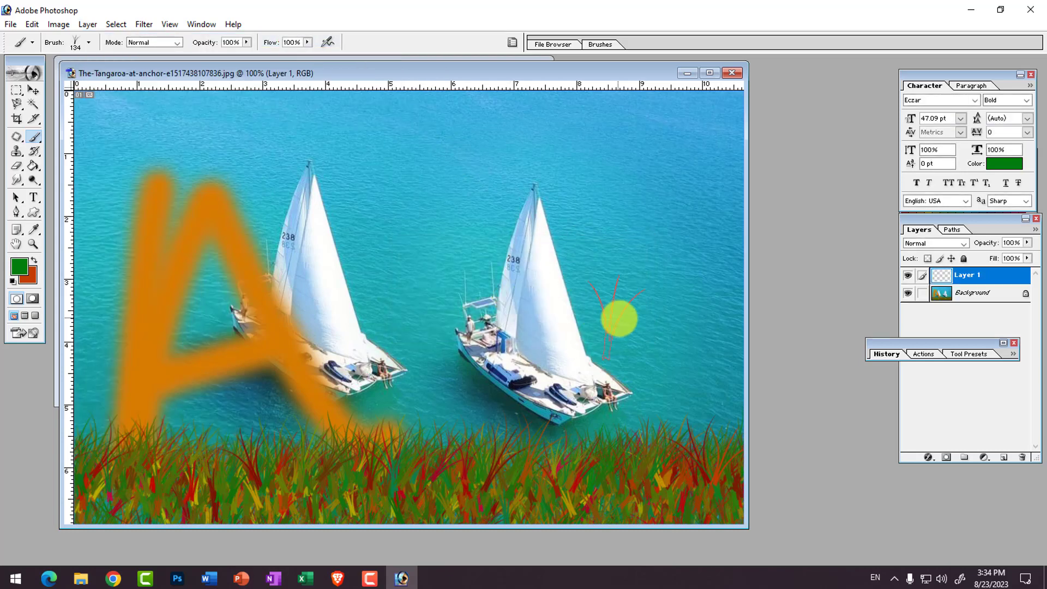
Paint a band of grass across both sailboats on Layer 1 and shift it with the Move tool
{"action": "mouse_move", "coordinate": [619, 319]}
{"action": "left_mouse_down"}
{"action": "mouse_move", "coordinate": [12, 370]}
{"action": "mouse_move", "coordinate": [171, 355]}
{"action": "mouse_move", "coordinate": [756, 361]}
{"action": "left_mouse_up"}
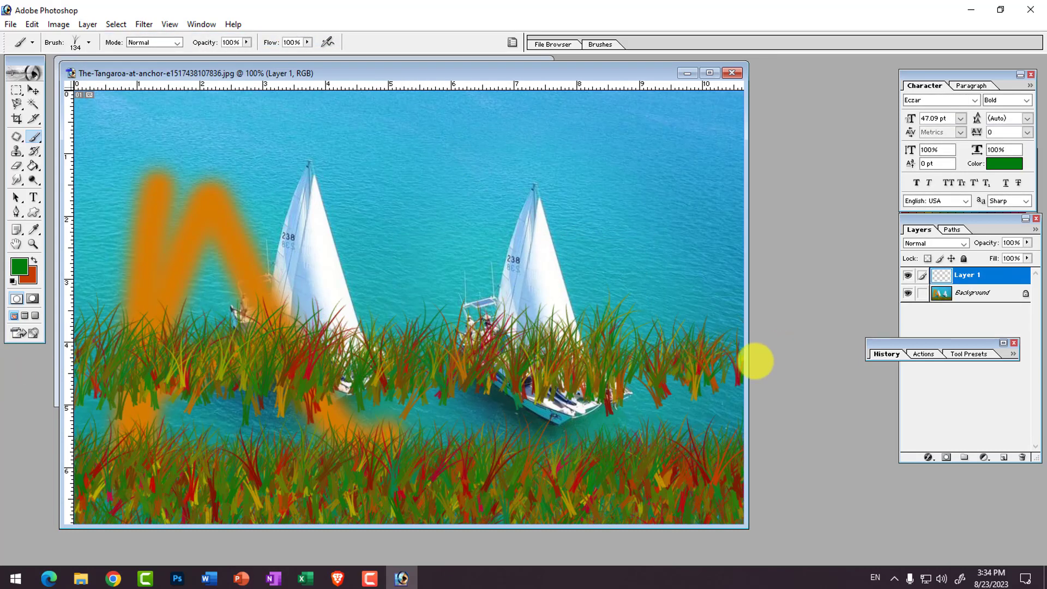
{"action": "left_click", "coordinate": [33, 90]}
{"action": "left_click_drag", "start_coordinate": [345, 369], "coordinate": [450, 338]}
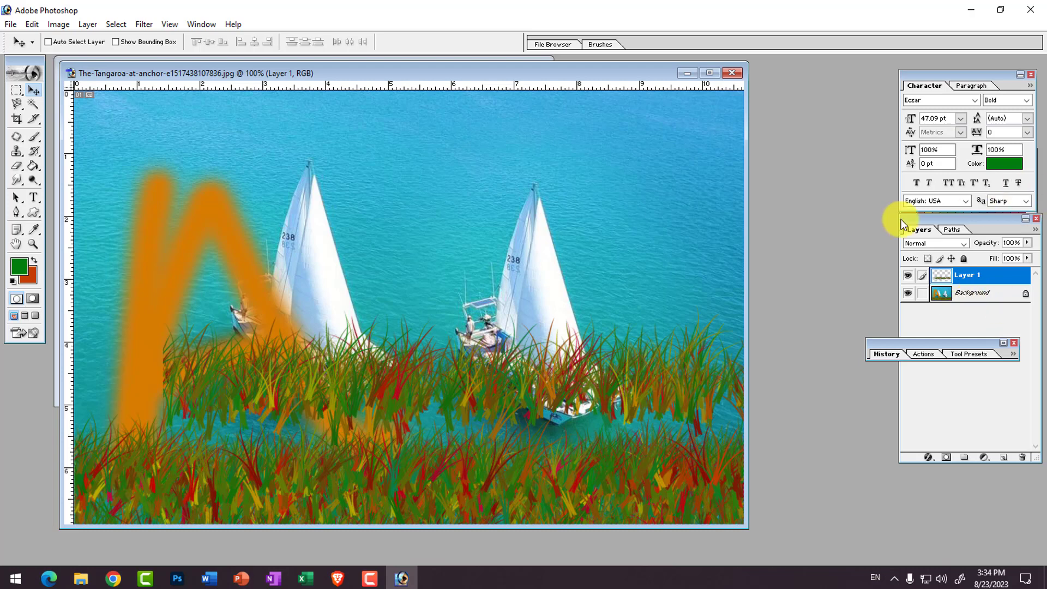
{"action": "left_click", "coordinate": [87, 25]}
{"action": "mouse_move", "coordinate": [234, 40]}
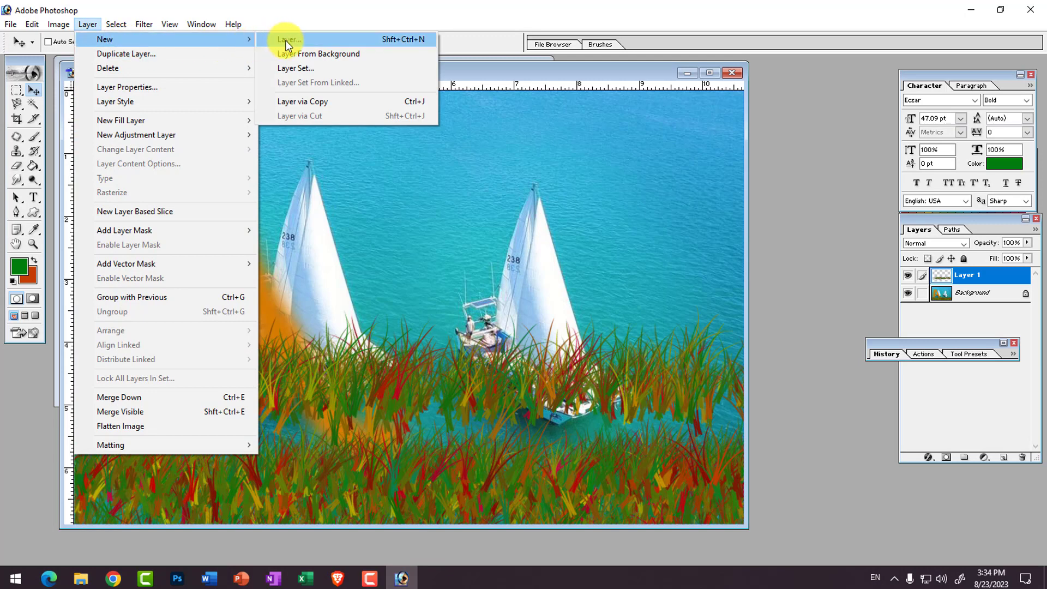
{"action": "left_click", "coordinate": [309, 227]}
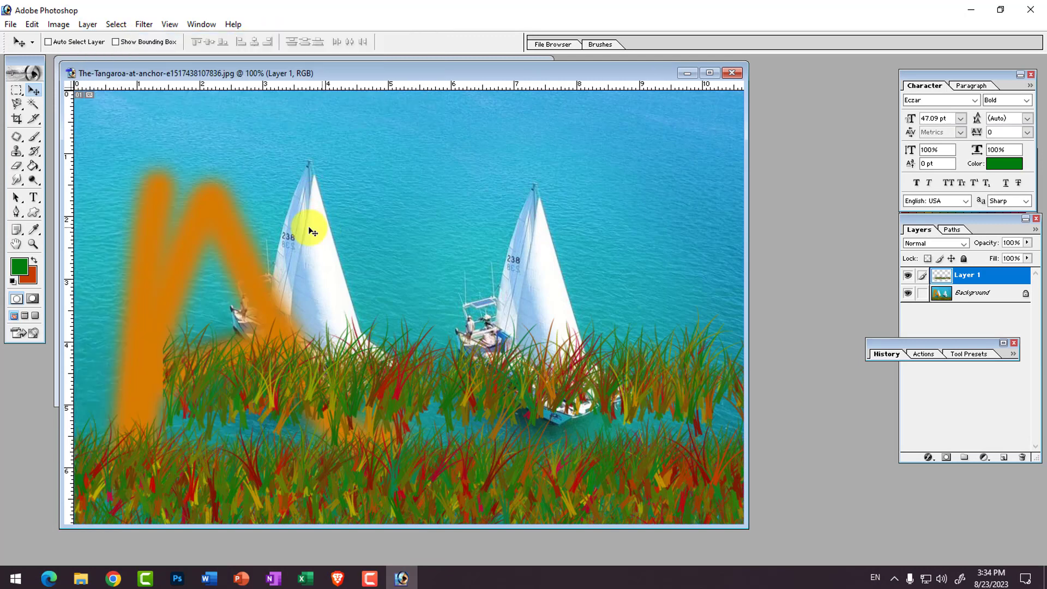
Close the sailboat photo and the woman's face photo without saving their changes
{"action": "left_click", "coordinate": [731, 73]}
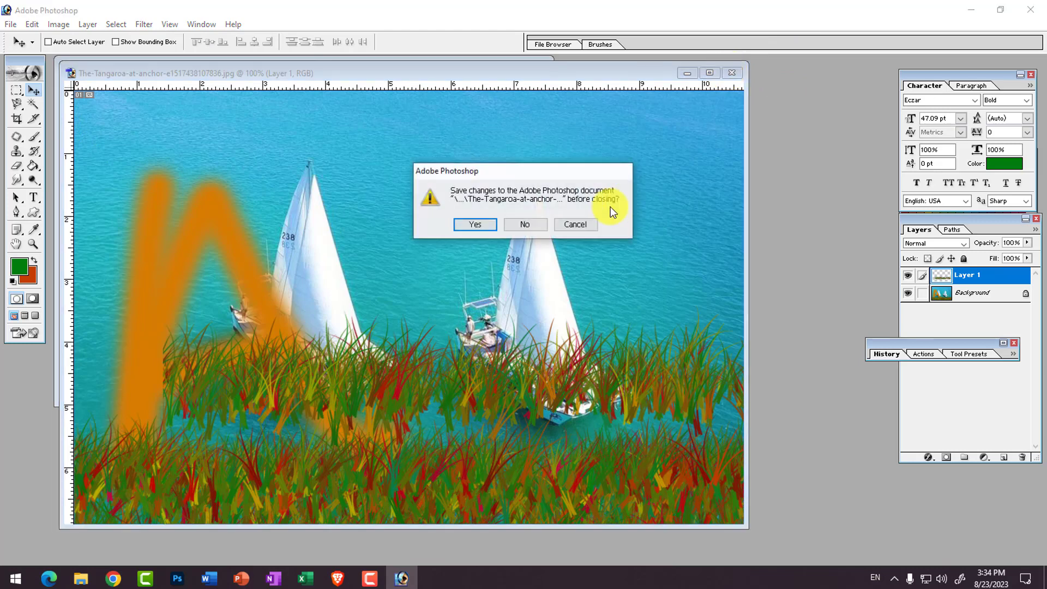
{"action": "left_click", "coordinate": [523, 224]}
{"action": "left_click", "coordinate": [538, 69]}
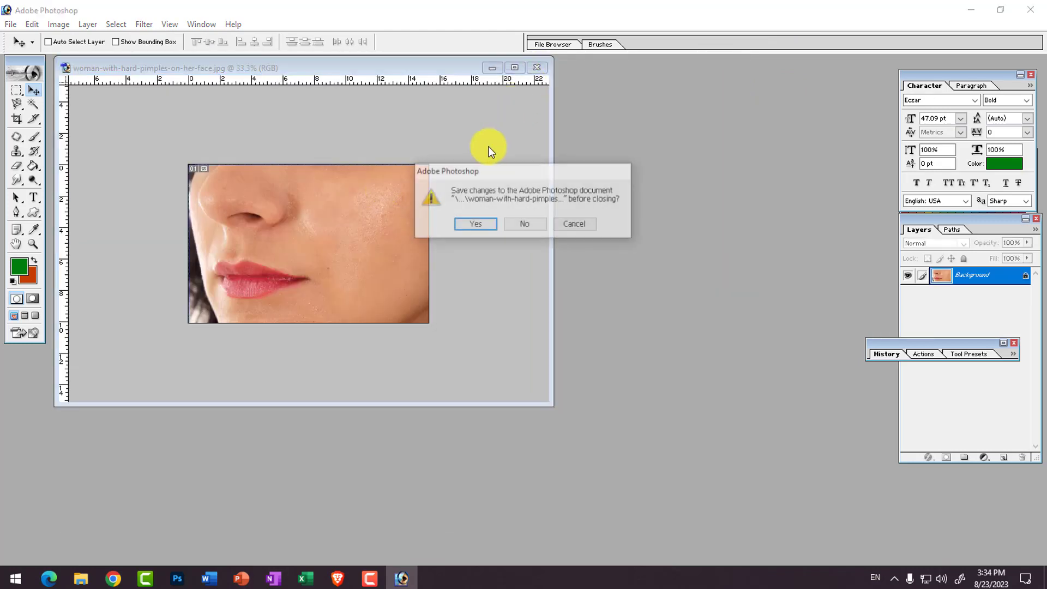
{"action": "left_click", "coordinate": [519, 223]}
Open 4x6.psd from the Desktop and move its window further into the empty workspace
{"action": "left_click", "coordinate": [10, 24]}
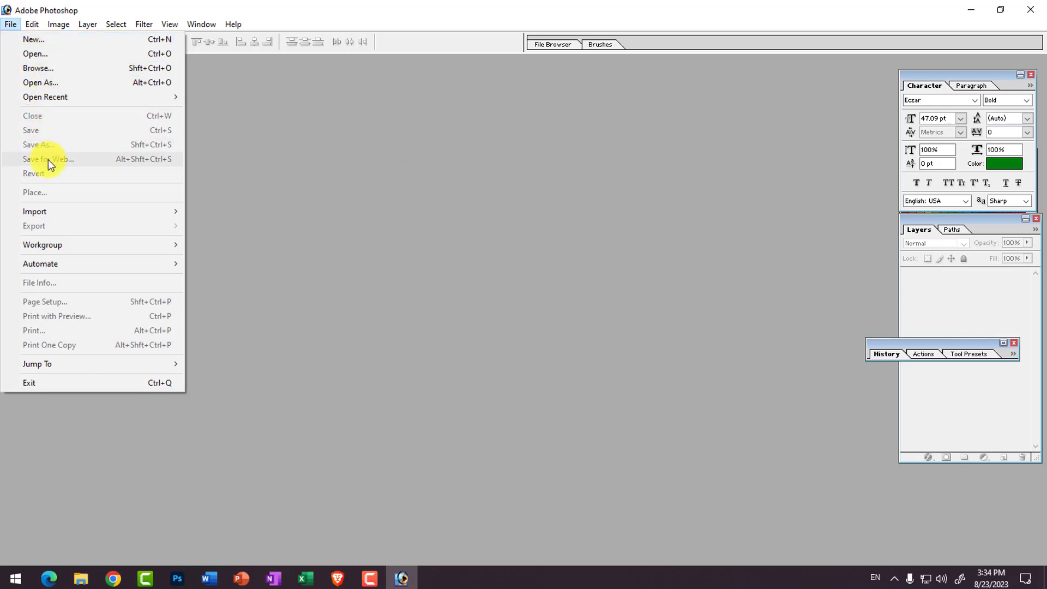
{"action": "left_click", "coordinate": [236, 290]}
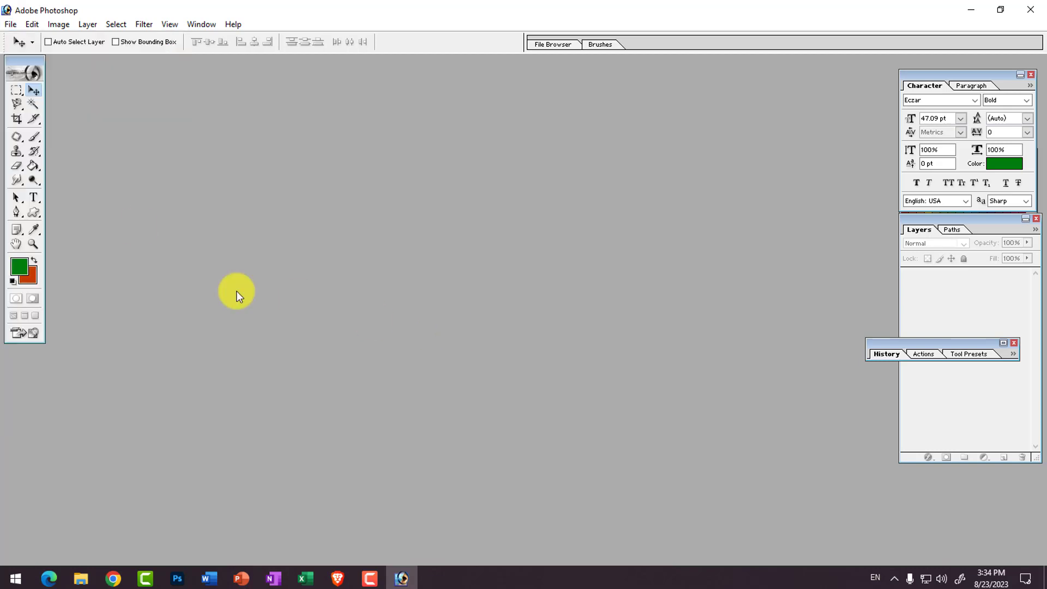
{"action": "double_click", "coordinate": [345, 238]}
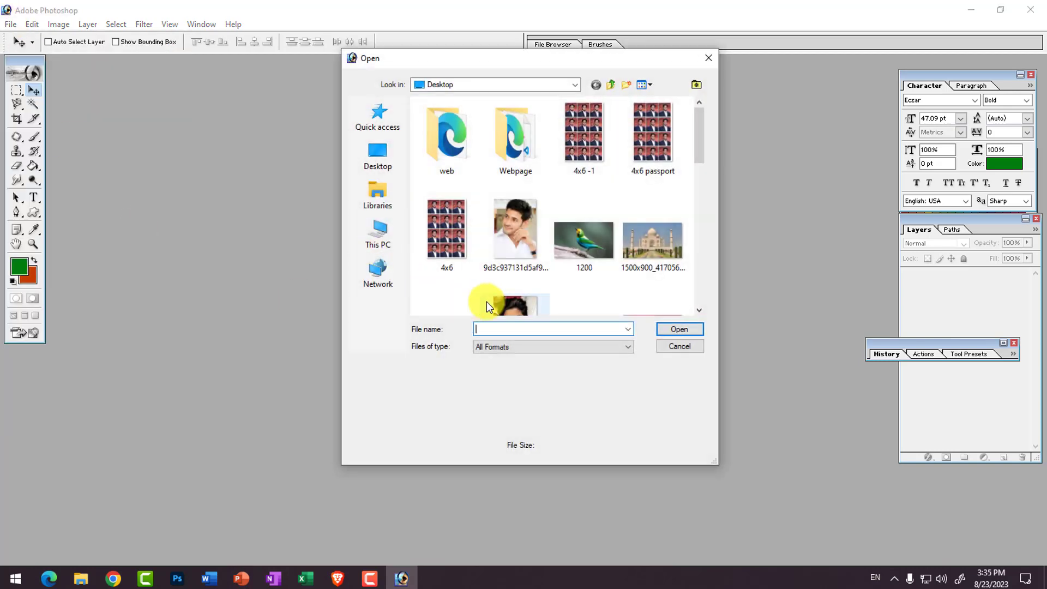
{"action": "double_click", "coordinate": [444, 229]}
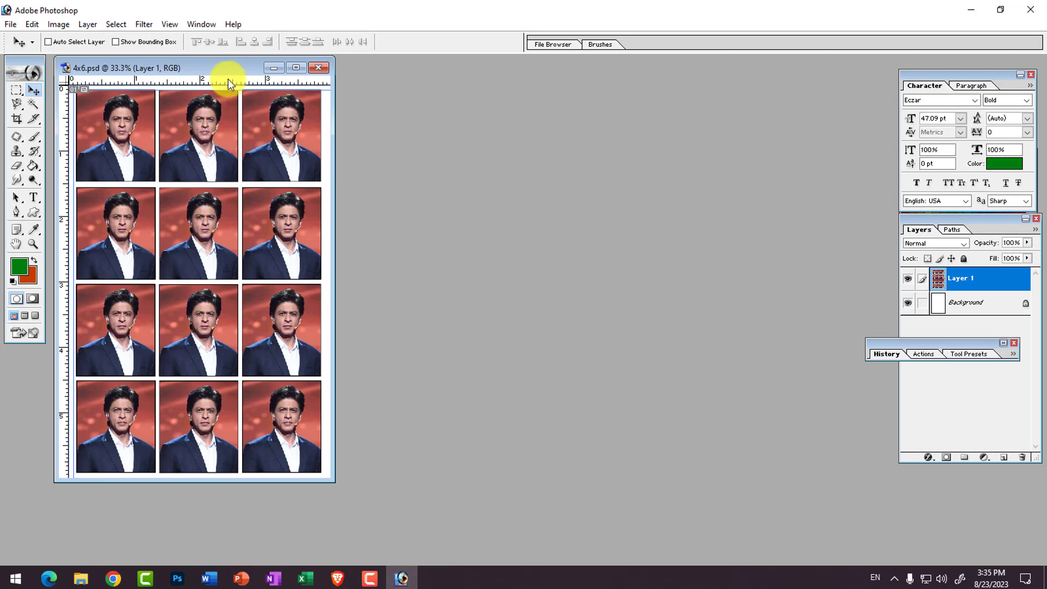
{"action": "left_click_drag", "start_coordinate": [228, 80], "coordinate": [321, 90]}
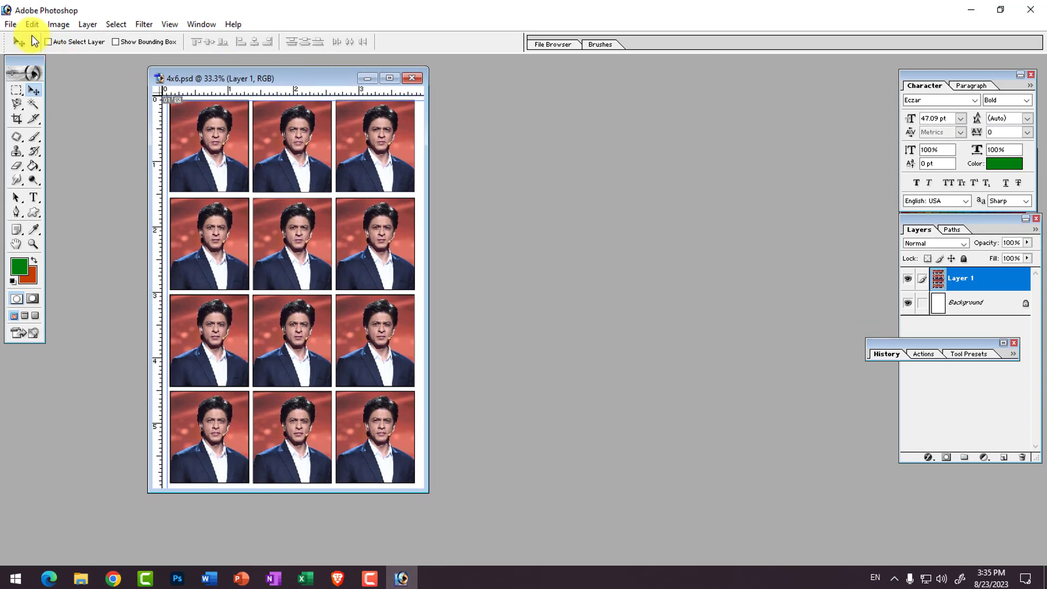
Examine the available paper sizes in Page Setup and leave without changing them
{"action": "left_click", "coordinate": [10, 24]}
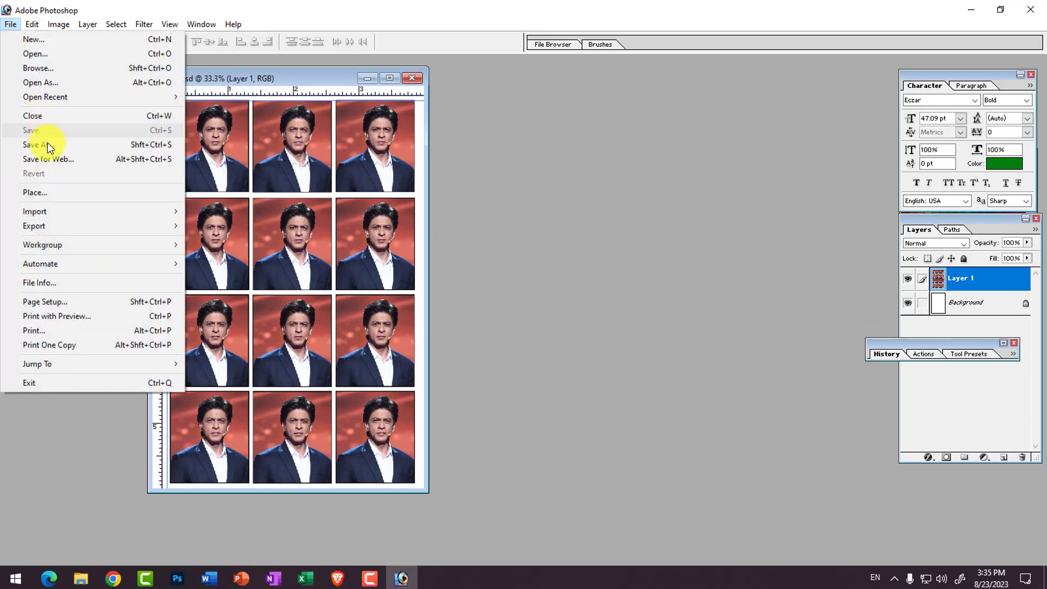
{"action": "left_click", "coordinate": [42, 309]}
{"action": "left_click", "coordinate": [505, 302]}
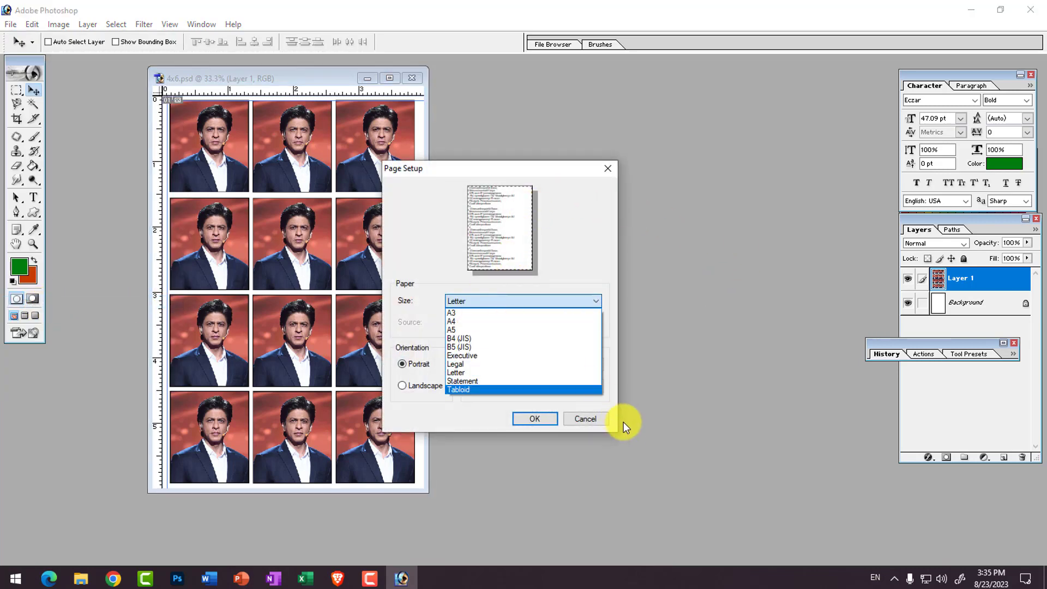
{"action": "left_click", "coordinate": [607, 423]}
{"action": "left_click", "coordinate": [603, 421]}
Open Print with Preview for the photo sheet and set the page to A4 in Portrait orientation
{"action": "left_click", "coordinate": [10, 24]}
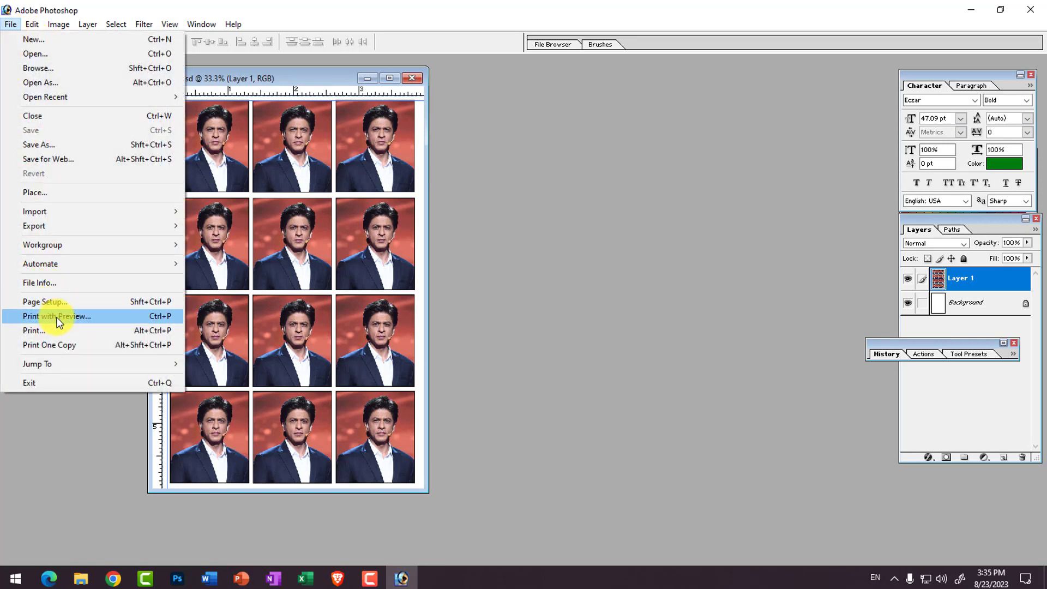
{"action": "left_click", "coordinate": [165, 316]}
{"action": "left_click_drag", "start_coordinate": [526, 110], "coordinate": [637, 109]}
{"action": "left_click", "coordinate": [823, 180]}
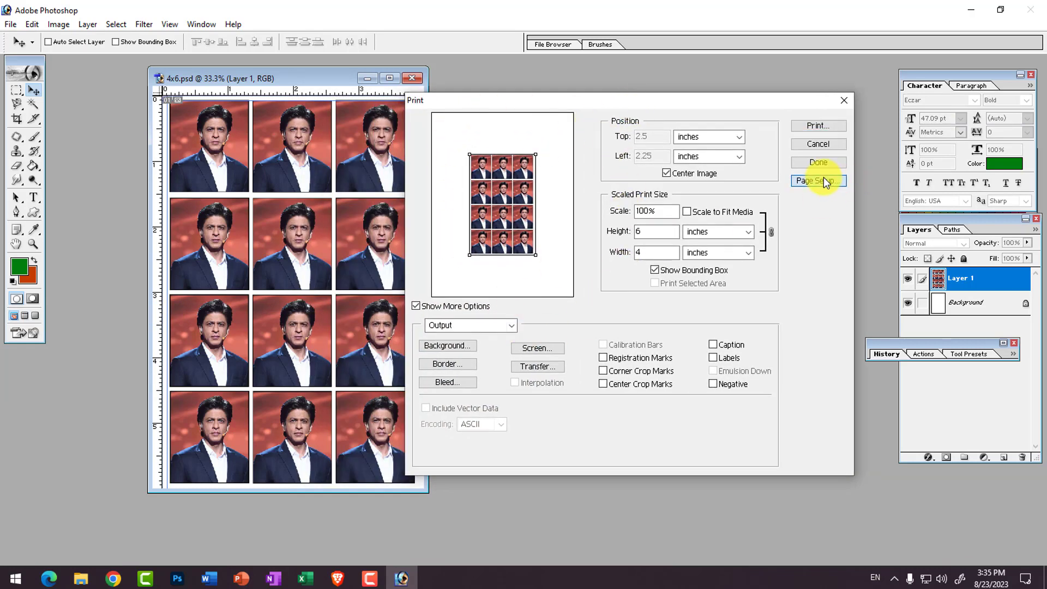
{"action": "left_click", "coordinate": [540, 301]}
{"action": "left_click", "coordinate": [540, 301]}
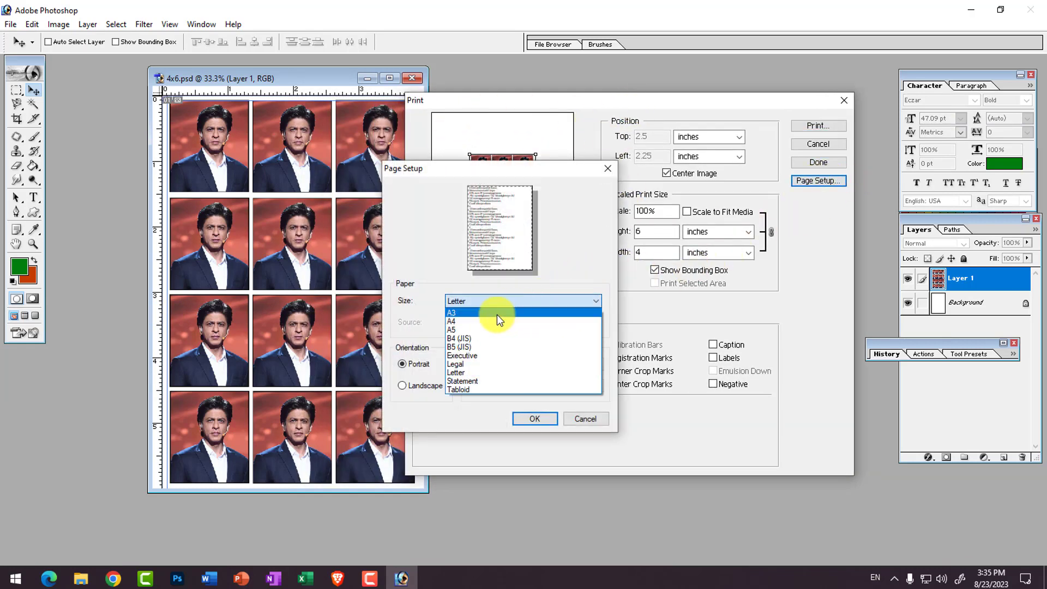
{"action": "left_click", "coordinate": [453, 321]}
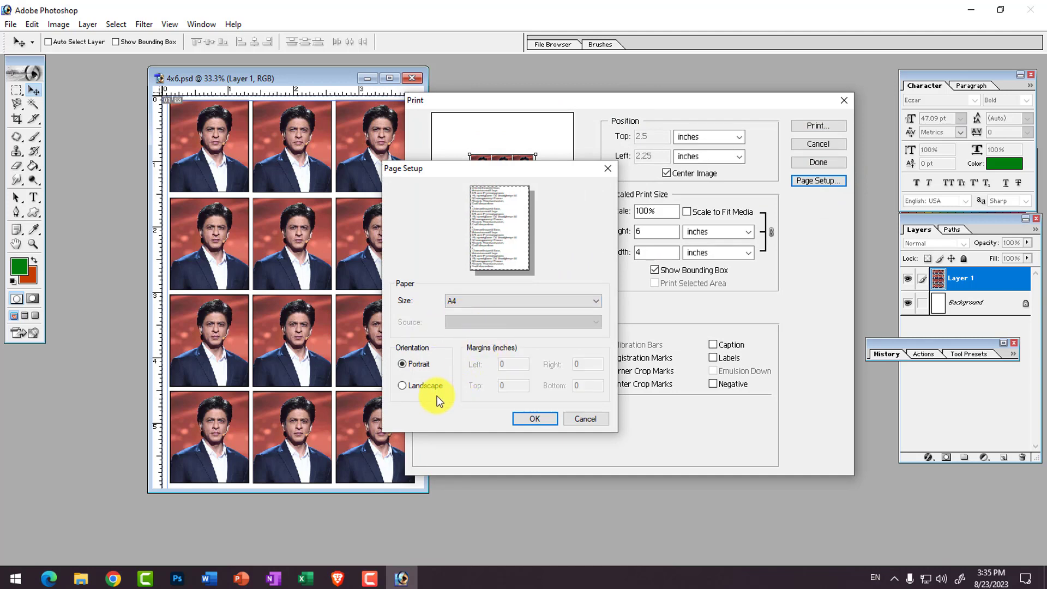
{"action": "left_click", "coordinate": [424, 385]}
{"action": "left_click", "coordinate": [419, 364]}
{"action": "left_click", "coordinate": [537, 418]}
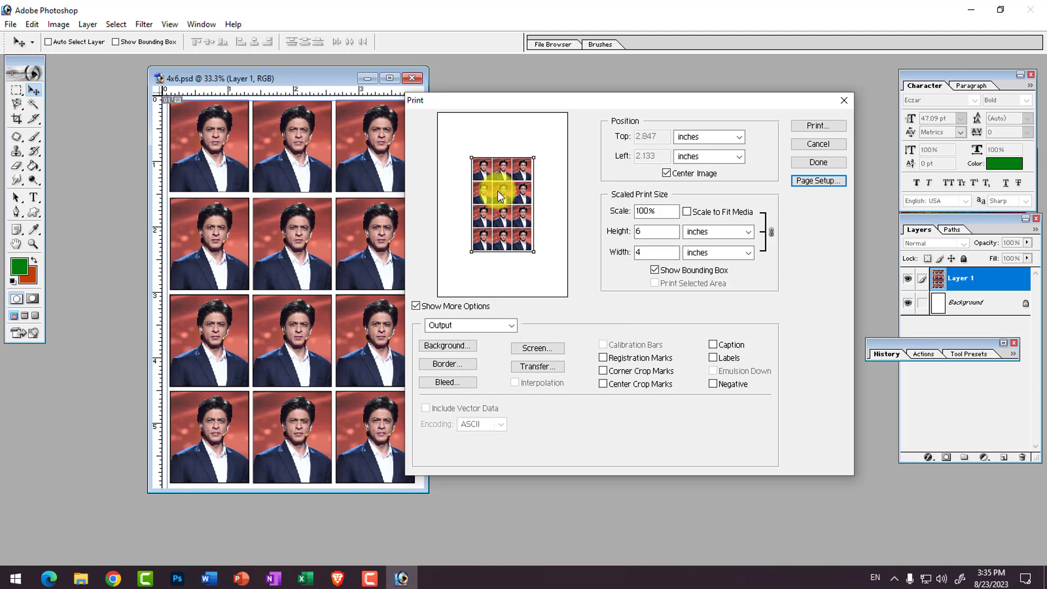
Try Scale to Fit Media on the print preview and turn it off again
{"action": "left_click", "coordinate": [697, 214]}
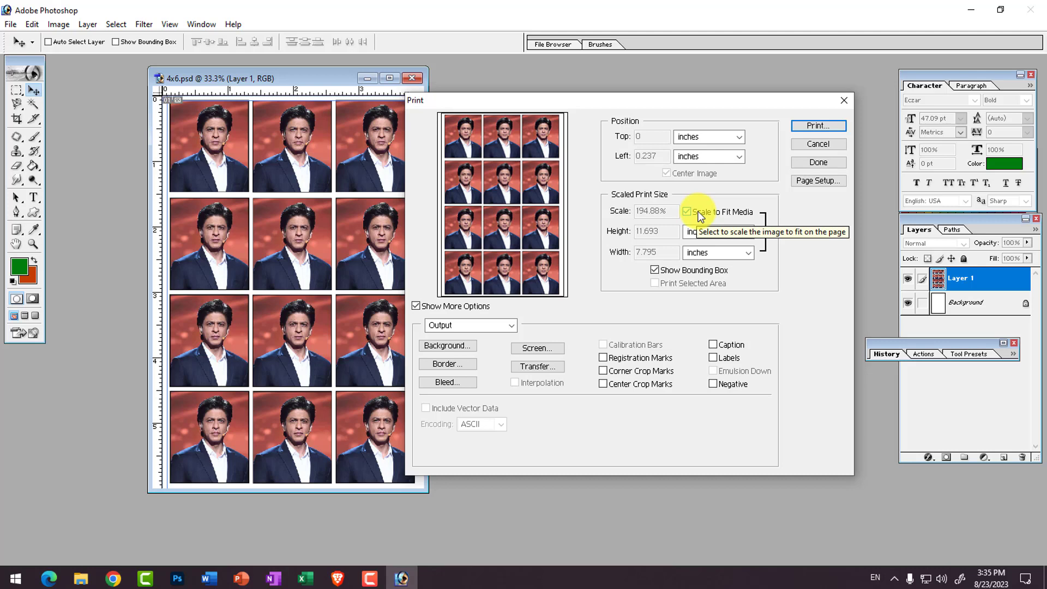
{"action": "left_click", "coordinate": [698, 213]}
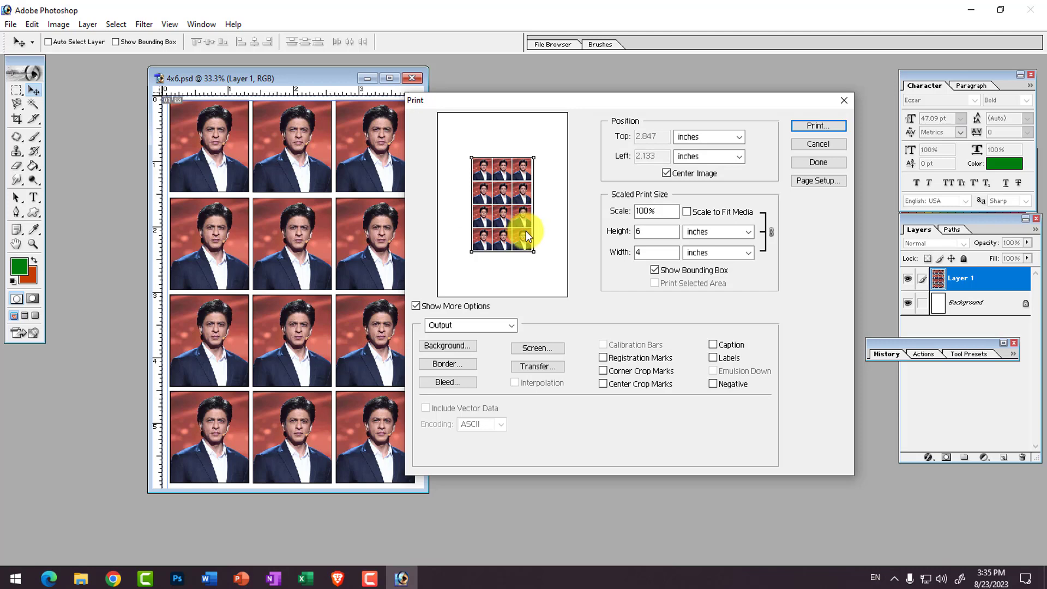
Turn off image centring, place the photo sheet in the page's upper-left corner, and shrink it to 94.37% scale
{"action": "left_click", "coordinate": [676, 175]}
{"action": "left_click_drag", "start_coordinate": [503, 206], "coordinate": [470, 162]}
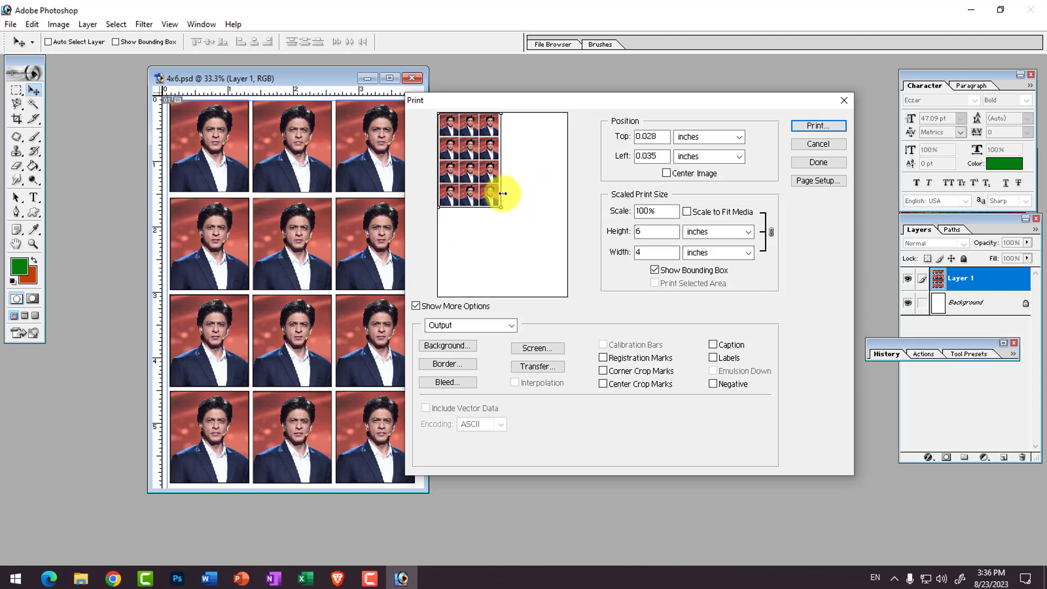
{"action": "left_click_drag", "start_coordinate": [500, 206], "coordinate": [497, 203]}
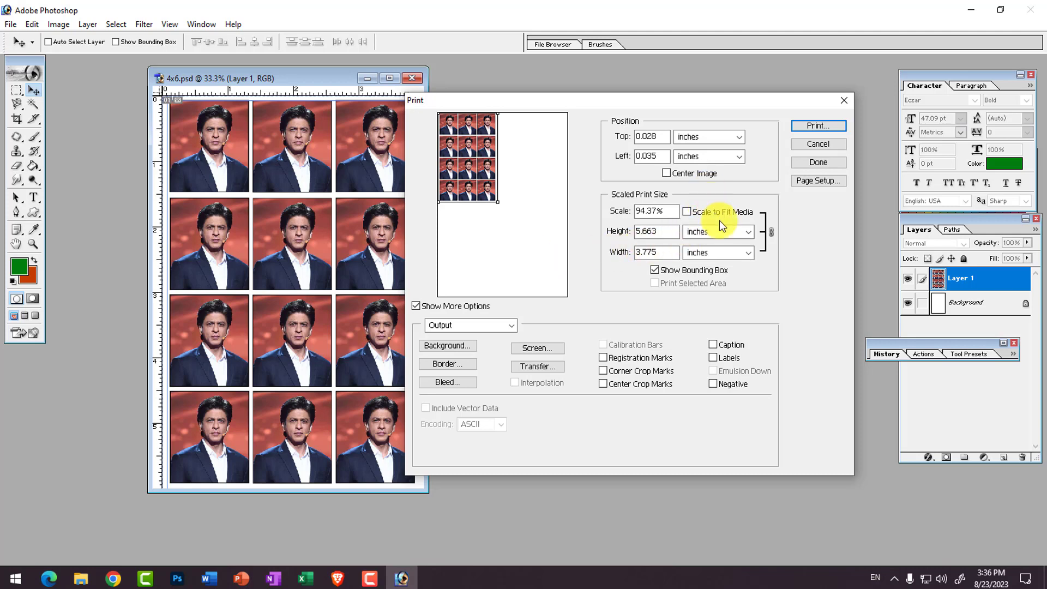
Open the print settings for the photo sheet, check the chosen printer, and cancel without printing
{"action": "left_click", "coordinate": [818, 126]}
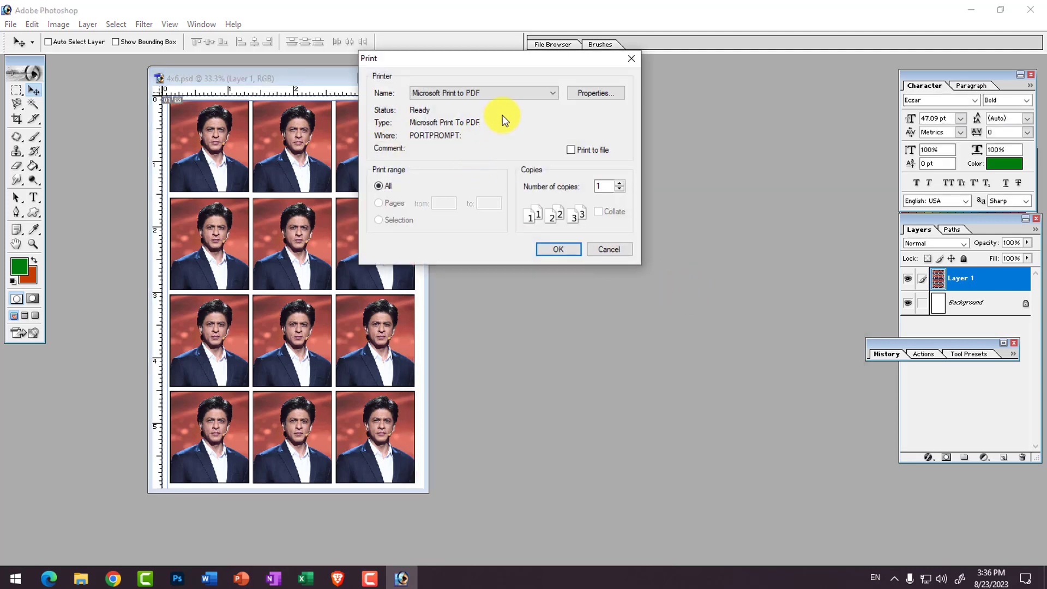
{"action": "left_click", "coordinate": [513, 91]}
{"action": "left_click", "coordinate": [513, 92]}
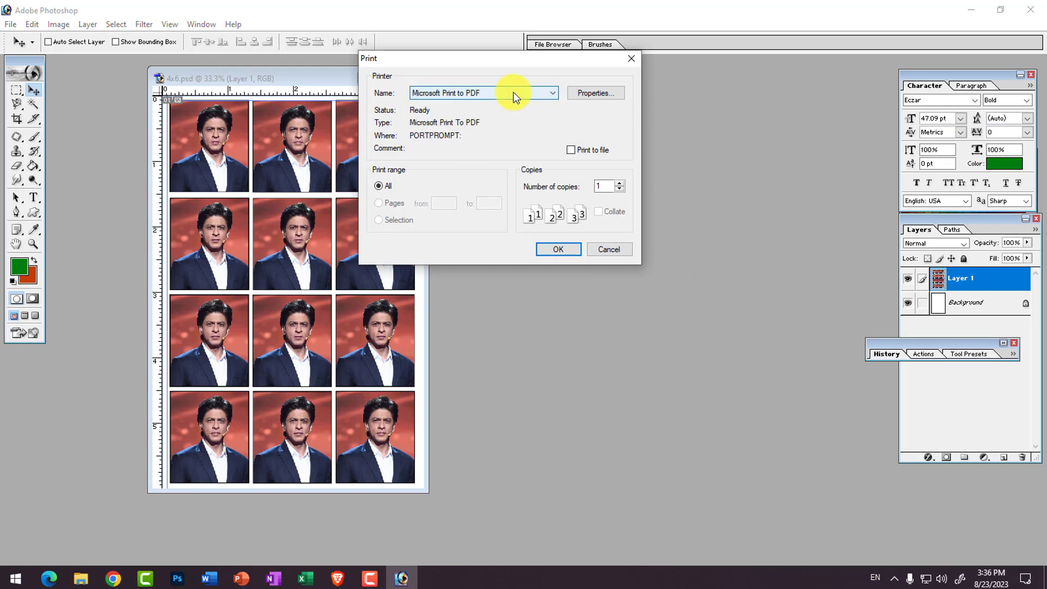
{"action": "left_click", "coordinate": [538, 253]}
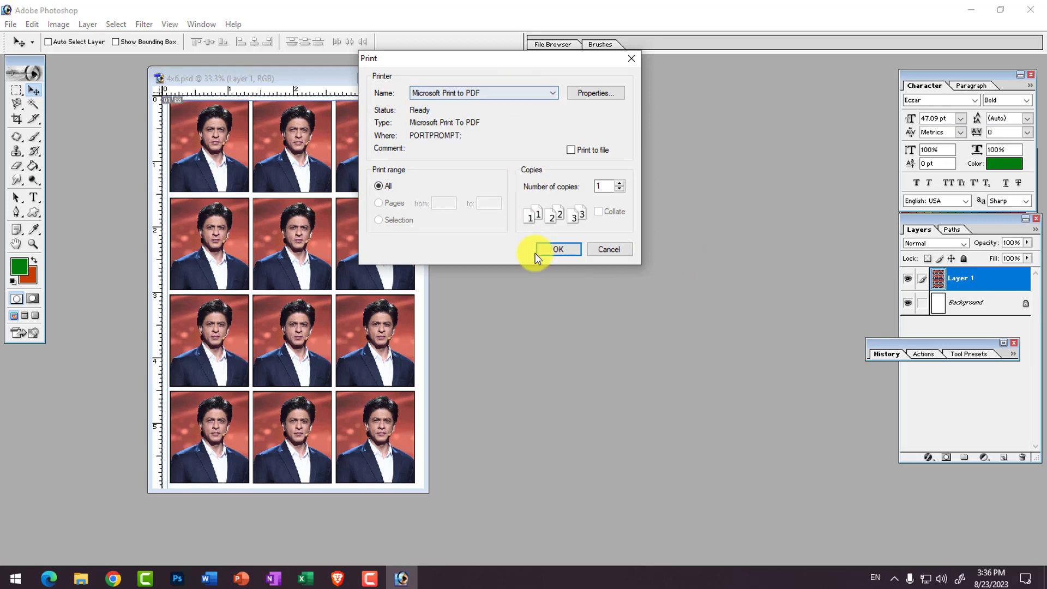
{"action": "left_click", "coordinate": [610, 250]}
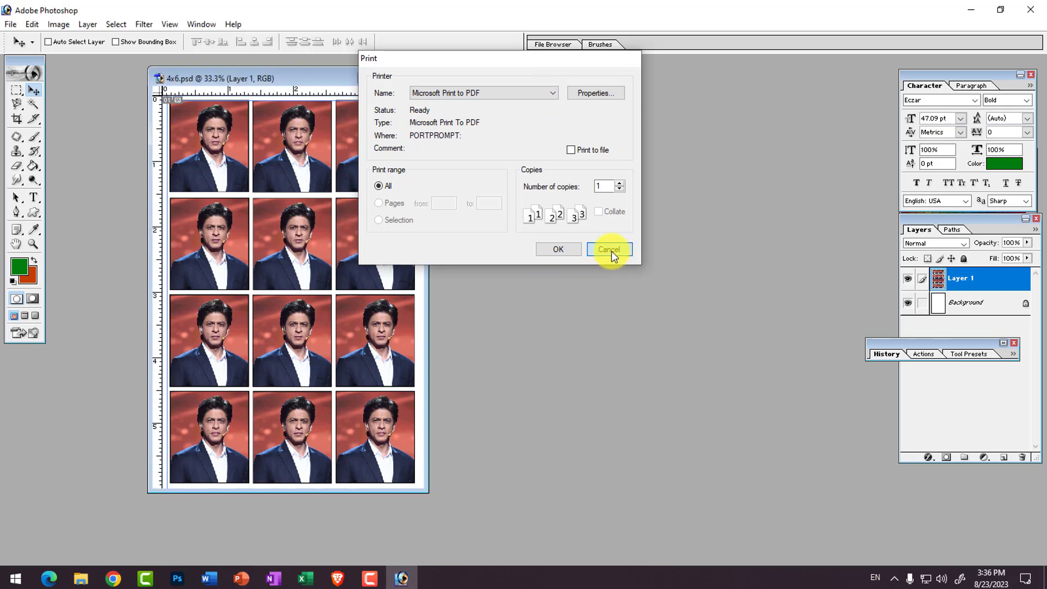
{"action": "left_click", "coordinate": [12, 24]}
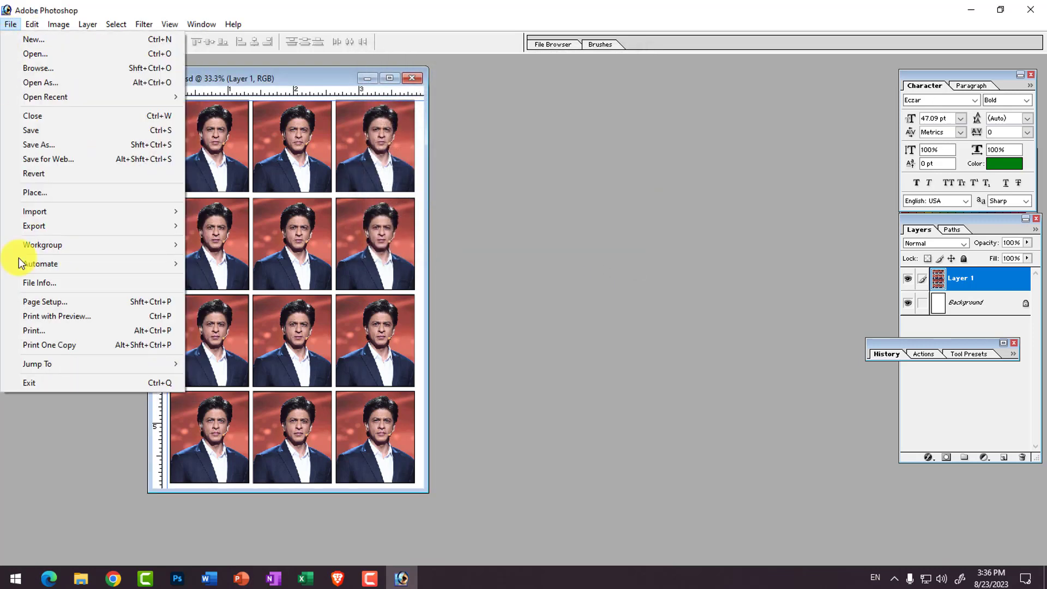
{"action": "mouse_move", "coordinate": [31, 24]}
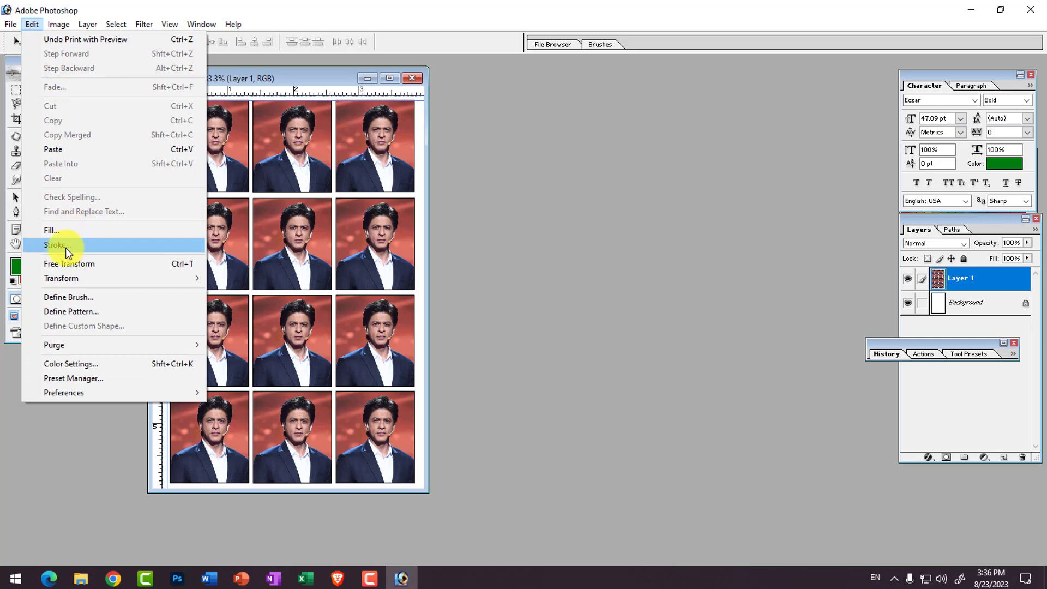
{"action": "left_click", "coordinate": [329, 378]}
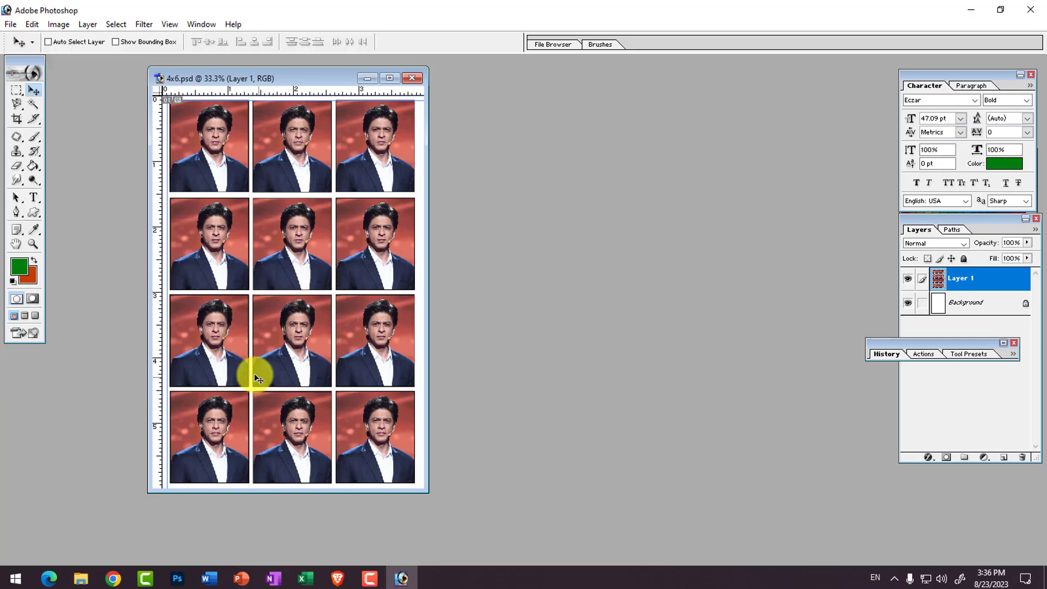
{"action": "left_click", "coordinate": [11, 25]}
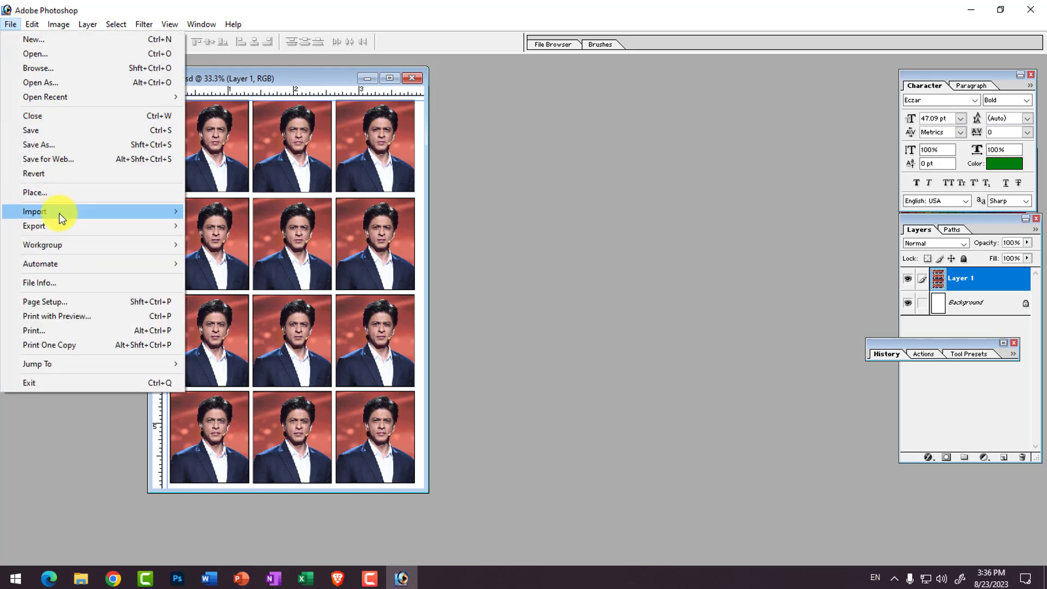
{"action": "mouse_move", "coordinate": [32, 24]}
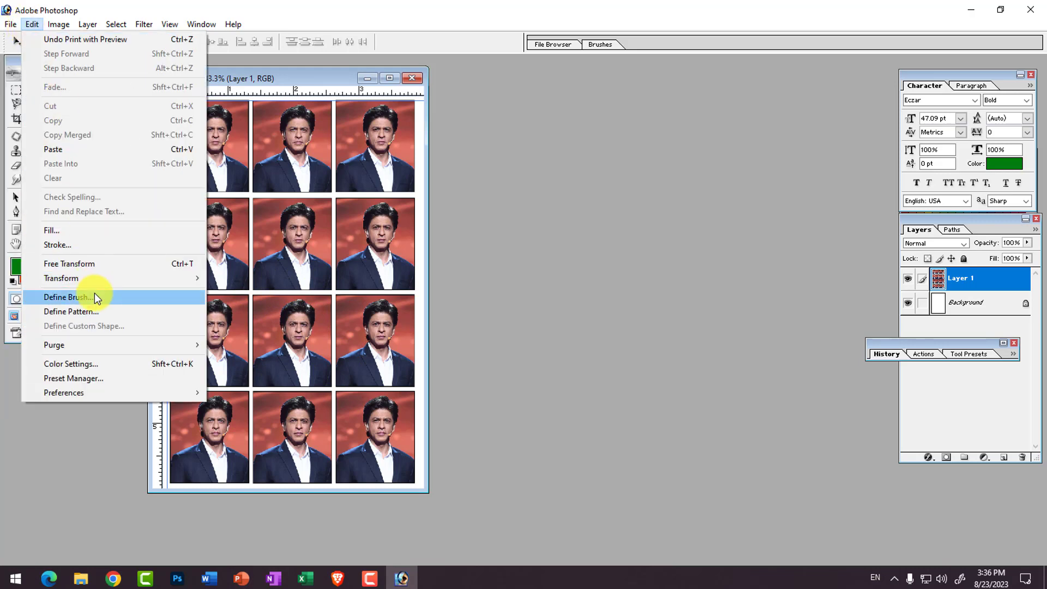
{"action": "mouse_move", "coordinate": [85, 281]}
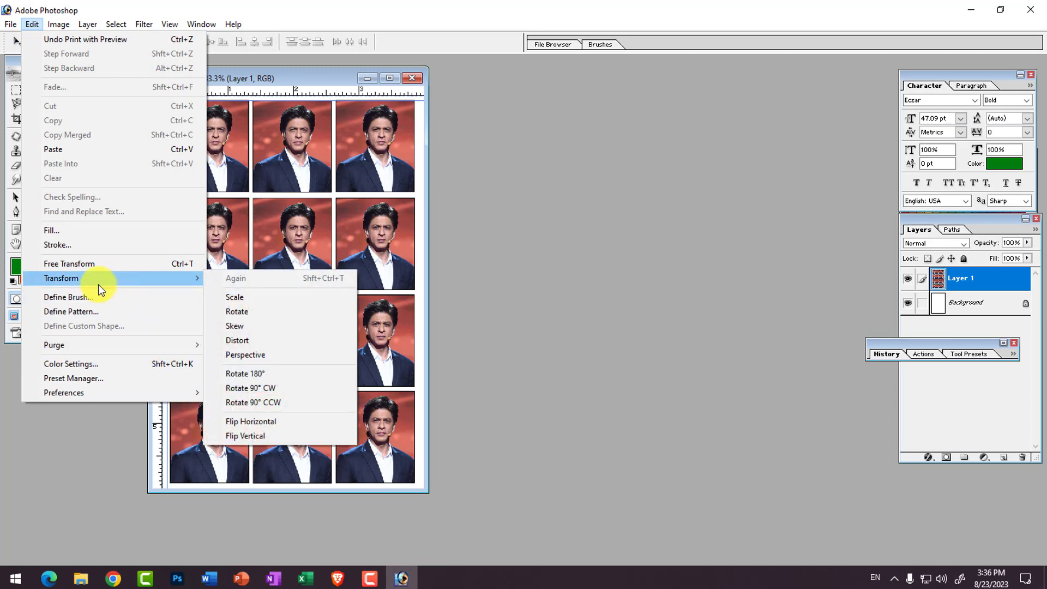
{"action": "left_click", "coordinate": [493, 270]}
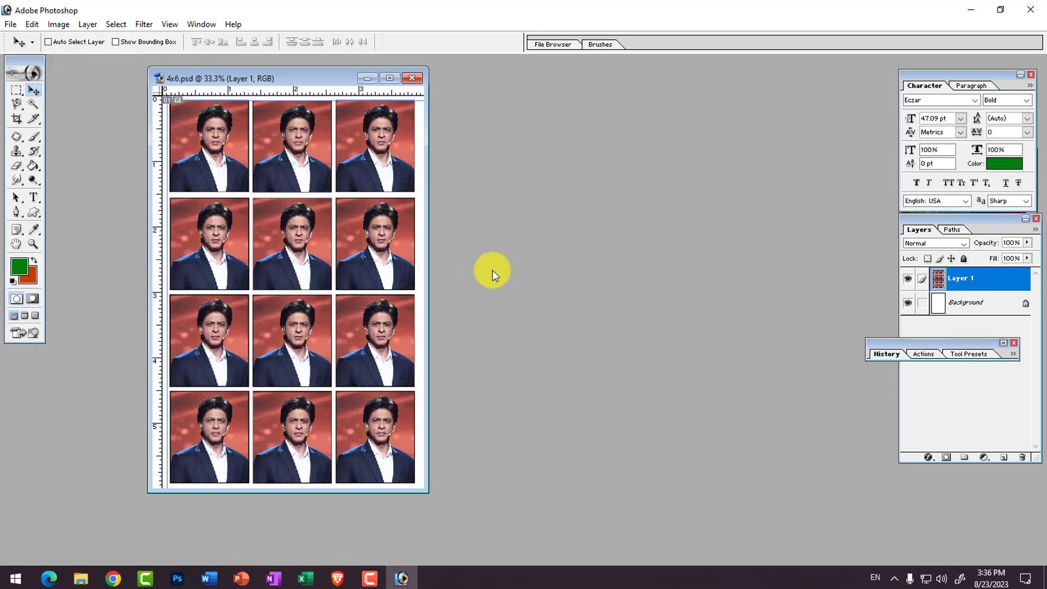
Close the 4x6.psd photo sheet and create a white RGB document from the 4 x 6 preset, with its window maximised
{"action": "left_click", "coordinate": [411, 79]}
{"action": "left_click", "coordinate": [531, 224]}
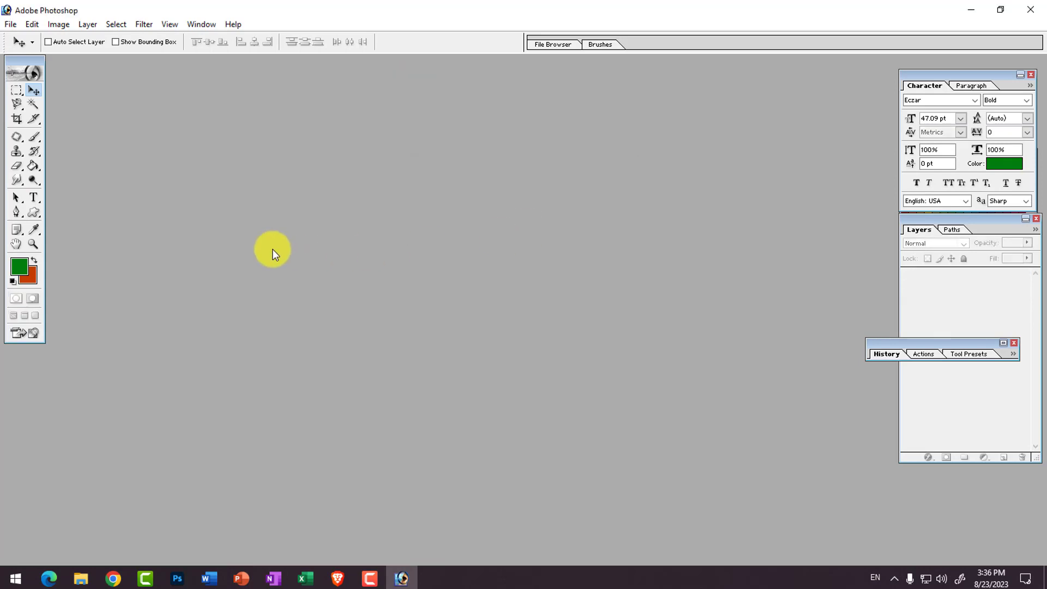
{"action": "key", "text": "ctrl+n"}
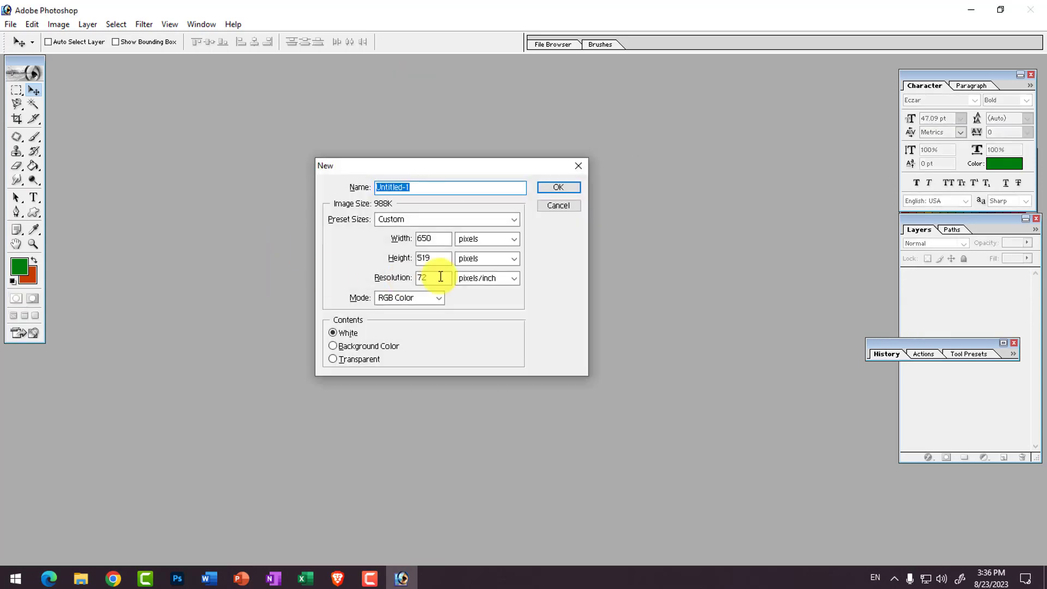
{"action": "left_click", "coordinate": [468, 219]}
{"action": "left_click", "coordinate": [388, 336]}
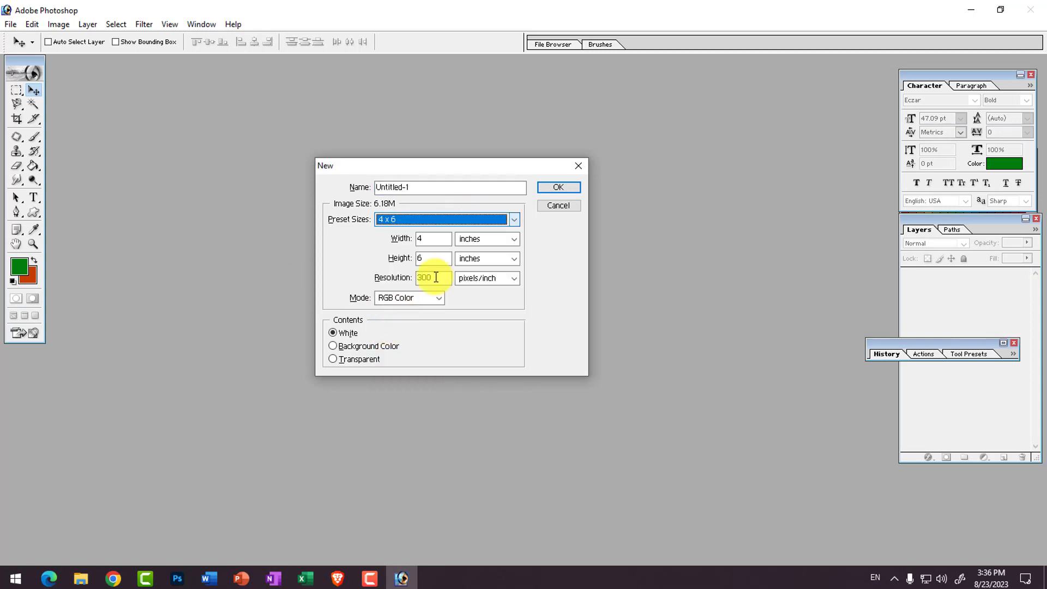
{"action": "left_click", "coordinate": [553, 188]}
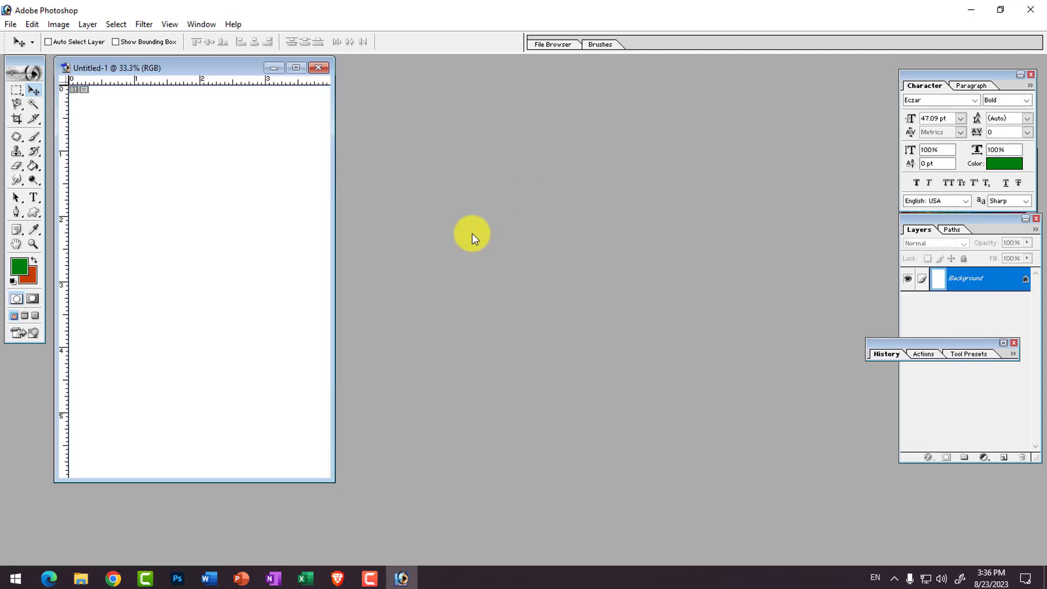
{"action": "double_click", "coordinate": [240, 68]}
{"action": "left_click", "coordinate": [555, 308], "text": "ctrl"}
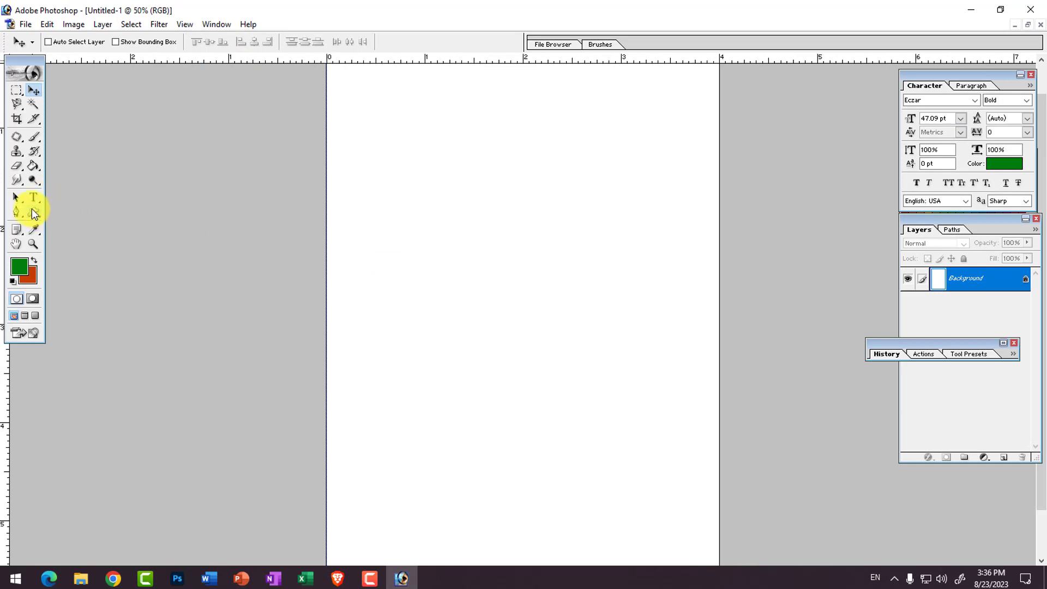
Try drawing an ellipse near the upper part of the blank page with the Ellipse tool in Paths mode
{"action": "left_click_drag", "start_coordinate": [32, 208], "coordinate": [96, 238]}
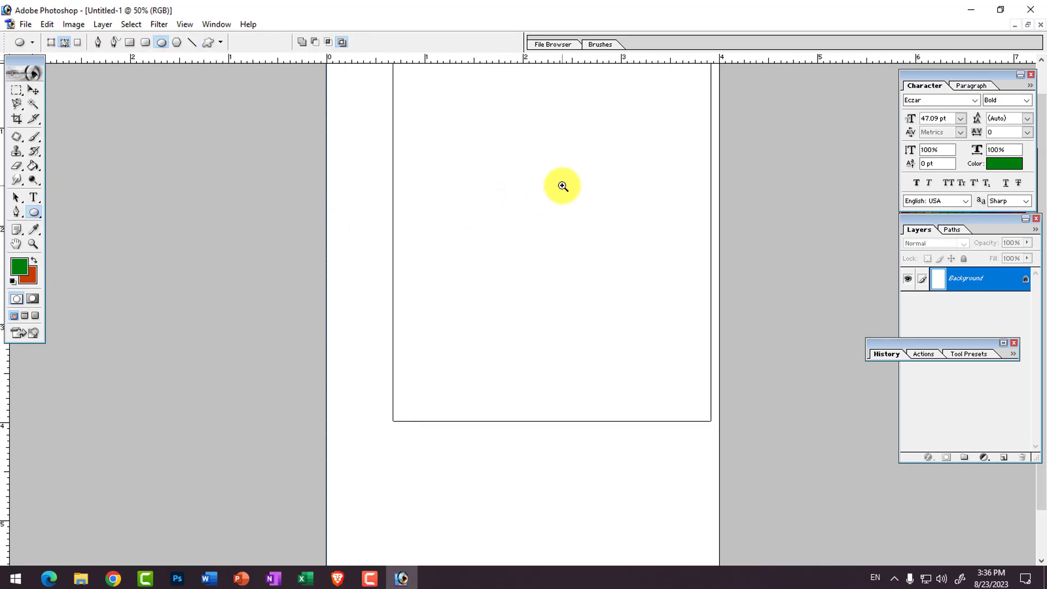
{"action": "left_click", "coordinate": [563, 186], "text": "ctrl"}
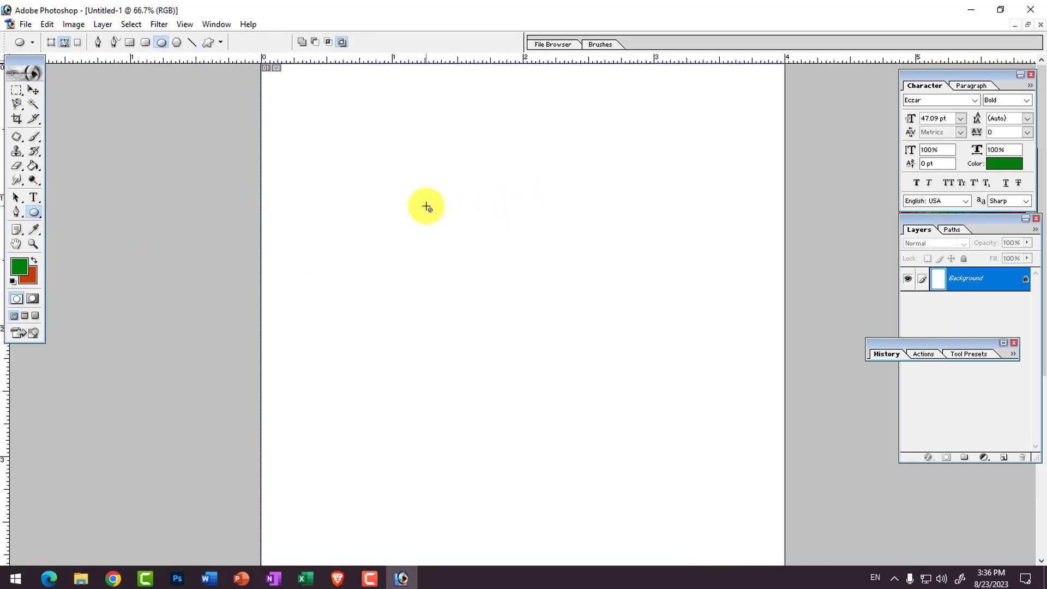
{"action": "left_click_drag", "start_coordinate": [427, 206], "coordinate": [562, 303]}
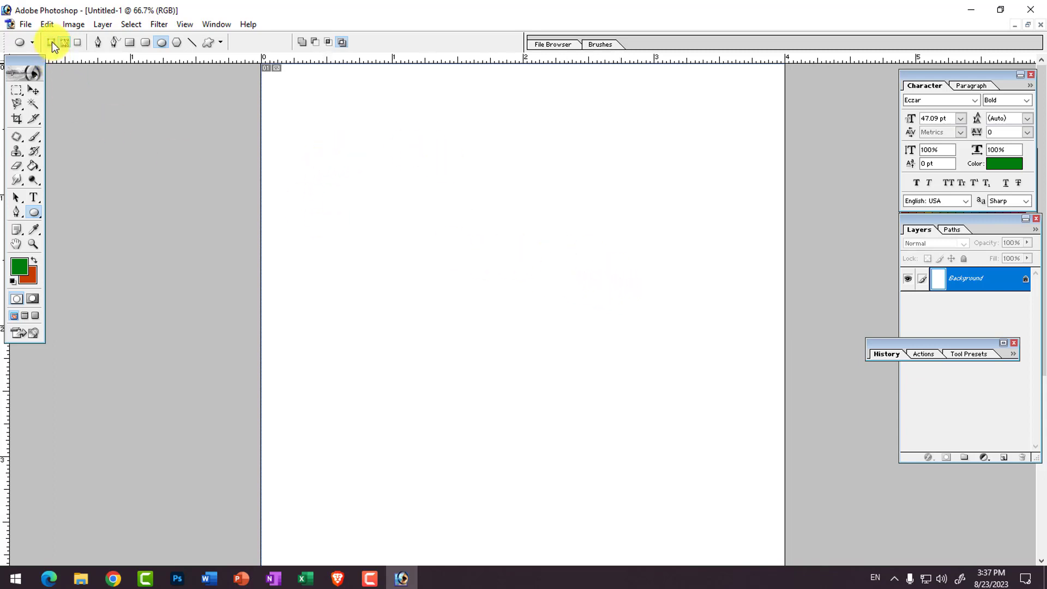
Compare the Shape Layers and Paths drawing modes of the Ellipse and Pen tools, ending with the Pen tool in Paths mode
{"action": "left_click", "coordinate": [51, 42]}
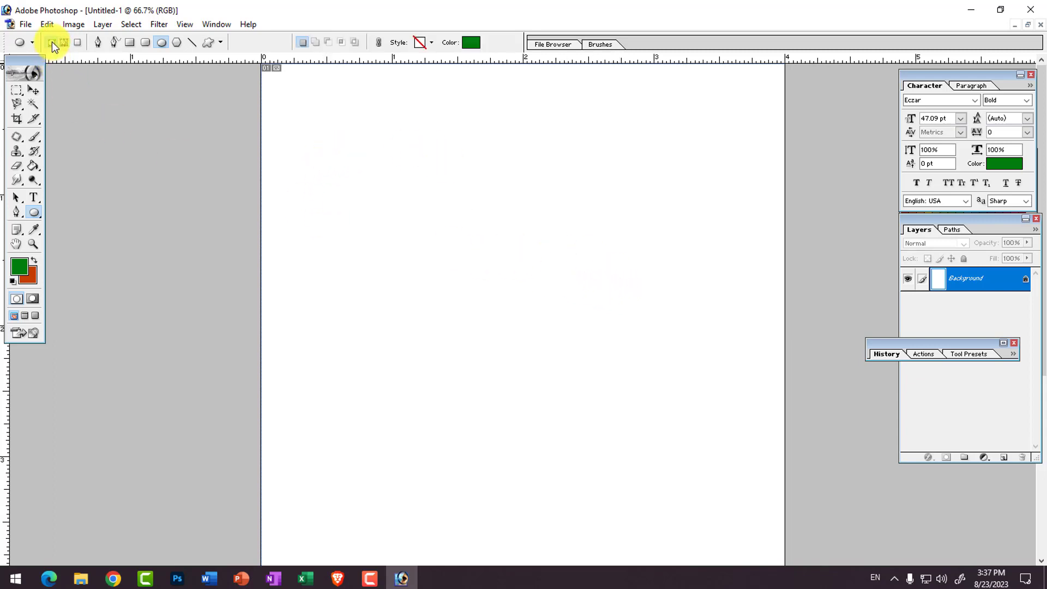
{"action": "left_click", "coordinate": [17, 212]}
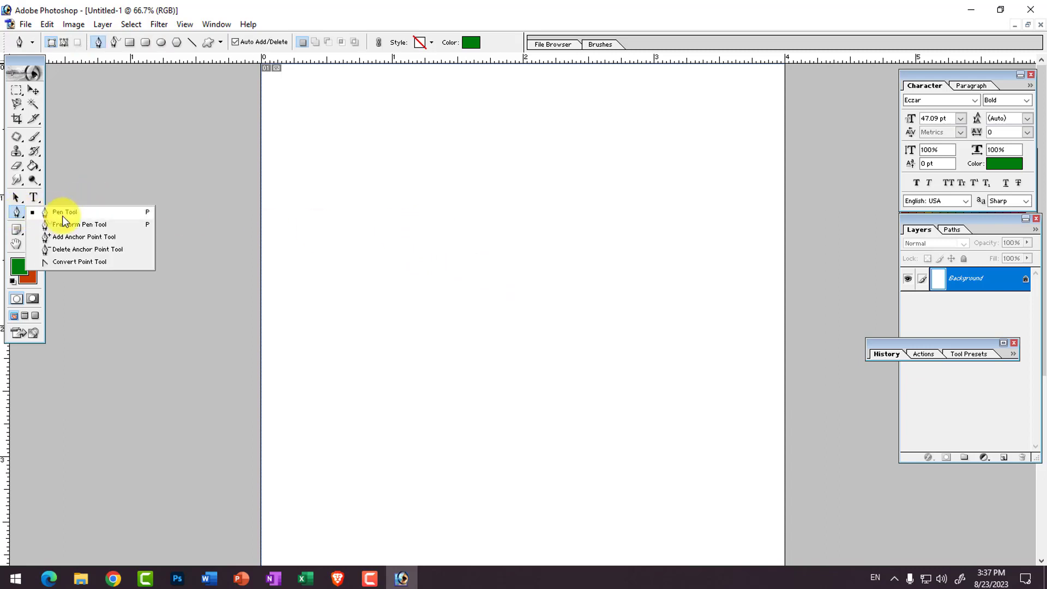
{"action": "left_click", "coordinate": [61, 43]}
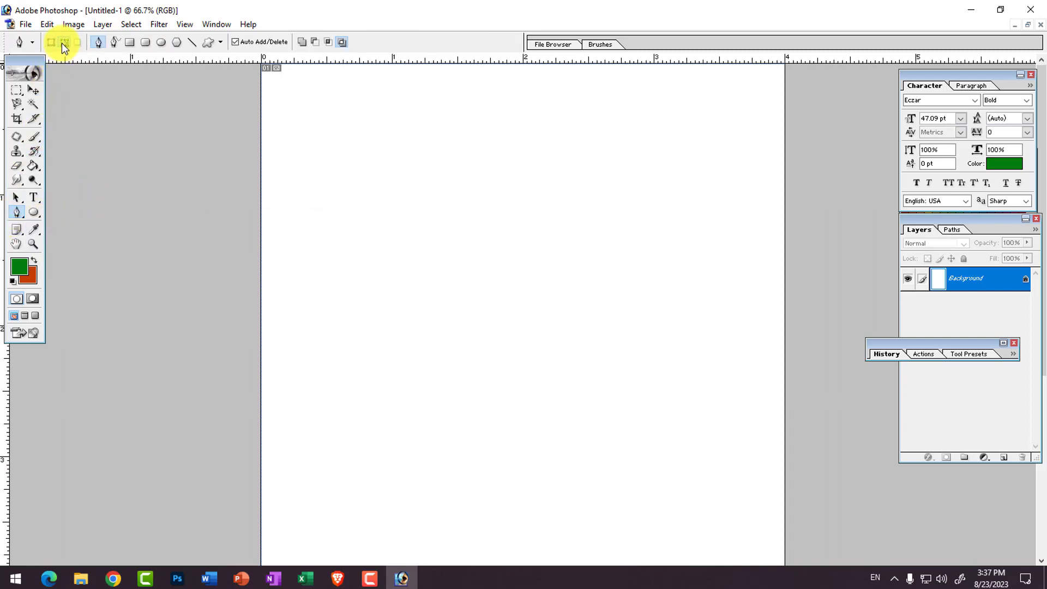
{"action": "left_click", "coordinate": [33, 213]}
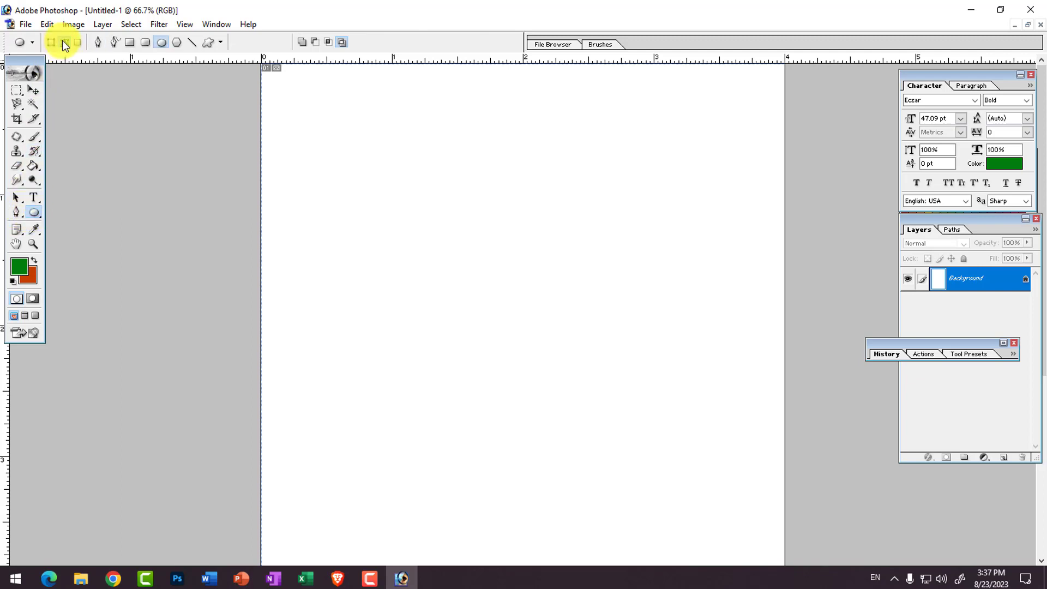
{"action": "left_click", "coordinate": [18, 213]}
Look over the shapes available in the Custom Shape tool's library
{"action": "left_click", "coordinate": [416, 311], "text": "alt"}
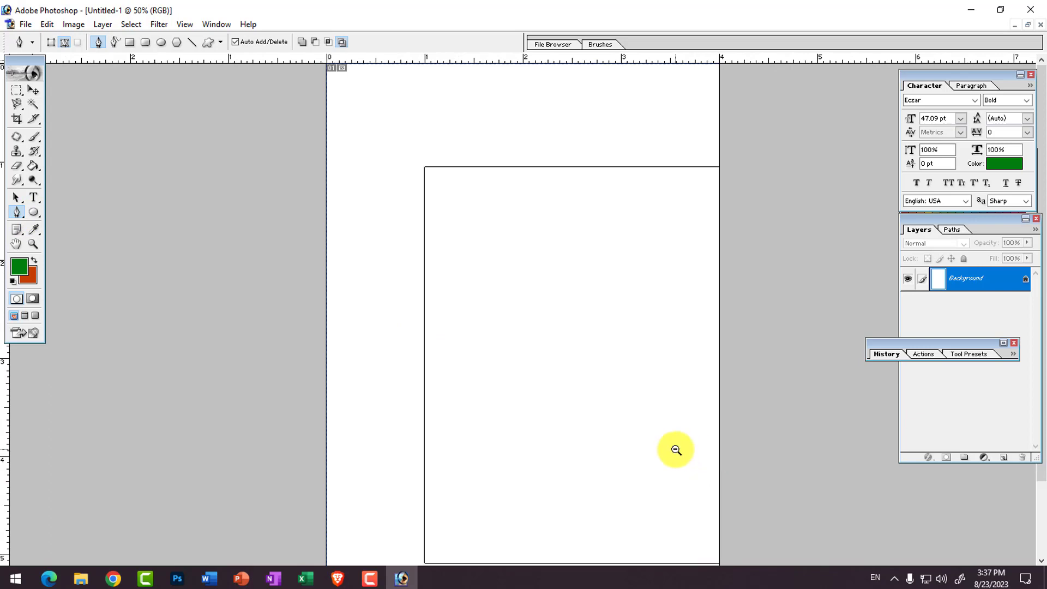
{"action": "left_click", "coordinate": [676, 450], "text": "alt"}
{"action": "left_click", "coordinate": [680, 521], "text": "ctrl"}
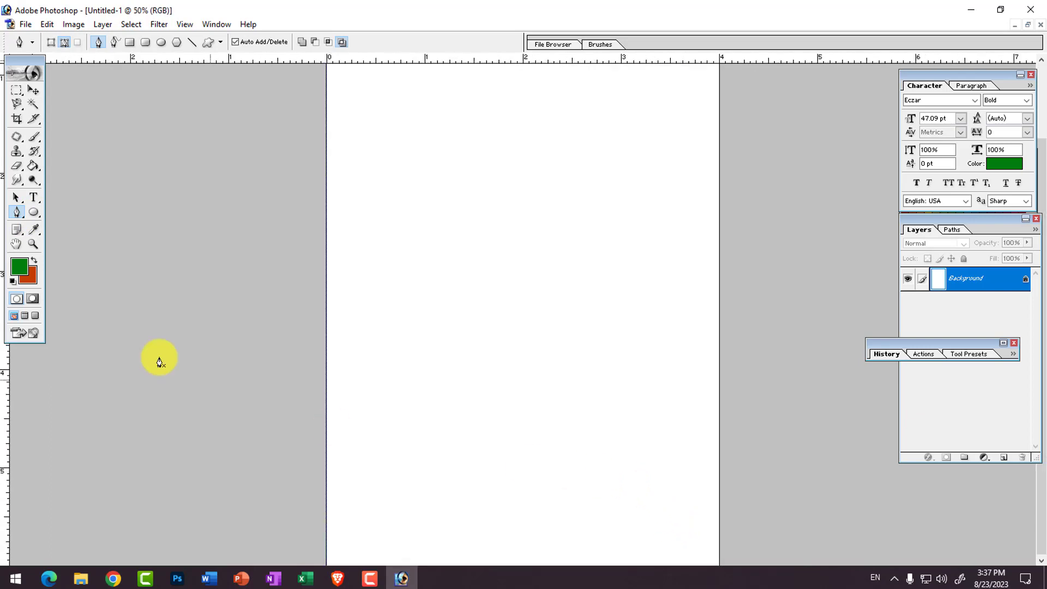
{"action": "left_click_drag", "start_coordinate": [33, 213], "coordinate": [93, 273]}
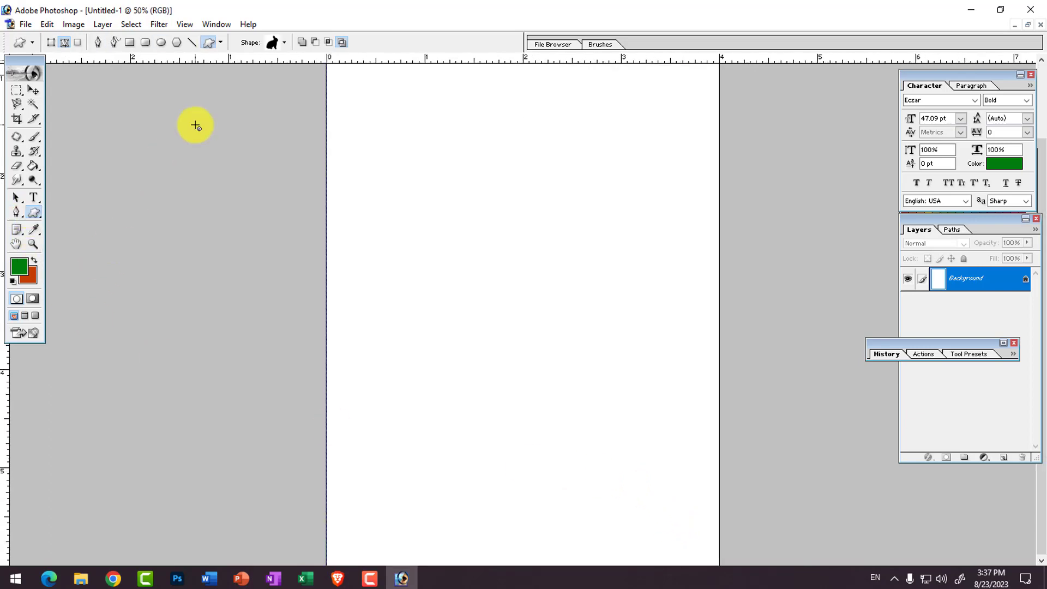
{"action": "left_click", "coordinate": [284, 42]}
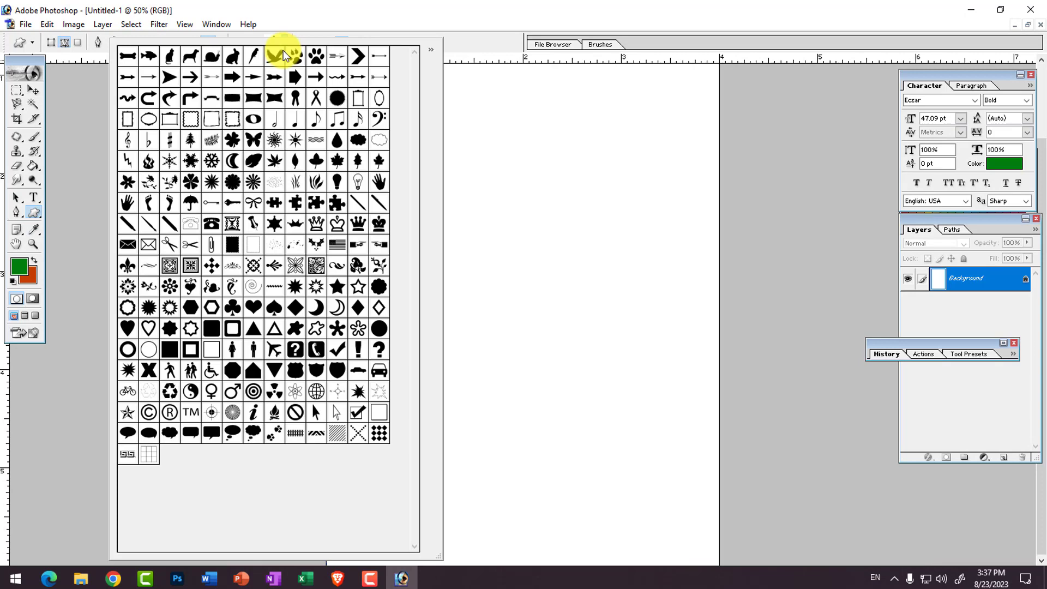
Draw a closed wavy path with the Pen tool along the page's bottom edge, spanning its full width from corner to corner
{"action": "left_click_drag", "start_coordinate": [18, 214], "coordinate": [79, 212]}
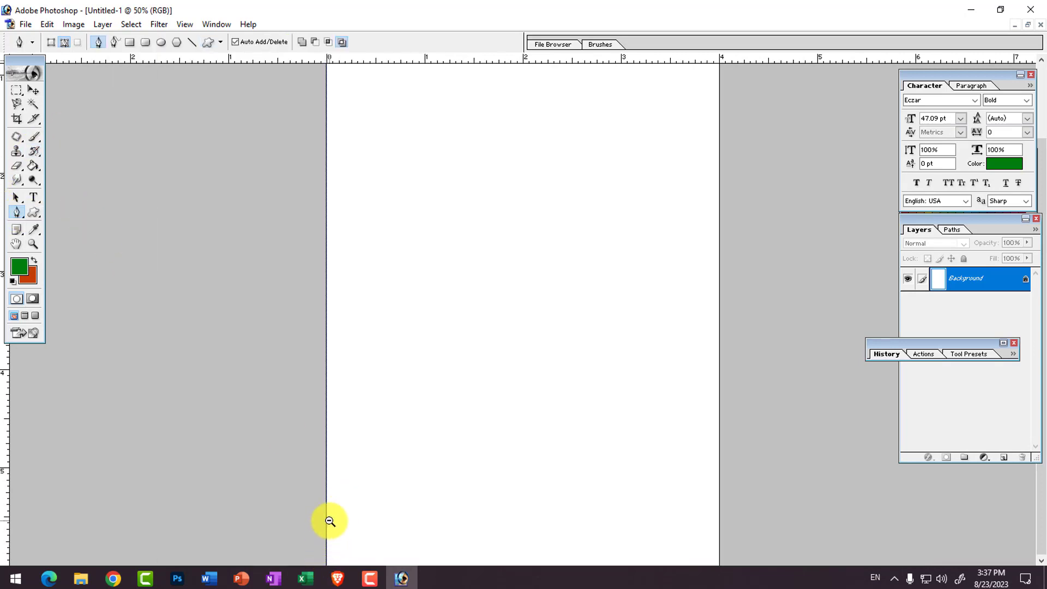
{"action": "key", "text": "ctrl+minus"}
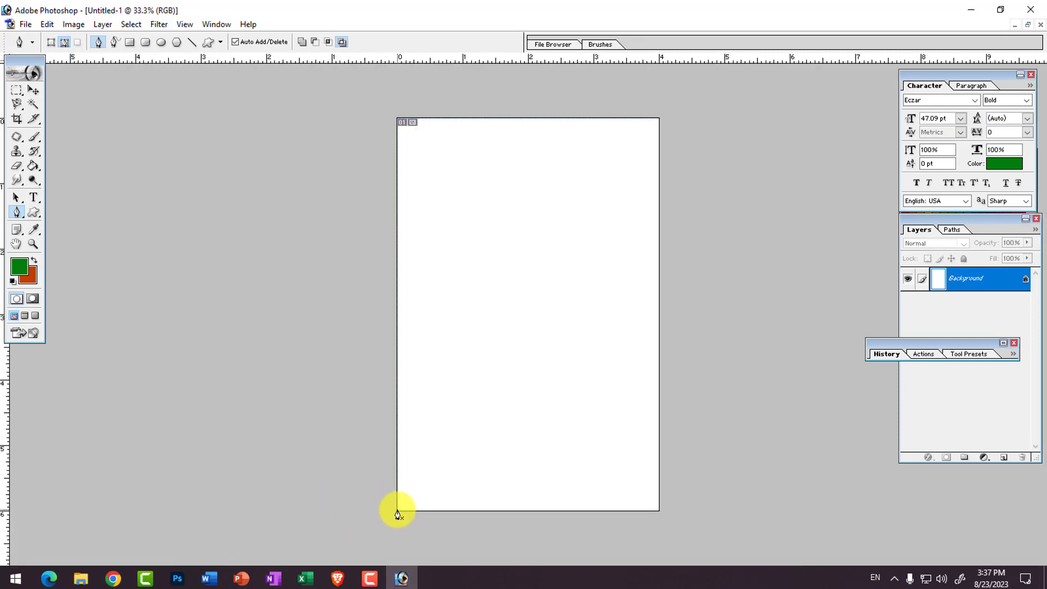
{"action": "left_click", "coordinate": [398, 511]}
{"action": "left_click_drag", "start_coordinate": [528, 457], "coordinate": [572, 462]}
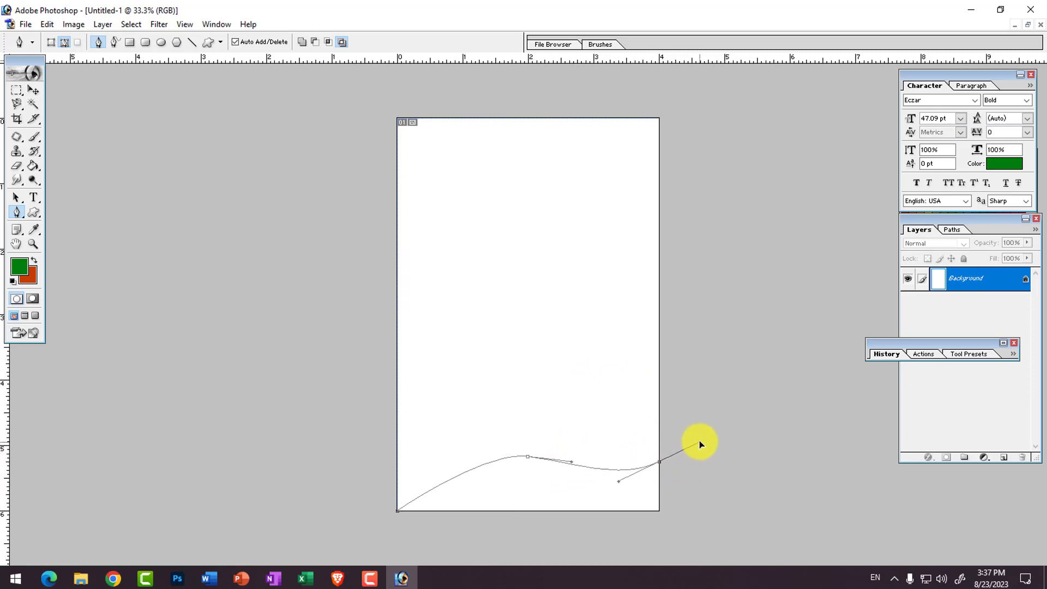
{"action": "left_click_drag", "start_coordinate": [705, 434], "coordinate": [705, 433]}
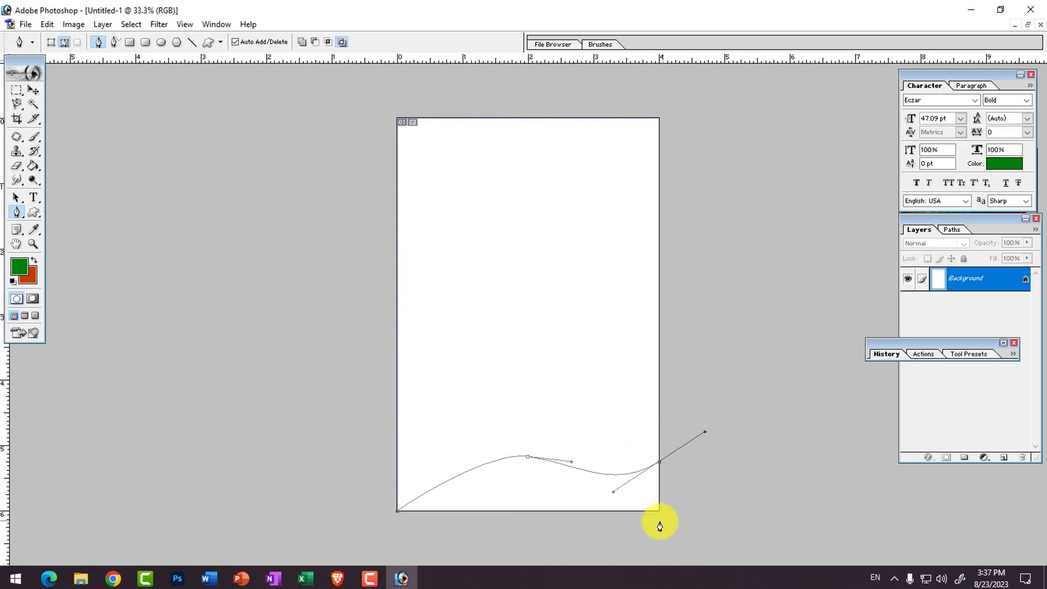
{"action": "left_click", "coordinate": [659, 511]}
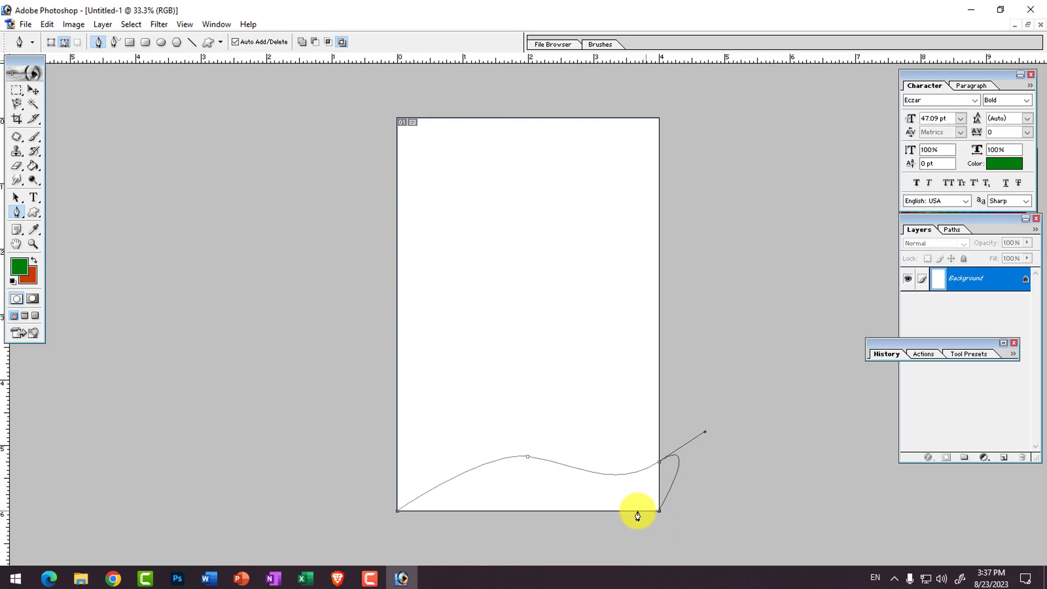
{"action": "left_click", "coordinate": [397, 511]}
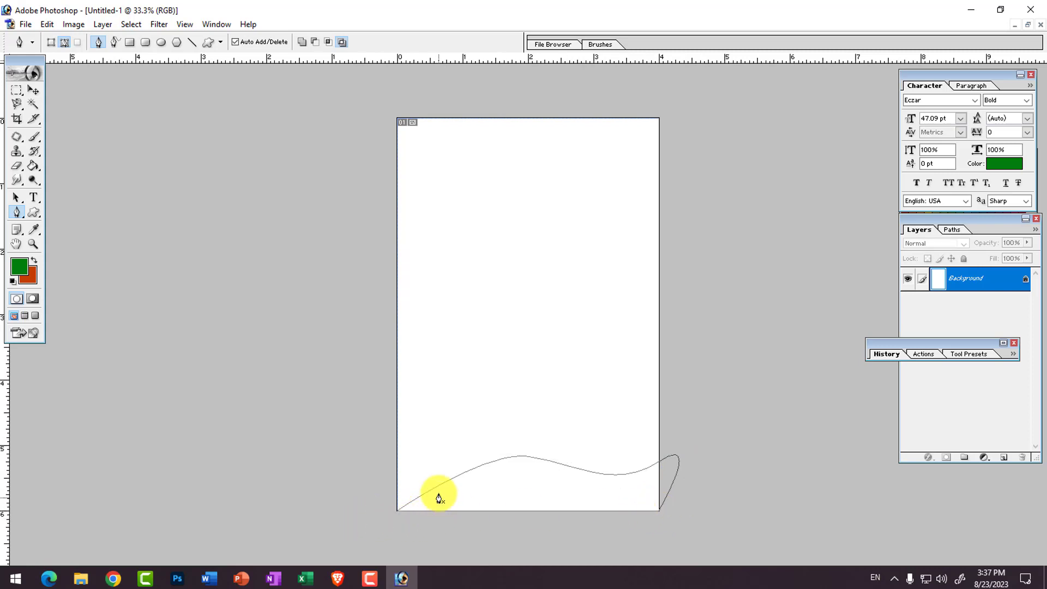
Draw a closed green wavy shape with the Pen tool in Shape Layers mode, filling the page's bottom edge from corner to corner
{"action": "left_click", "coordinate": [33, 214]}
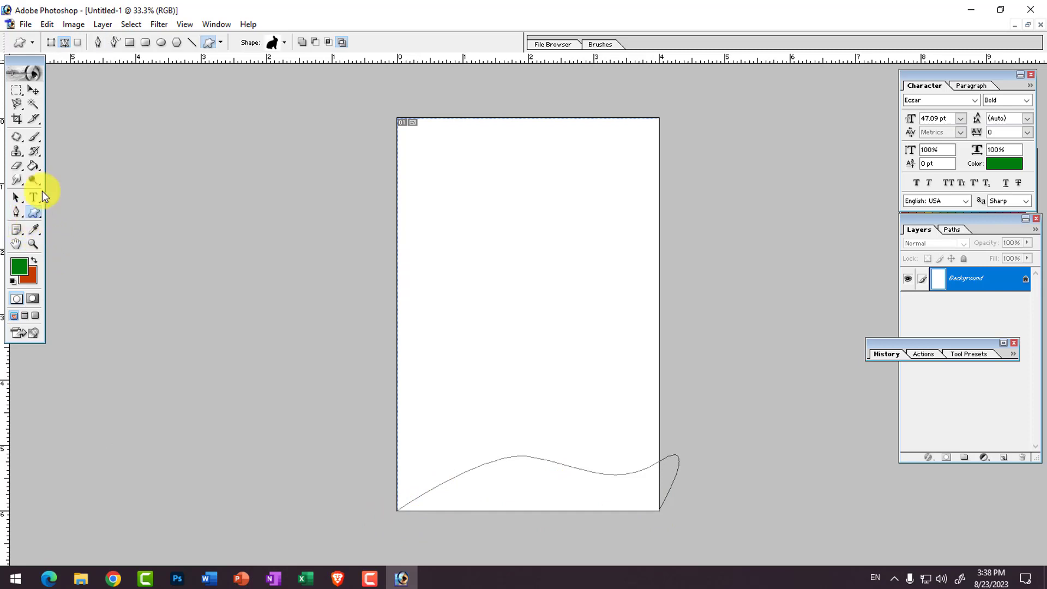
{"action": "left_click", "coordinate": [51, 44]}
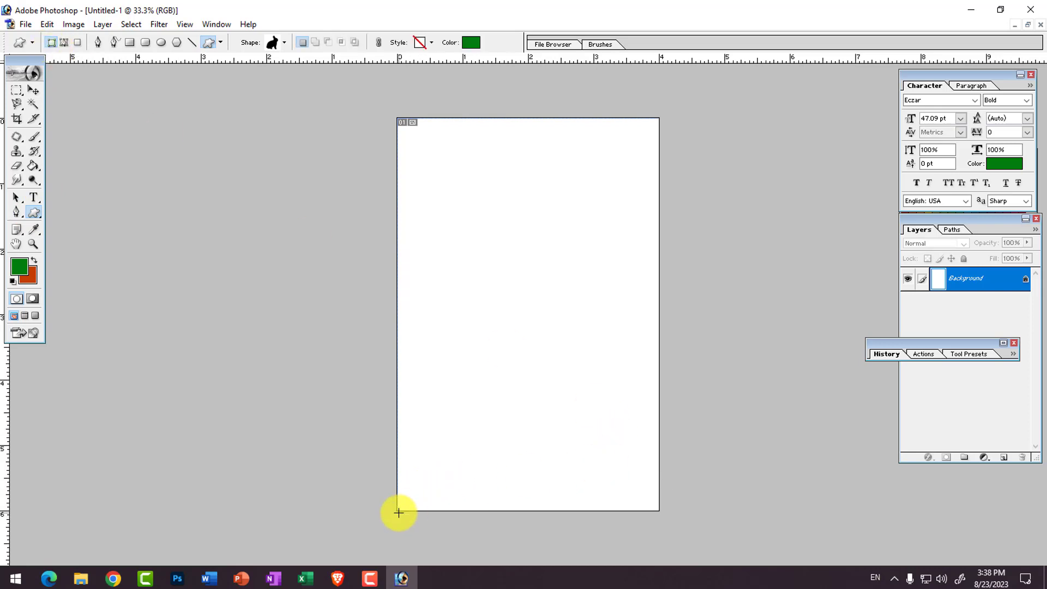
{"action": "left_click", "coordinate": [17, 214]}
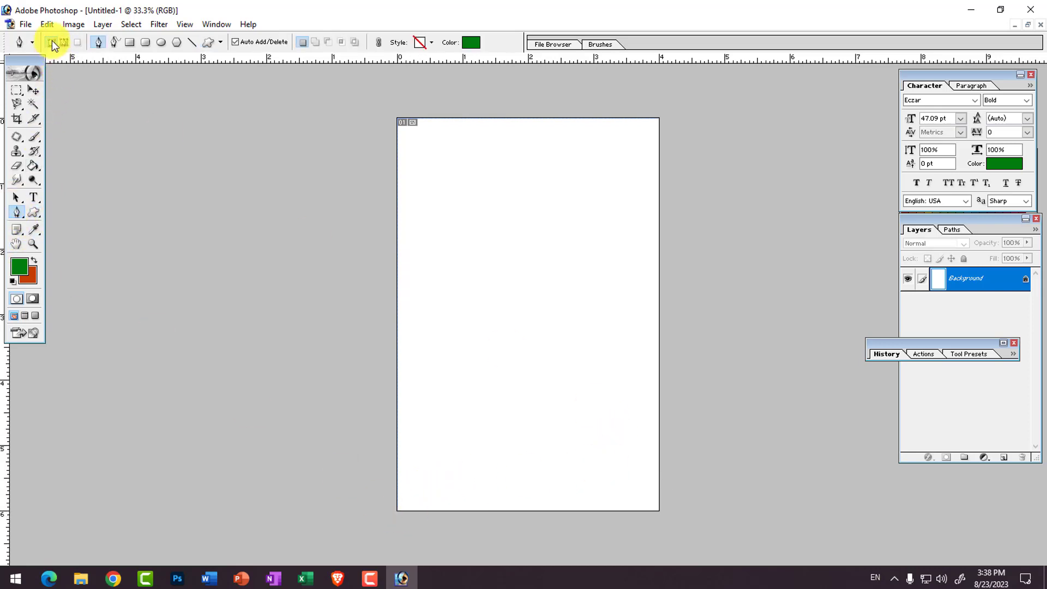
{"action": "left_click", "coordinate": [397, 511]}
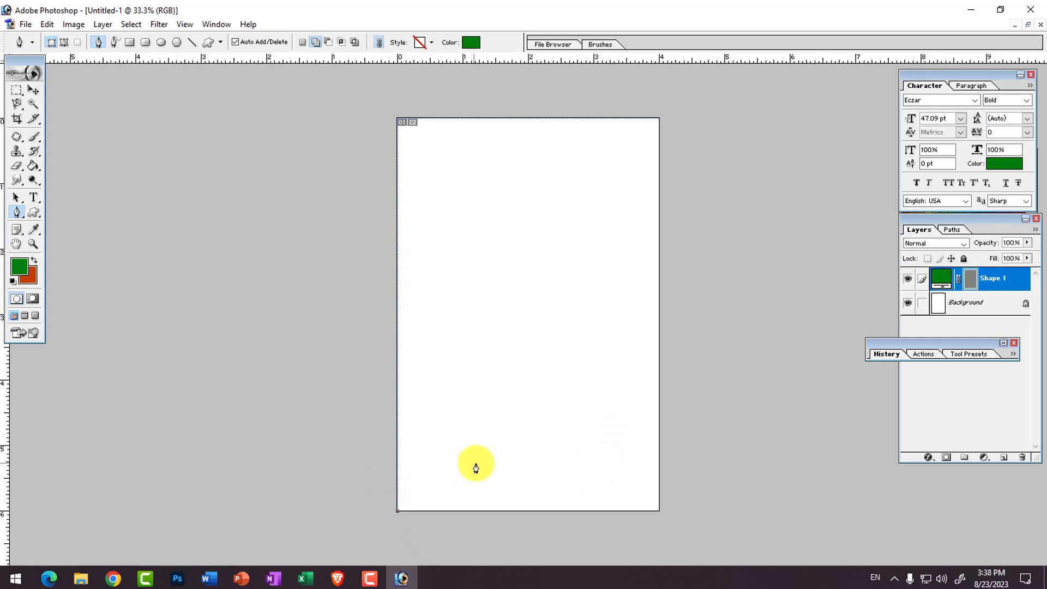
{"action": "left_click_drag", "start_coordinate": [496, 454], "coordinate": [577, 445]}
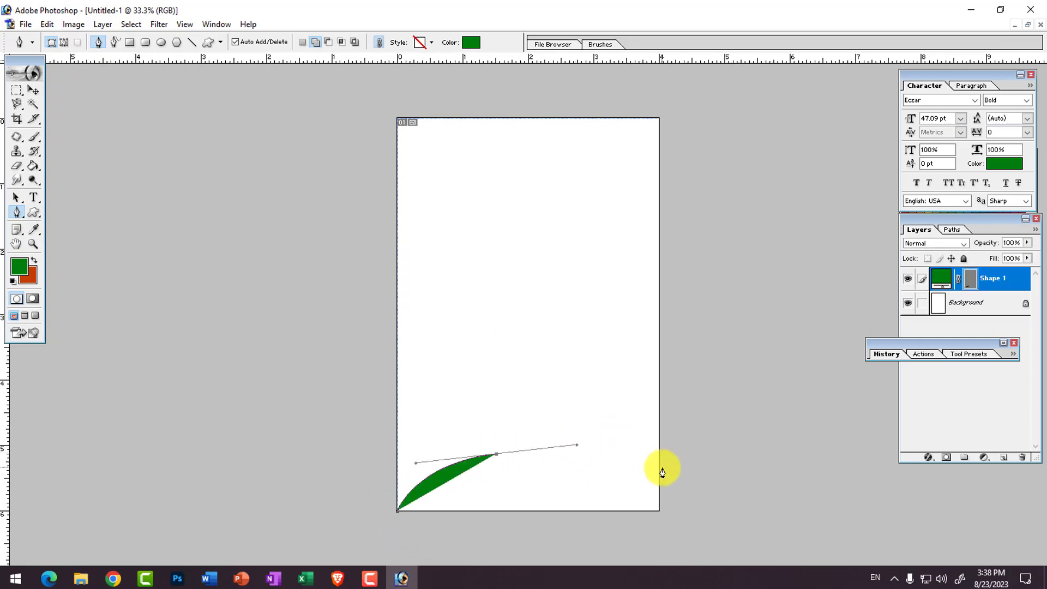
{"action": "left_click_drag", "start_coordinate": [660, 465], "coordinate": [740, 423]}
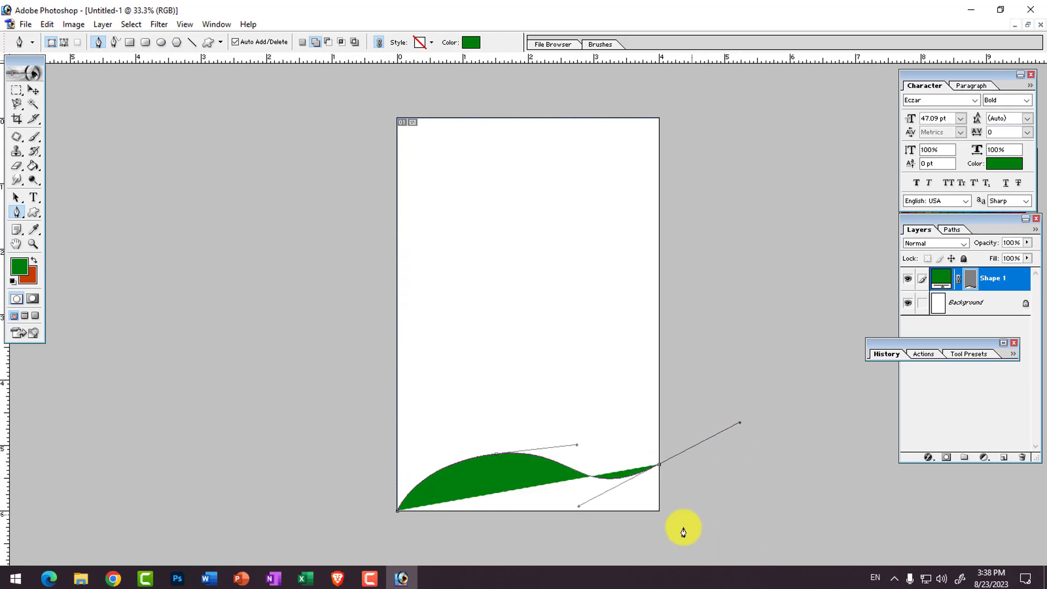
{"action": "left_click", "coordinate": [660, 511]}
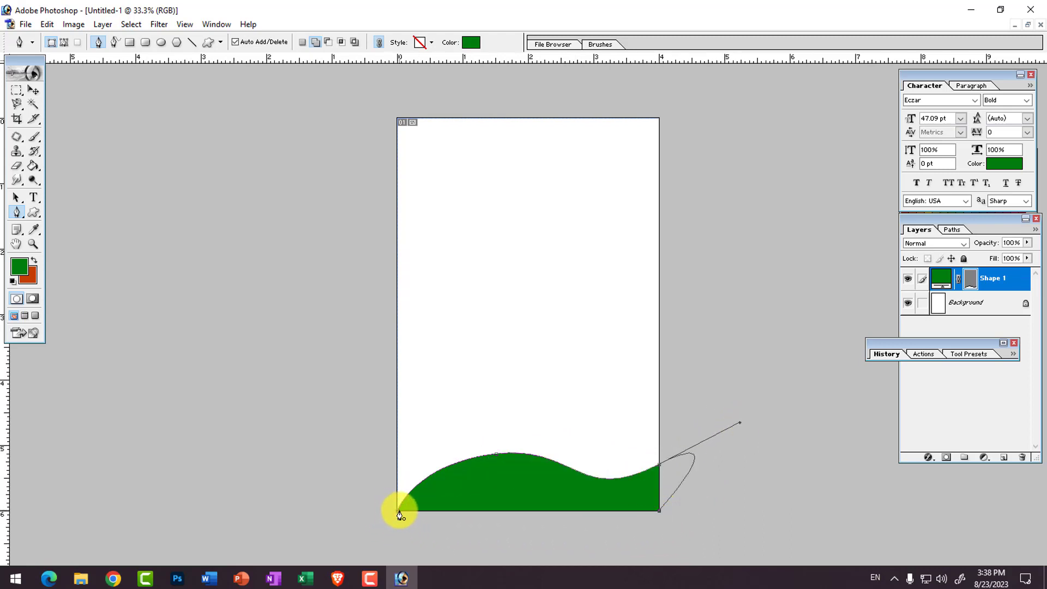
{"action": "left_click", "coordinate": [397, 515]}
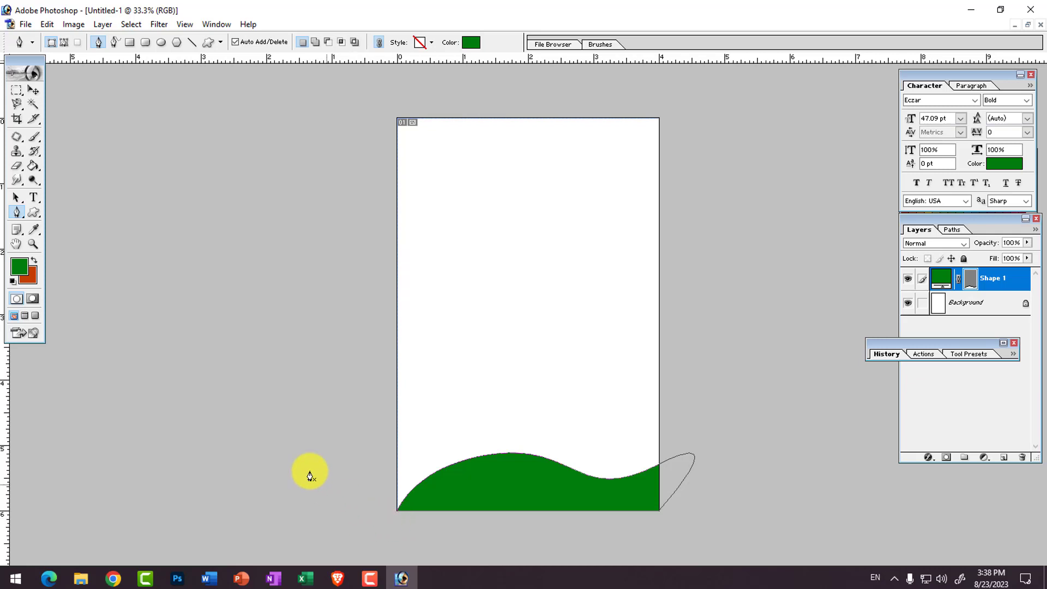
{"action": "left_click", "coordinate": [33, 90]}
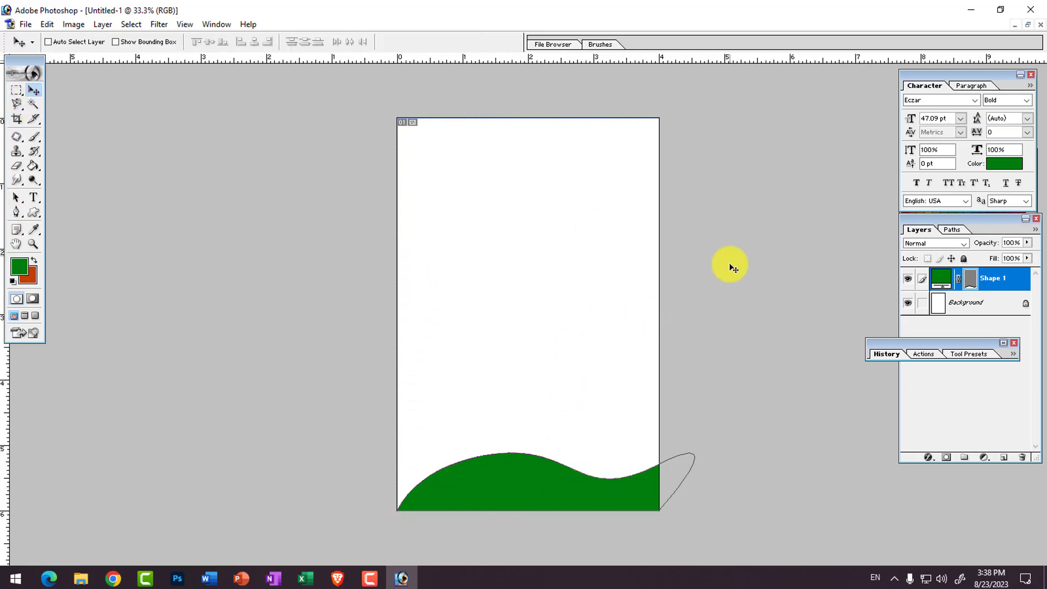
Append the Glass Button Rollovers set to the style presets available for the custom shape
{"action": "left_click", "coordinate": [34, 213]}
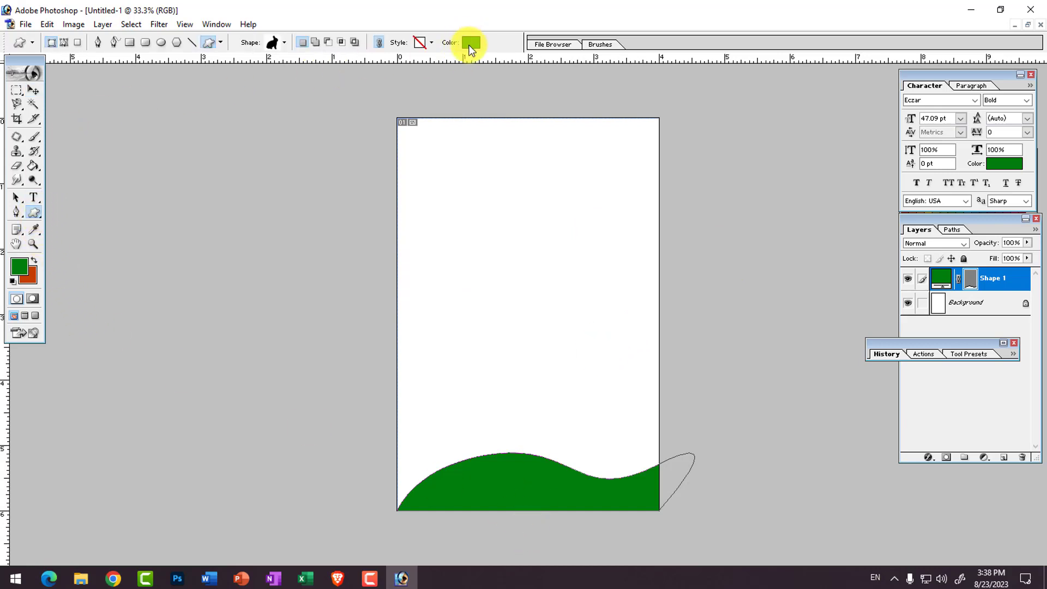
{"action": "left_click", "coordinate": [431, 43]}
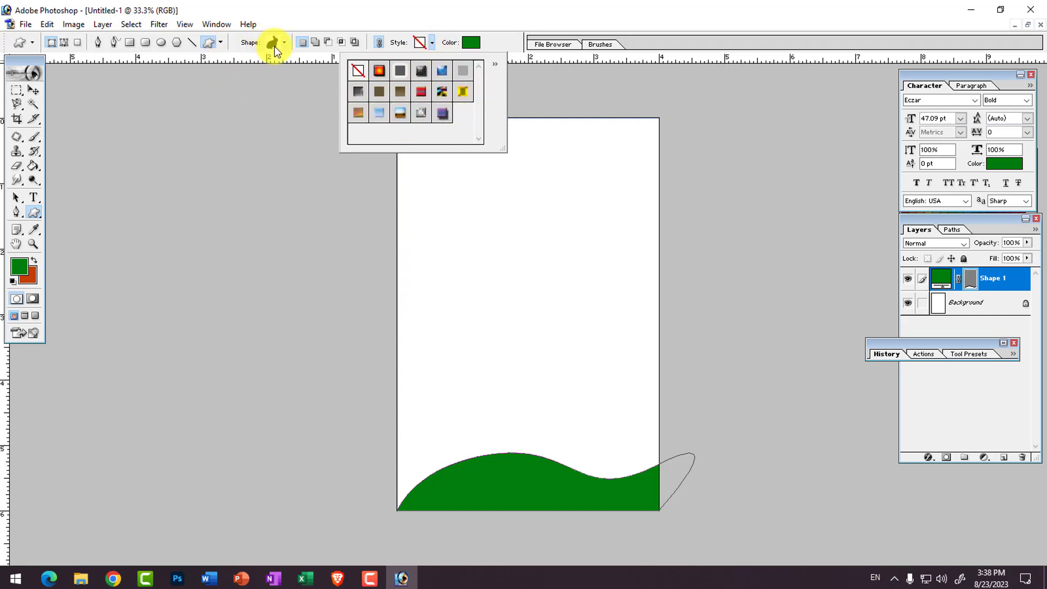
{"action": "left_click", "coordinate": [496, 65]}
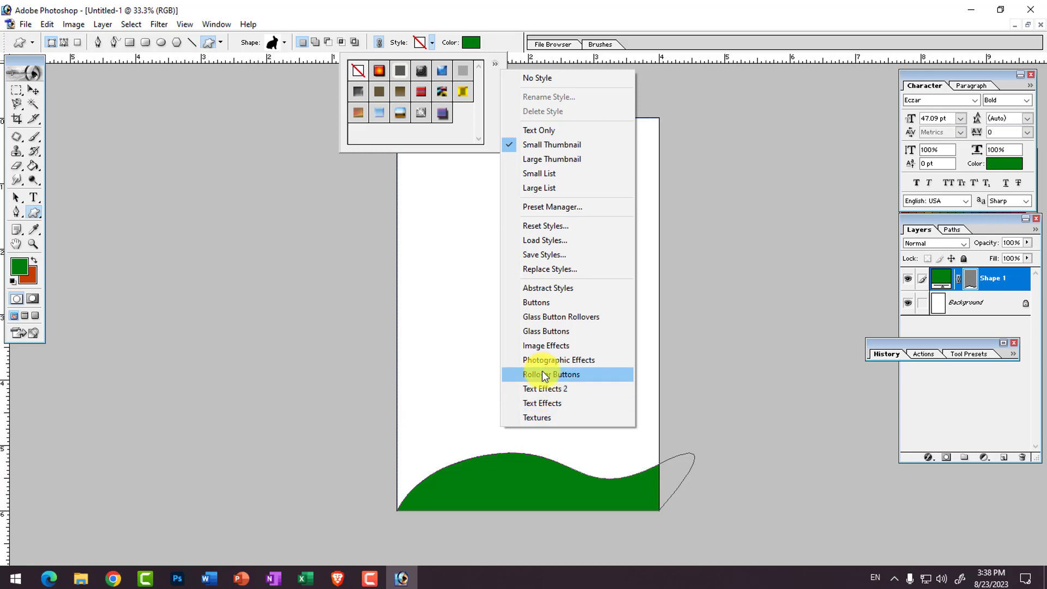
{"action": "left_click", "coordinate": [539, 316]}
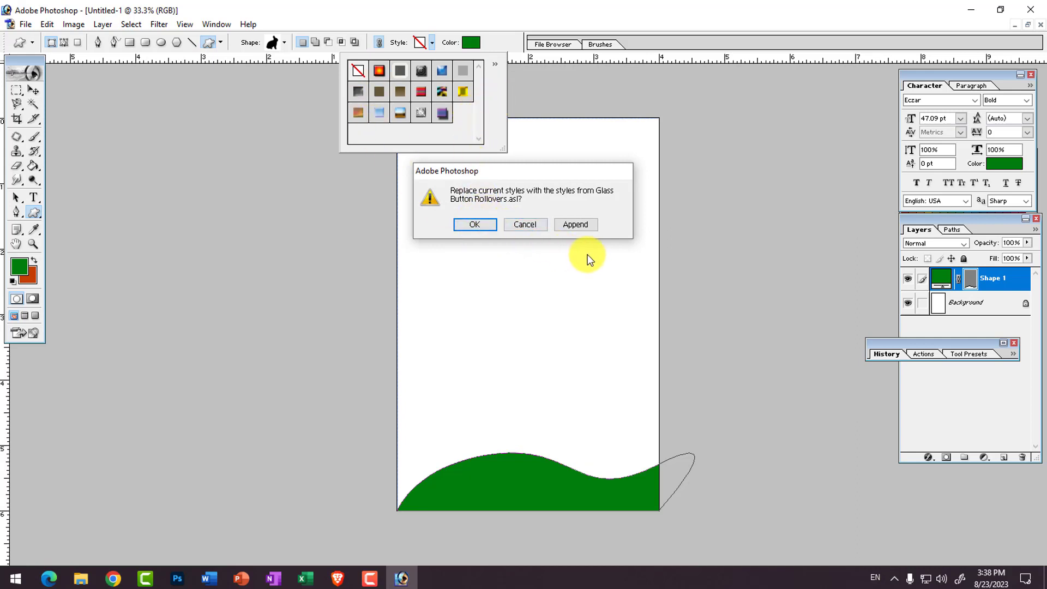
{"action": "left_click", "coordinate": [591, 225]}
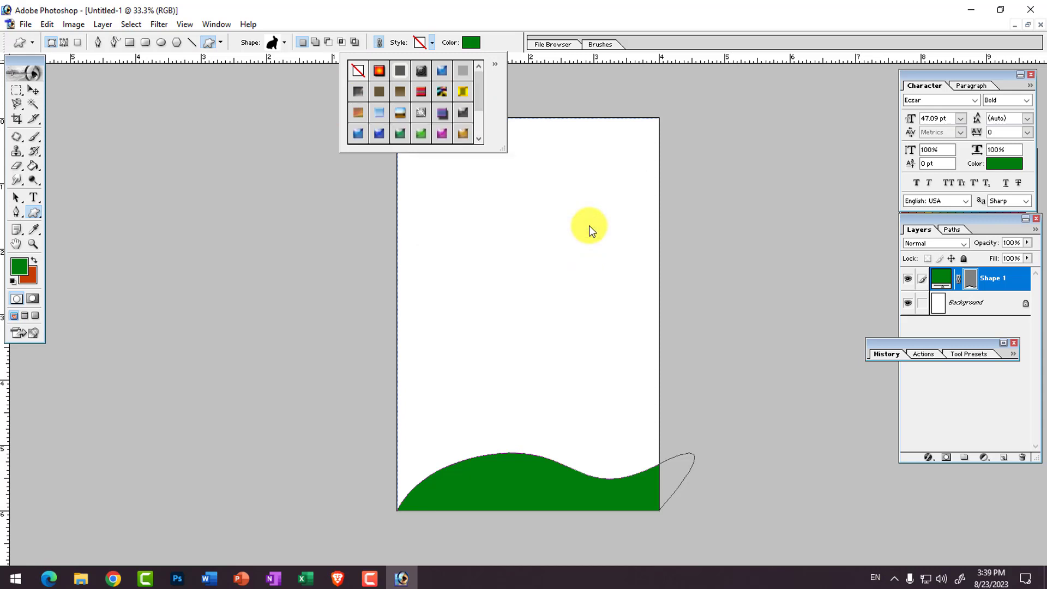
Try out several glass button and texture style presets on the wave shape, ending with the yellow glass style
{"action": "left_click", "coordinate": [423, 133]}
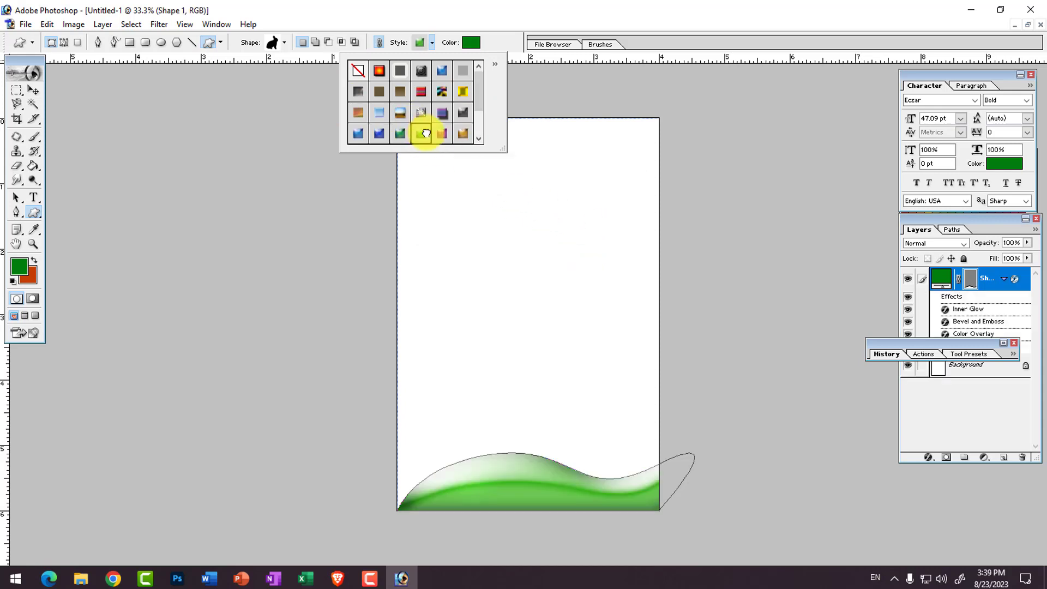
{"action": "left_click", "coordinate": [395, 133]}
{"action": "left_click", "coordinate": [379, 133]}
{"action": "left_click", "coordinate": [358, 133]}
{"action": "left_click", "coordinate": [357, 112]}
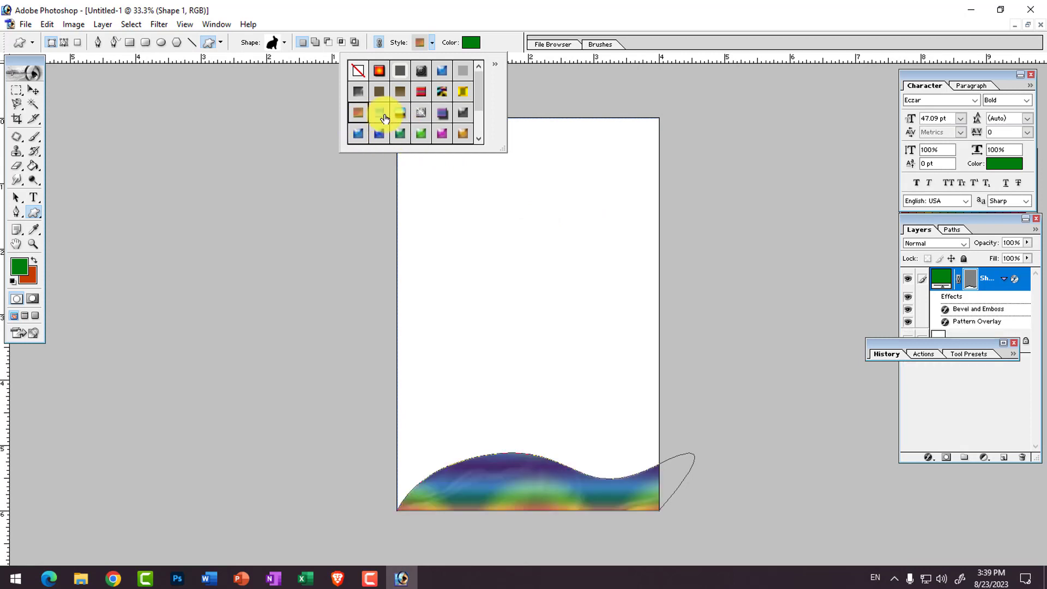
{"action": "left_click", "coordinate": [385, 119]}
{"action": "left_click", "coordinate": [421, 112]}
{"action": "scroll", "coordinate": [467, 131], "scroll_direction": "down", "scroll_amount": 2}
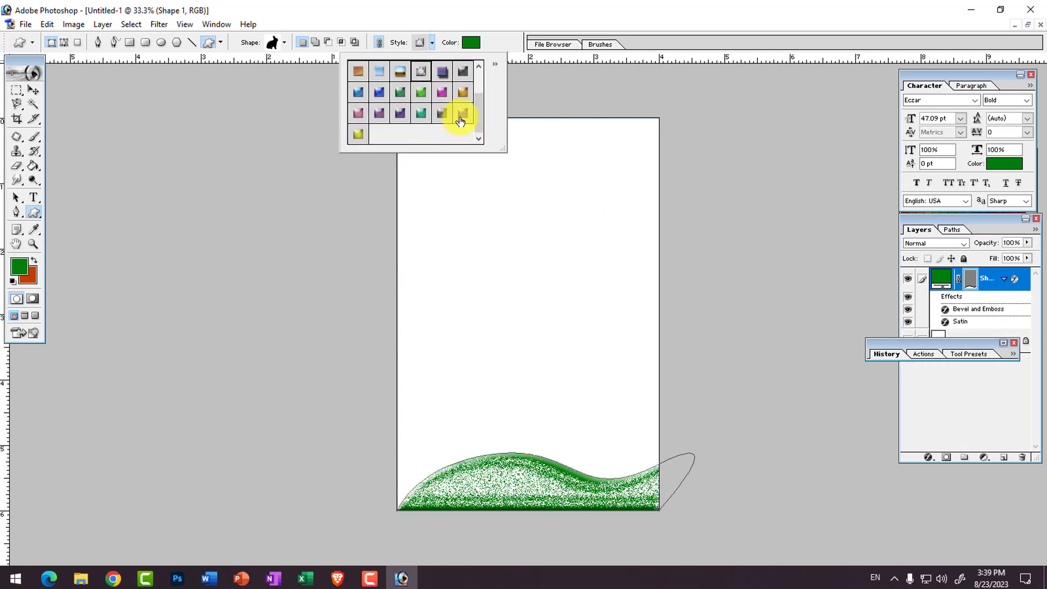
{"action": "left_click", "coordinate": [461, 116]}
{"action": "left_click", "coordinate": [421, 113]}
{"action": "left_click", "coordinate": [358, 132]}
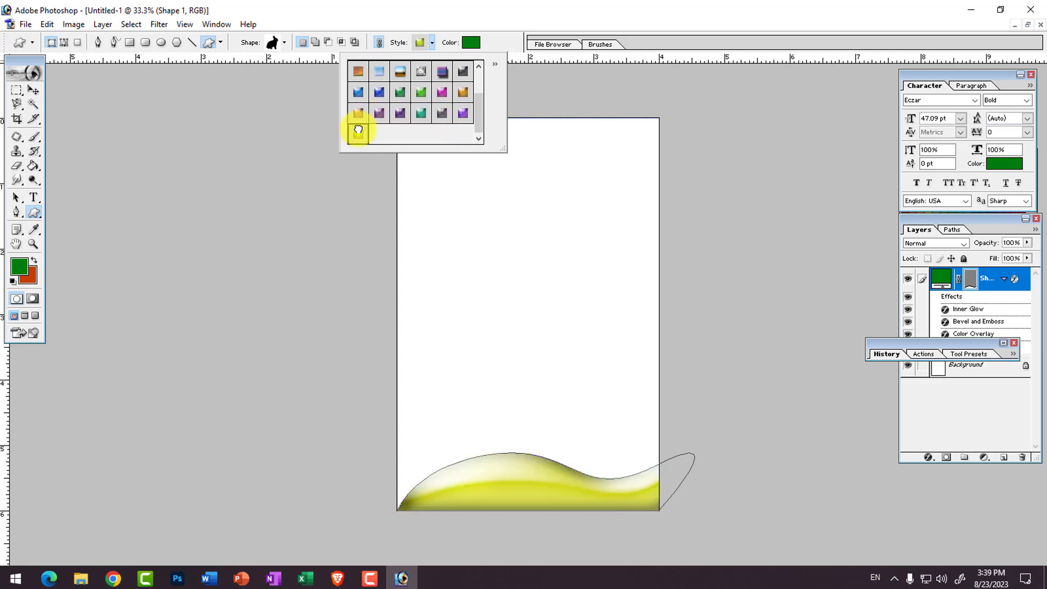
{"action": "left_click", "coordinate": [379, 113]}
{"action": "left_click", "coordinate": [358, 133]}
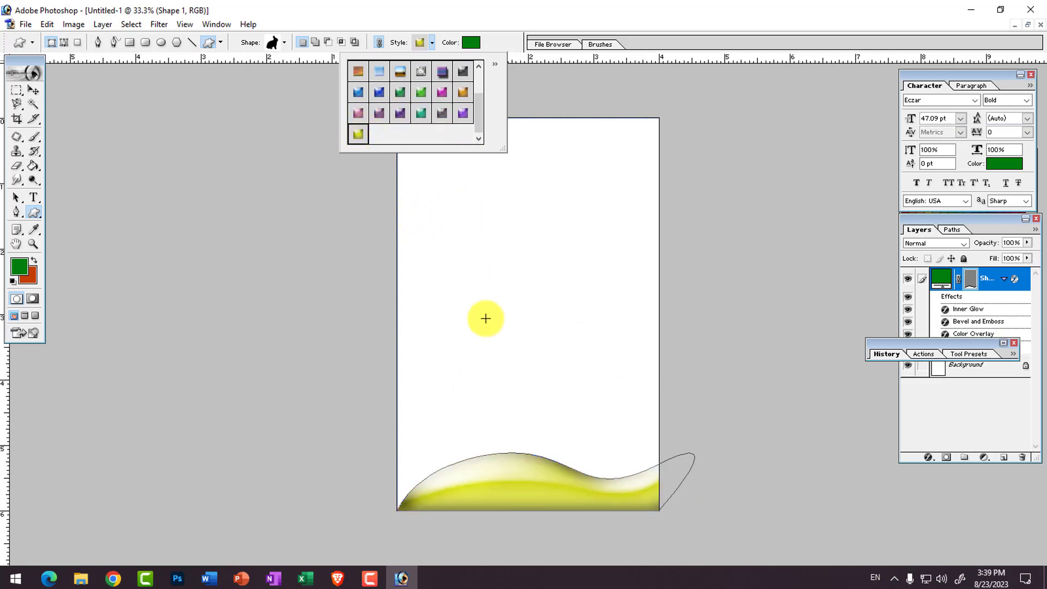
Remove the applied style preset from the wave shape
{"action": "left_click", "coordinate": [431, 43]}
{"action": "left_click", "coordinate": [431, 43]}
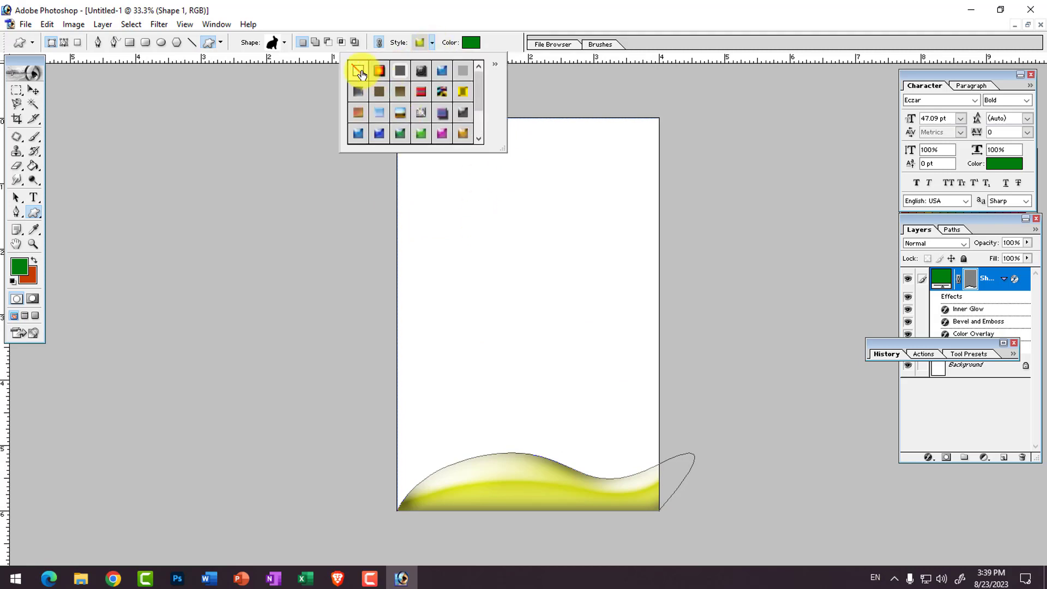
{"action": "left_click", "coordinate": [359, 71]}
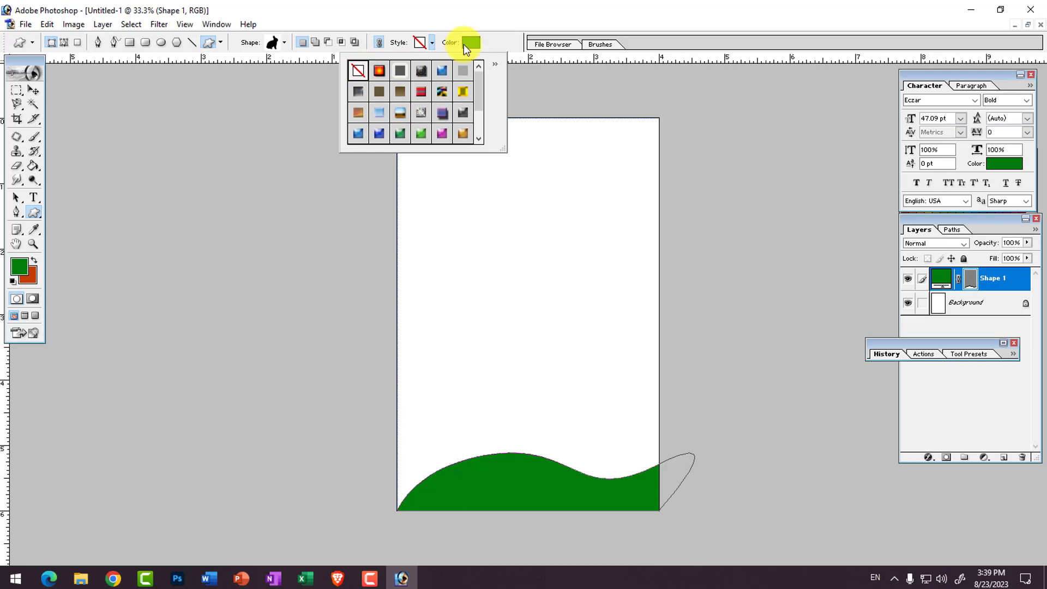
Change the wave shape's fill color to orange F28E00
{"action": "left_click", "coordinate": [471, 43]}
{"action": "left_click", "coordinate": [470, 43]}
{"action": "left_click", "coordinate": [810, 319]}
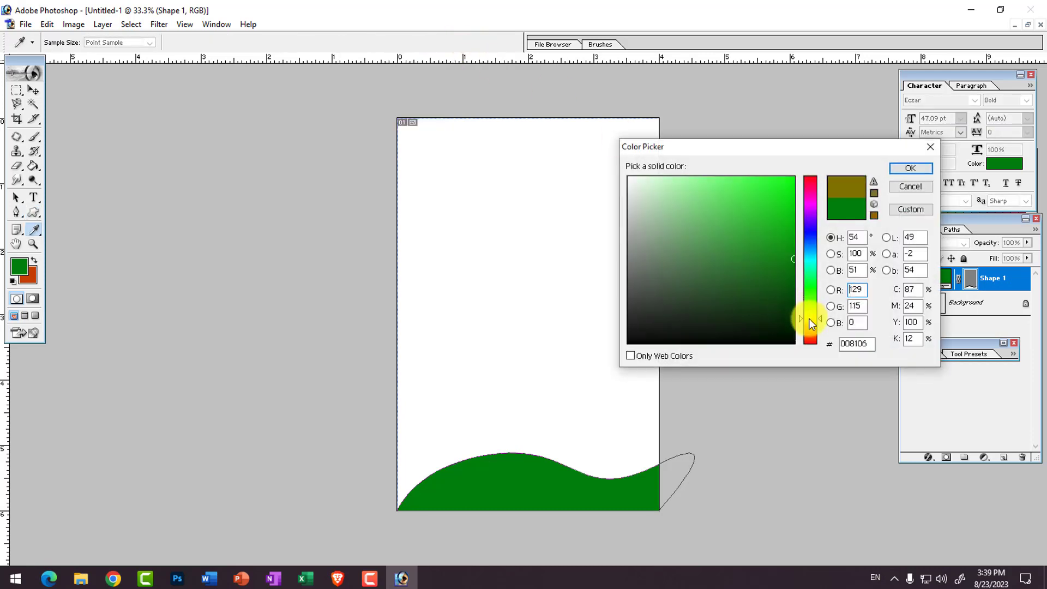
{"action": "left_click", "coordinate": [810, 328]}
{"action": "left_click_drag", "start_coordinate": [777, 266], "coordinate": [823, 182]}
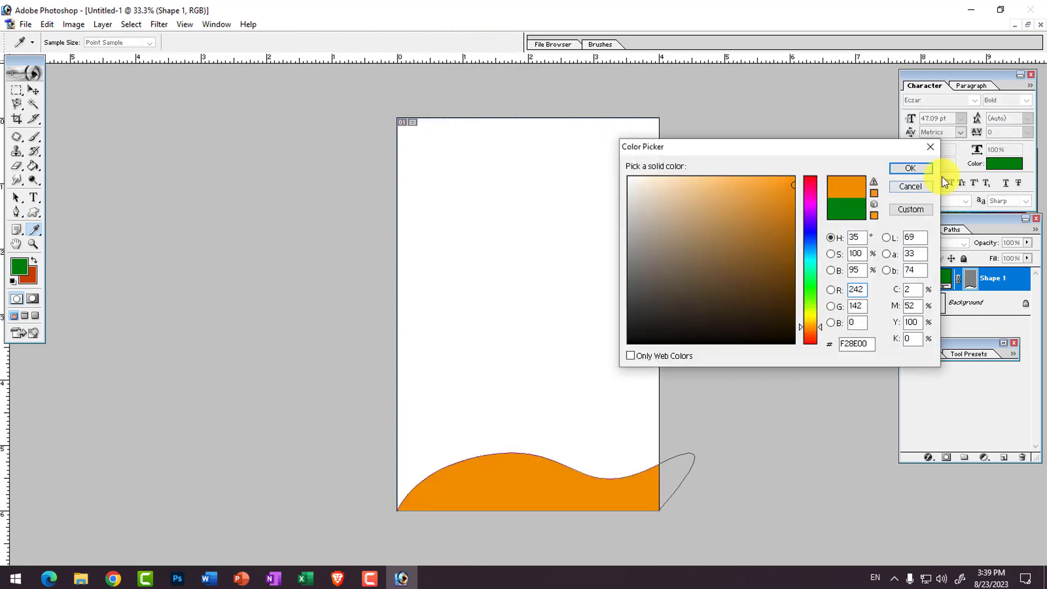
{"action": "left_click", "coordinate": [921, 169]}
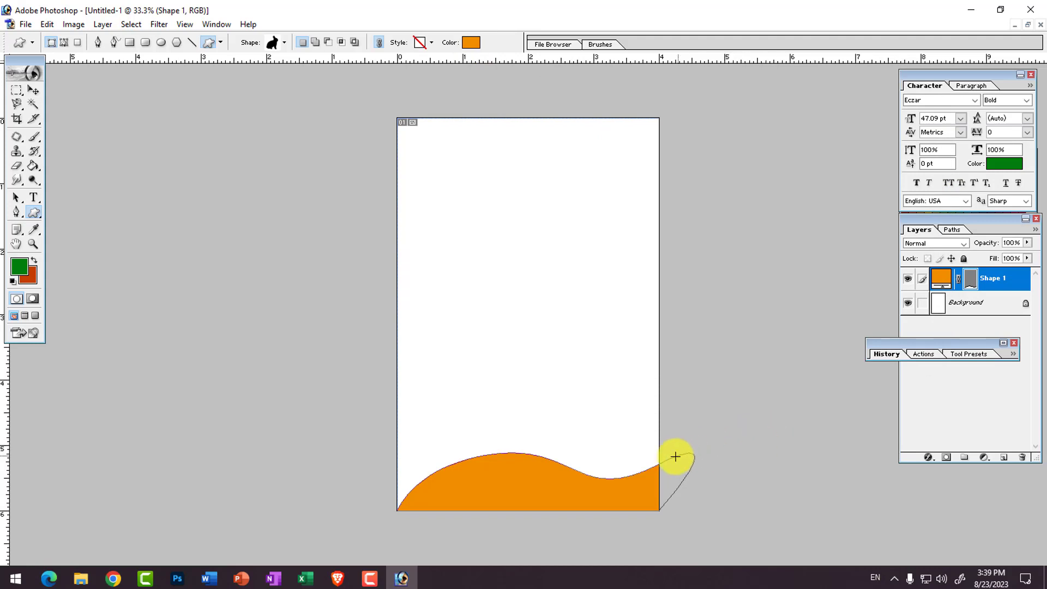
Switch to the Ellipse tool and close the wave document without saving it
{"action": "right_click", "coordinate": [33, 216]}
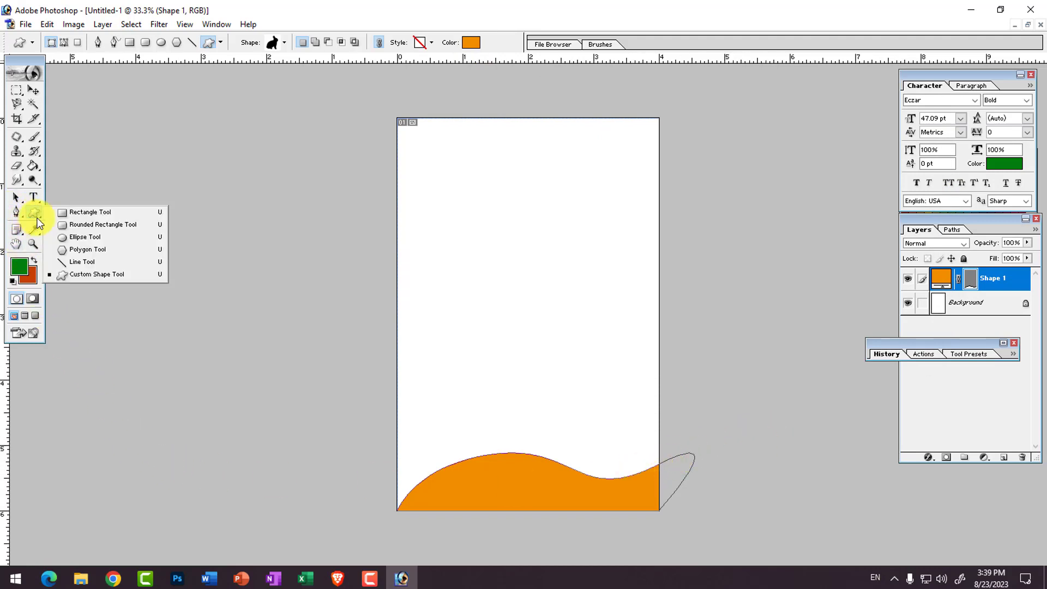
{"action": "left_click", "coordinate": [76, 237]}
{"action": "key", "text": "ctrl+plus"}
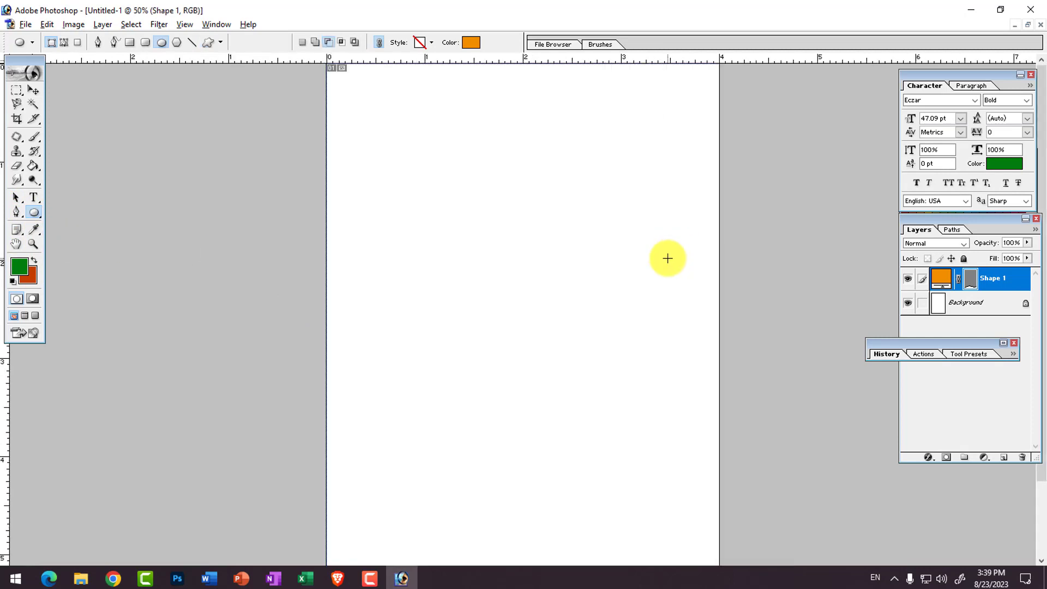
{"action": "key", "text": "ctrl+w"}
{"action": "left_click", "coordinate": [526, 222]}
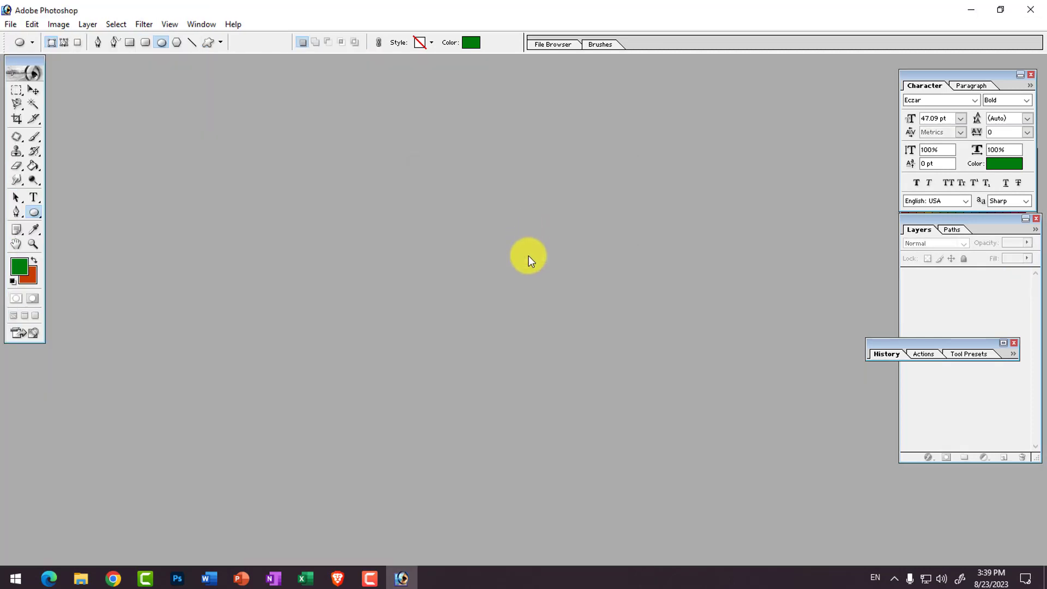
{"action": "key", "text": "ctrl+n"}
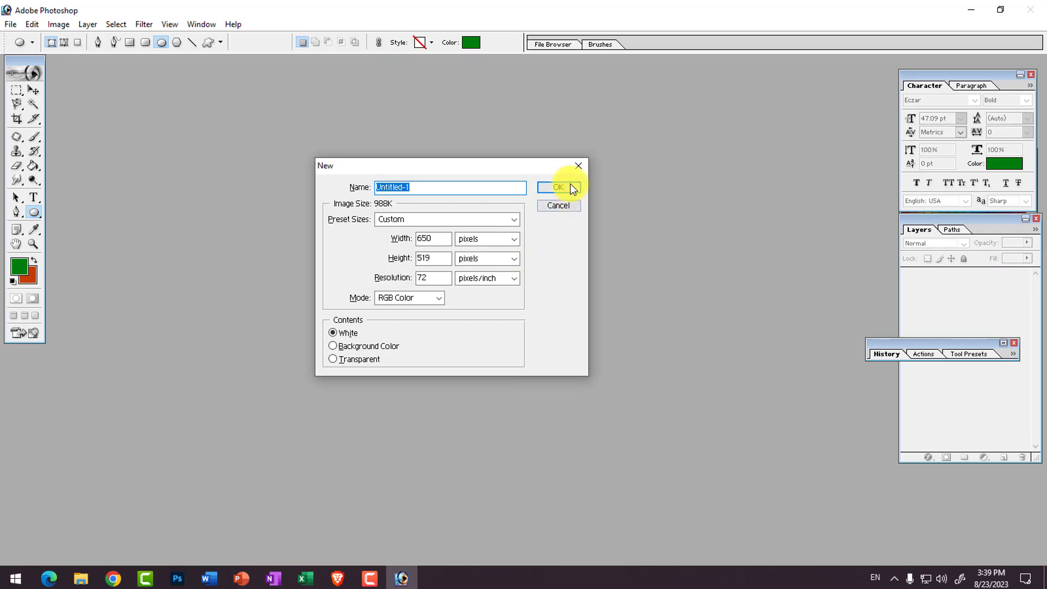
{"action": "left_click", "coordinate": [573, 189]}
{"action": "left_click", "coordinate": [483, 66]}
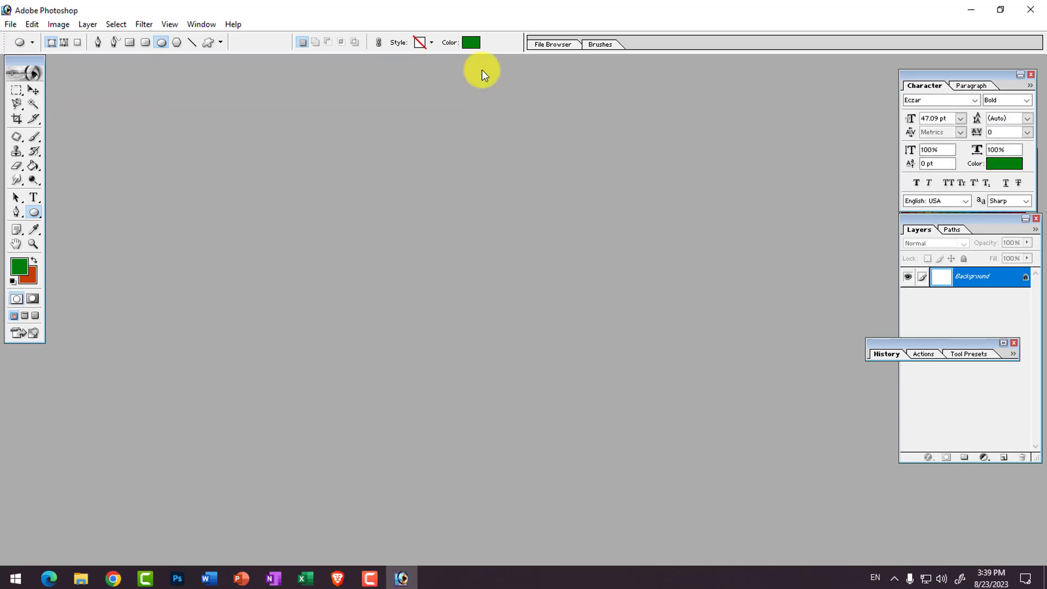
{"action": "key", "text": "ctrl+o"}
{"action": "left_click", "coordinate": [676, 347]}
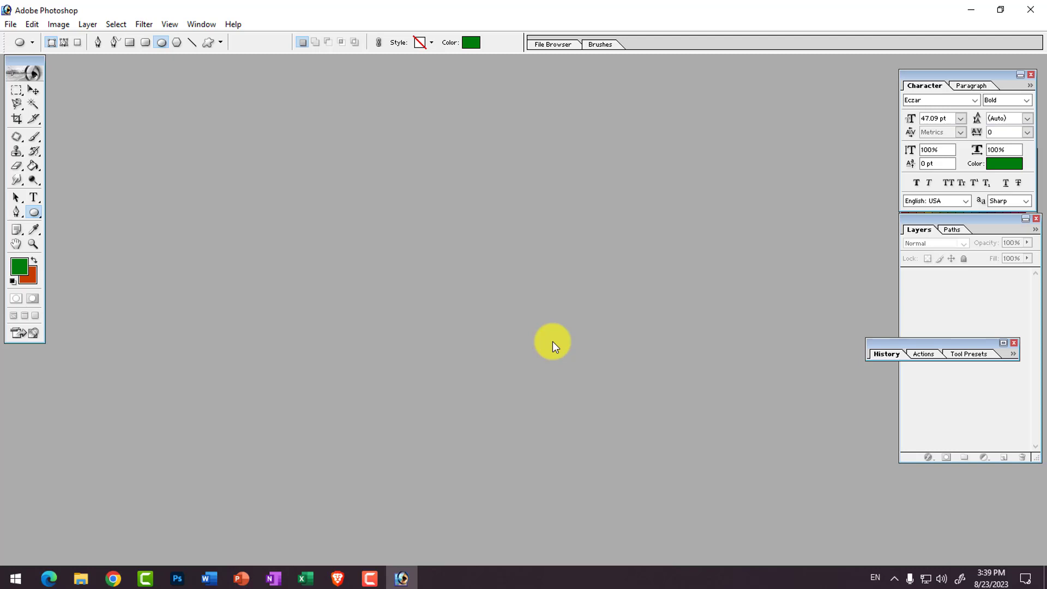
Create a new white RGB document from the 4 x 6 preset at 300 pixels/inch and maximize its window
{"action": "key", "text": "ctrl+n"}
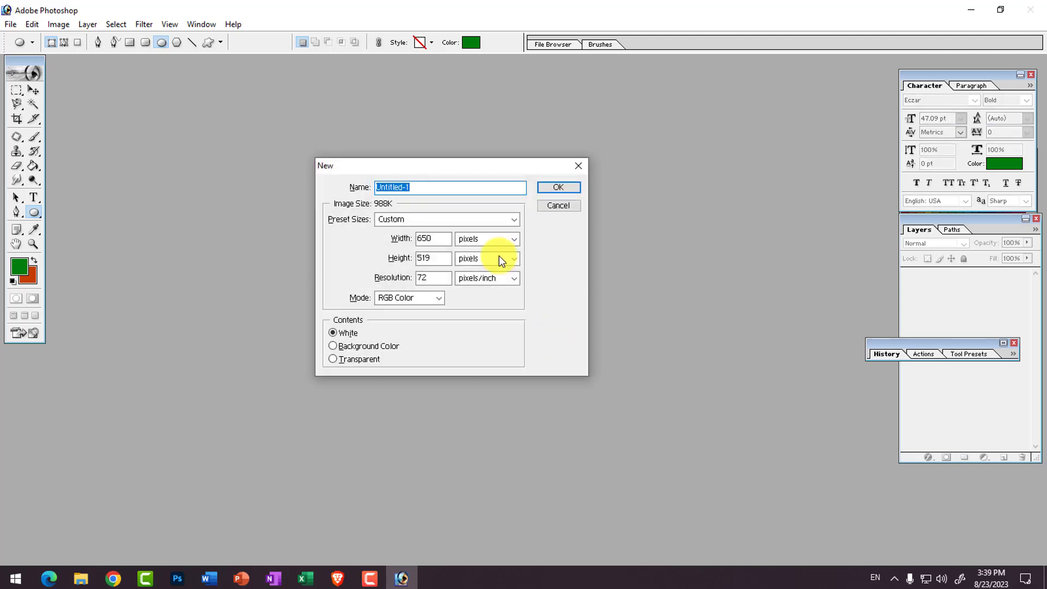
{"action": "left_click", "coordinate": [416, 219]}
{"action": "left_click", "coordinate": [389, 326]}
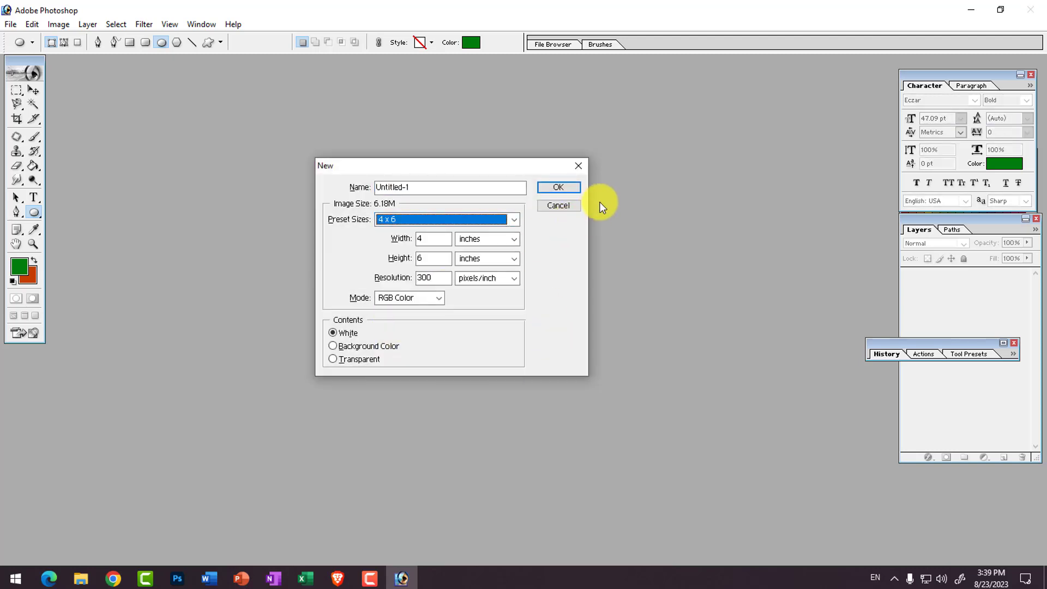
{"action": "left_click", "coordinate": [576, 191]}
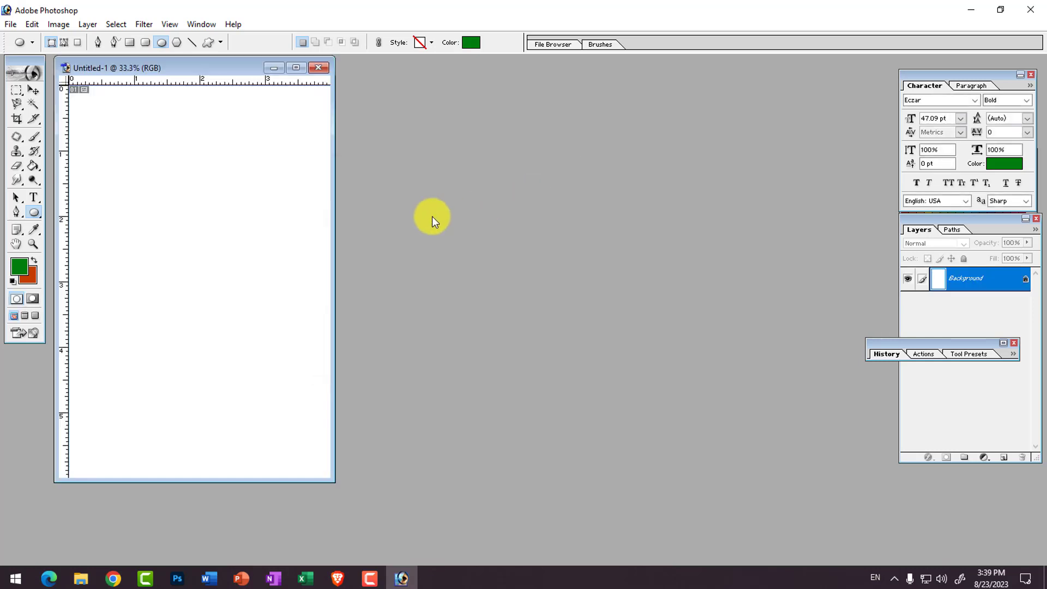
{"action": "left_click", "coordinate": [297, 67]}
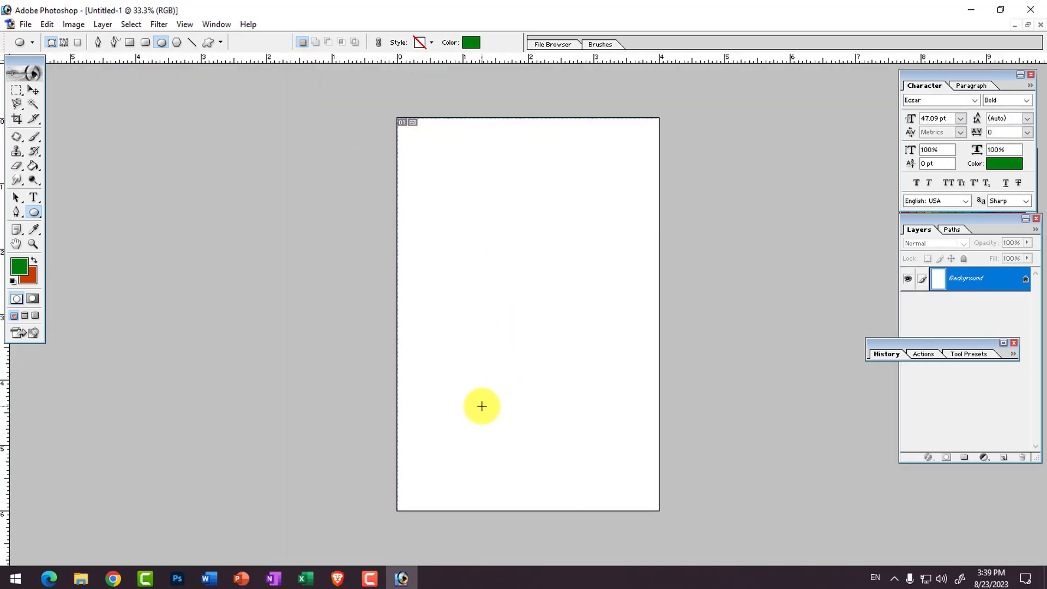
Draw an ellipse about 1.3 by 0.8 inches in the upper half of the page and recolor it black (000000)
{"action": "left_click", "coordinate": [574, 285]}
{"action": "left_click_drag", "start_coordinate": [441, 221], "coordinate": [565, 303]}
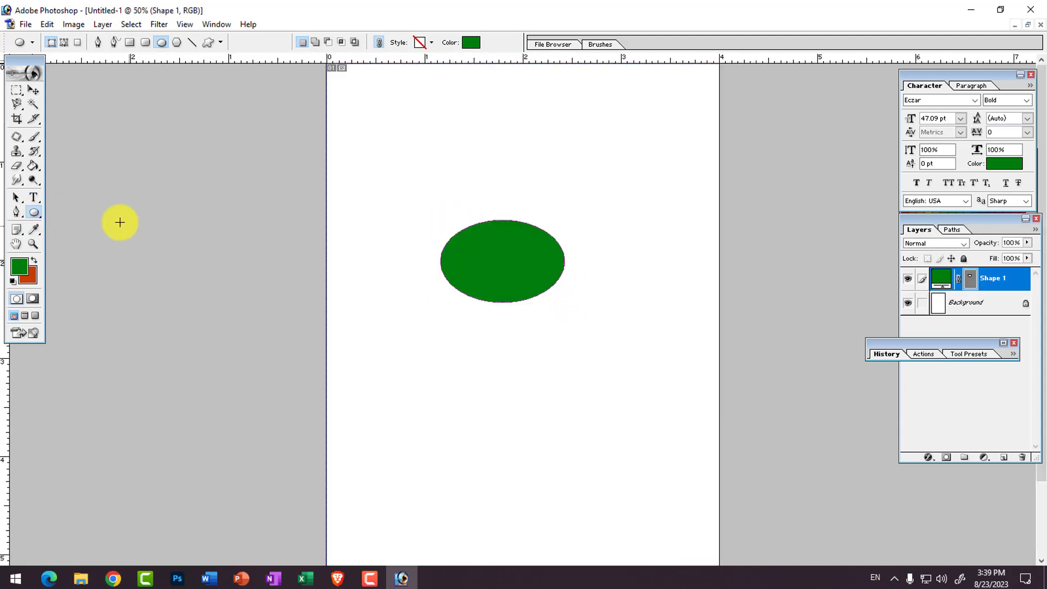
{"action": "left_click", "coordinate": [34, 198]}
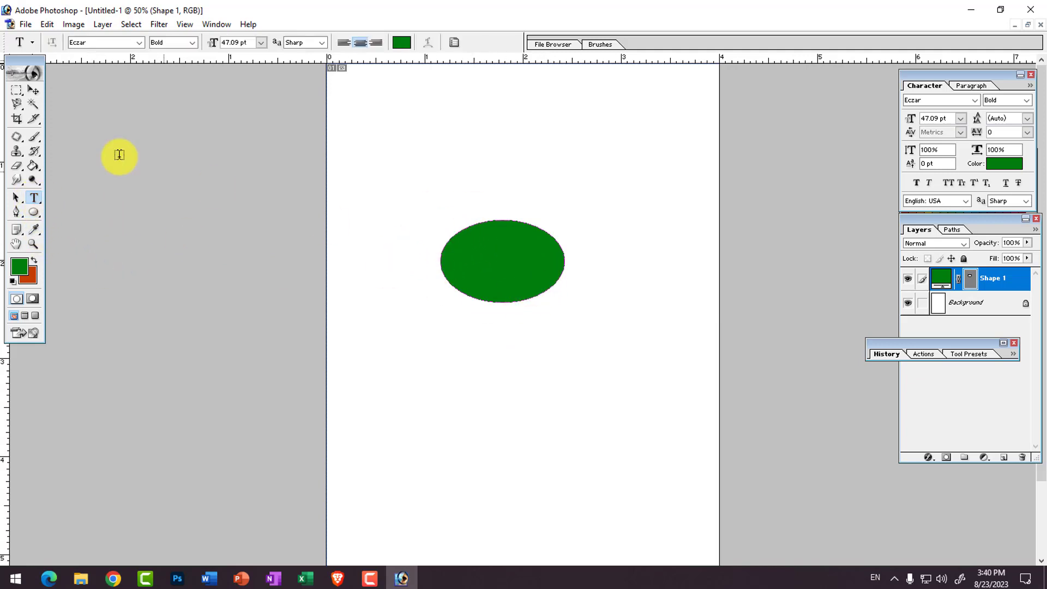
{"action": "left_click", "coordinate": [34, 90]}
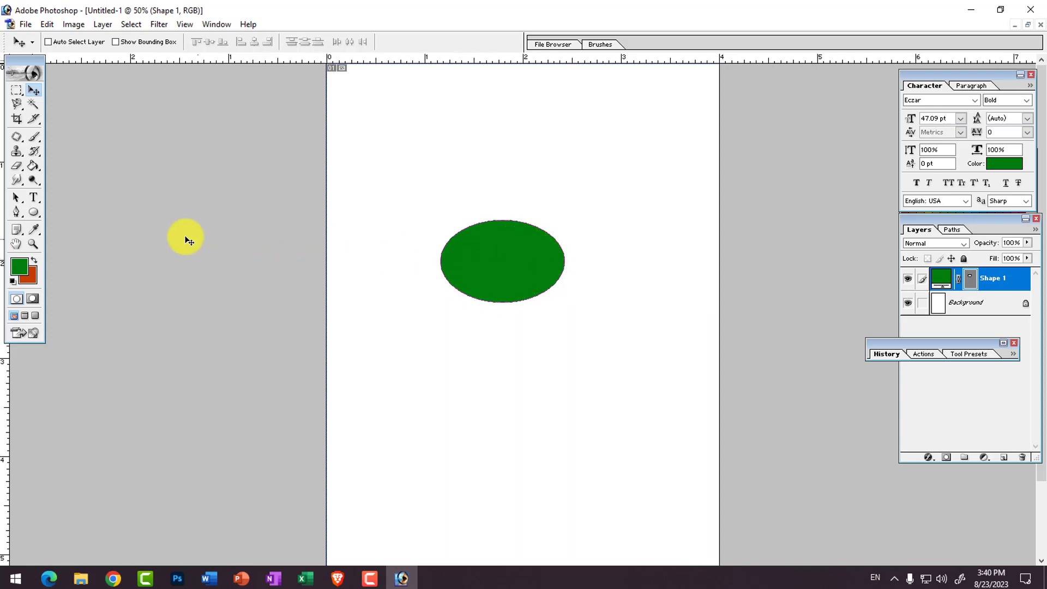
{"action": "left_click", "coordinate": [31, 209]}
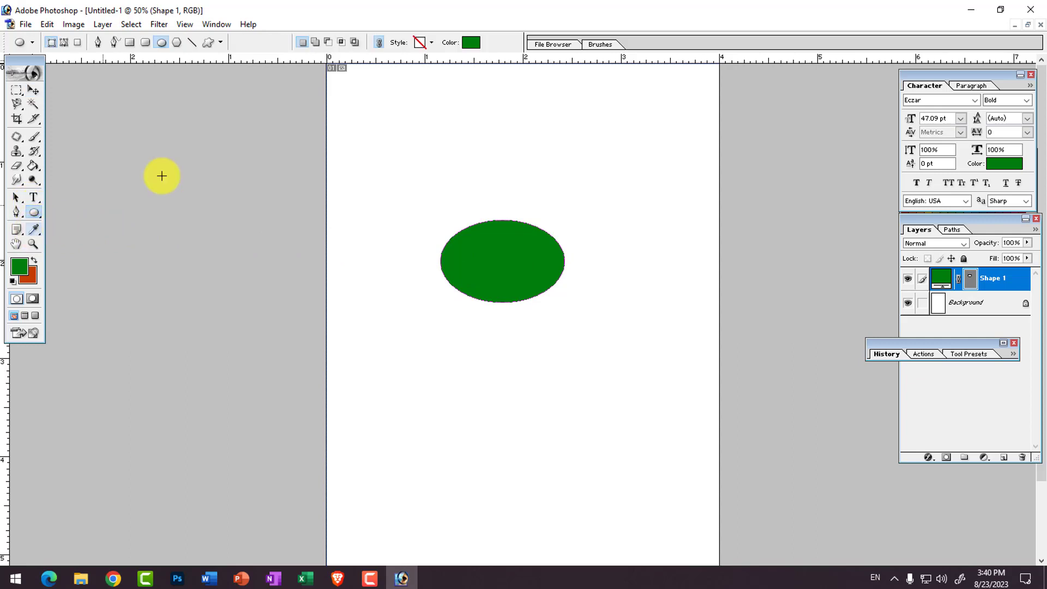
{"action": "key", "text": "i"}
{"action": "left_click_drag", "start_coordinate": [736, 285], "coordinate": [614, 362]}
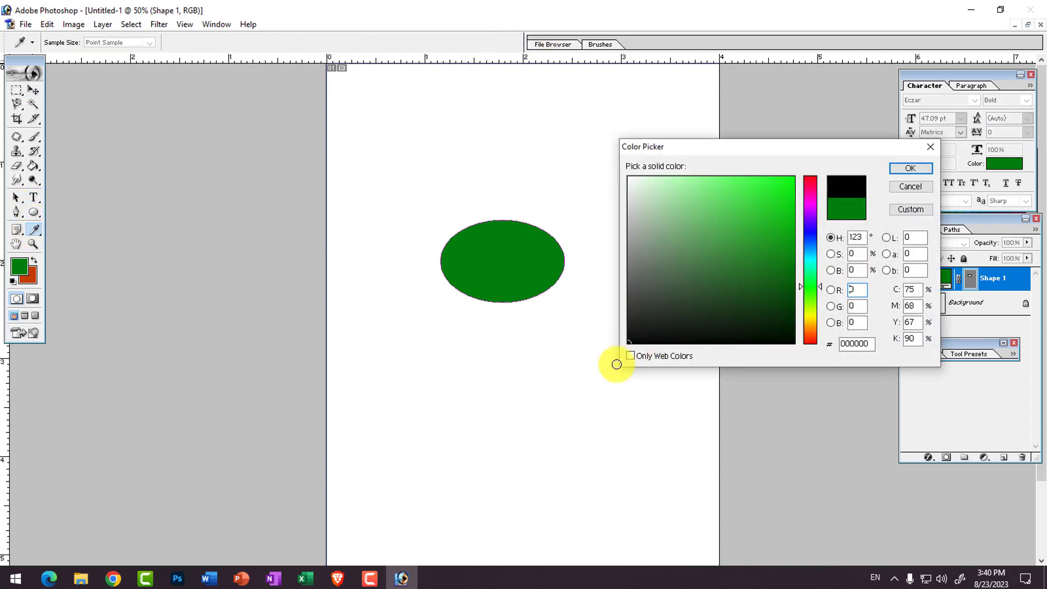
{"action": "left_click", "coordinate": [903, 171]}
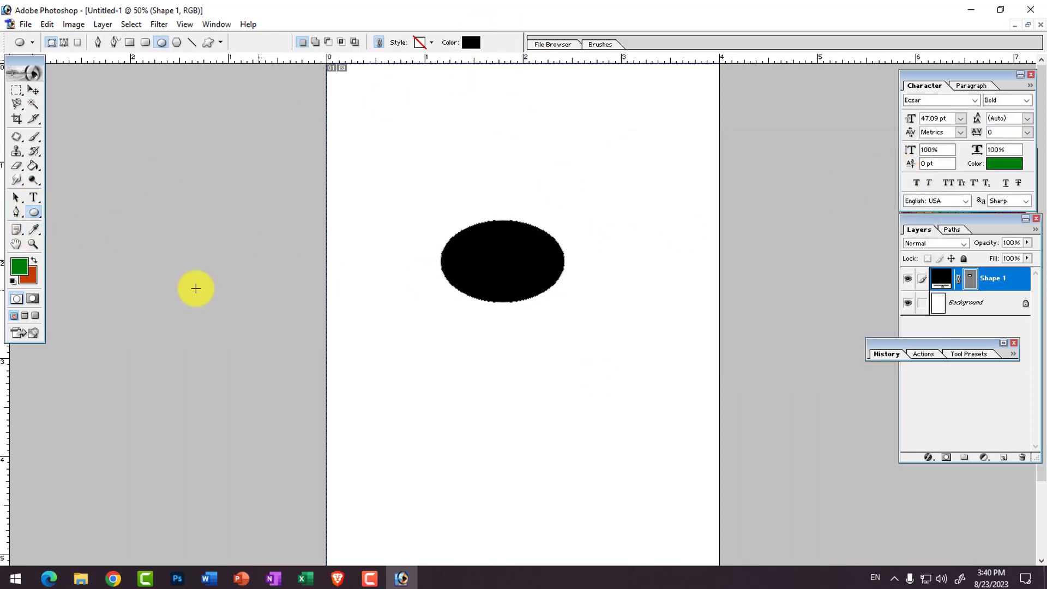
Add the text SSW in Eczar Bold at 47.09 pt, partly overlapping the black ellipse
{"action": "key", "text": "t"}
{"action": "key", "text": "ctrl+plus"}
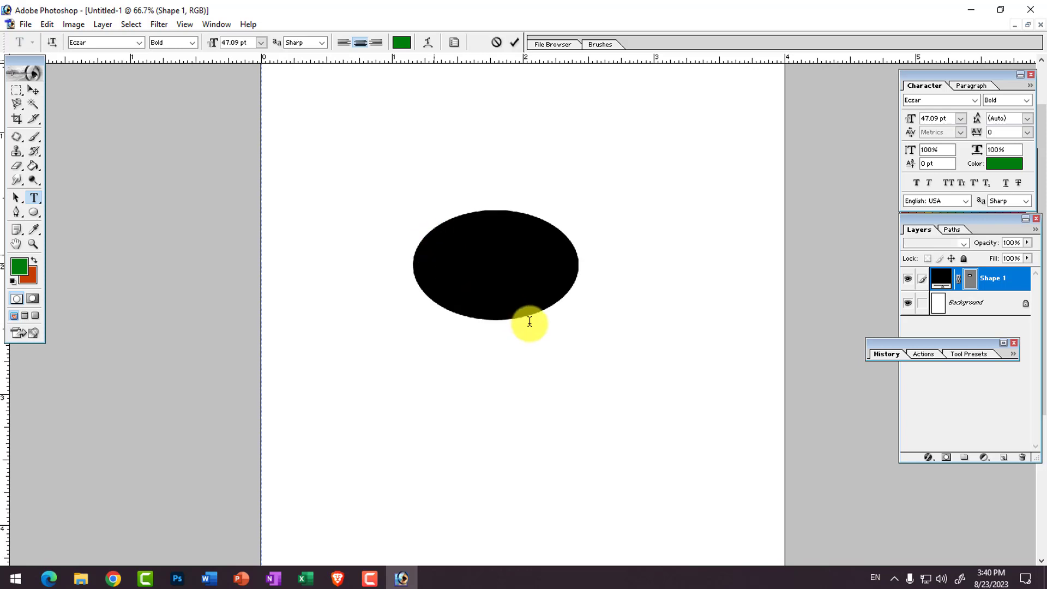
{"action": "left_click", "coordinate": [529, 322]}
{"action": "type", "text": "SSW"}
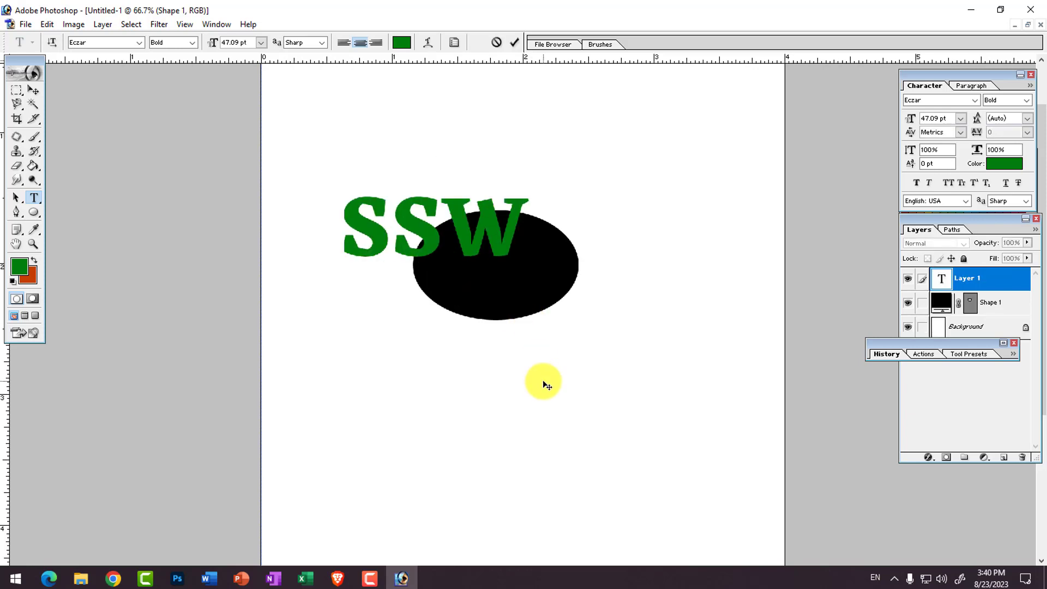
Change the color of the whole SSW text to white (FFFFFF)
{"action": "key", "text": "ctrl+a"}
{"action": "left_click", "coordinate": [399, 44]}
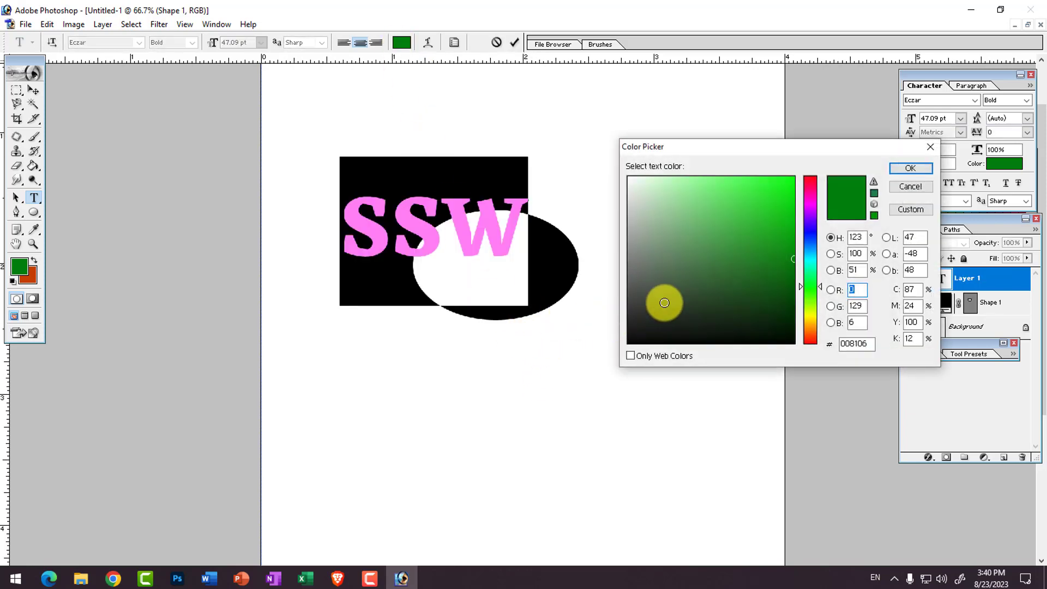
{"action": "left_click", "coordinate": [582, 152]}
{"action": "left_click", "coordinate": [911, 168]}
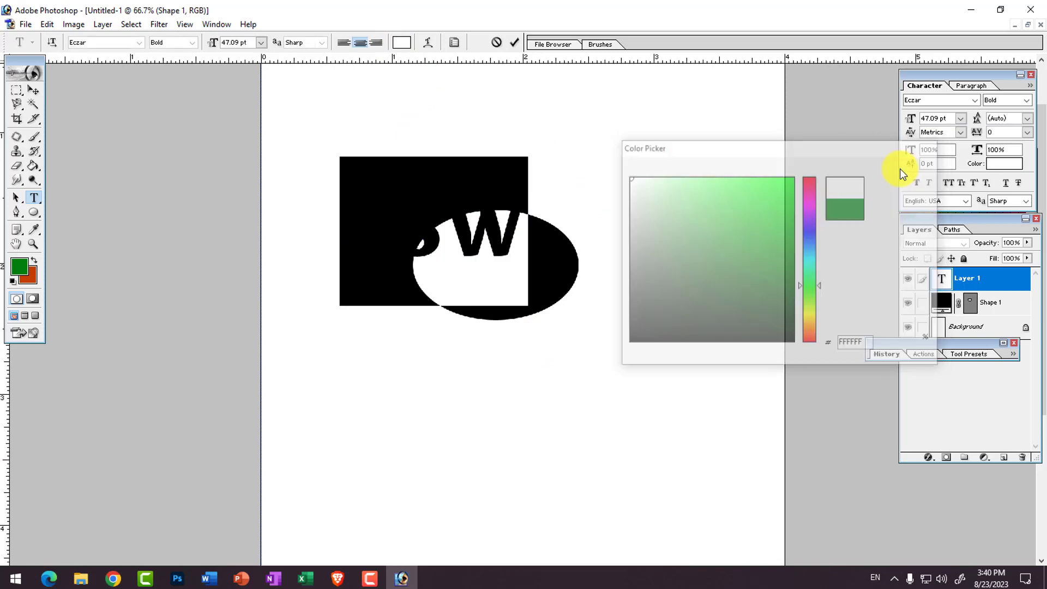
Move the SSW text onto the black ellipse, scale it to about 79.9%, and center it inside
{"action": "left_click", "coordinate": [33, 91]}
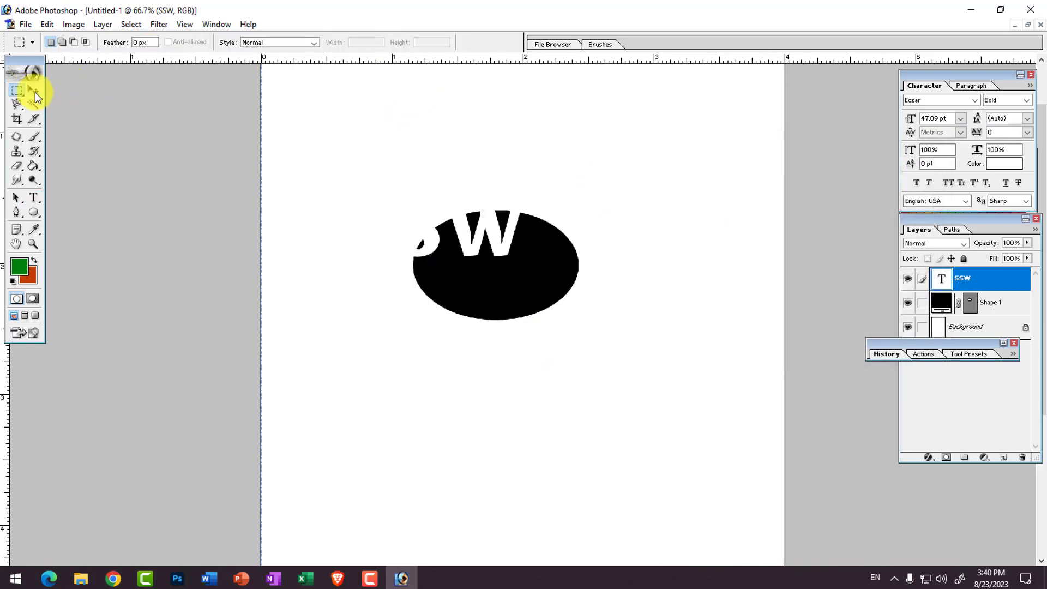
{"action": "left_click_drag", "start_coordinate": [416, 255], "coordinate": [572, 290]}
{"action": "key", "text": "ctrl+t"}
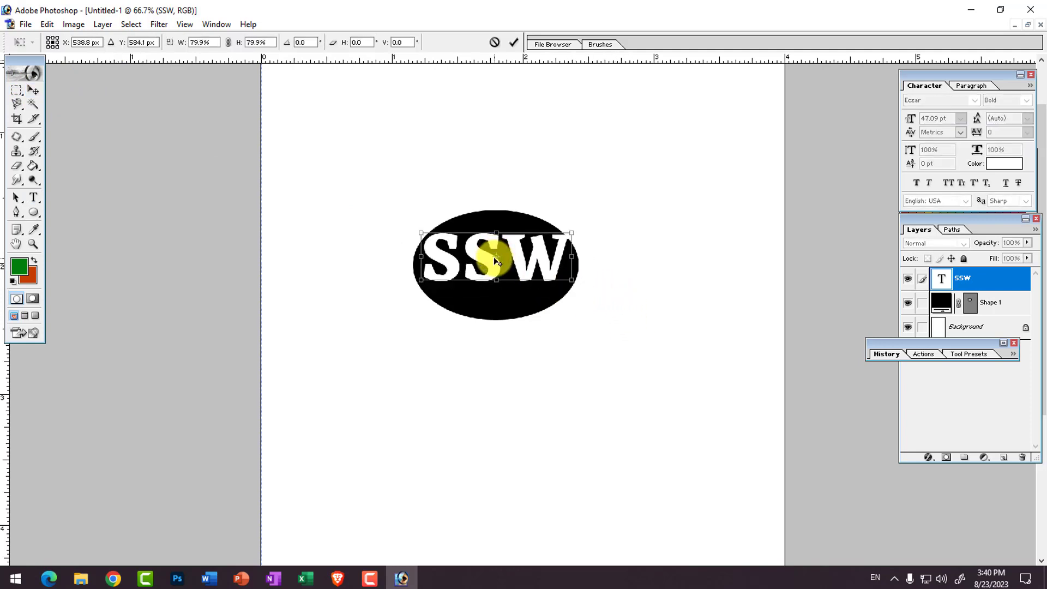
{"action": "left_click_drag", "start_coordinate": [494, 260], "coordinate": [492, 266]}
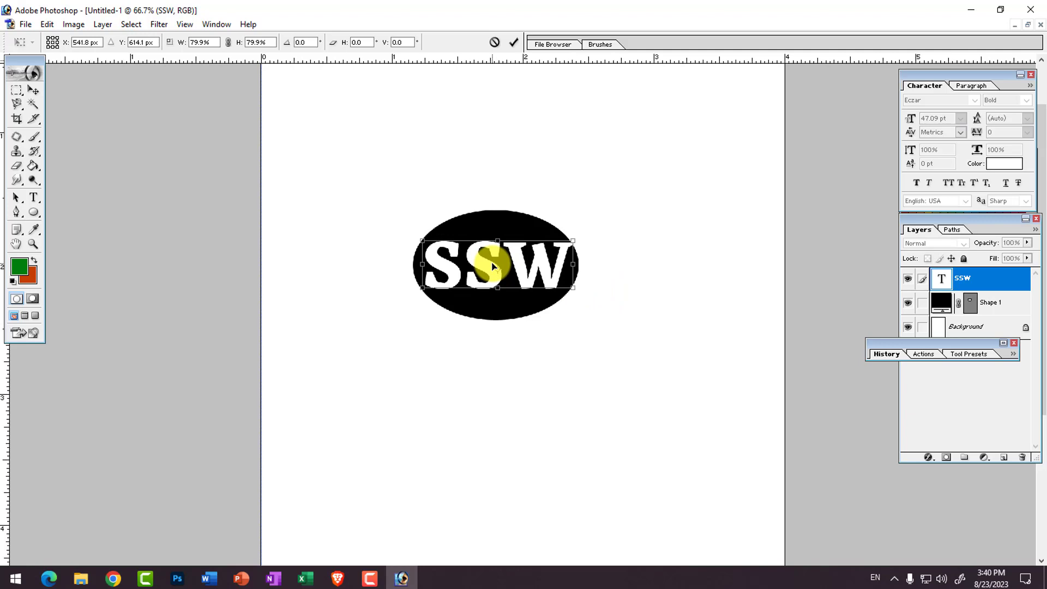
{"action": "key", "text": "Return"}
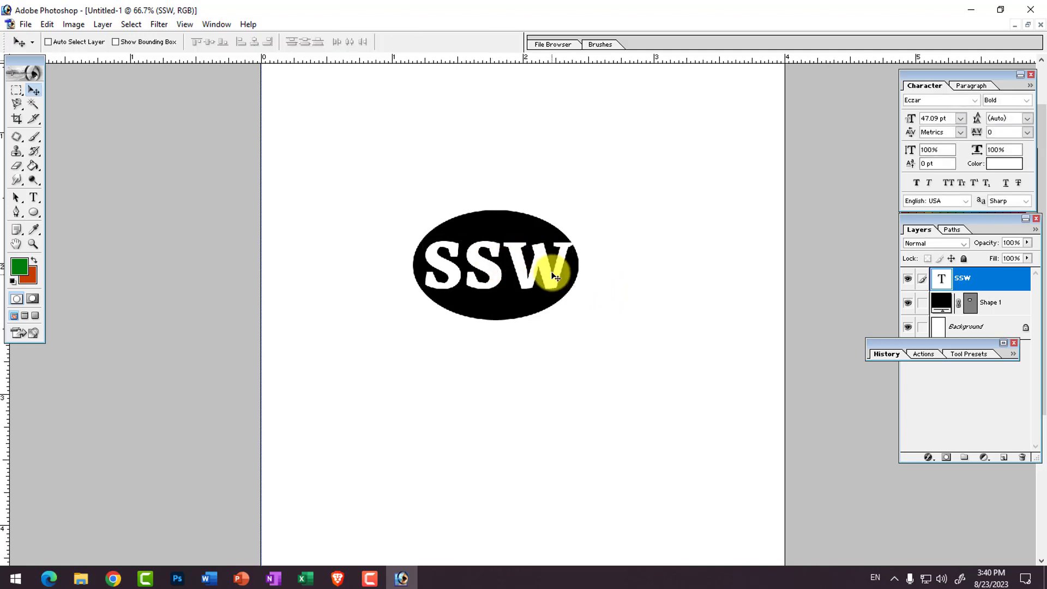
Select the black ellipse layer and flatten the shape to about 81.5% of its height with Free Transform
{"action": "right_click", "coordinate": [491, 221]}
{"action": "left_click", "coordinate": [498, 225]}
{"action": "key", "text": "ctrl+r"}
{"action": "key", "text": "ctrl+t"}
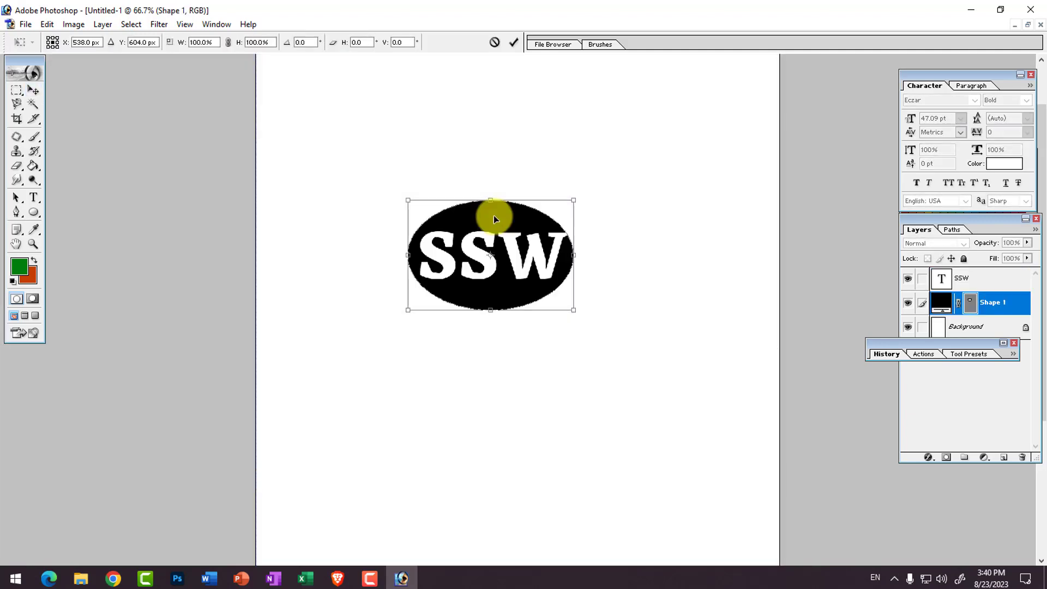
{"action": "left_click_drag", "start_coordinate": [494, 203], "coordinate": [492, 216]}
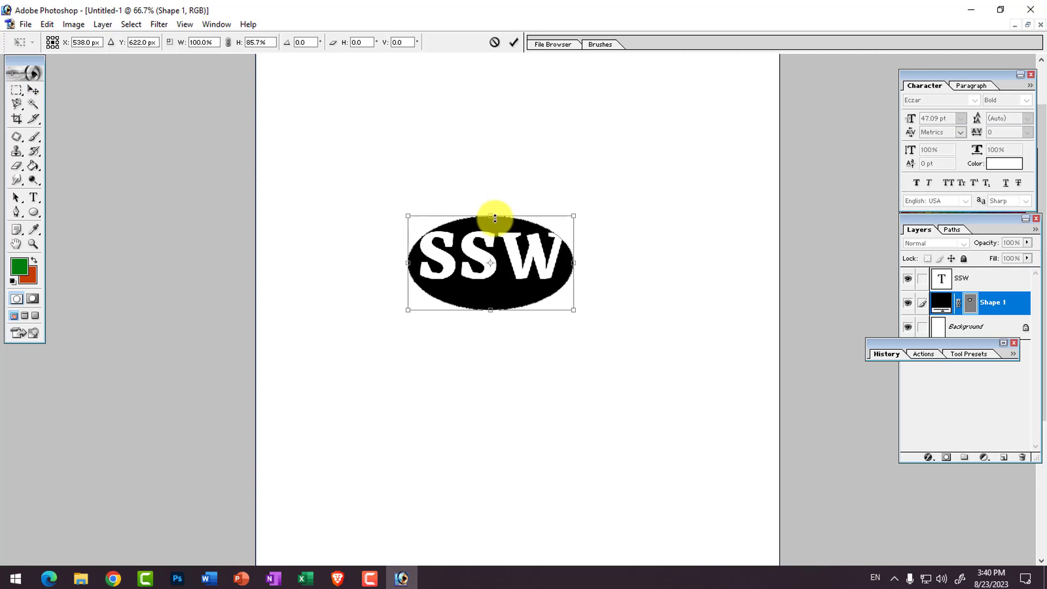
{"action": "left_click_drag", "start_coordinate": [490, 315], "coordinate": [489, 310]}
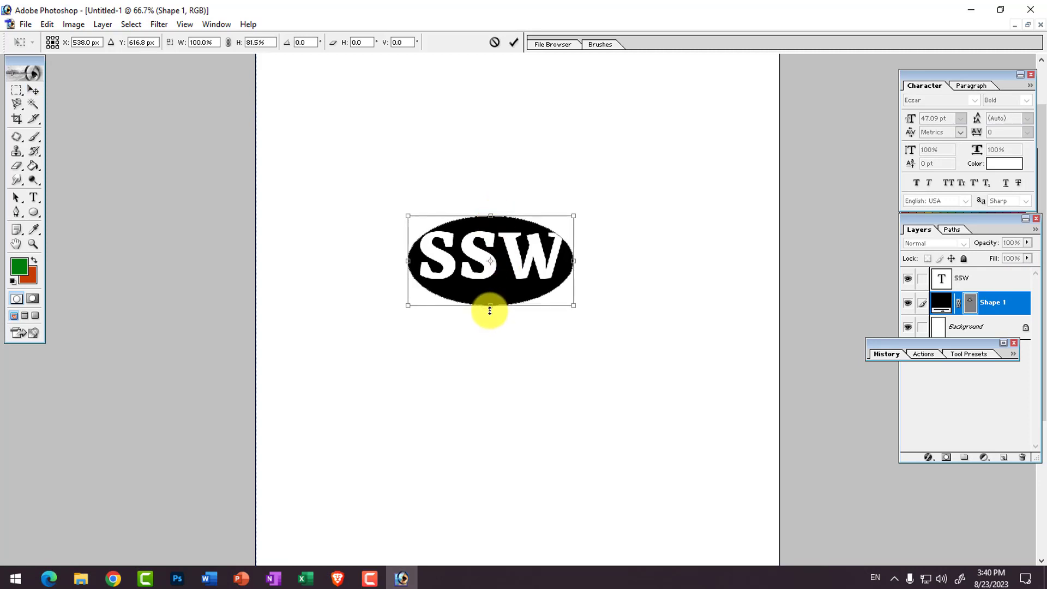
Nudge the ellipse slightly up and left behind the SSW text
{"action": "key", "text": "Up"}
{"action": "key", "text": "Up"}
{"action": "key", "text": "Up"}
{"action": "key", "text": "Up"}
{"action": "key", "text": "Up"}
{"action": "key", "text": "Up"}
{"action": "key", "text": "Up"}
{"action": "key", "text": "Up"}
{"action": "key", "text": "Up"}
{"action": "key", "text": "Up"}
{"action": "key", "text": "Up"}
{"action": "key", "text": "Up"}
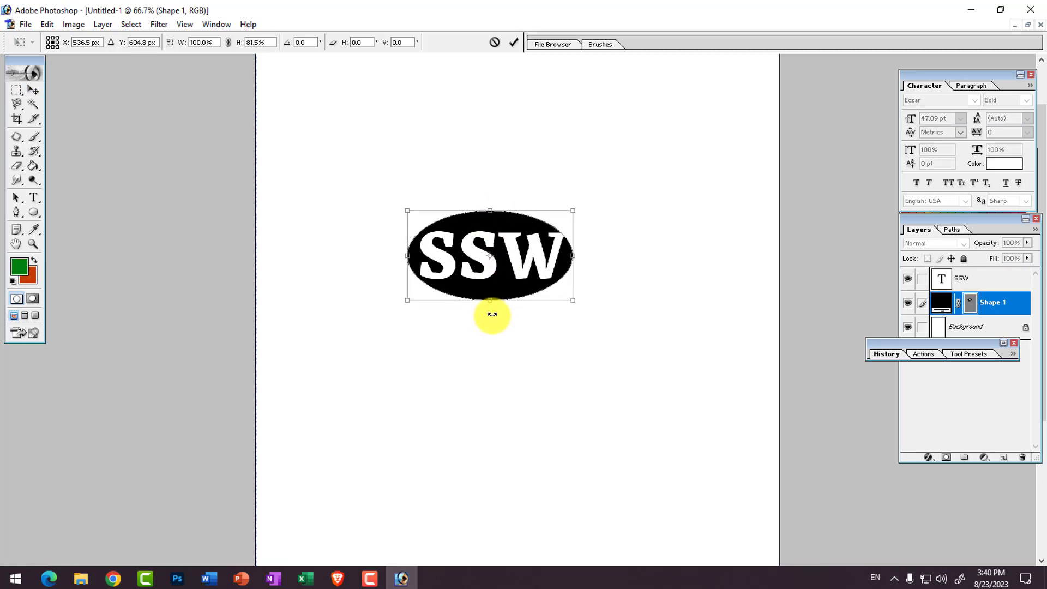
{"action": "key", "text": "Left"}
{"action": "key", "text": "Left"}
{"action": "key", "text": "Left"}
{"action": "key", "text": "Left"}
{"action": "key", "text": "Up"}
{"action": "key", "text": "Up"}
{"action": "key", "text": "Up"}
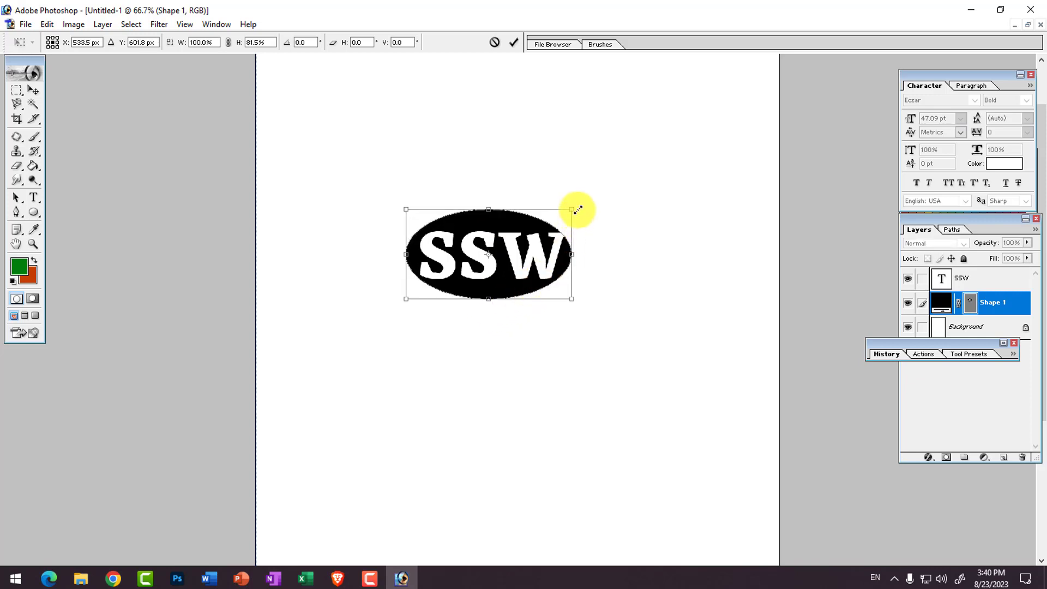
Enlarge the ellipse to about 104% width, extend its lower edge slightly, and apply the transform
{"action": "left_click_drag", "start_coordinate": [580, 208], "coordinate": [585, 207]}
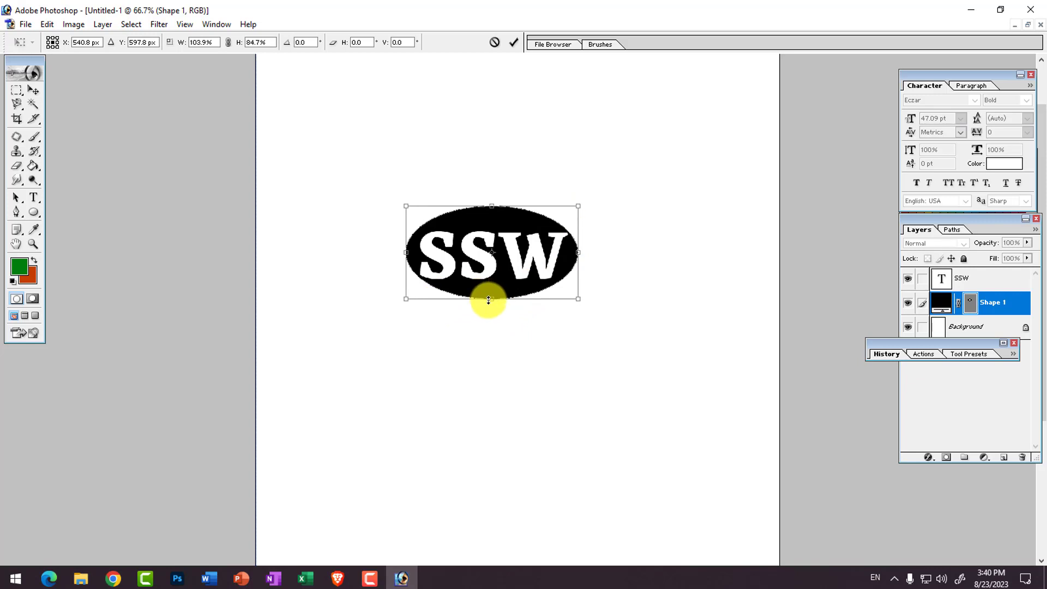
{"action": "left_click_drag", "start_coordinate": [489, 299], "coordinate": [489, 301]}
{"action": "key", "text": "Return"}
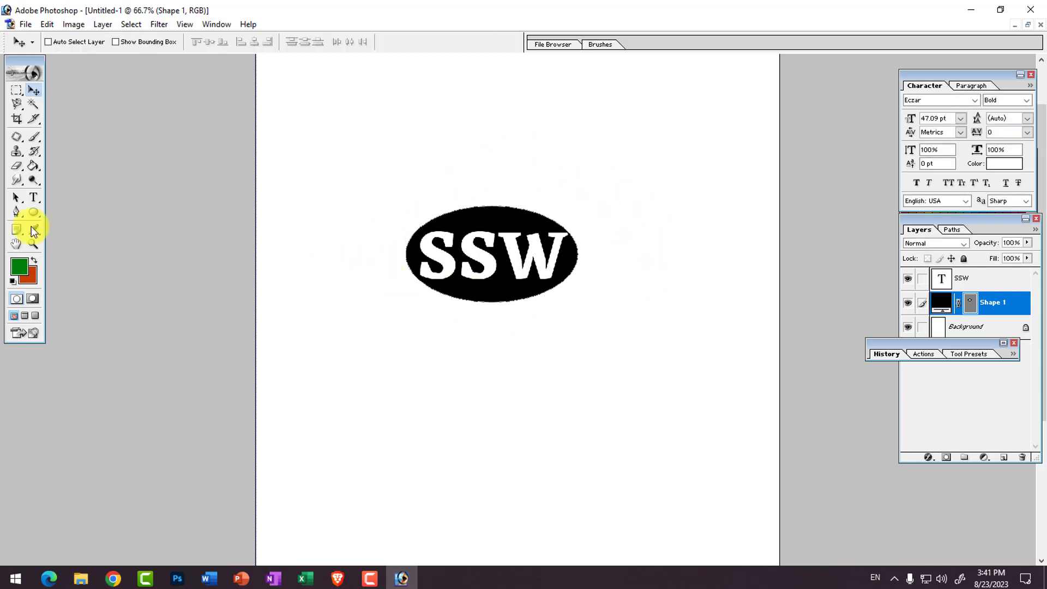
Add the text Sarkar Study Waves in black Eczar Bold at 20 pt and place it just above the ellipse
{"action": "left_click", "coordinate": [33, 197]}
{"action": "left_click", "coordinate": [367, 219]}
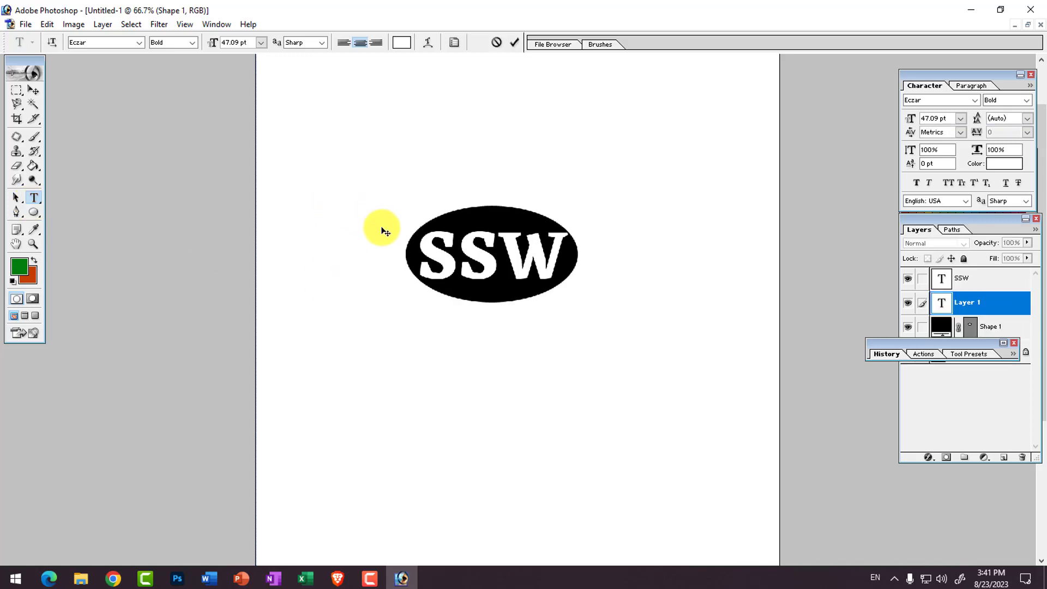
{"action": "left_click", "coordinate": [252, 41]}
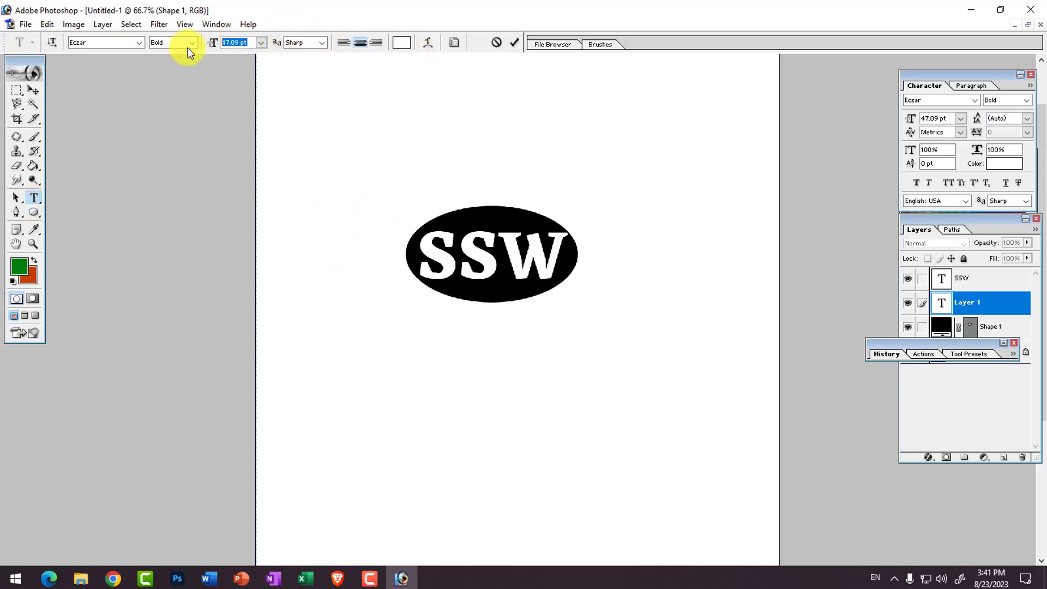
{"action": "type", "text": "20"}
{"action": "key", "text": "Return"}
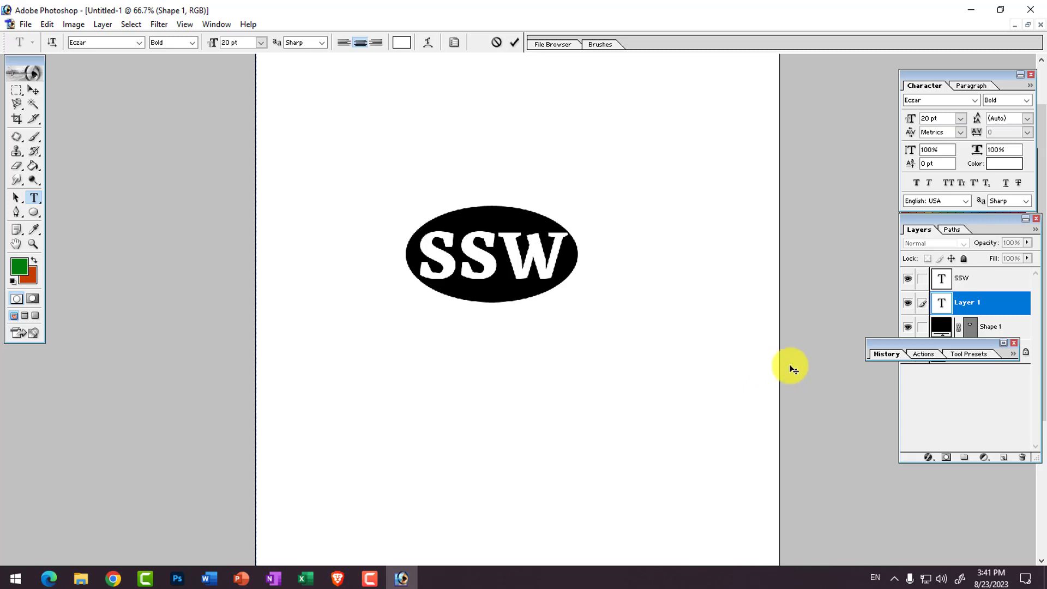
{"action": "left_click", "coordinate": [402, 42]}
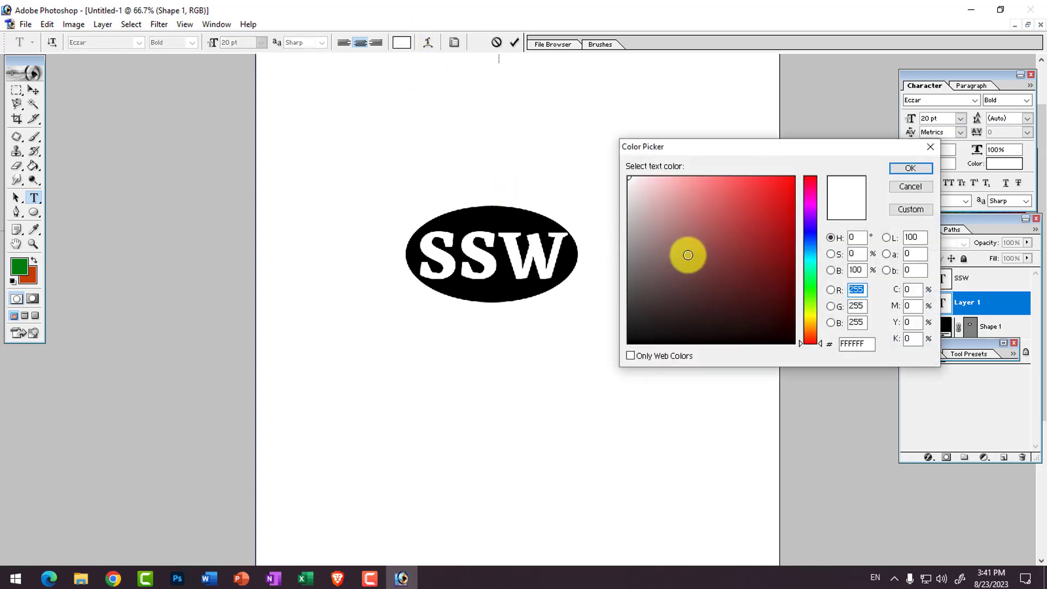
{"action": "left_click", "coordinate": [630, 342]}
{"action": "left_click", "coordinate": [910, 168]}
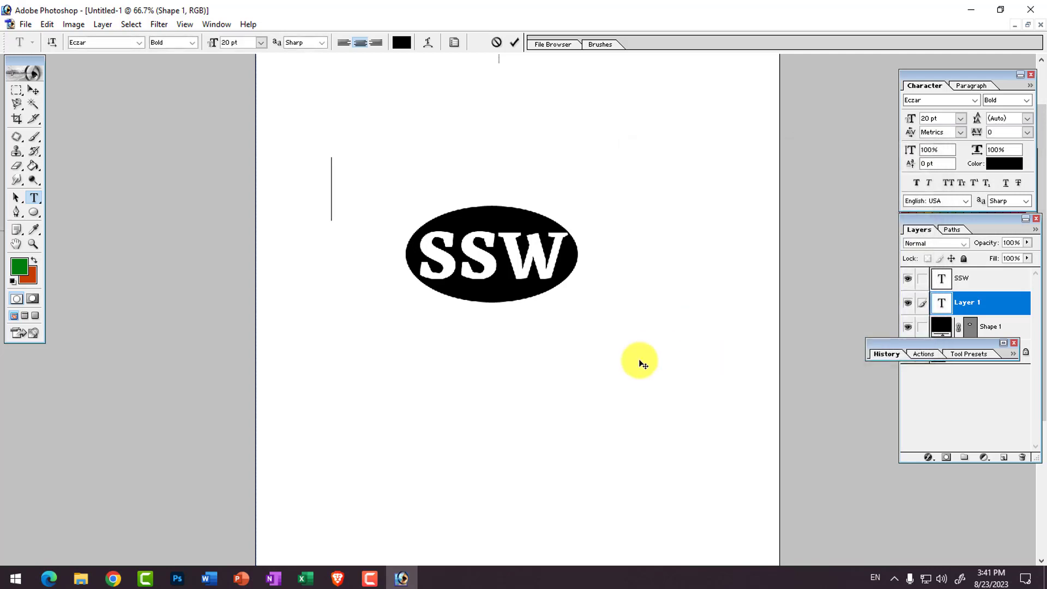
{"action": "type", "text": "Sarkar Study W"}
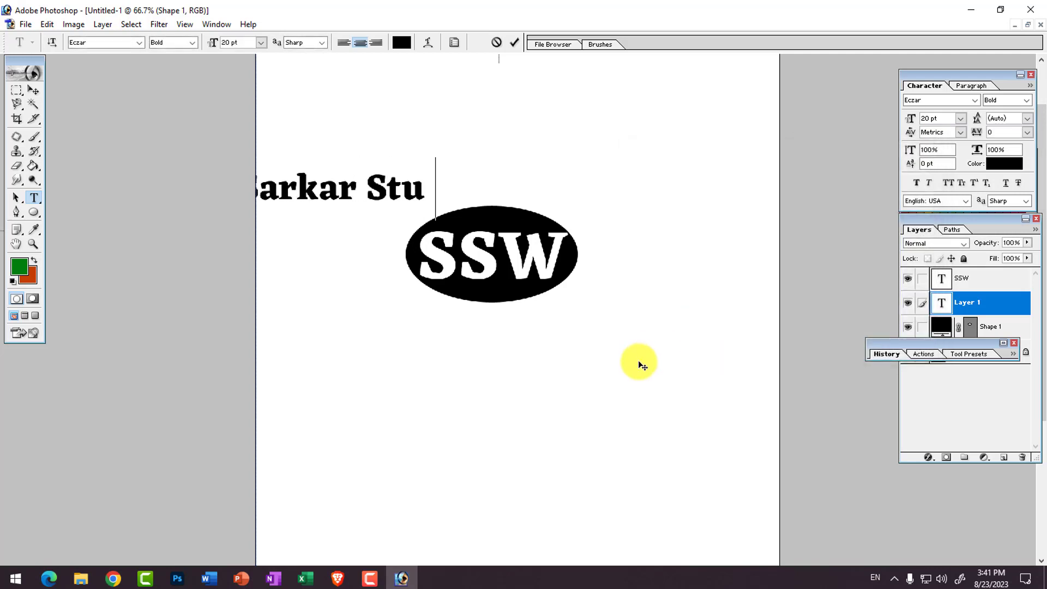
{"action": "type", "text": "aves"}
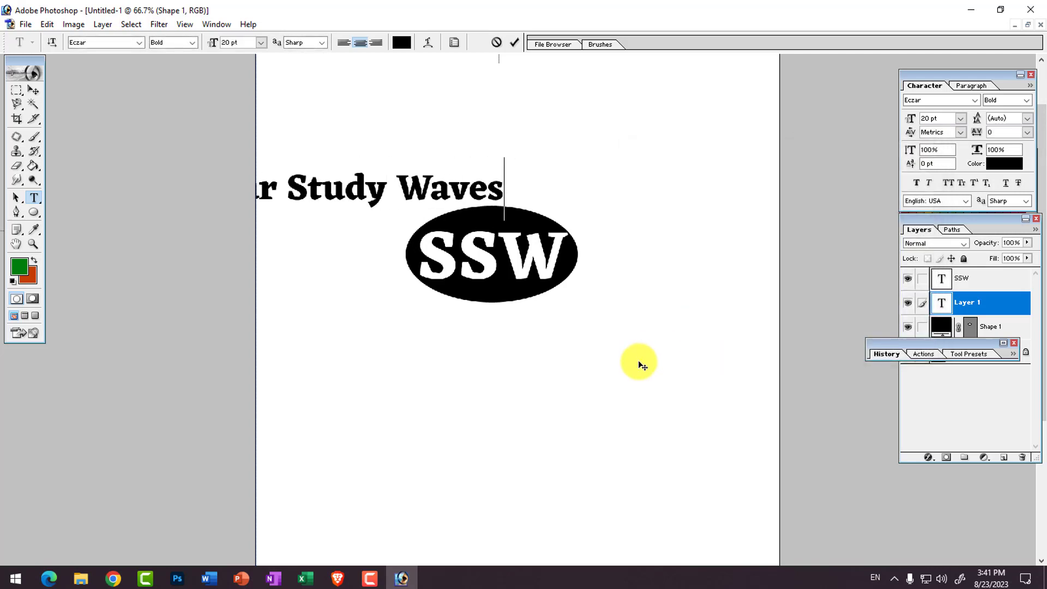
{"action": "left_click", "coordinate": [34, 91]}
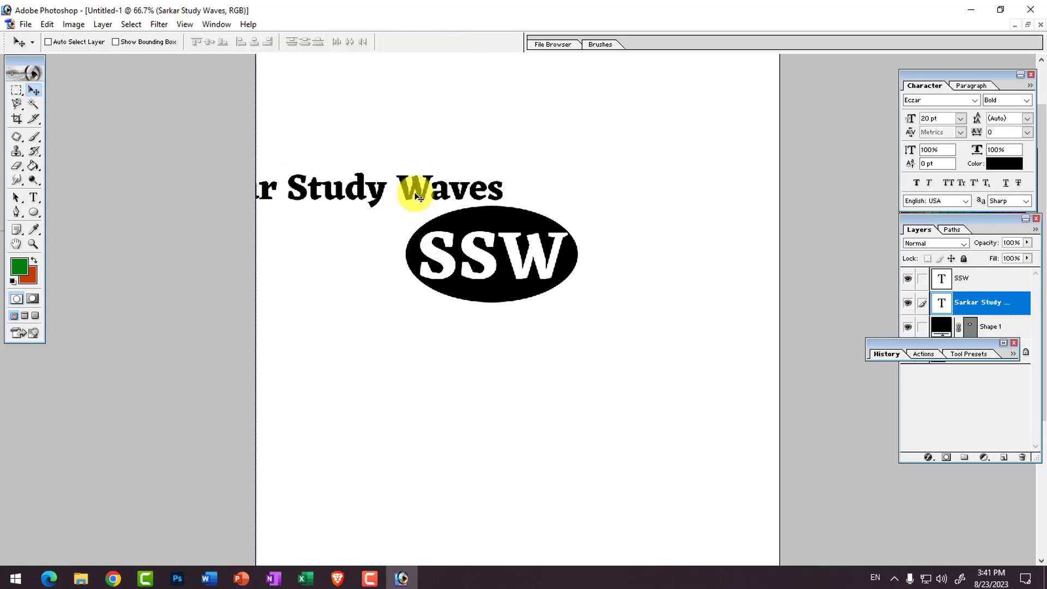
{"action": "left_click_drag", "start_coordinate": [415, 194], "coordinate": [565, 186]}
Warp the Sarkar Study Waves text with the Arc style
{"action": "left_click", "coordinate": [34, 197]}
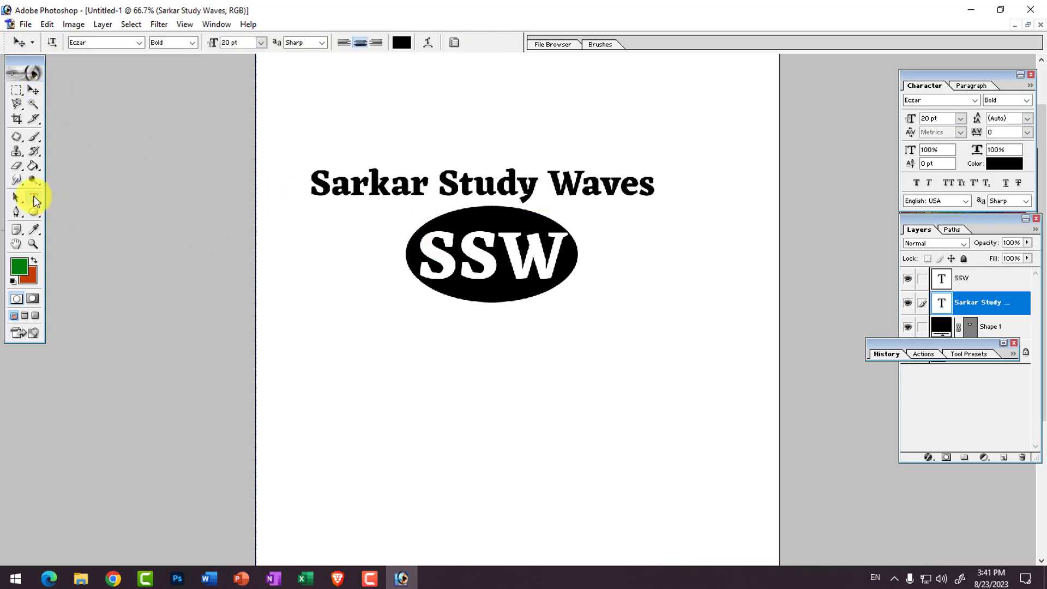
{"action": "left_click", "coordinate": [473, 184]}
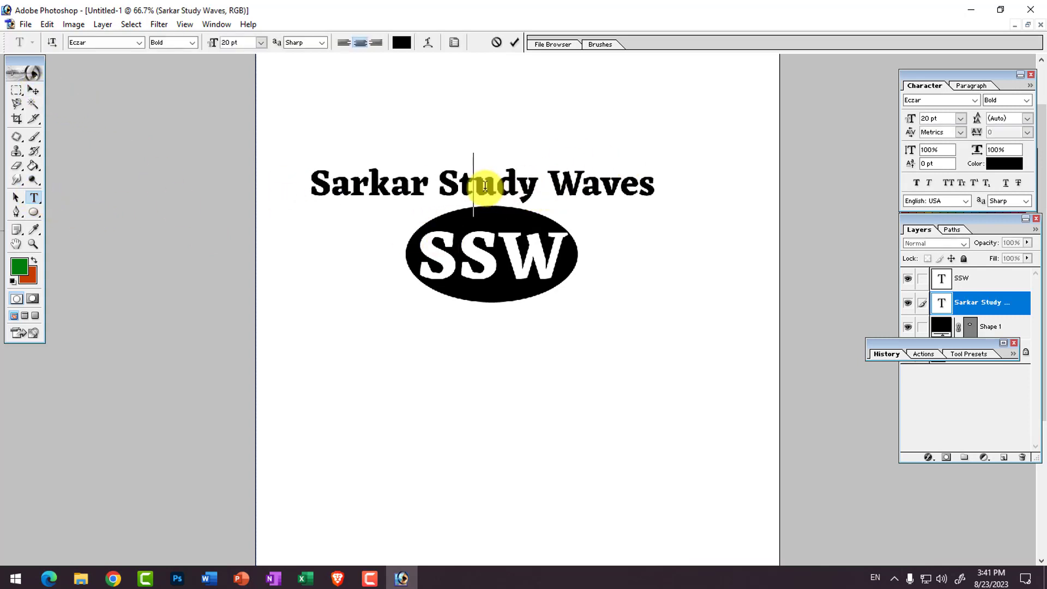
{"action": "left_click", "coordinate": [428, 43]}
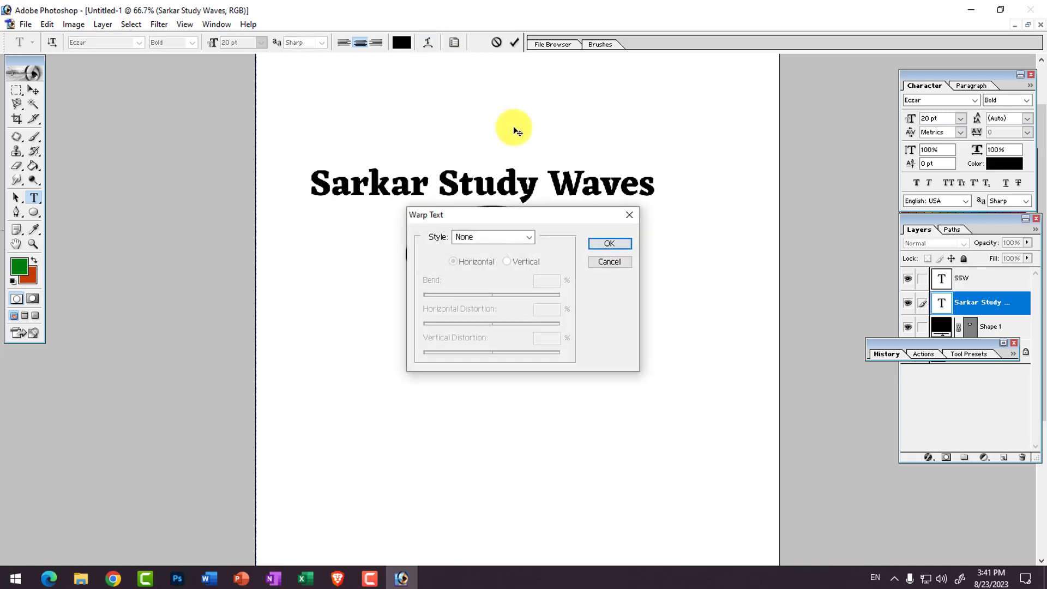
{"action": "left_click", "coordinate": [529, 237]}
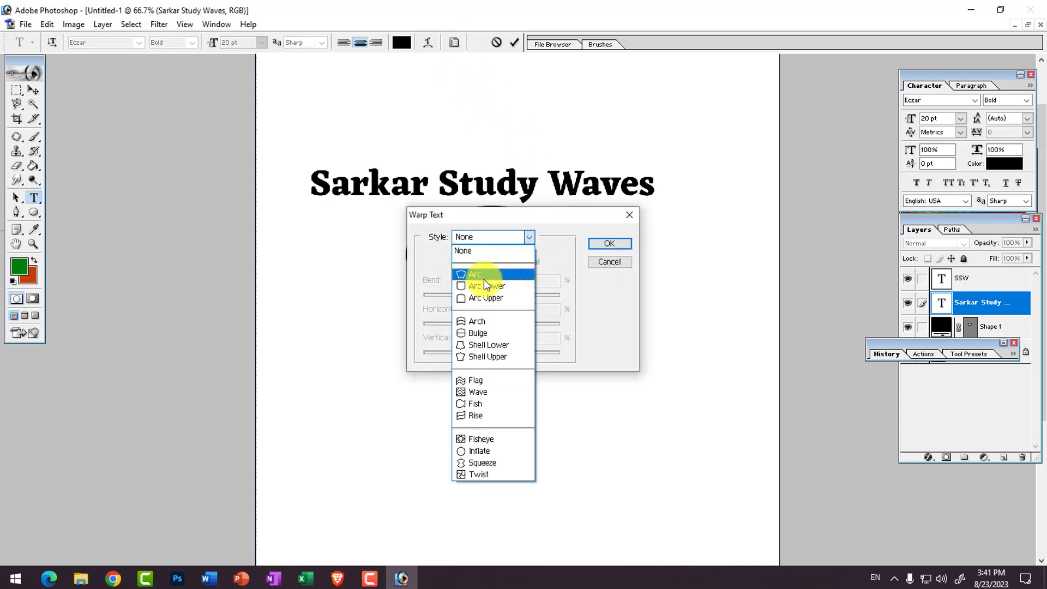
{"action": "left_click", "coordinate": [484, 278]}
{"action": "left_click", "coordinate": [614, 244]}
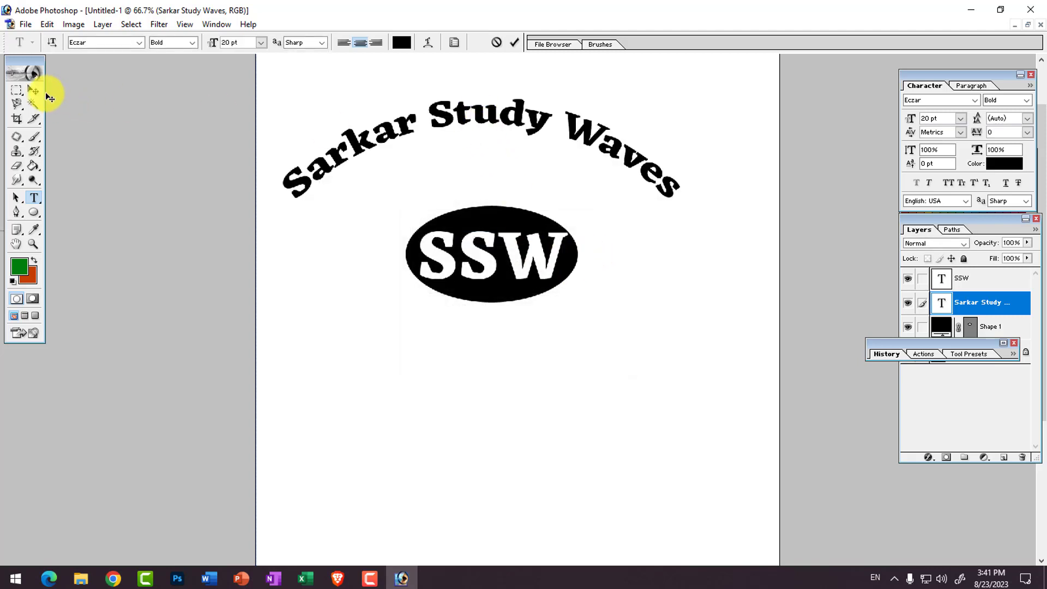
Move the arched text around the ellipse's upper edge and scale it to about 64.5% width and 78.1% height
{"action": "left_click_drag", "start_coordinate": [423, 138], "coordinate": [448, 209]}
{"action": "key", "text": "ctrl+t"}
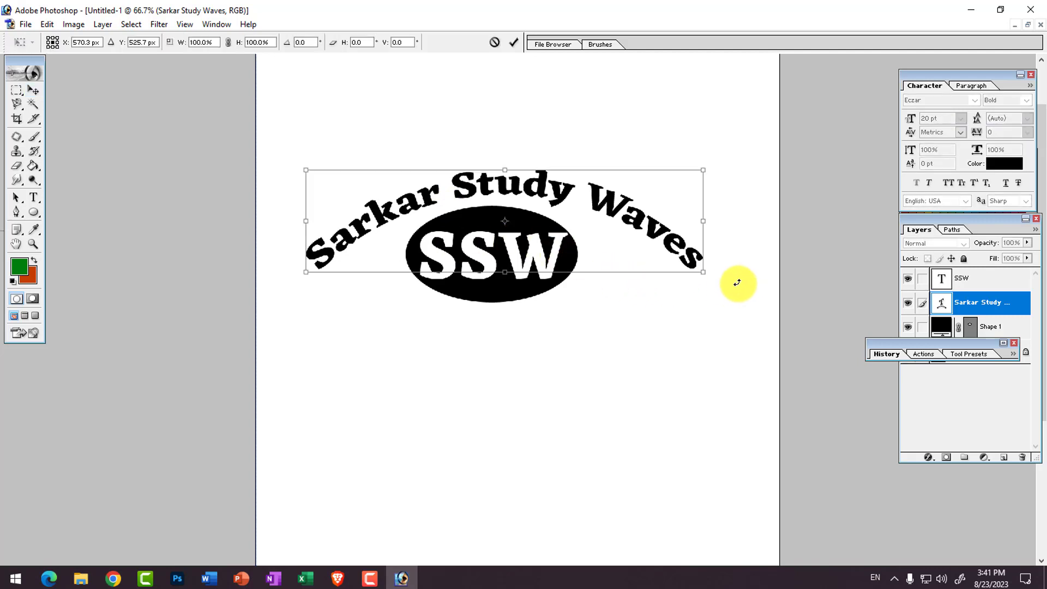
{"action": "left_click_drag", "start_coordinate": [683, 272], "coordinate": [623, 258]}
{"action": "left_click_drag", "start_coordinate": [303, 257], "coordinate": [352, 249]}
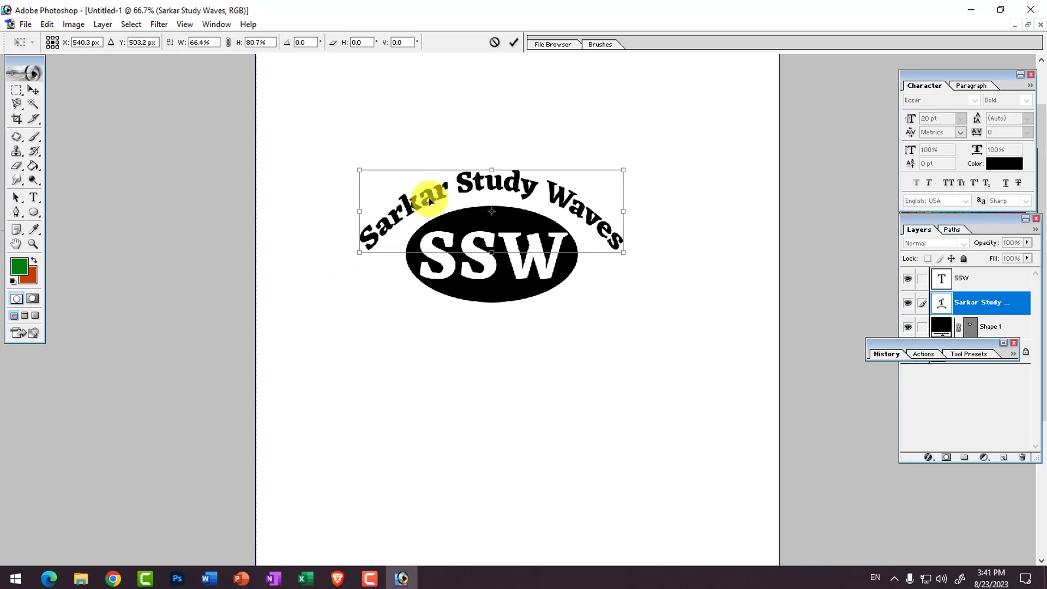
{"action": "left_click_drag", "start_coordinate": [473, 187], "coordinate": [472, 191]}
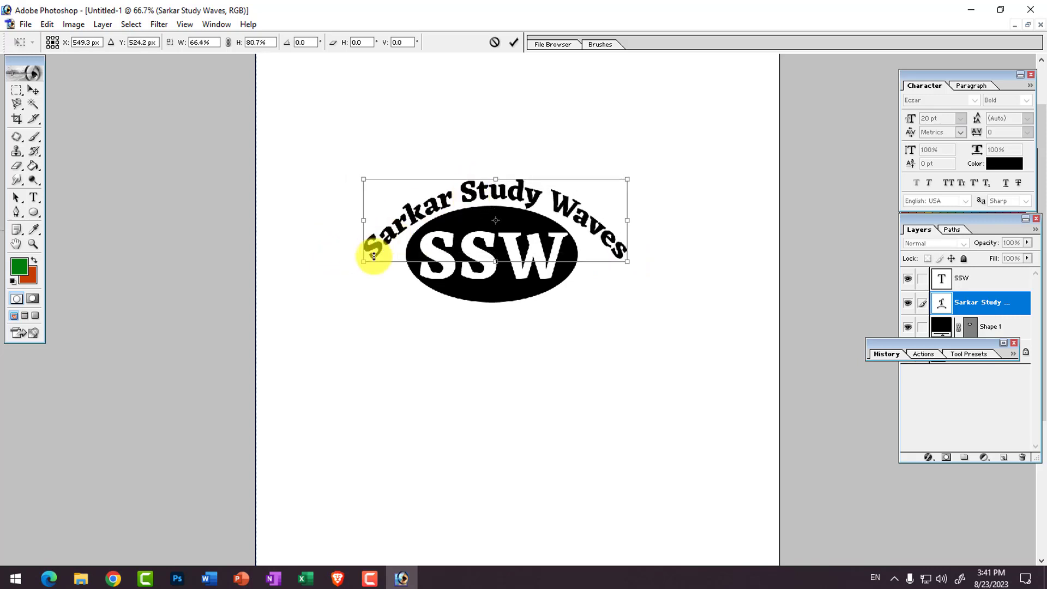
{"action": "left_click_drag", "start_coordinate": [370, 254], "coordinate": [374, 259]}
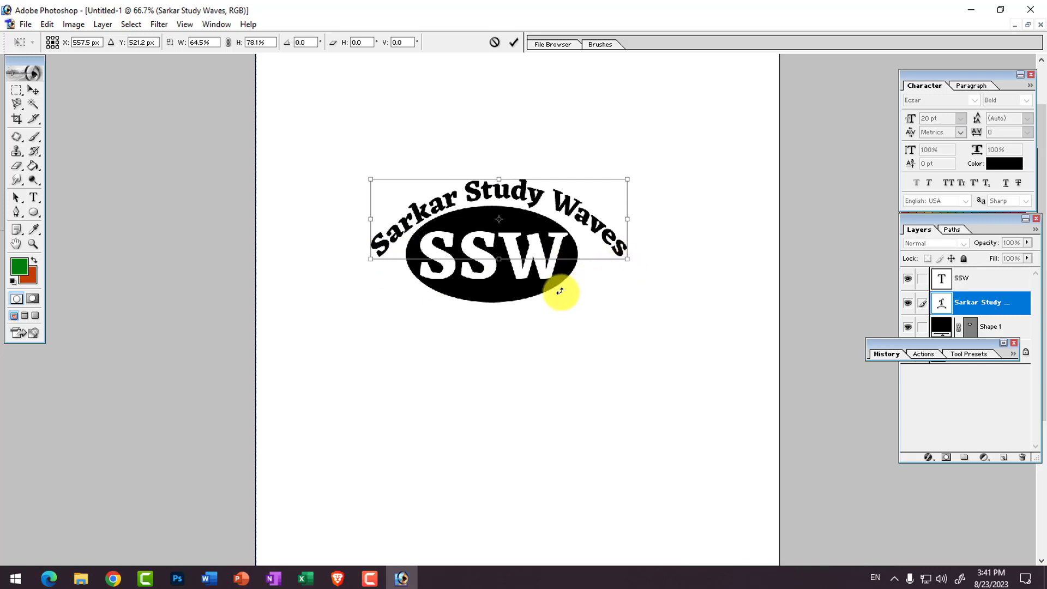
{"action": "key", "text": "Return"}
Increase the Arc warp's bend on the Sarkar Study Waves text to +67%
{"action": "left_click", "coordinate": [35, 194]}
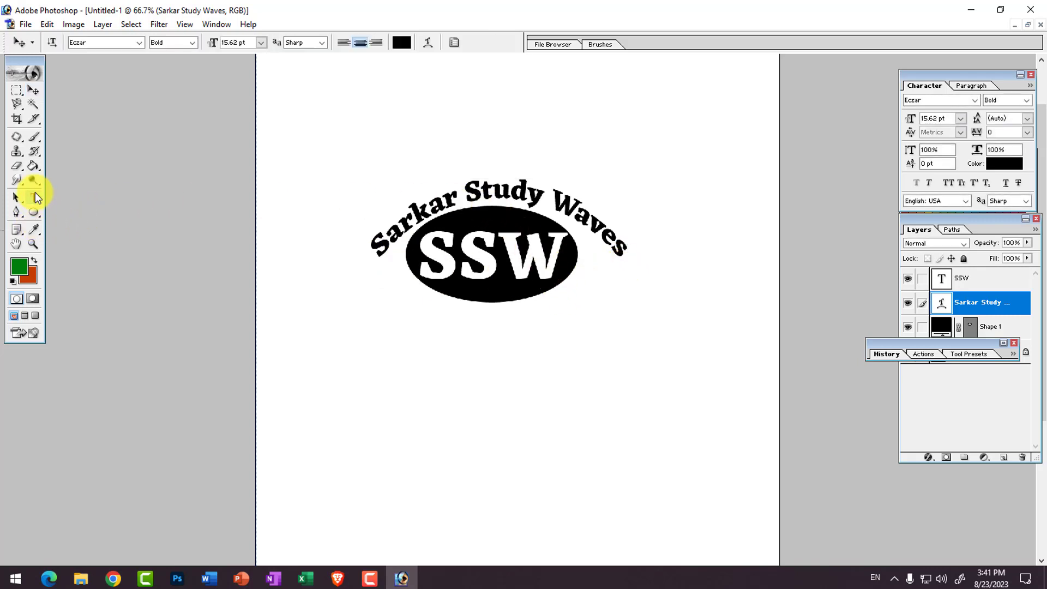
{"action": "left_click", "coordinate": [428, 42]}
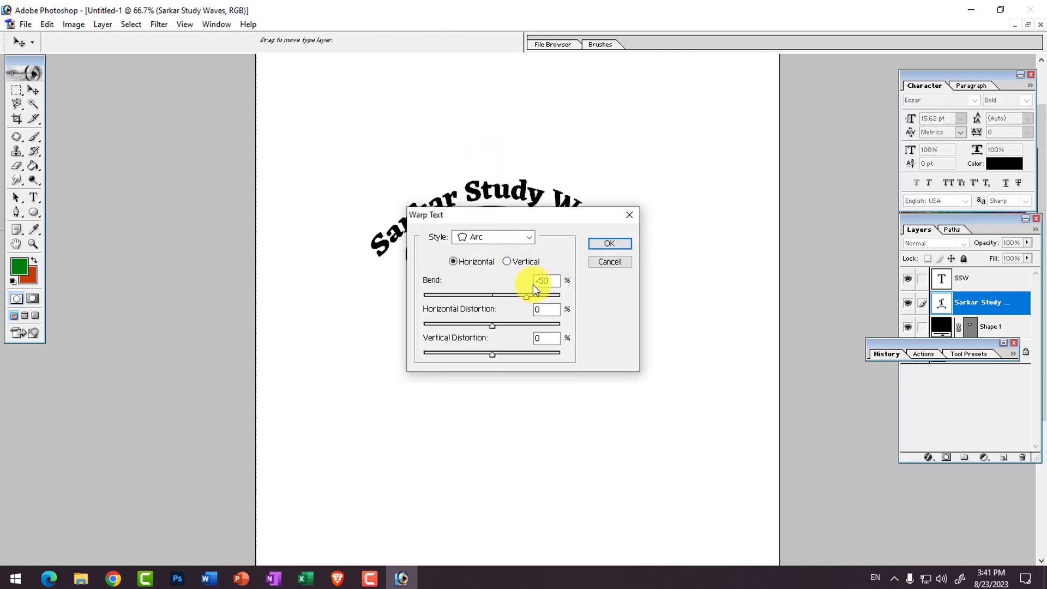
{"action": "left_click_drag", "start_coordinate": [536, 217], "coordinate": [539, 277]}
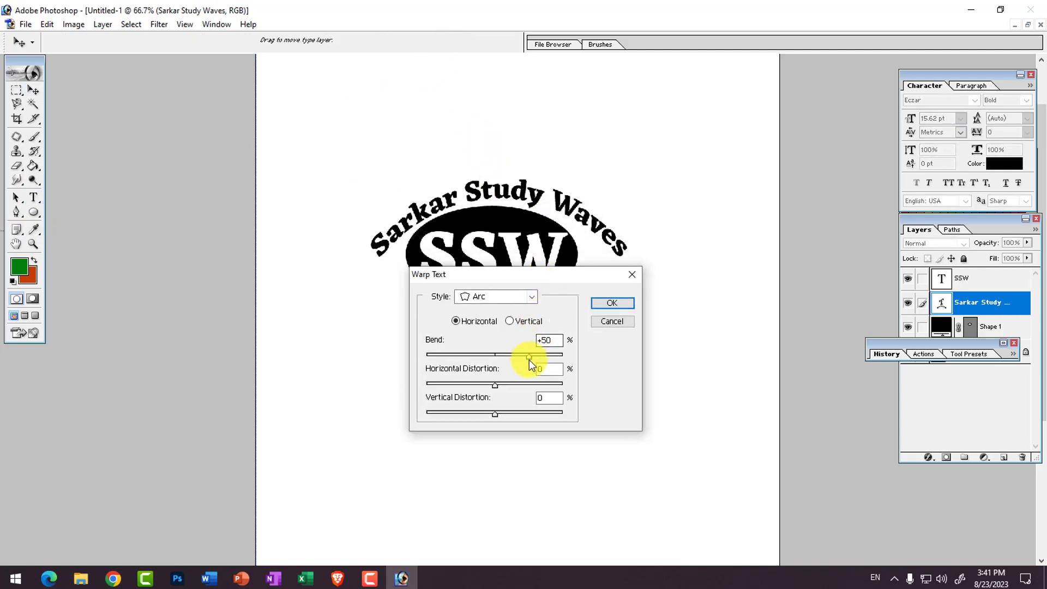
{"action": "left_click_drag", "start_coordinate": [529, 359], "coordinate": [540, 358]}
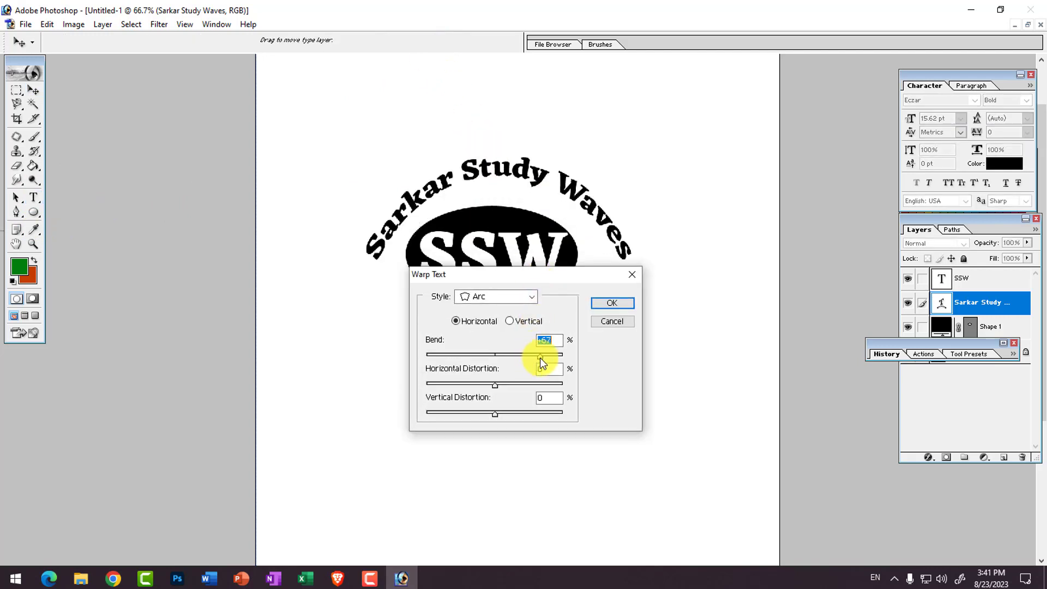
{"action": "left_click", "coordinate": [594, 299]}
Move the arched Sarkar Study Waves text down around the ellipse and scale it down slightly to fit
{"action": "left_click", "coordinate": [33, 89]}
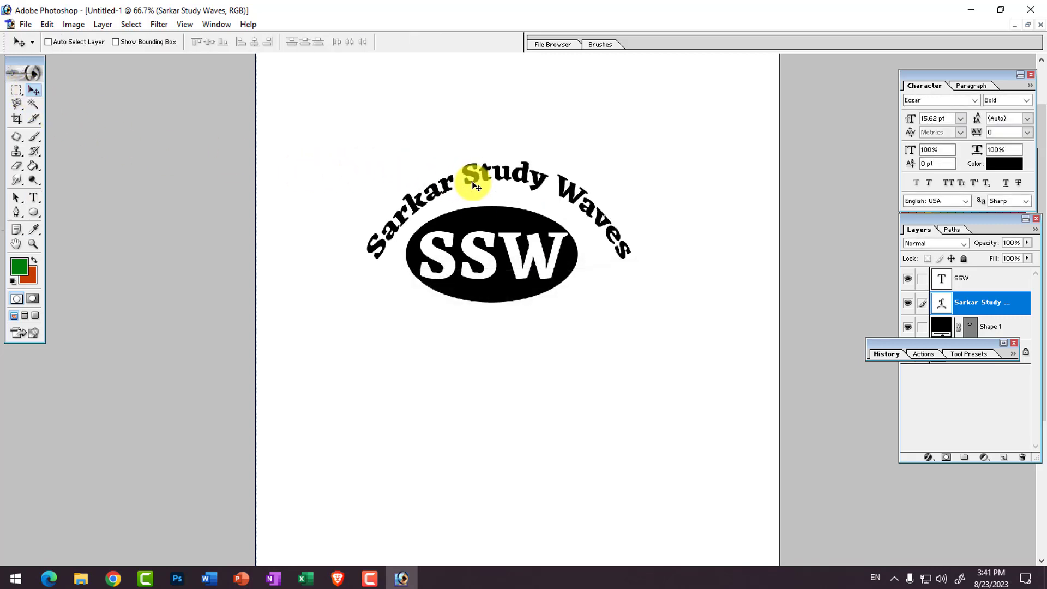
{"action": "left_click_drag", "start_coordinate": [467, 176], "coordinate": [477, 201]}
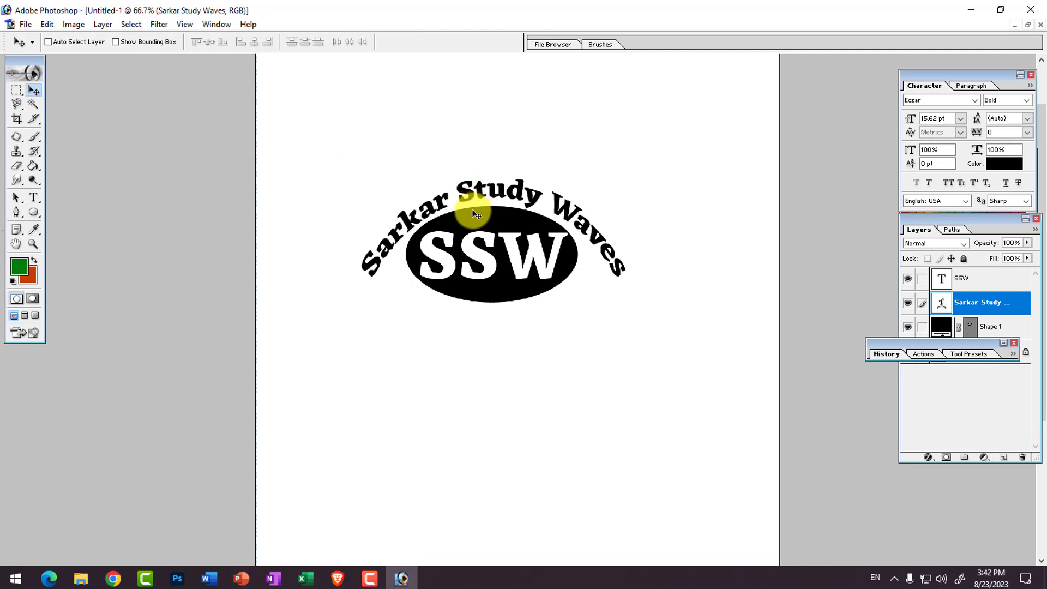
{"action": "key", "text": "ctrl+t"}
{"action": "left_click_drag", "start_coordinate": [362, 277], "coordinate": [366, 270]}
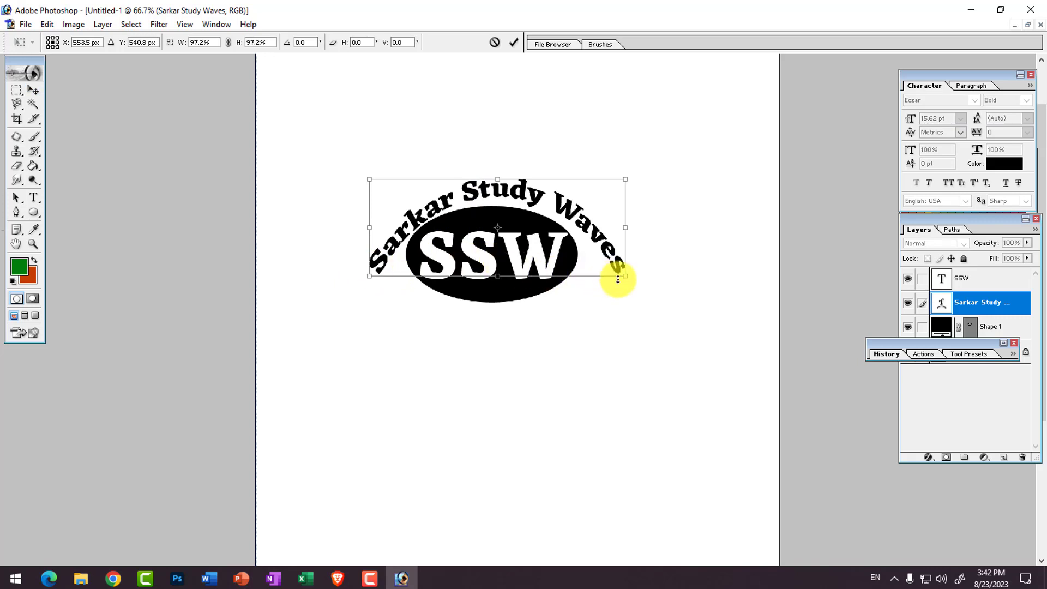
{"action": "left_click_drag", "start_coordinate": [622, 277], "coordinate": [613, 274]}
{"action": "left_click_drag", "start_coordinate": [625, 228], "coordinate": [604, 242]}
{"action": "key", "text": "Return"}
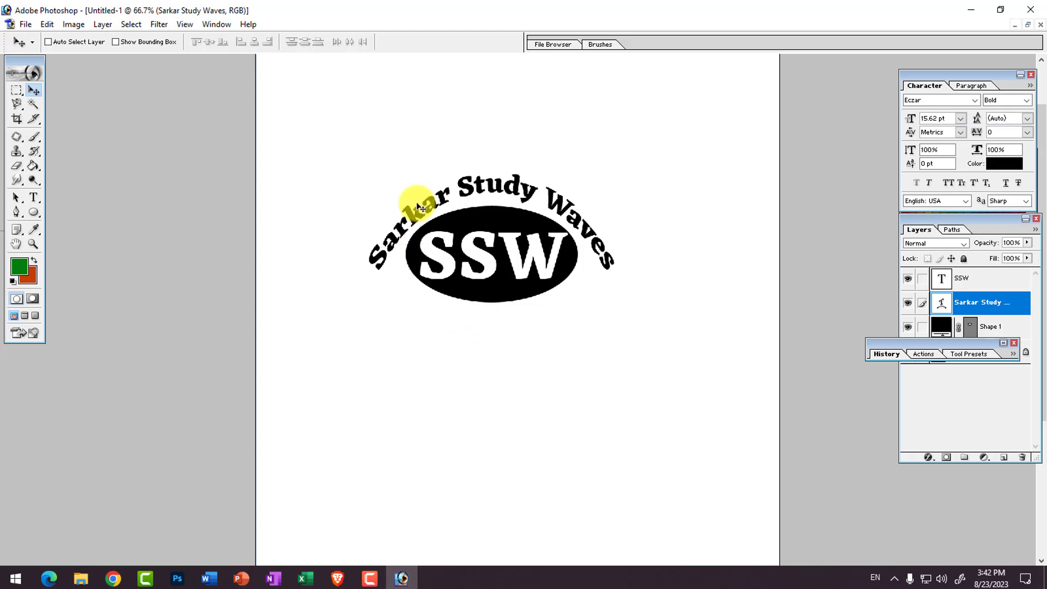
Flatten the image so the ellipse and both texts merge into the background
{"action": "left_click", "coordinate": [71, 25]}
{"action": "mouse_move", "coordinate": [96, 27]}
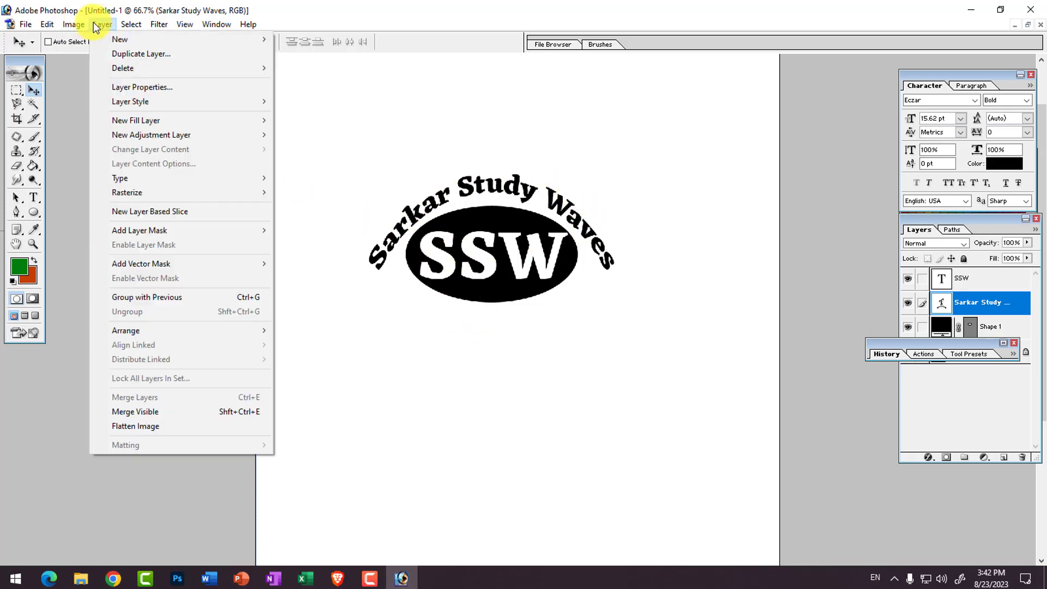
{"action": "left_click", "coordinate": [143, 431]}
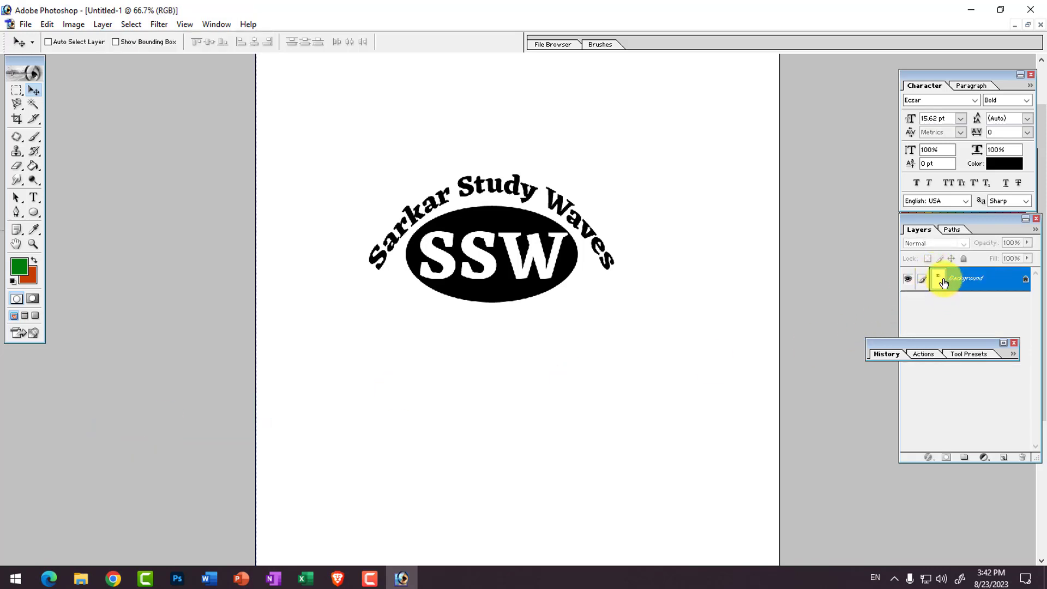
Draw an elliptical marquee selection closely around the whole logo
{"action": "left_click", "coordinate": [17, 95]}
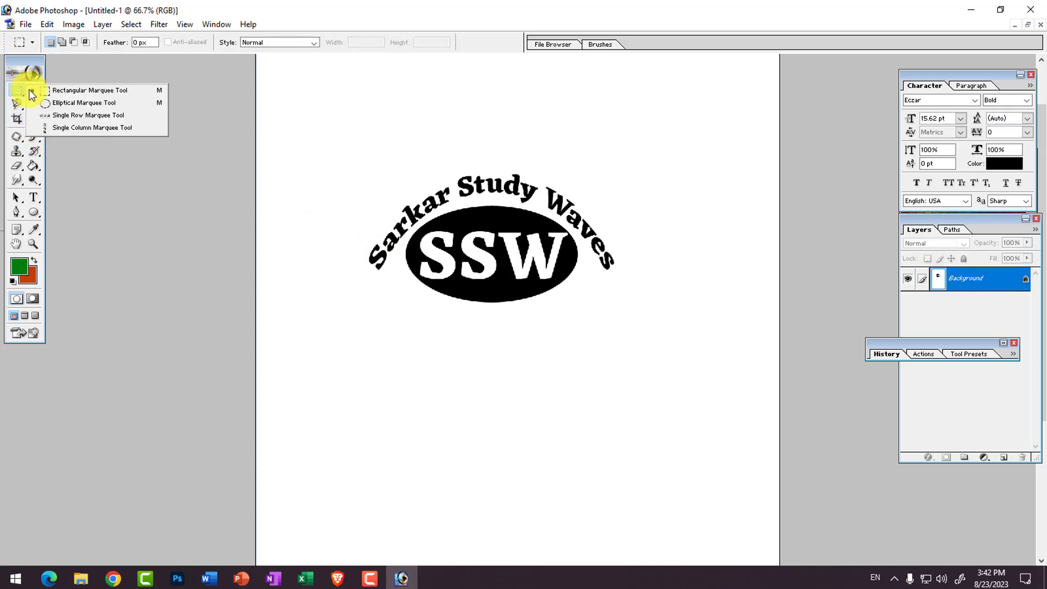
{"action": "left_click", "coordinate": [81, 102]}
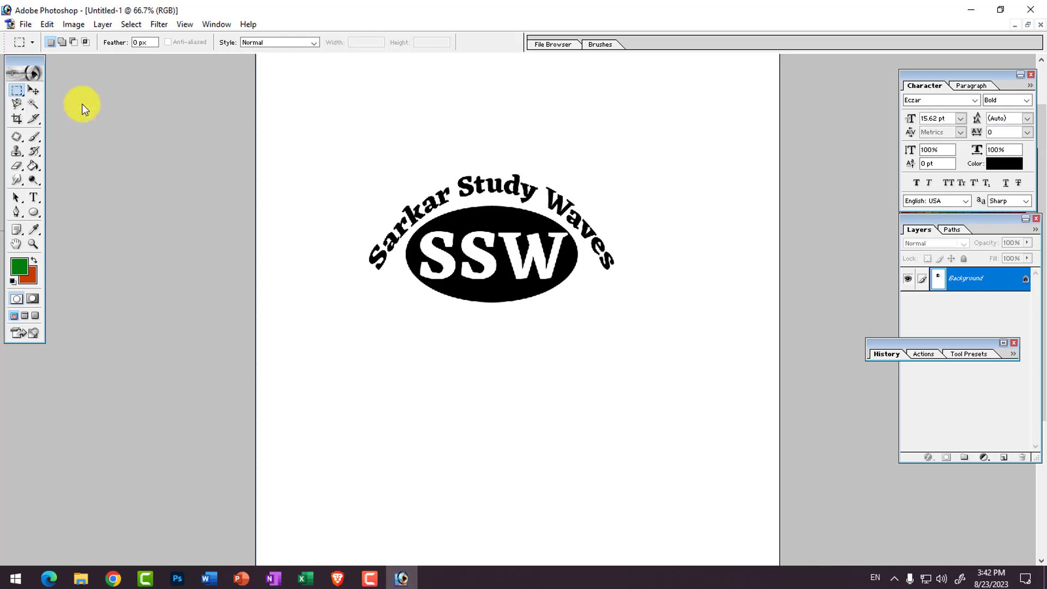
{"action": "left_click_drag", "start_coordinate": [355, 169], "coordinate": [638, 326]}
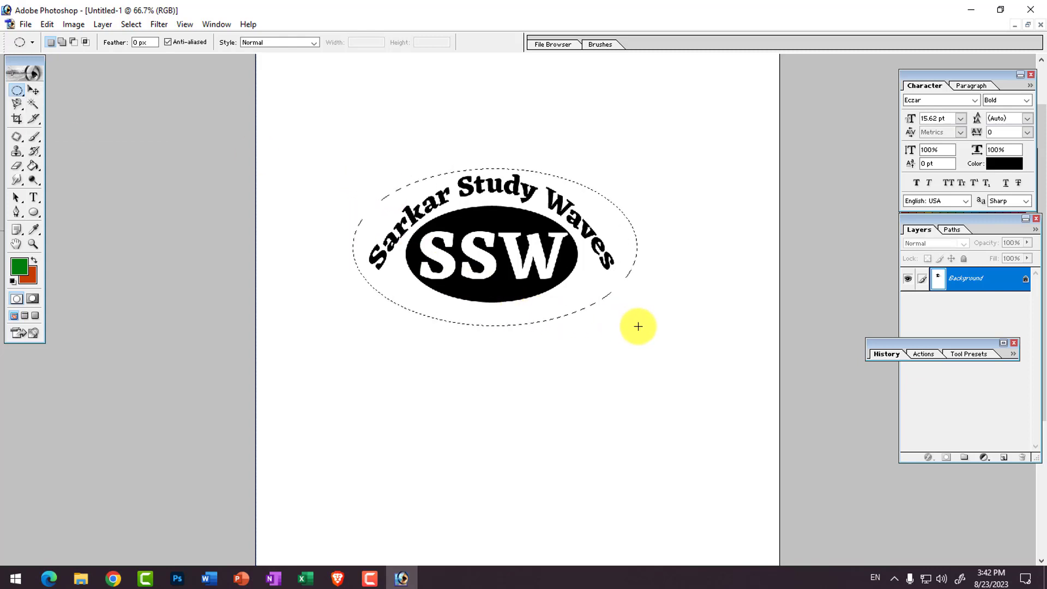
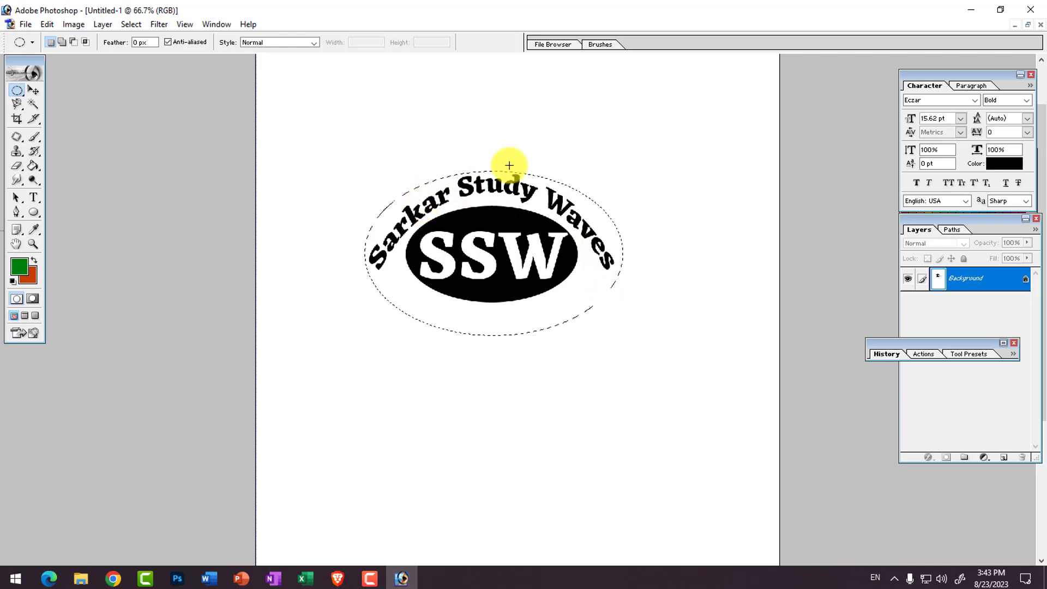
Define a brush named Logo from the selected logo artwork
{"action": "left_click", "coordinate": [48, 25]}
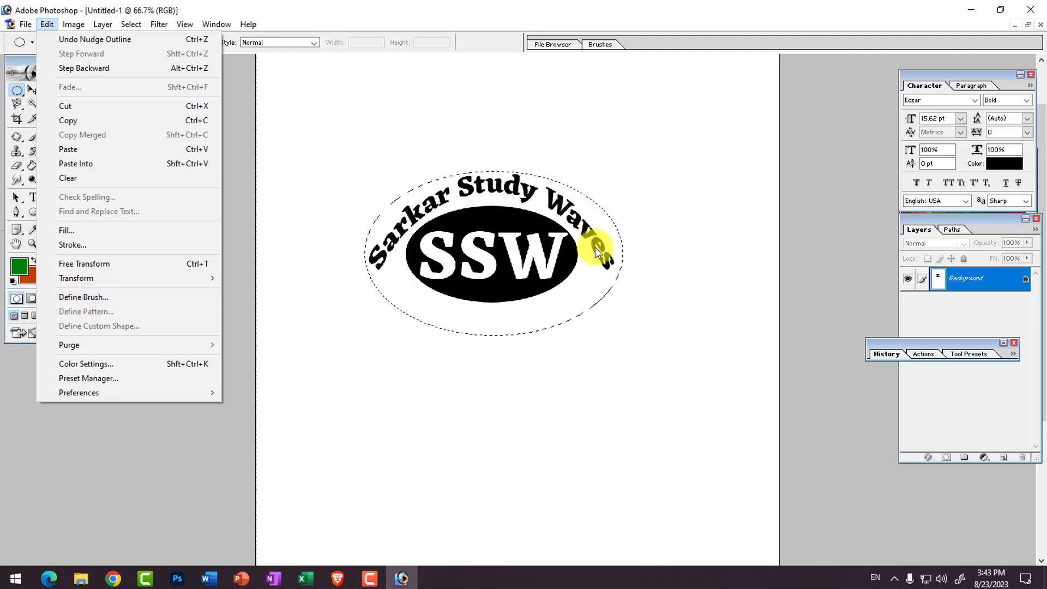
{"action": "left_click", "coordinate": [75, 299]}
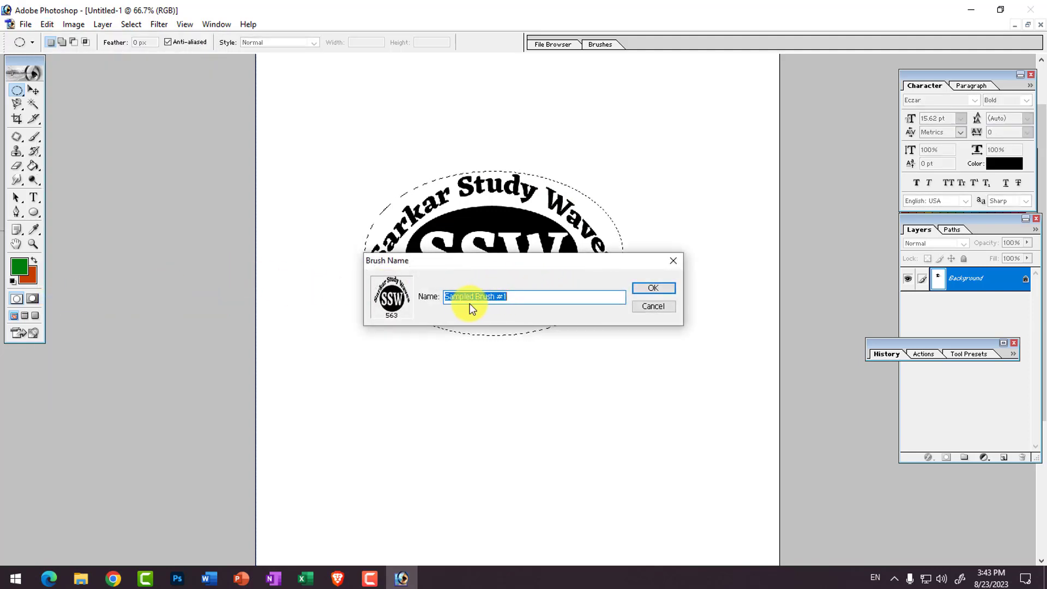
{"action": "type", "text": "Logo"}
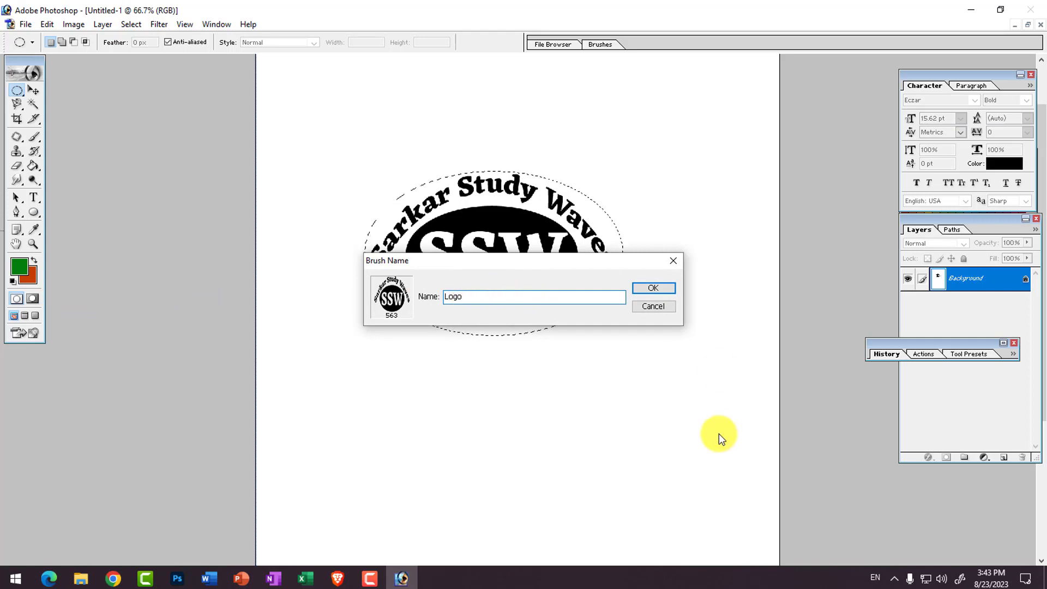
{"action": "left_click", "coordinate": [673, 288]}
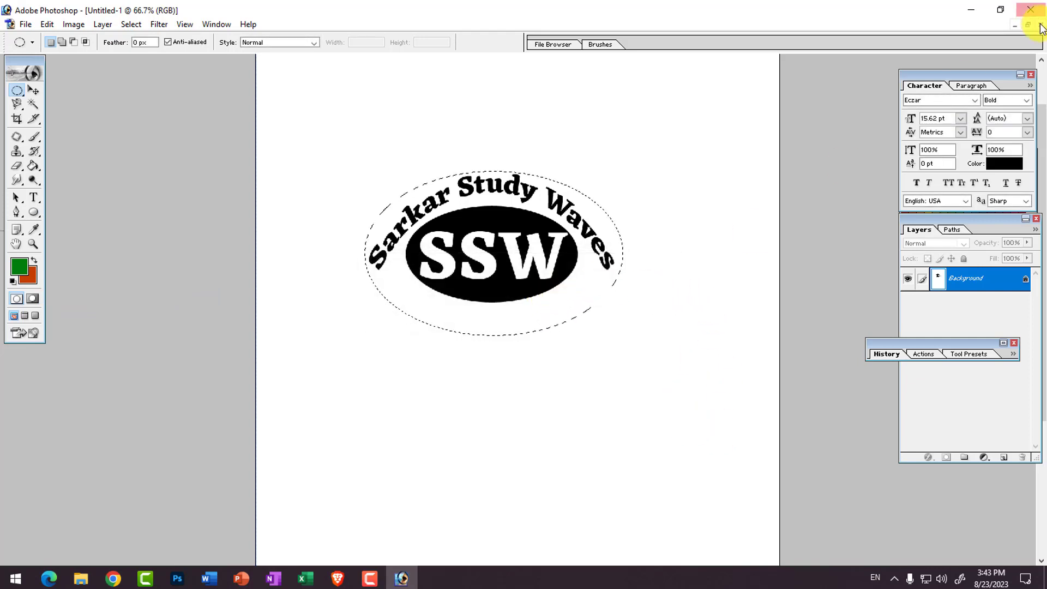
Minimize the logo document and try to open the Taj Mahal photo 1500x900_417056-taj-mahal.jpg from the desktop
{"action": "left_click", "coordinate": [1016, 25]}
{"action": "double_click", "coordinate": [417, 312]}
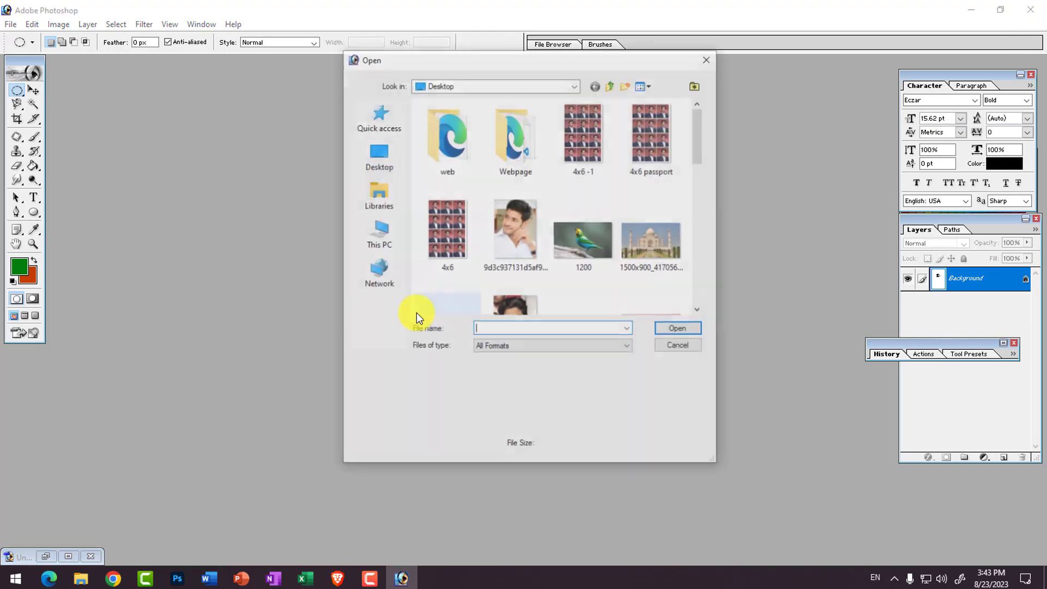
{"action": "scroll", "coordinate": [641, 250], "scroll_direction": "down", "scroll_amount": 5}
{"action": "scroll", "coordinate": [640, 250], "scroll_direction": "up", "scroll_amount": 5}
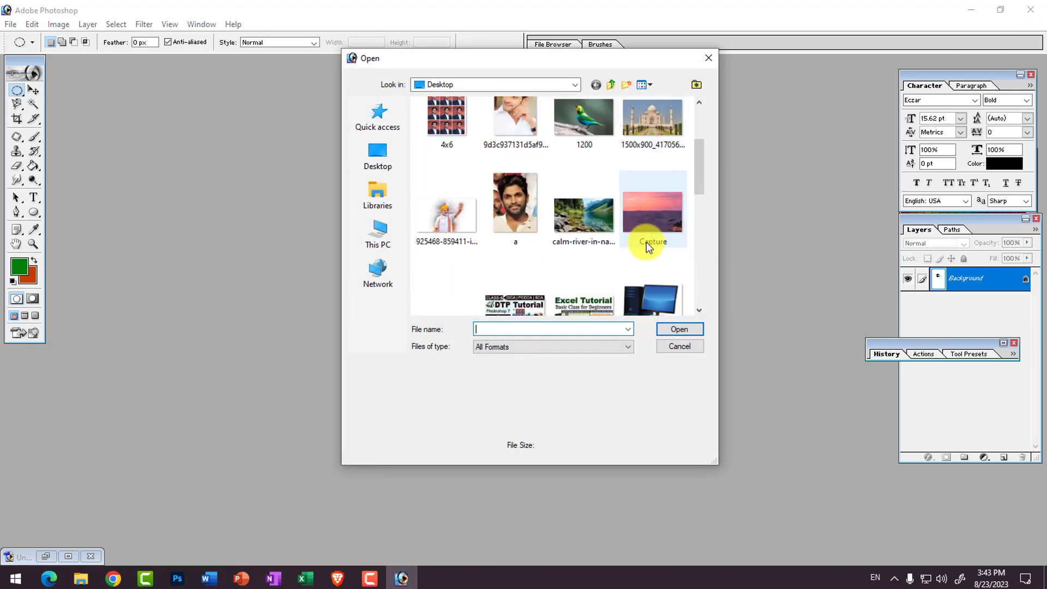
{"action": "double_click", "coordinate": [651, 124]}
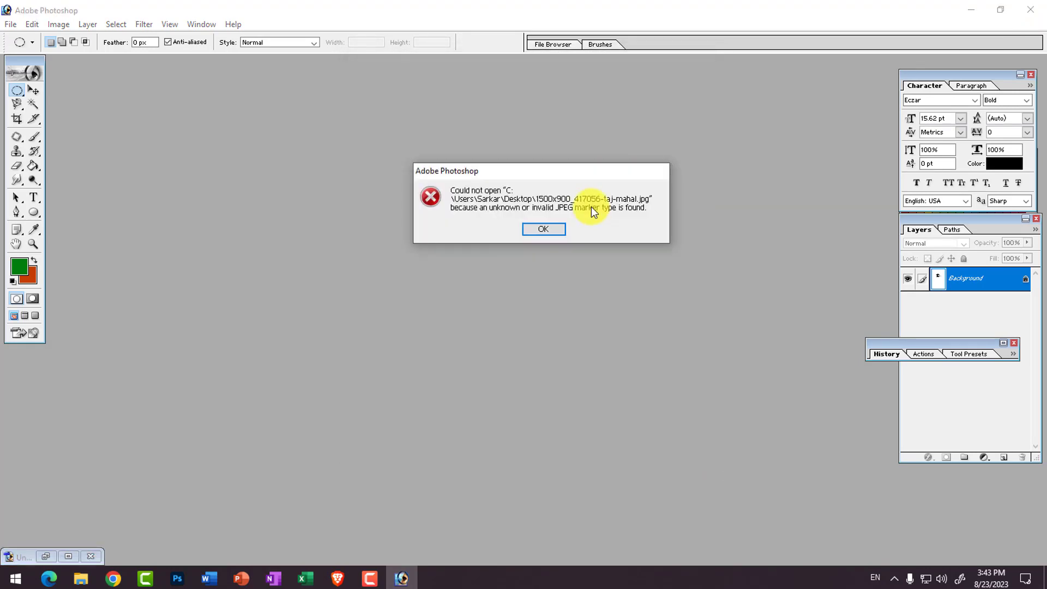
{"action": "left_click", "coordinate": [540, 228]}
Open the forest path photo pexels-pixabay-257360.jpg from the desktop
{"action": "double_click", "coordinate": [485, 230]}
{"action": "scroll", "coordinate": [584, 211], "scroll_direction": "down", "scroll_amount": 5}
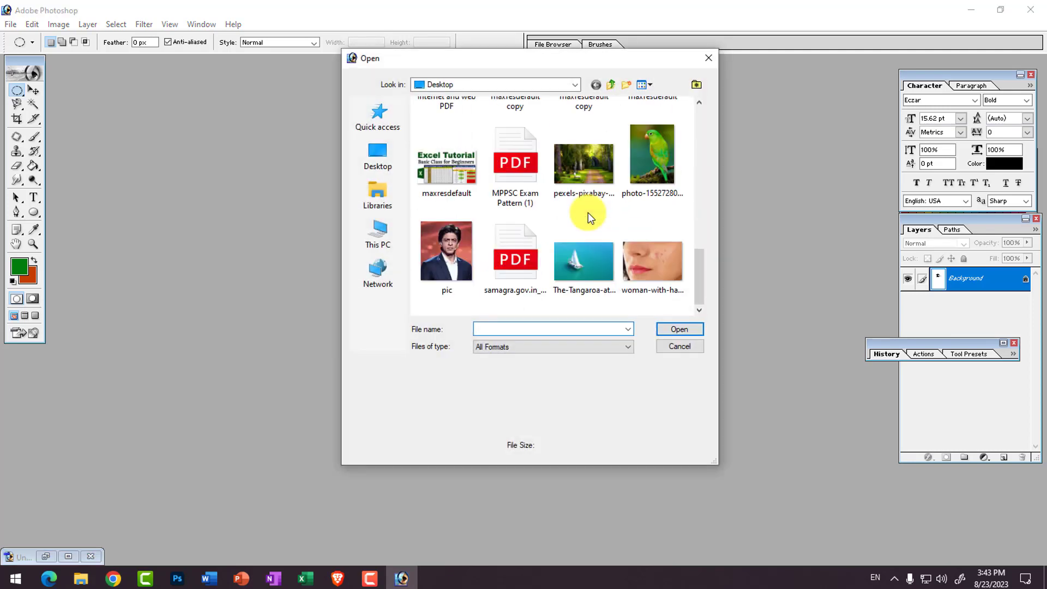
{"action": "scroll", "coordinate": [513, 246], "scroll_direction": "up", "scroll_amount": 5}
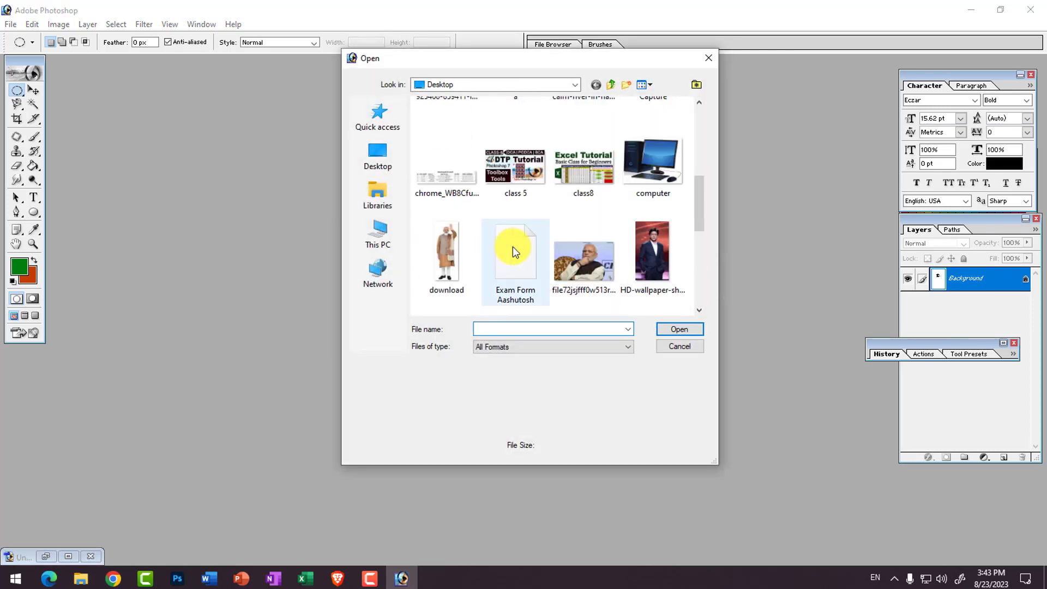
{"action": "scroll", "coordinate": [565, 268], "scroll_direction": "down", "scroll_amount": 3}
{"action": "double_click", "coordinate": [581, 292]}
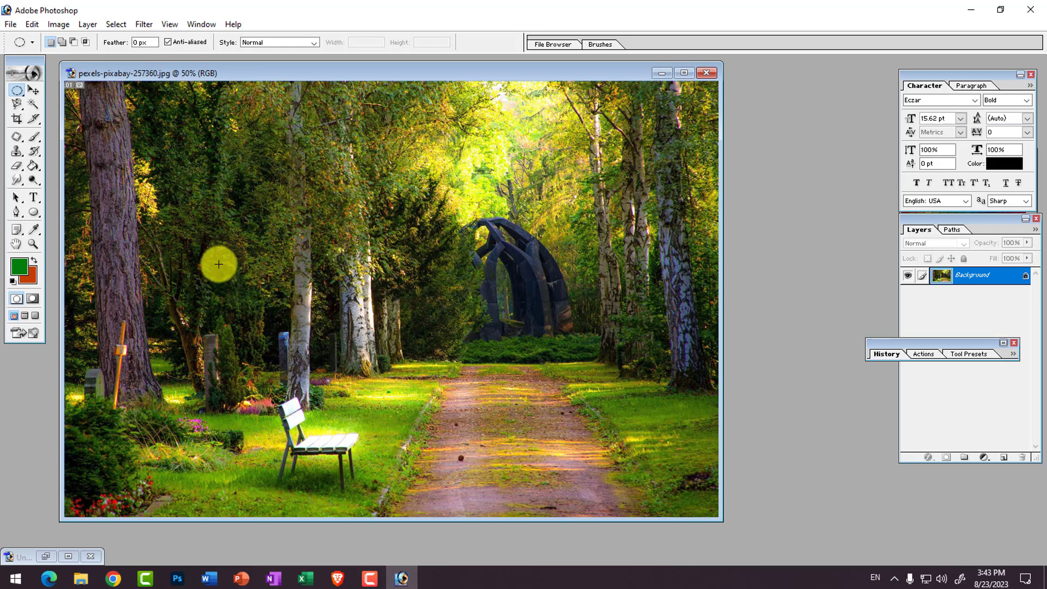
Choose the 563 px logo brush for the Brush tool and stamp it in green on the path in the photo
{"action": "left_click", "coordinate": [34, 140]}
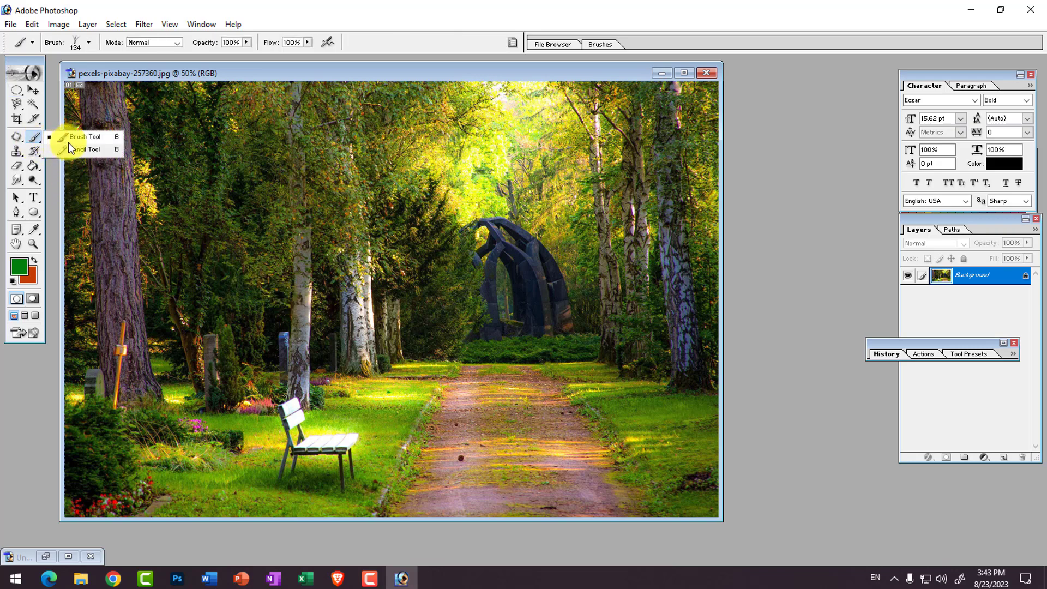
{"action": "left_click", "coordinate": [69, 135]}
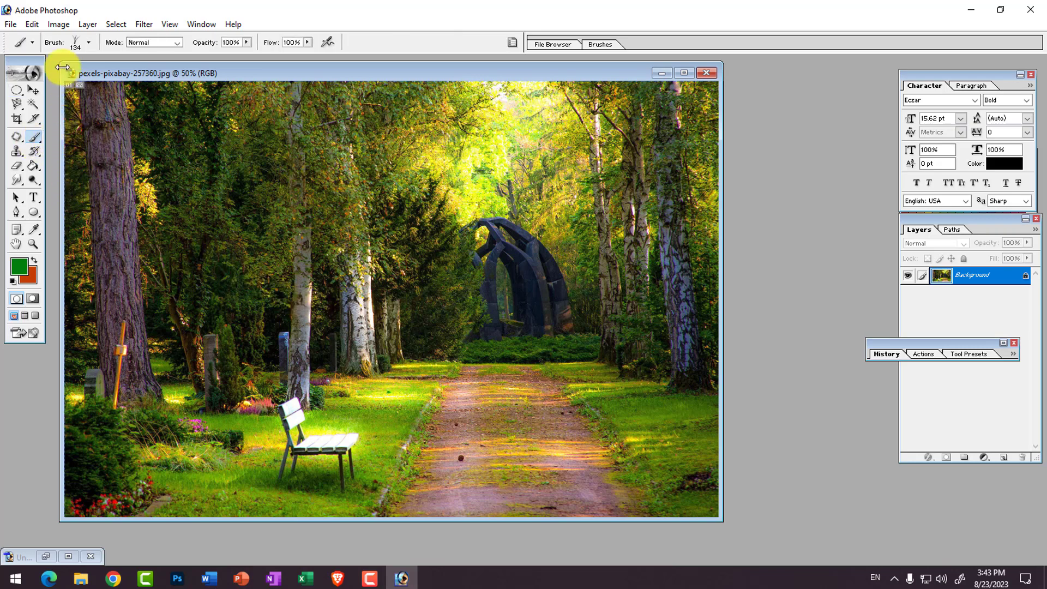
{"action": "left_click", "coordinate": [89, 46]}
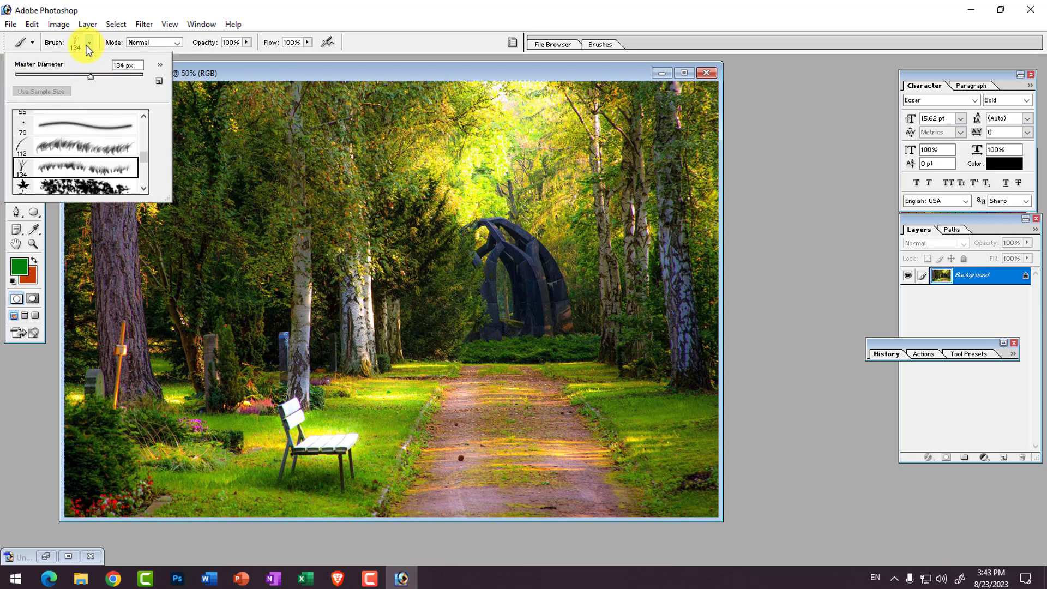
{"action": "left_click_drag", "start_coordinate": [147, 155], "coordinate": [145, 178]}
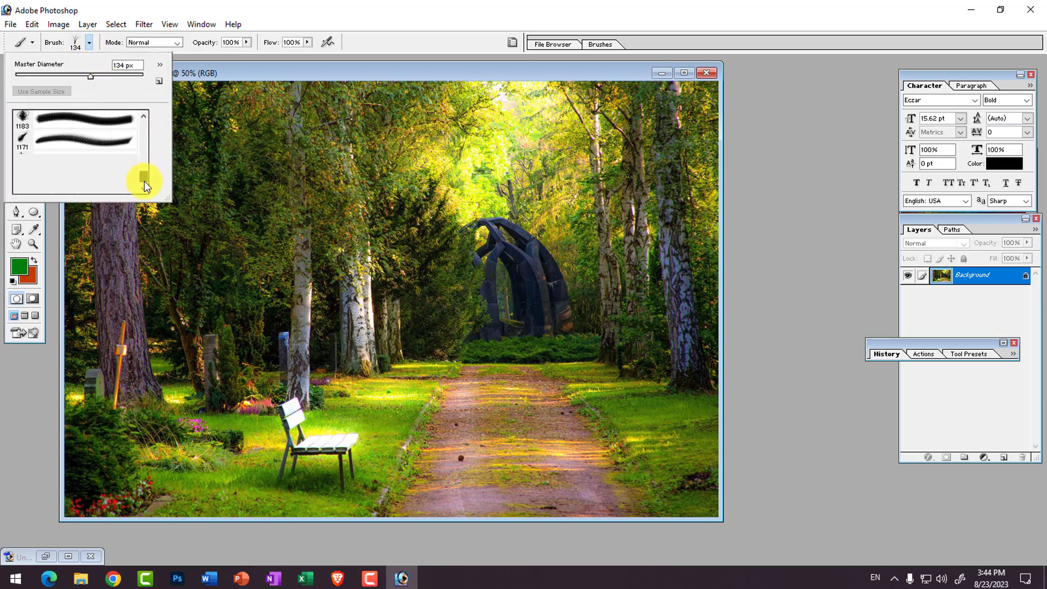
{"action": "left_click", "coordinate": [54, 183]}
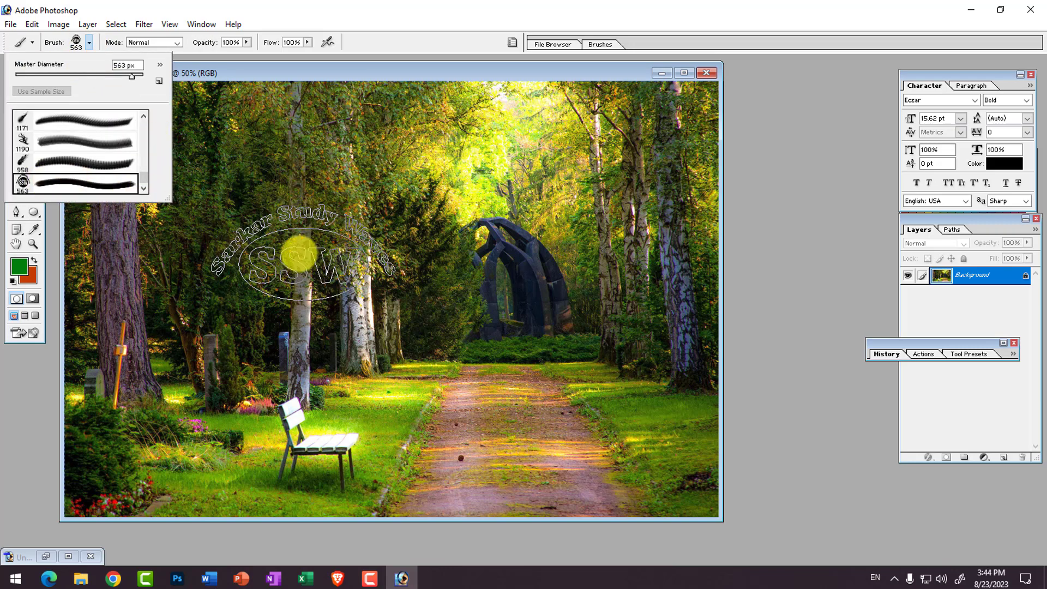
{"action": "left_click", "coordinate": [524, 437]}
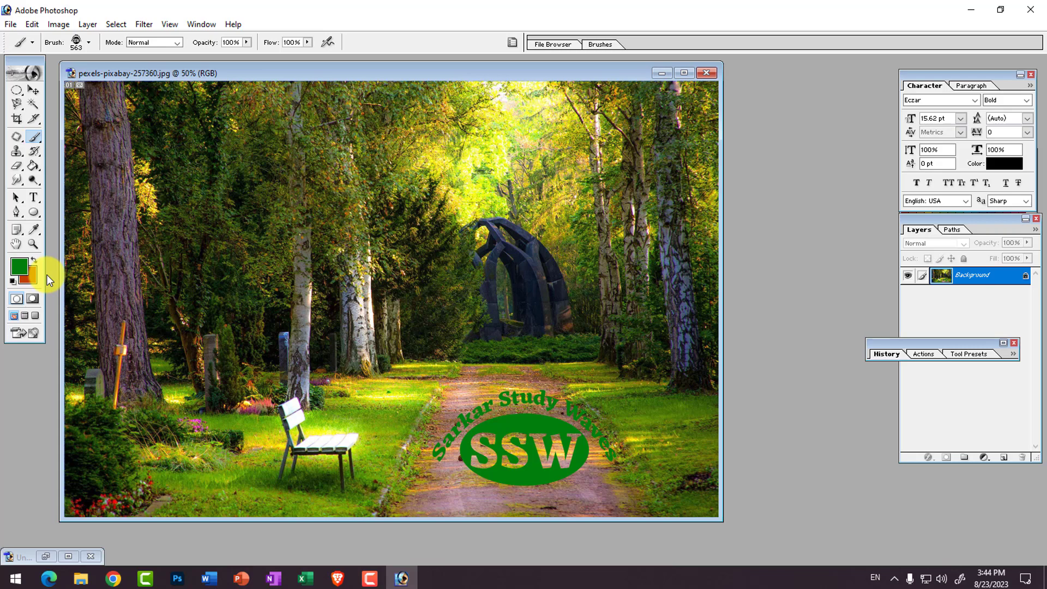
Try the logo stamp on the path in black (000000) and undo it
{"action": "key", "text": "i"}
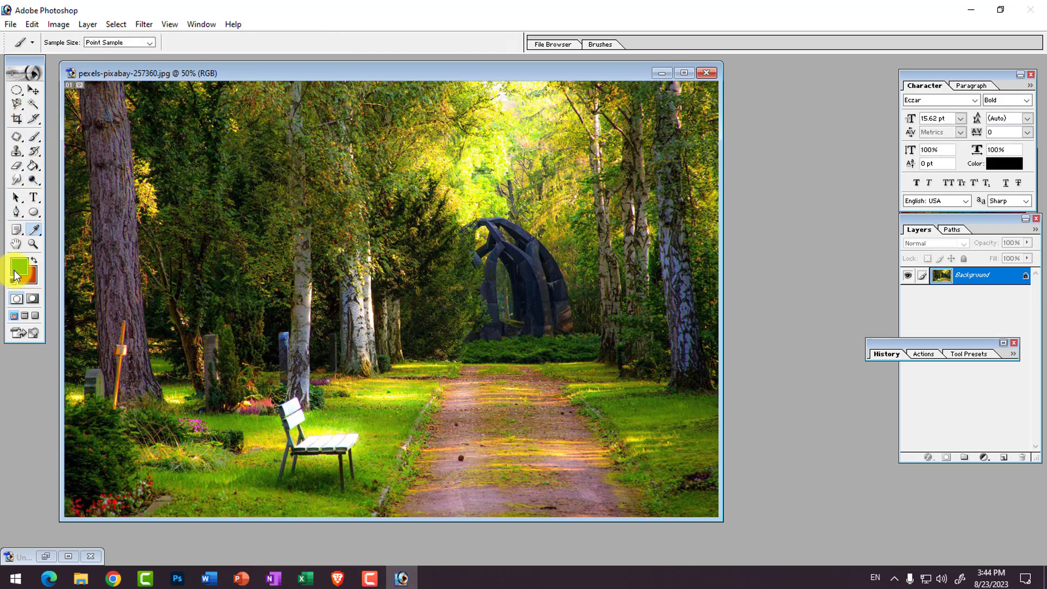
{"action": "left_click", "coordinate": [17, 276]}
{"action": "left_click_drag", "start_coordinate": [655, 316], "coordinate": [615, 378]}
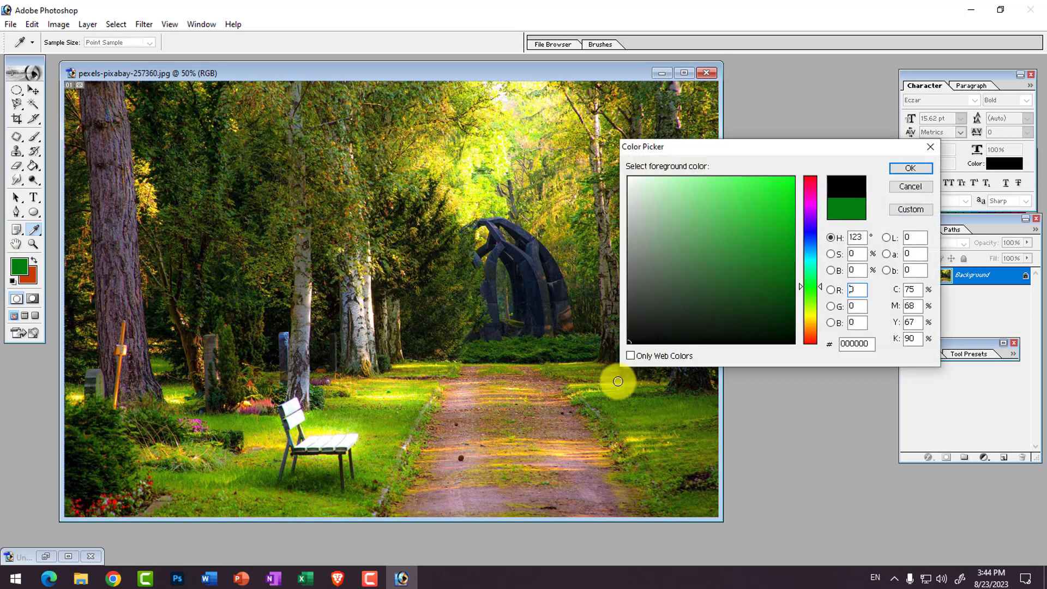
{"action": "left_click", "coordinate": [910, 169]}
{"action": "key", "text": "b"}
{"action": "left_click", "coordinate": [511, 428]}
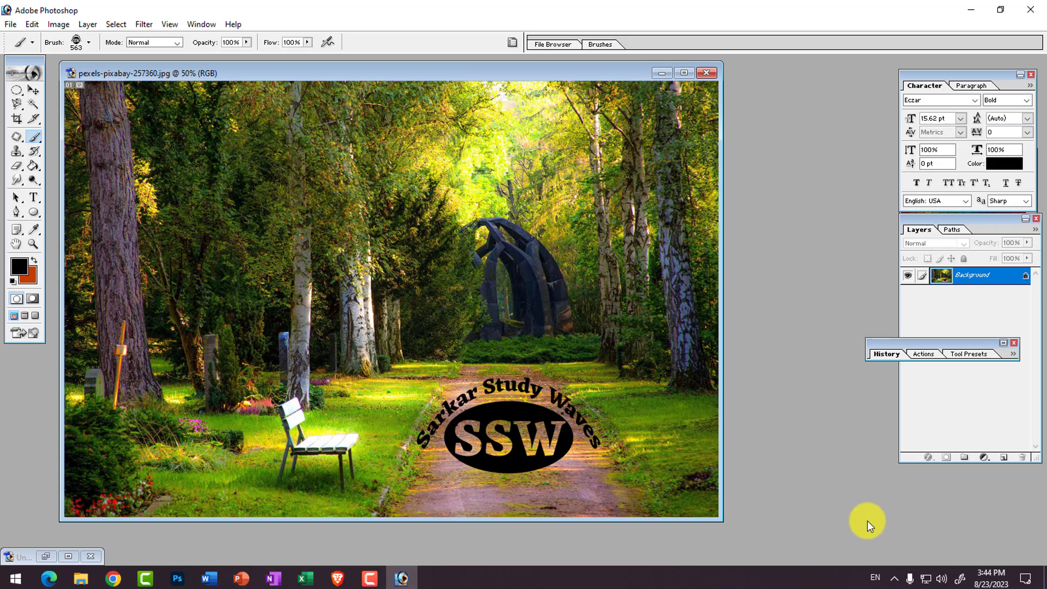
{"action": "key", "text": "ctrl+z"}
Set the foreground color to red with R 246, G 0, B 0 and stamp the logo on the path, redoing the stamp once
{"action": "key", "text": "i"}
{"action": "left_click", "coordinate": [20, 267]}
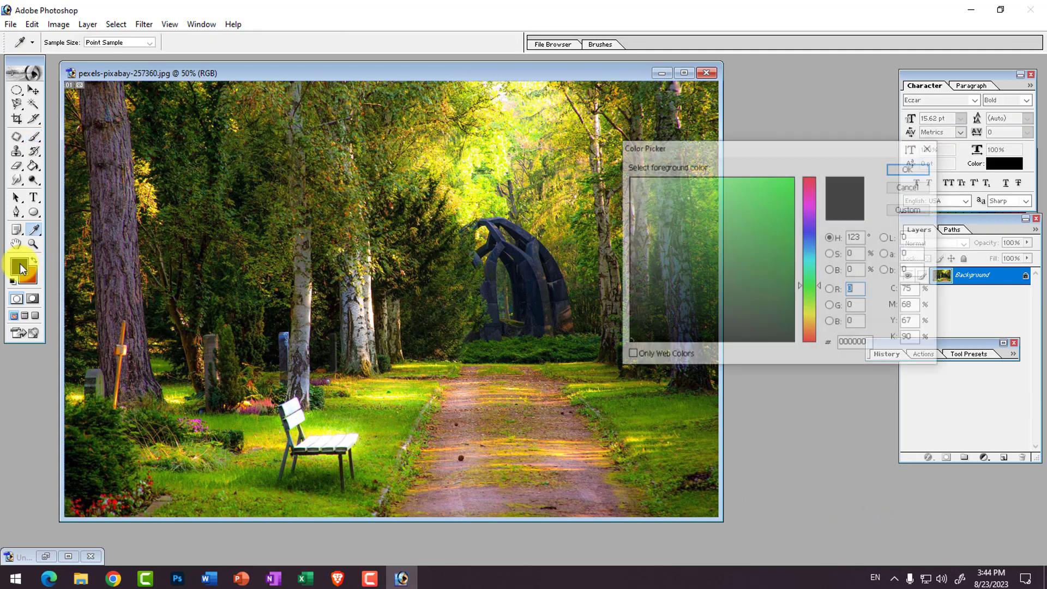
{"action": "type", "text": "246"}
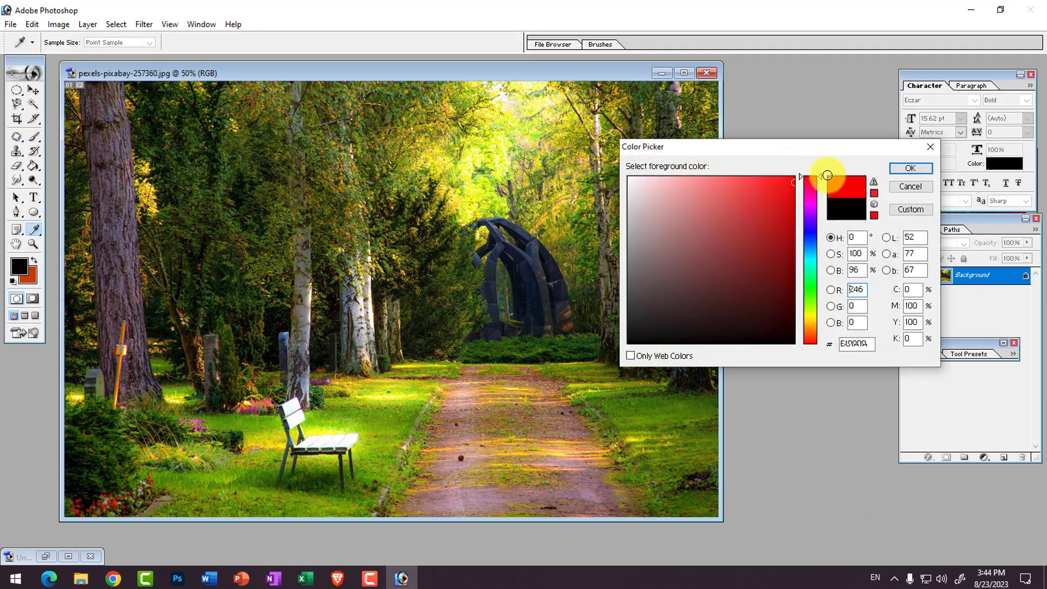
{"action": "left_click", "coordinate": [908, 168]}
{"action": "key", "text": "b"}
{"action": "left_click", "coordinate": [512, 423]}
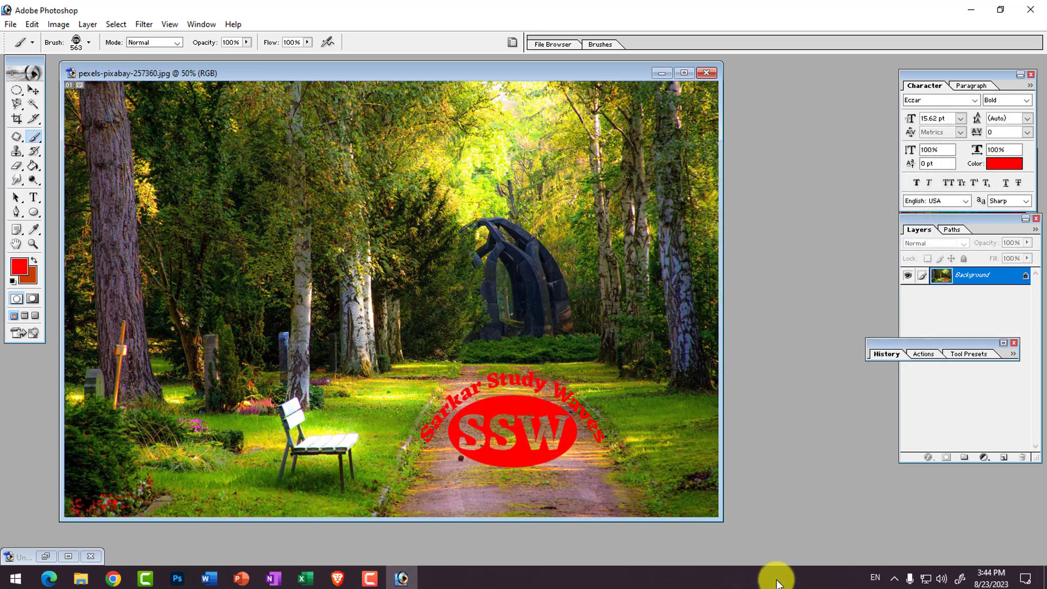
{"action": "key", "text": "ctrl+z"}
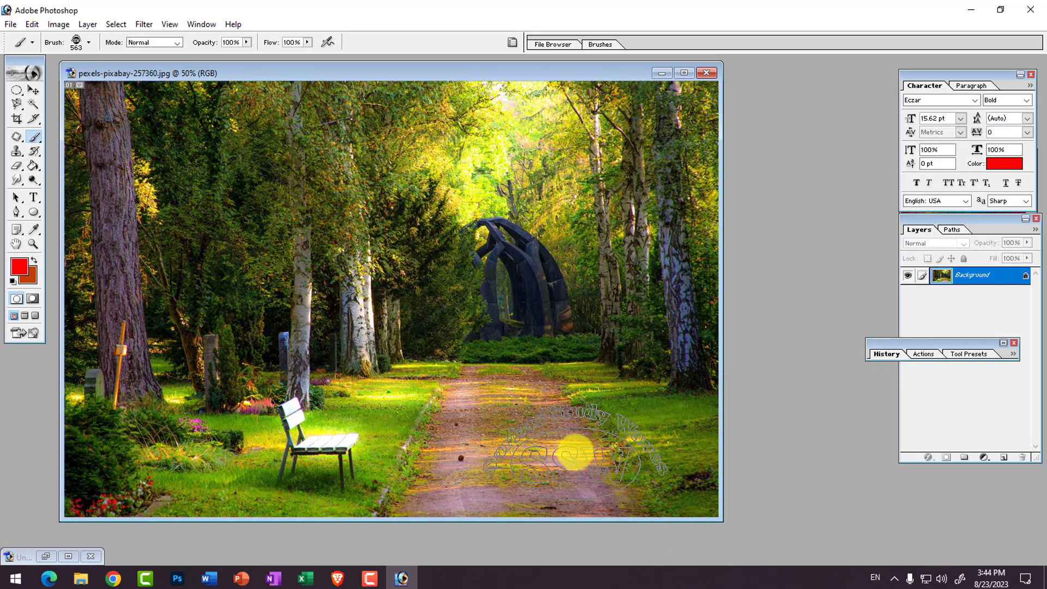
{"action": "left_click", "coordinate": [518, 424]}
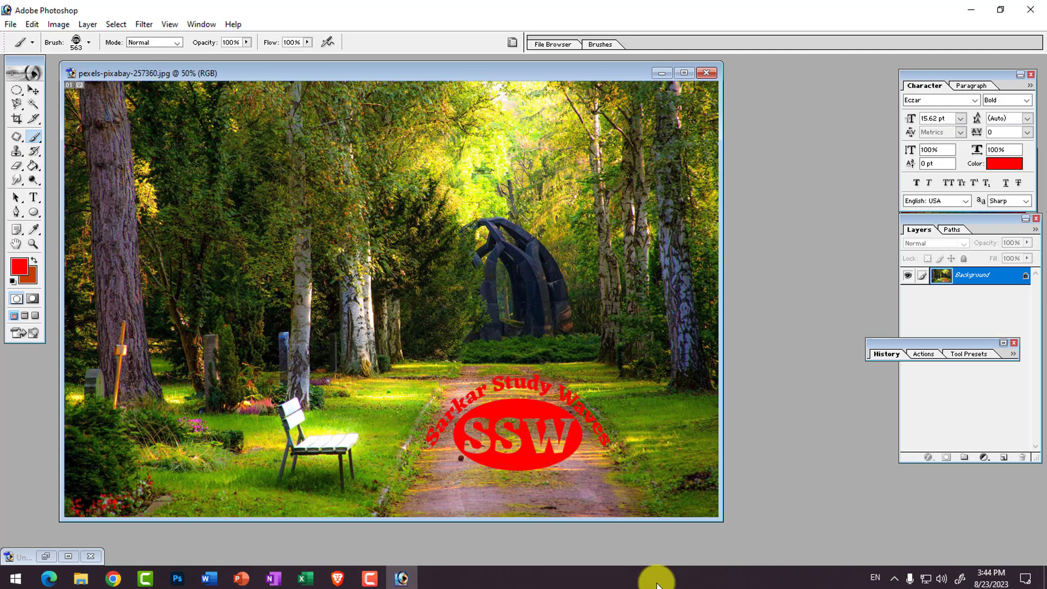
Open the Load Brushes dialog from the Brush tool's preset options
{"action": "left_click", "coordinate": [89, 42]}
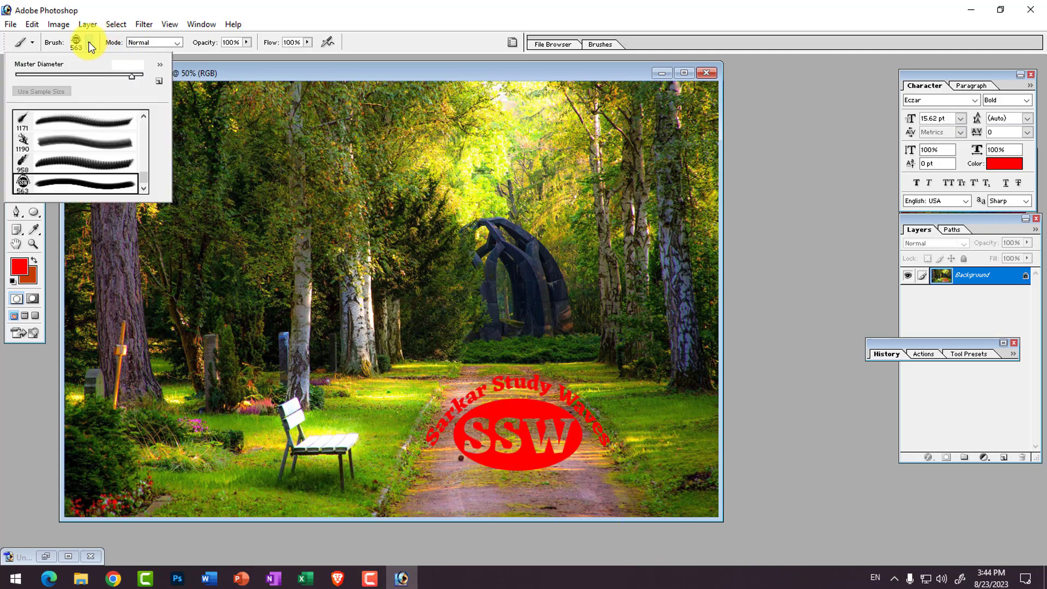
{"action": "left_click", "coordinate": [160, 65]}
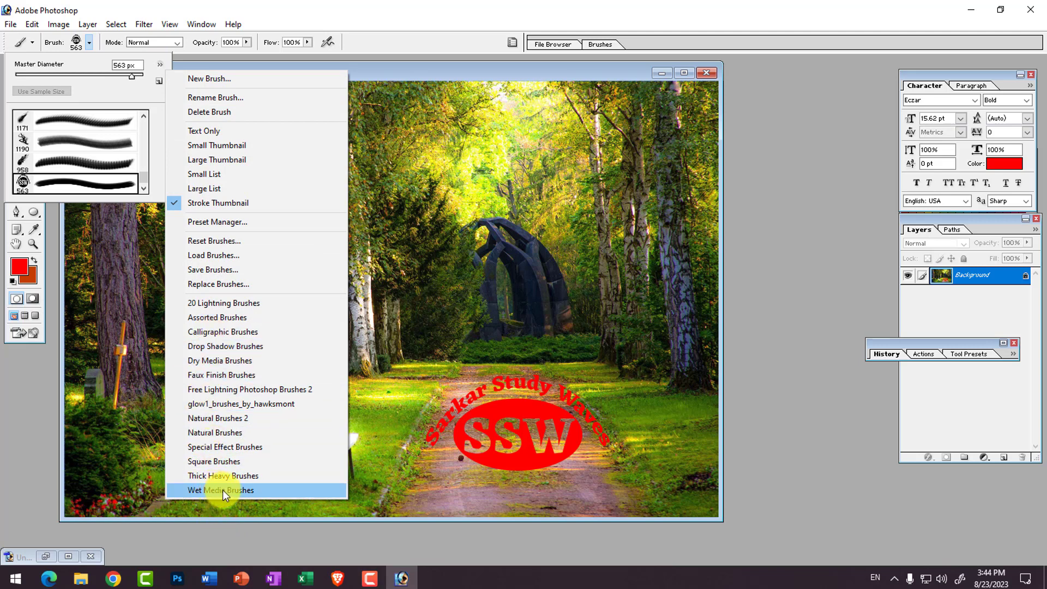
{"action": "left_click", "coordinate": [208, 260]}
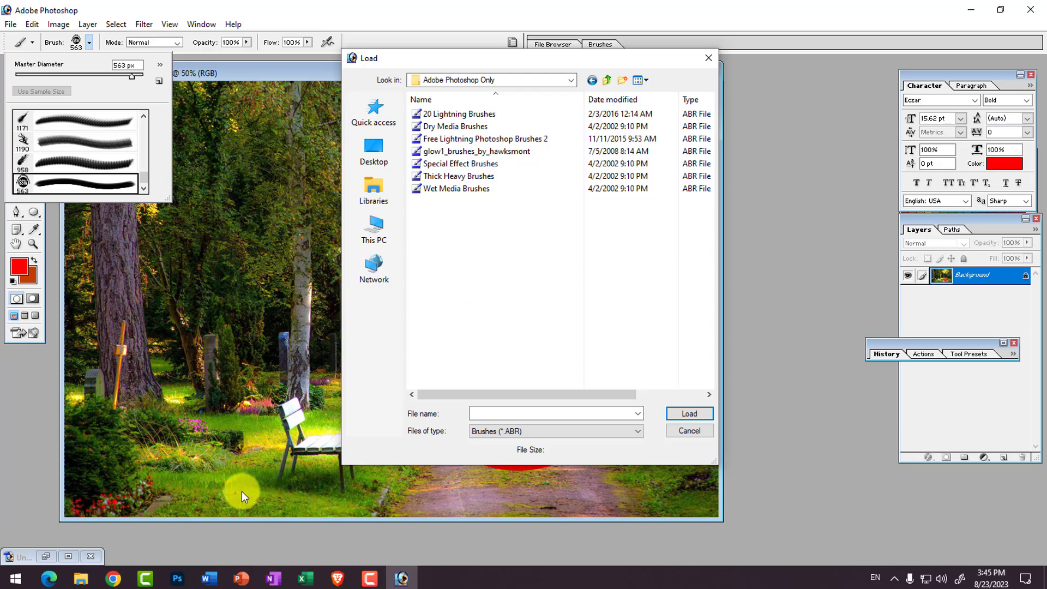
Switch to Chrome and go to google.com
{"action": "left_click", "coordinate": [114, 578]}
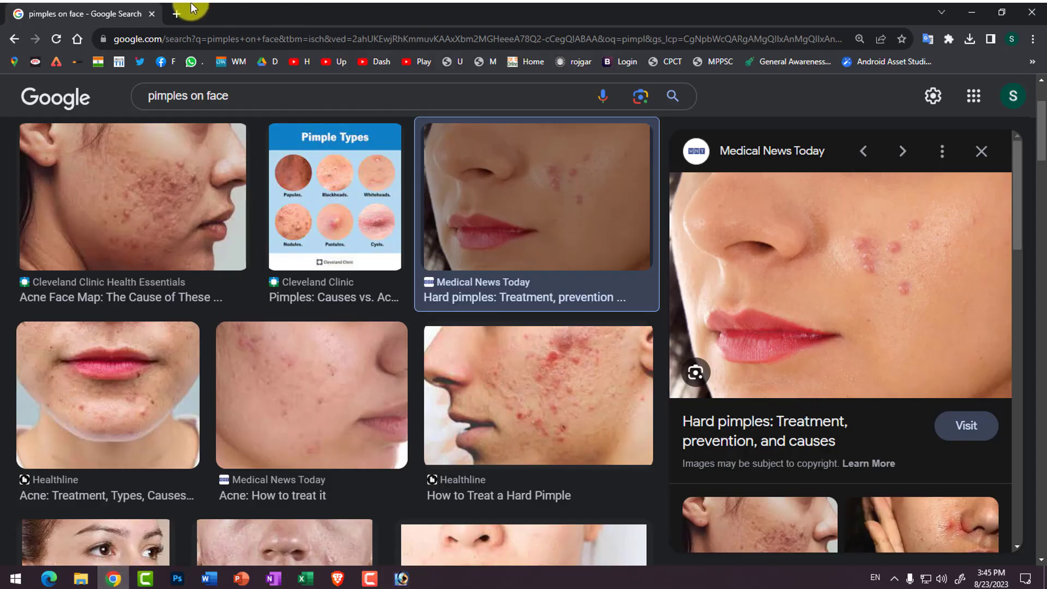
{"action": "left_click", "coordinate": [162, 39]}
{"action": "type", "text": "google.com"}
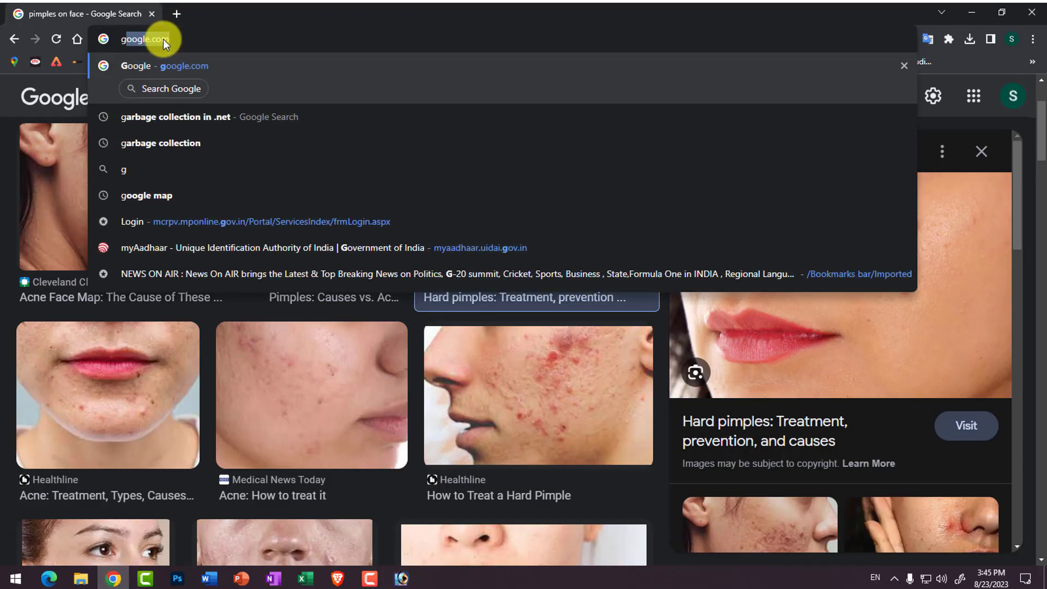
{"action": "key", "text": "Return"}
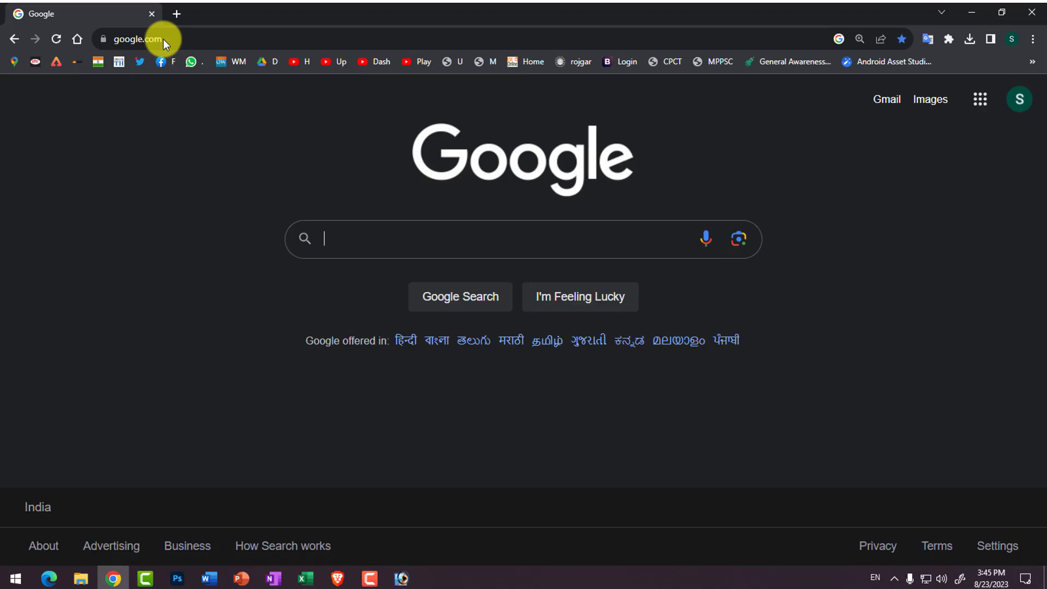
Search Google for "photoshop 7 brushes free download"
{"action": "left_click", "coordinate": [402, 577]}
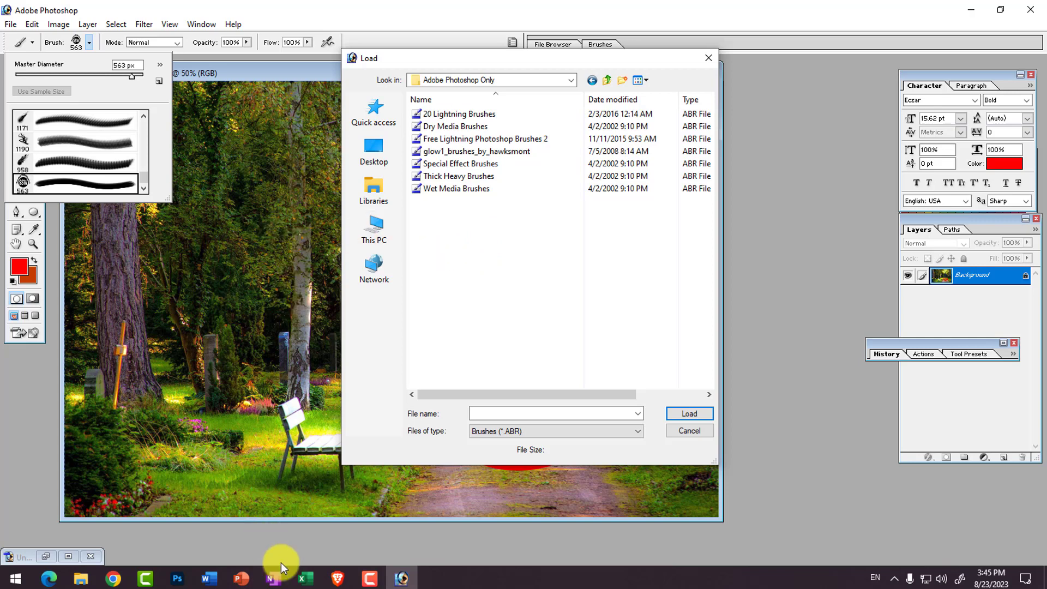
{"action": "left_click", "coordinate": [112, 578]}
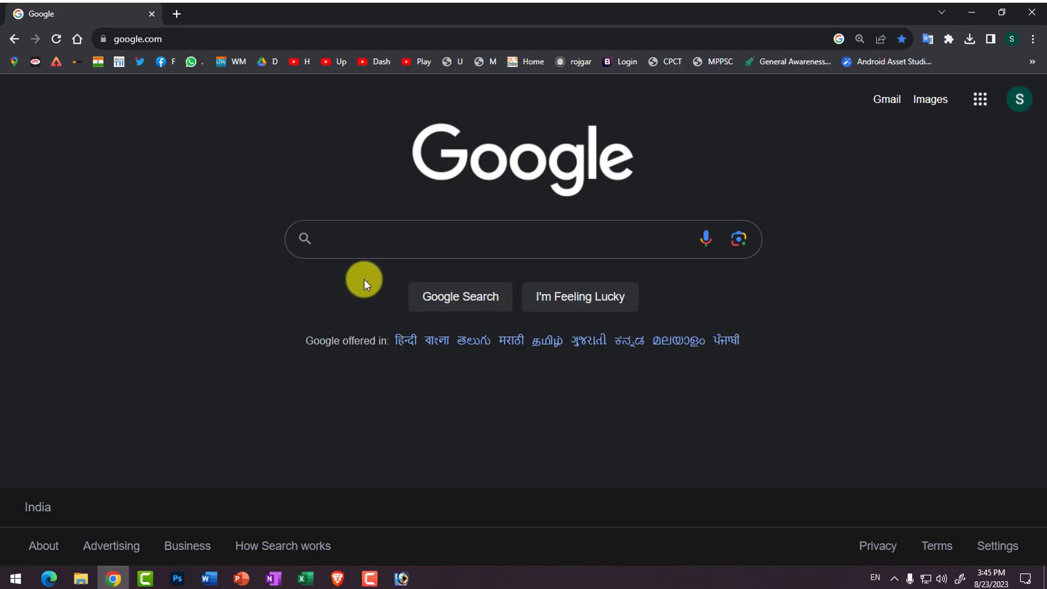
{"action": "type", "text": "photosh"}
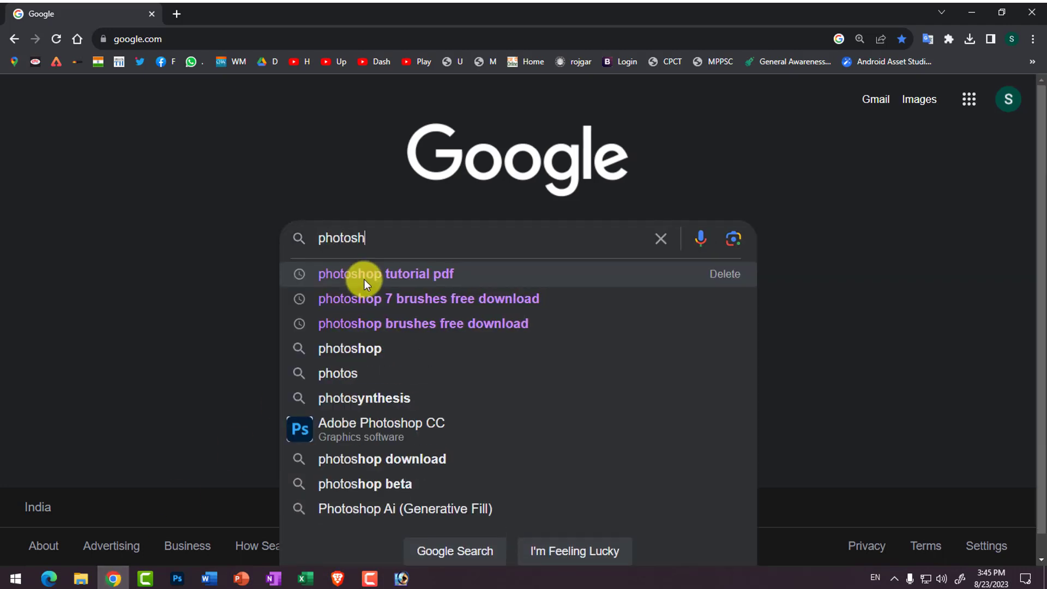
{"action": "type", "text": "op 7 bu"}
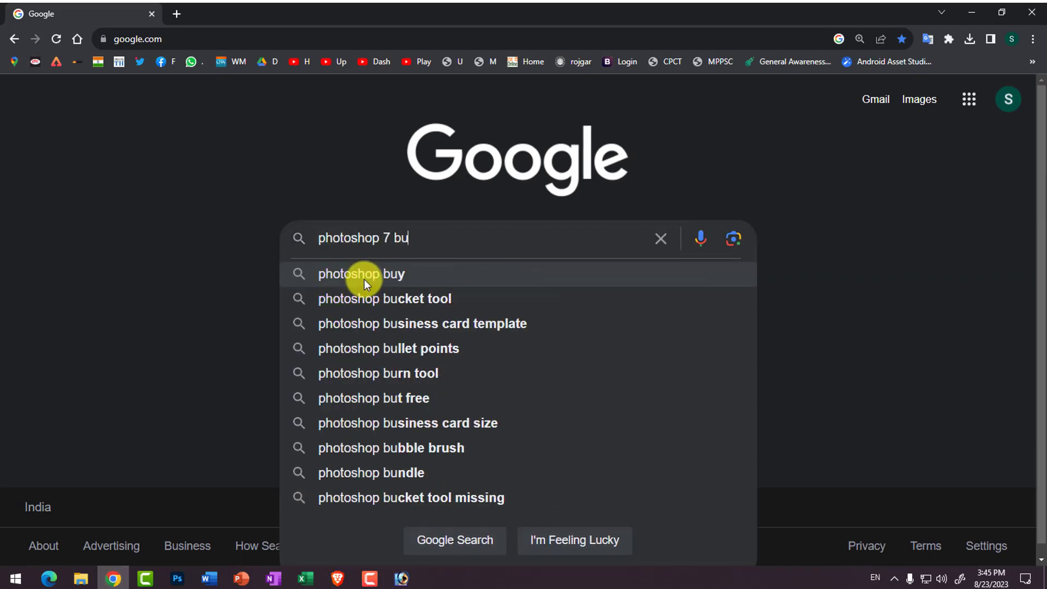
{"action": "key", "text": "BackSpace"}
{"action": "type", "text": "rushes"}
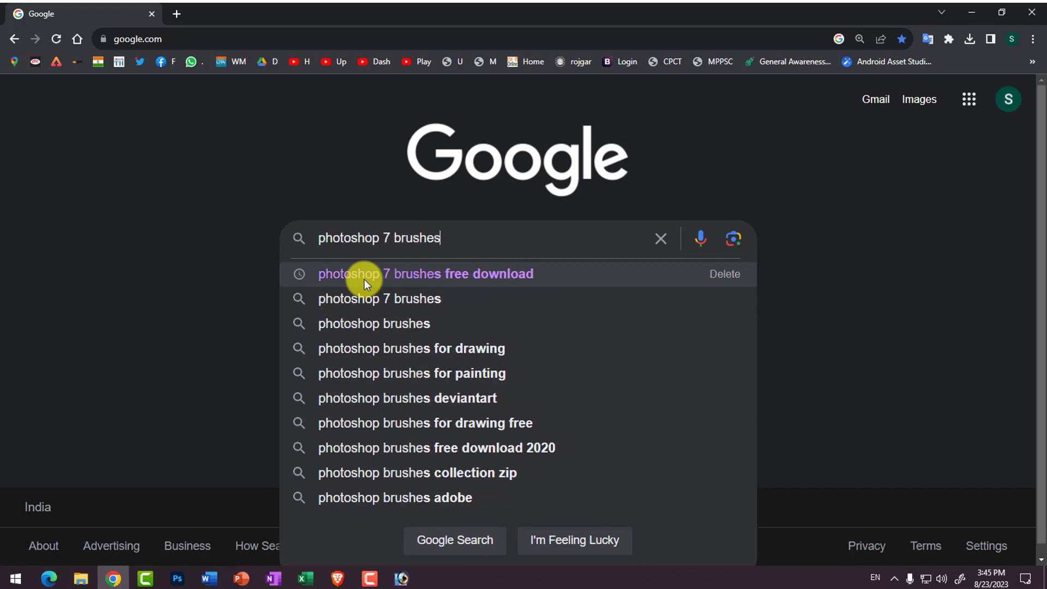
{"action": "key", "text": "Down"}
{"action": "key", "text": "Return"}
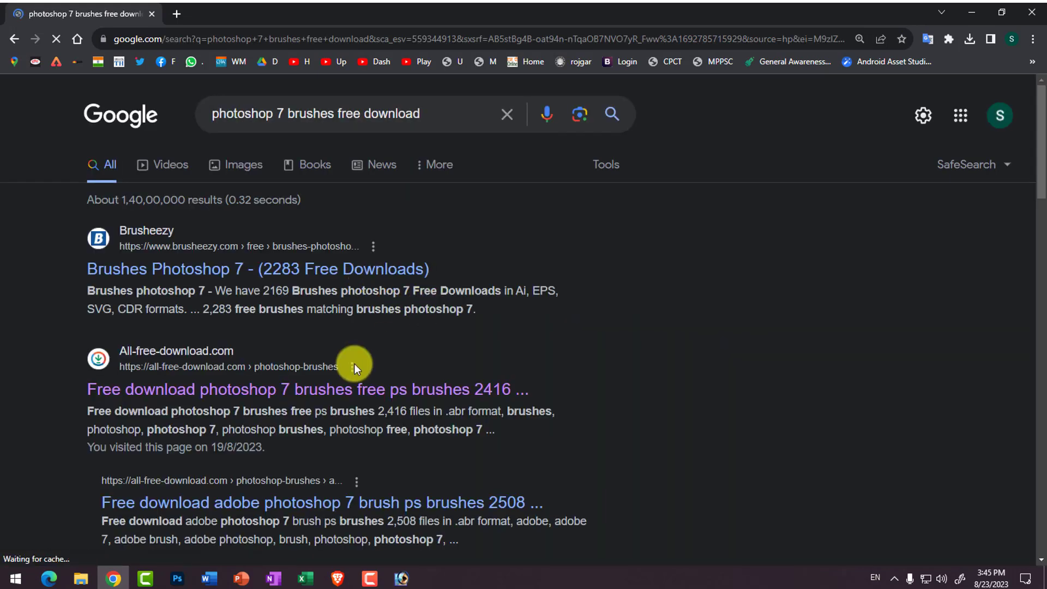
Look through the free Photoshop 7 brushes on All-free-download.com, then return to the search results
{"action": "left_click", "coordinate": [231, 401]}
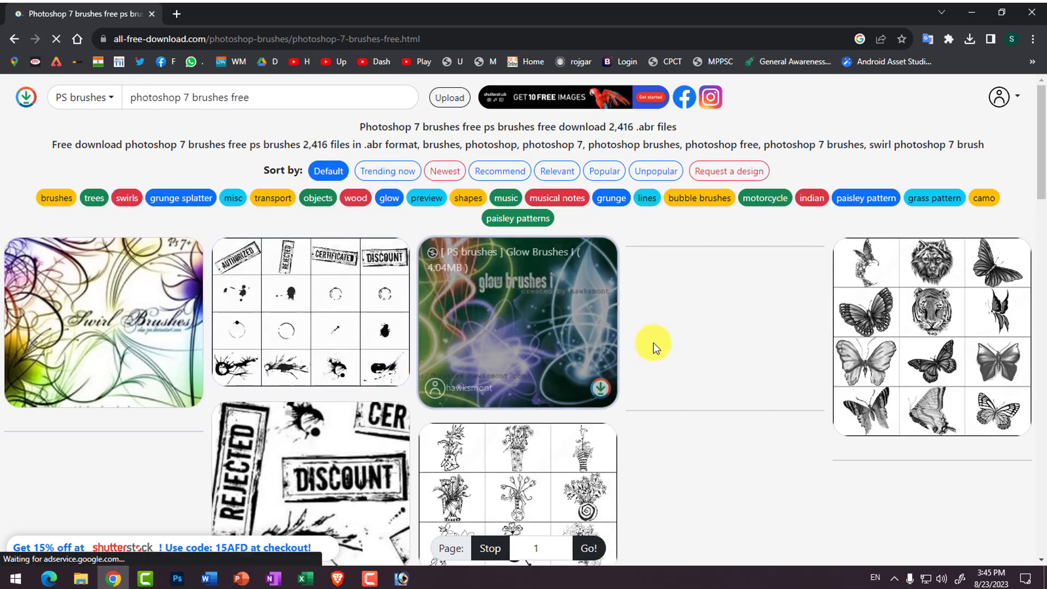
{"action": "scroll", "coordinate": [895, 344], "scroll_direction": "down", "scroll_amount": 7}
{"action": "scroll", "coordinate": [889, 341], "scroll_direction": "down", "scroll_amount": 7}
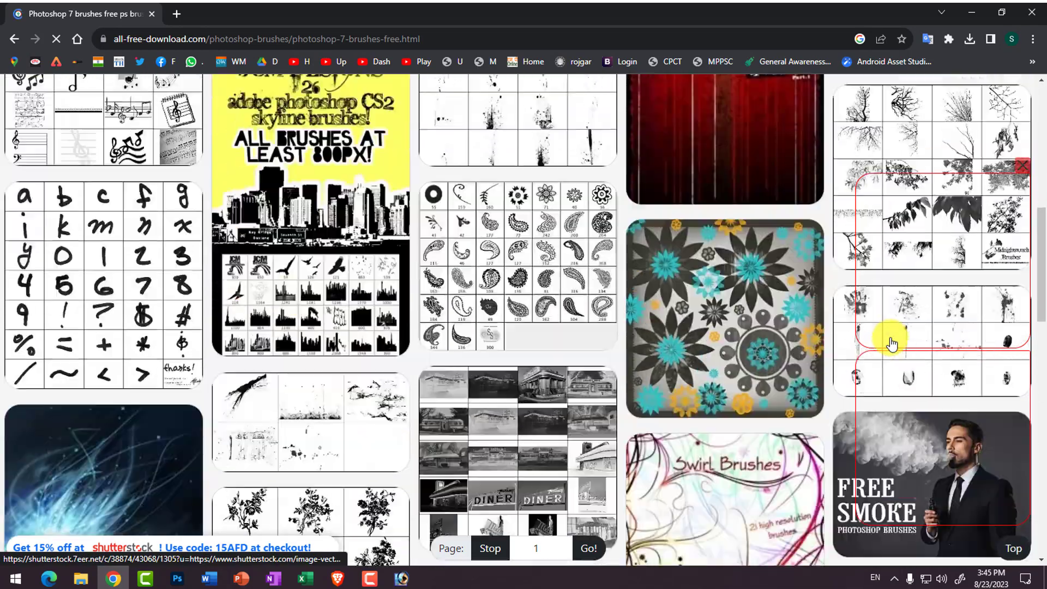
{"action": "scroll", "coordinate": [617, 324], "scroll_direction": "up", "scroll_amount": 14}
{"action": "scroll", "coordinate": [617, 324], "scroll_direction": "up", "scroll_amount": 1}
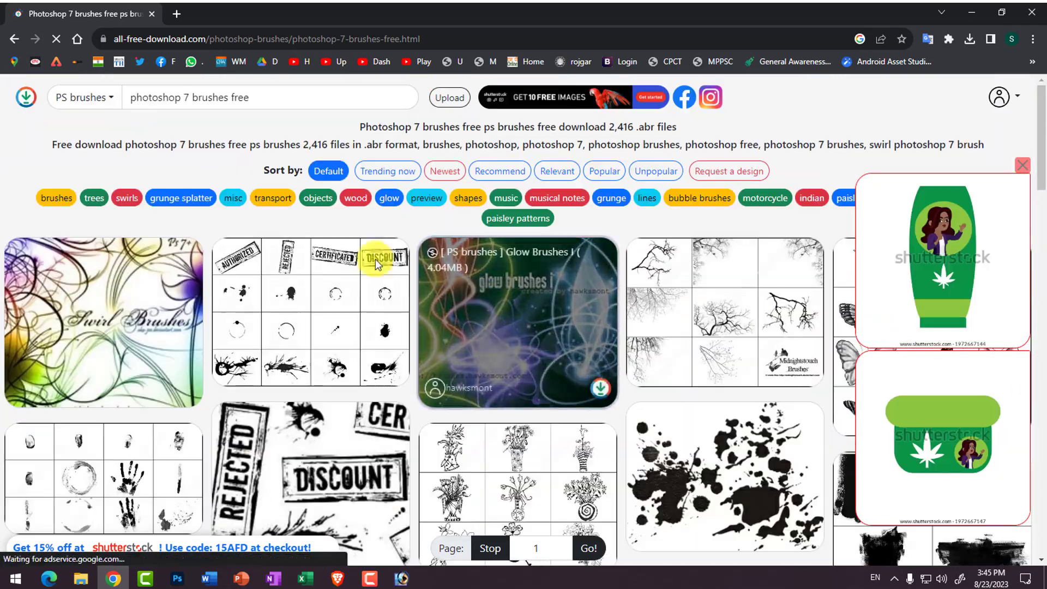
{"action": "left_click", "coordinate": [14, 39]}
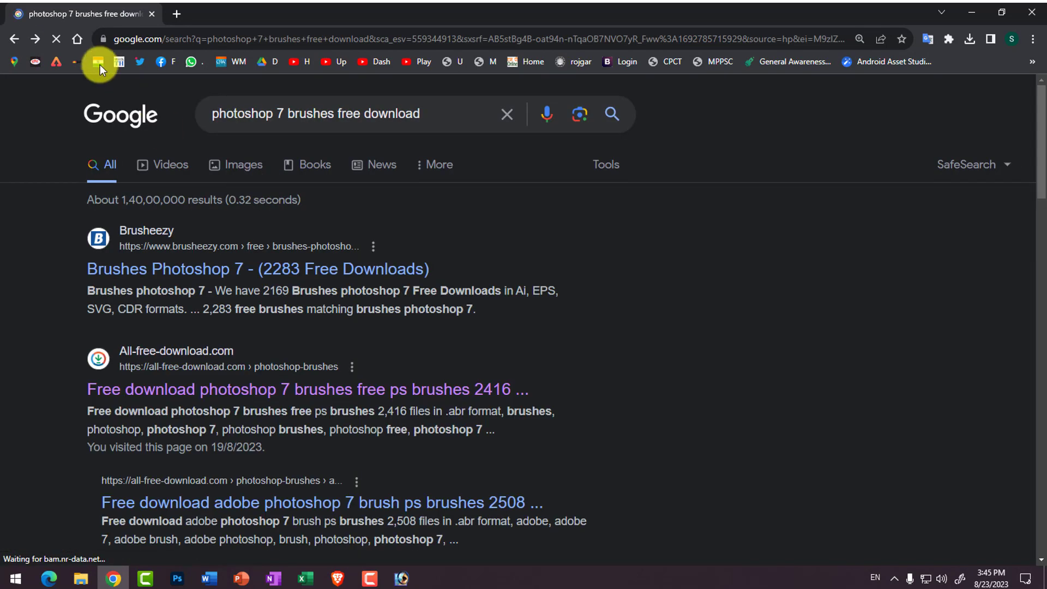
Refine the Google search to "photoshop 7 thunder brushes free download"
{"action": "left_click", "coordinate": [273, 112]}
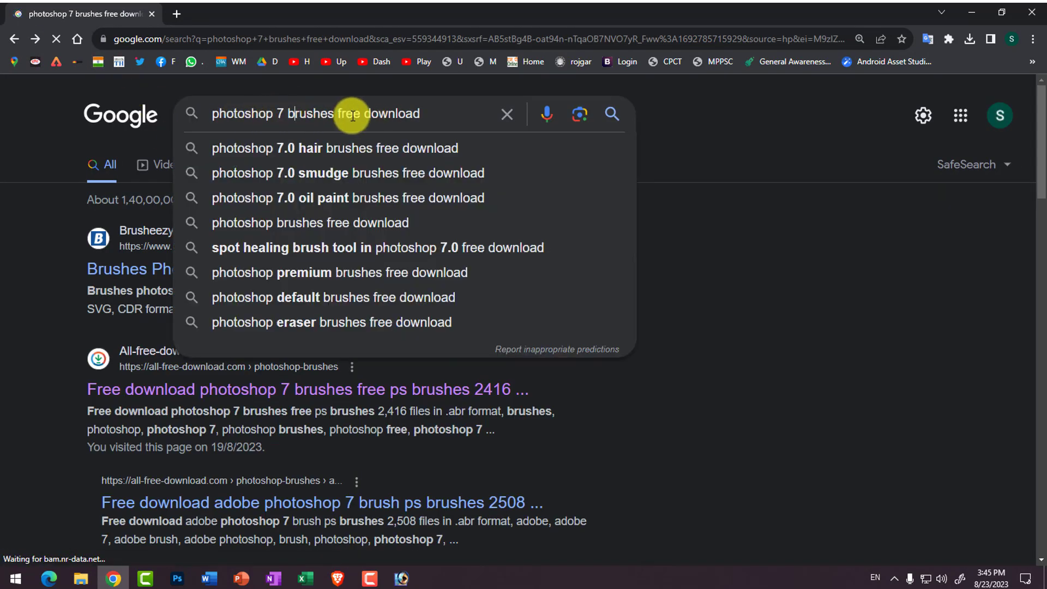
{"action": "left_click", "coordinate": [295, 125]}
{"action": "type", "text": "thuun"}
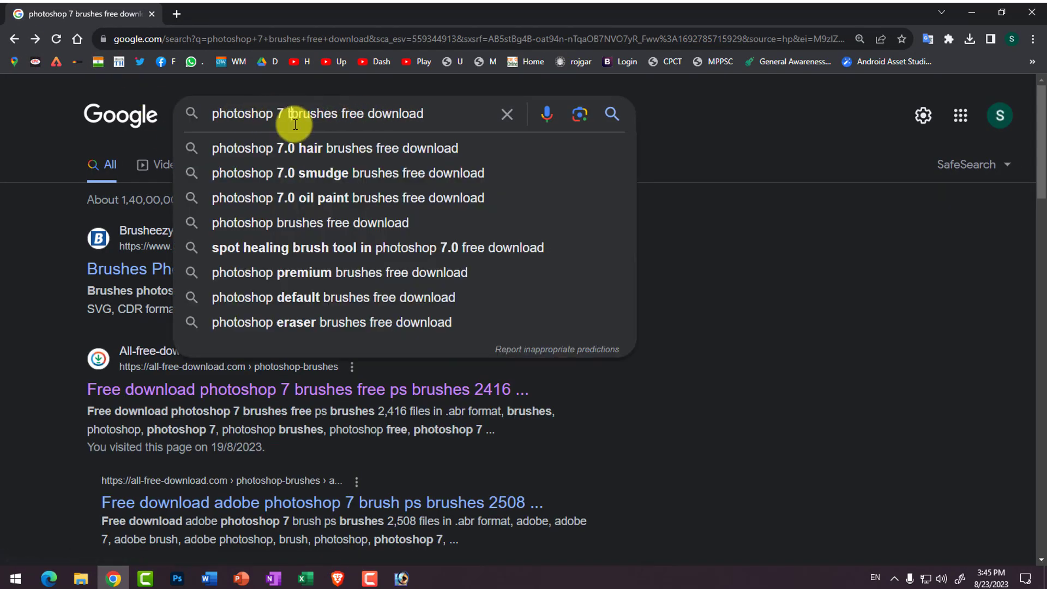
{"action": "key", "text": "BackSpace"}
{"action": "key", "text": "BackSpace"}
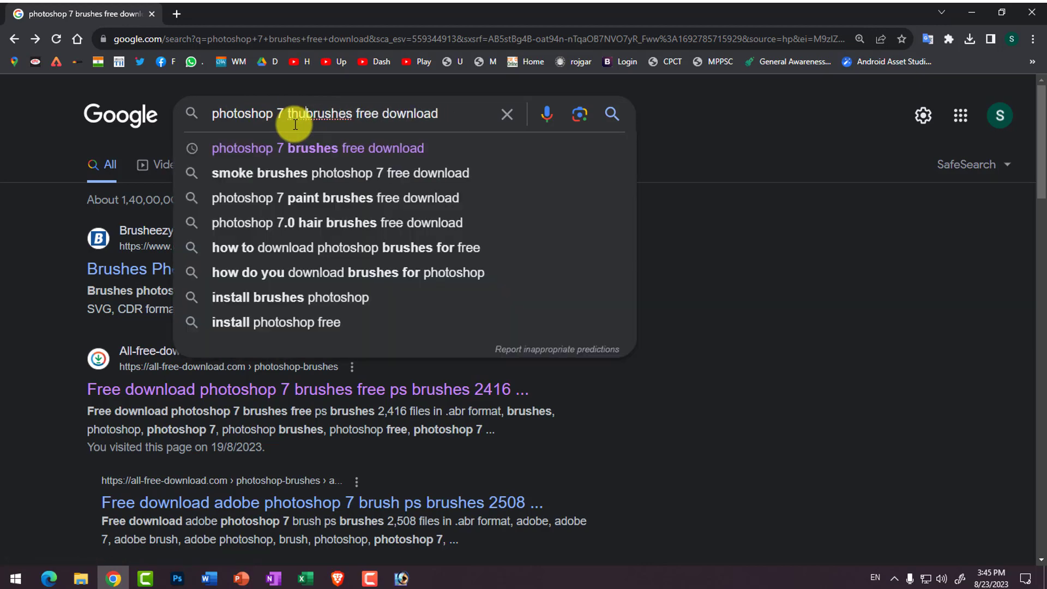
{"action": "type", "text": "nder"}
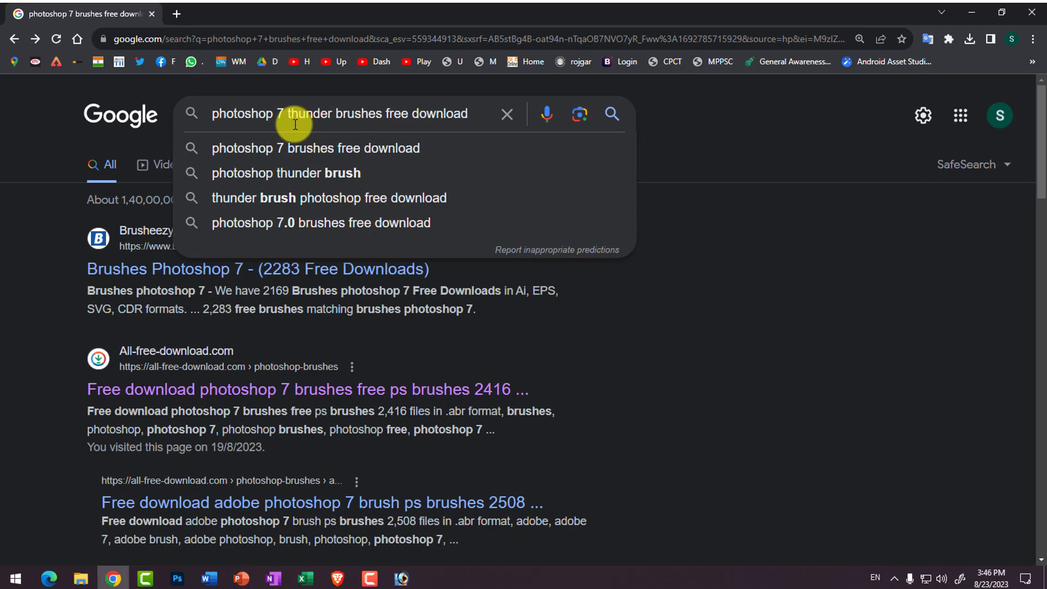
{"action": "key", "text": "Return"}
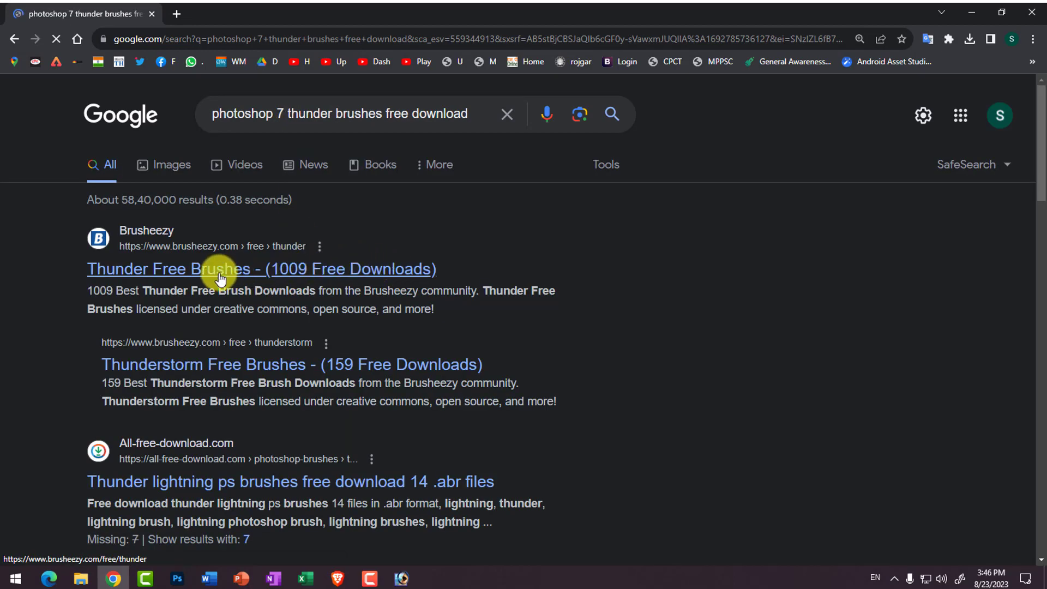
Open Brusheezy's Thunder Free Brushes result and download the Free Lightning Photoshop Brushes 3 pack
{"action": "left_click", "coordinate": [221, 273]}
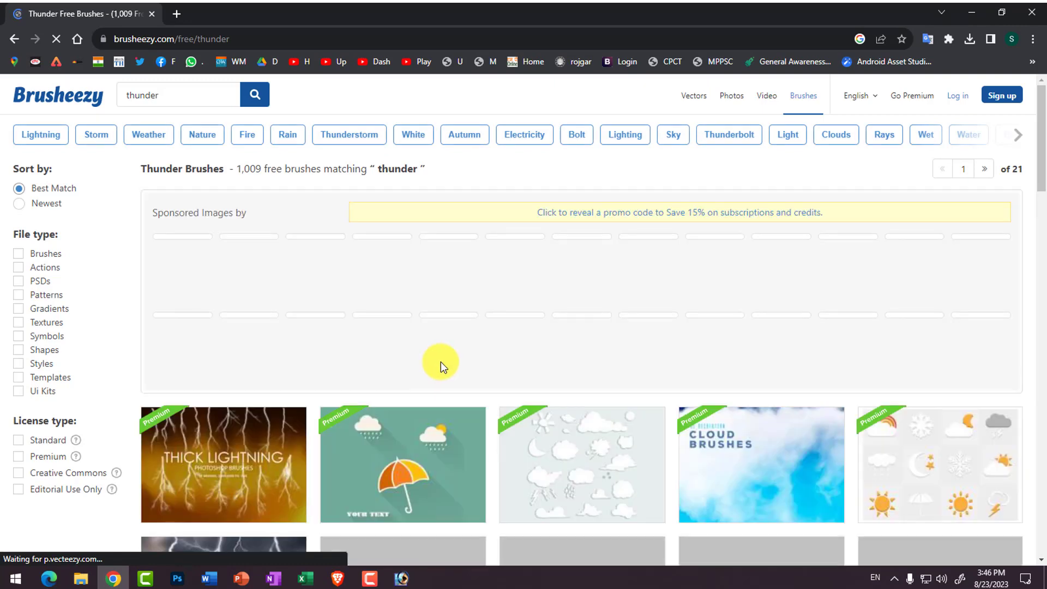
{"action": "scroll", "coordinate": [513, 388], "scroll_direction": "down", "scroll_amount": 2}
{"action": "scroll", "coordinate": [513, 388], "scroll_direction": "down", "scroll_amount": 2}
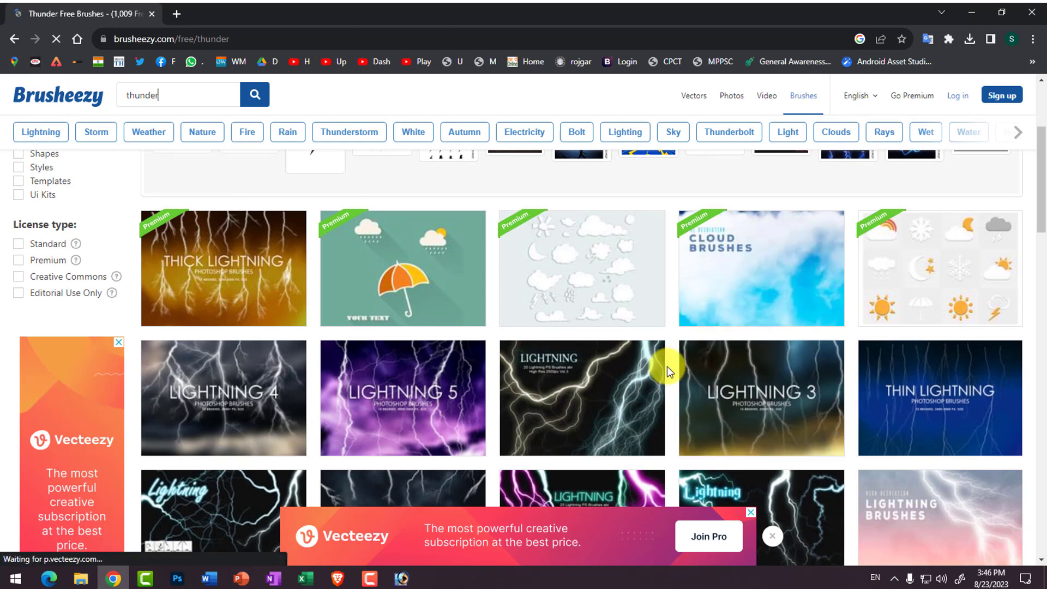
{"action": "left_click", "coordinate": [762, 401]}
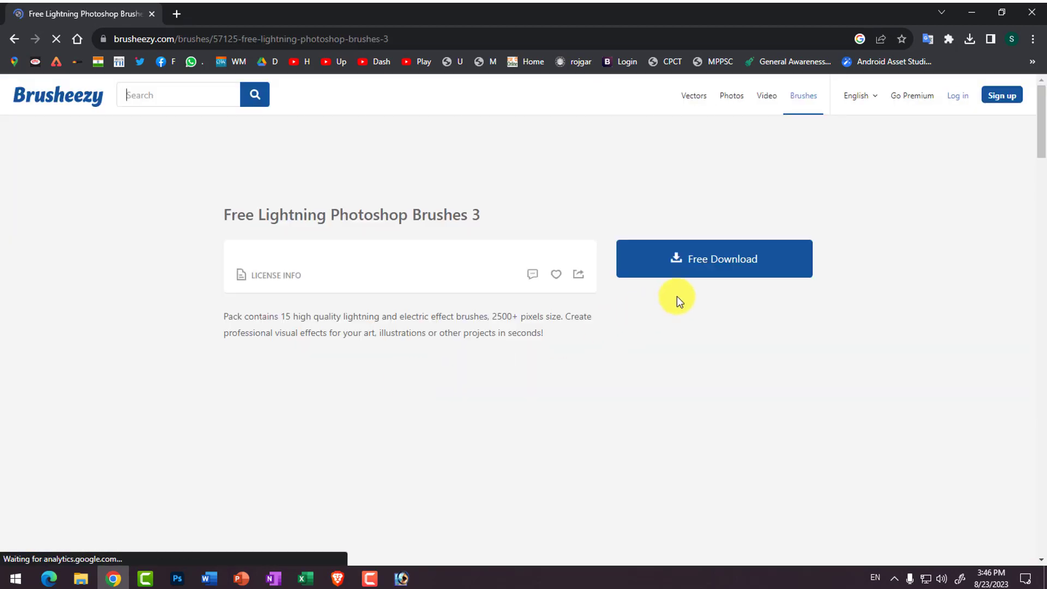
{"action": "left_click", "coordinate": [703, 269]}
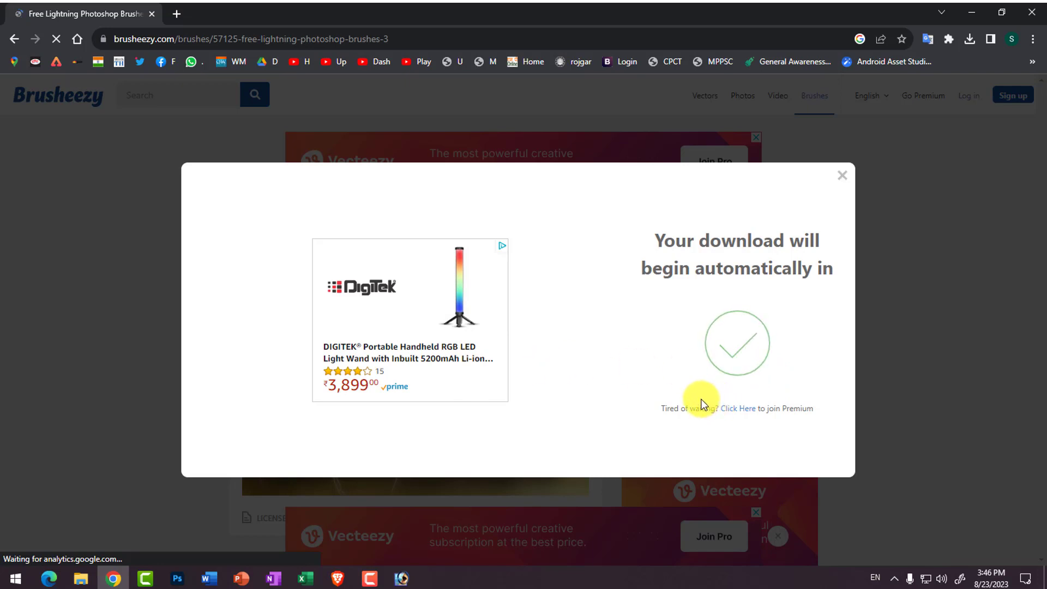
Show the downloaded Free_Lightning_Photoshop_Brushes_3.zip in its folder and extract it to a folder of the same name
{"action": "left_click", "coordinate": [970, 40]}
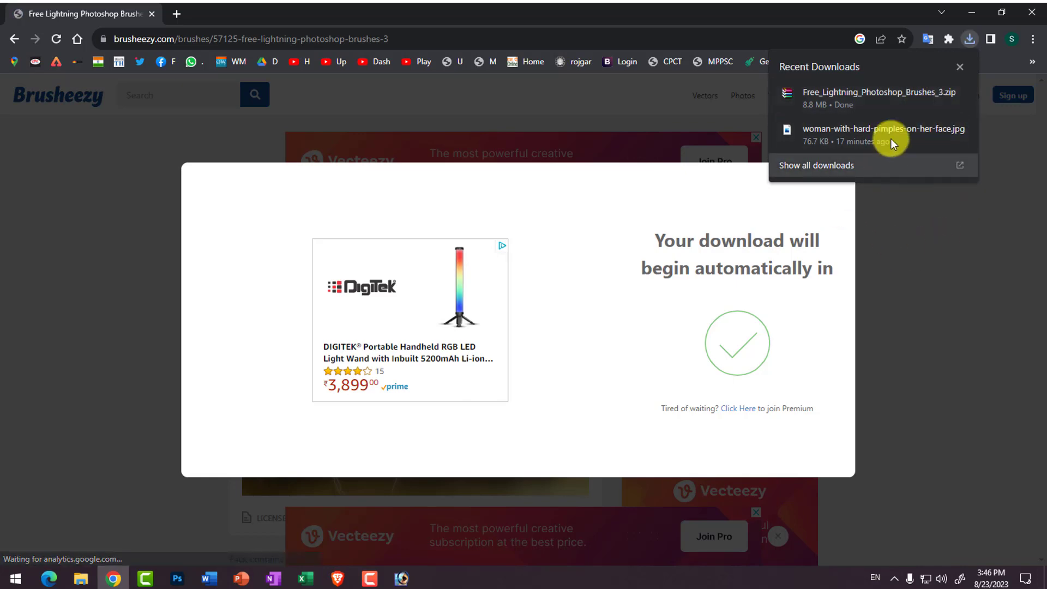
{"action": "left_click", "coordinate": [938, 94]}
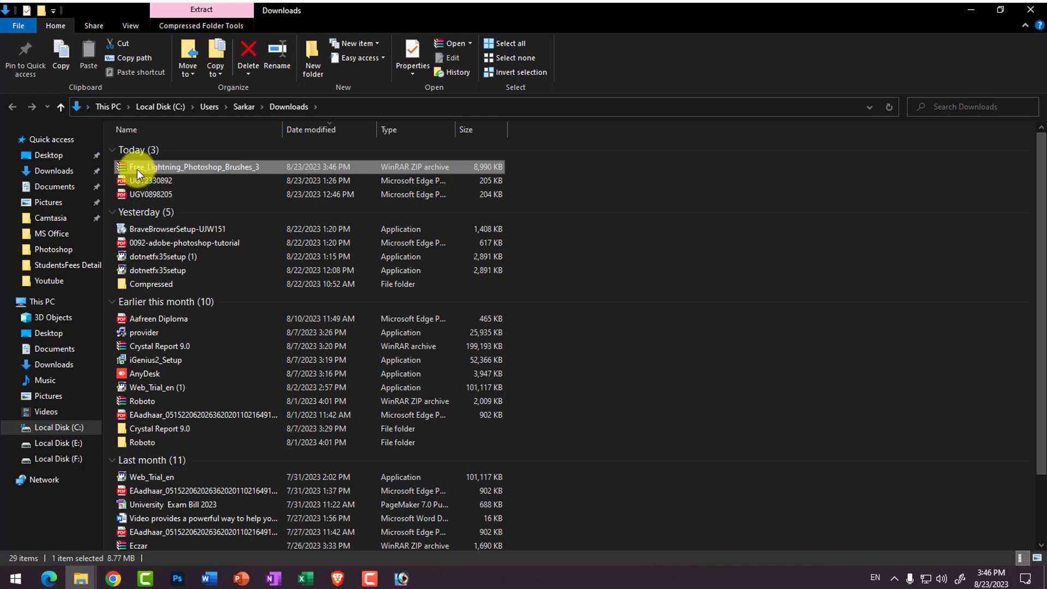
{"action": "right_click", "coordinate": [136, 169]}
{"action": "left_click", "coordinate": [218, 254]}
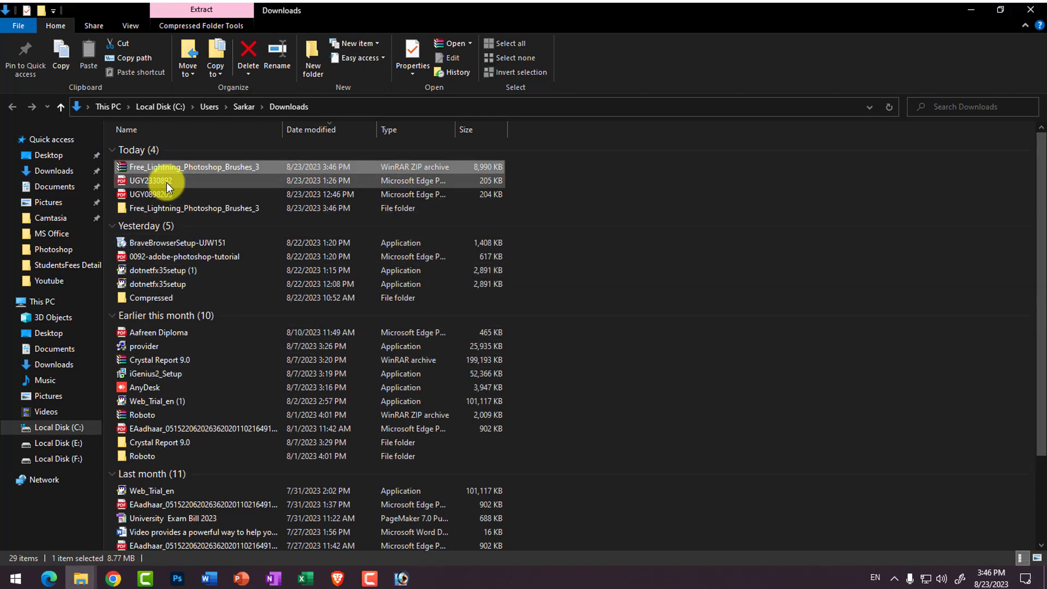
Copy the Free Lightning Photoshop Brushes 3 ABR file from the extracted folder
{"action": "double_click", "coordinate": [143, 211]}
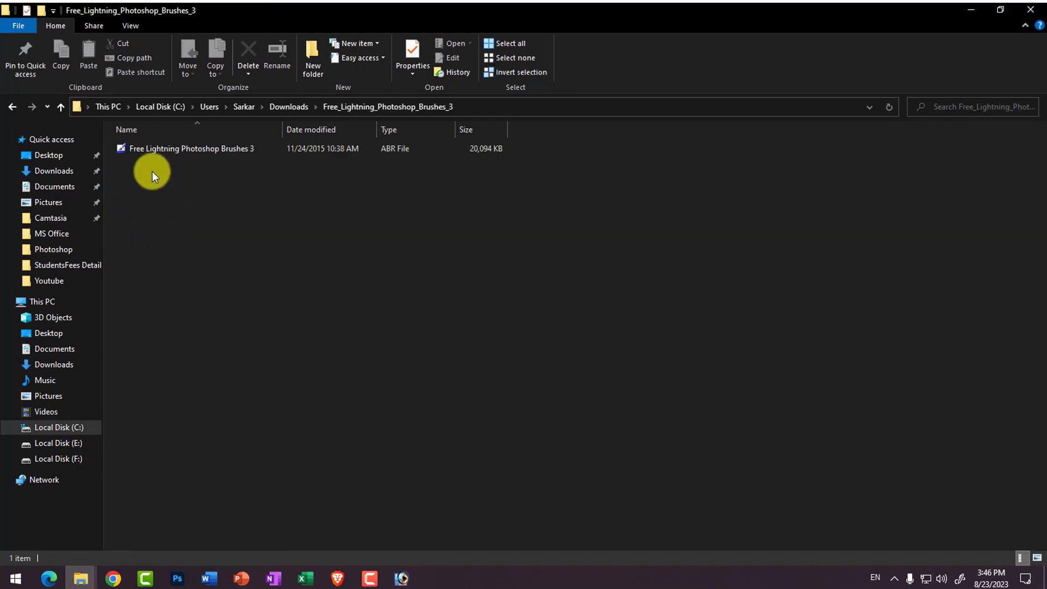
{"action": "left_click", "coordinate": [154, 148]}
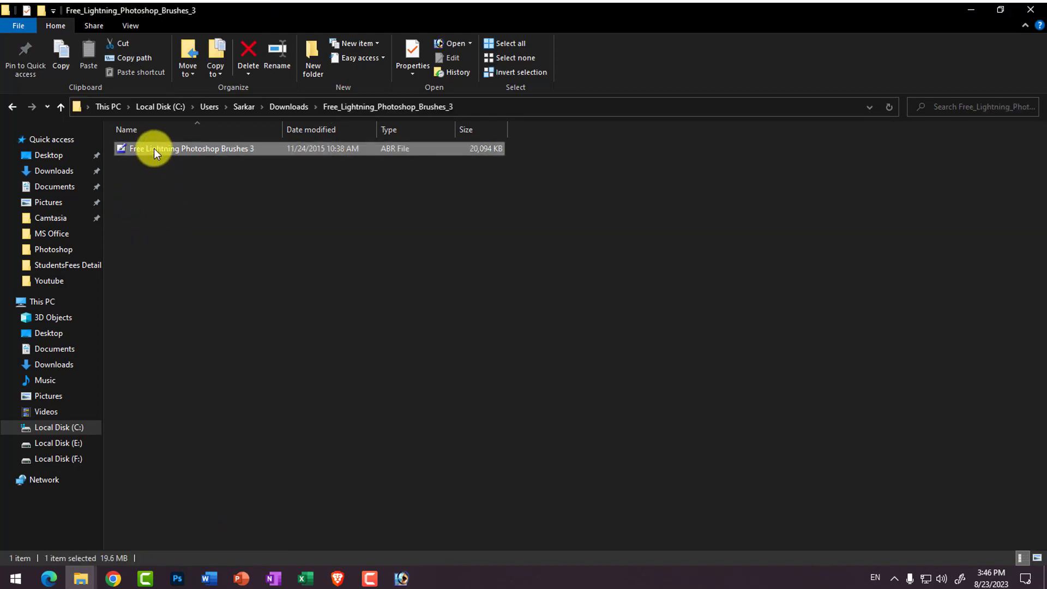
{"action": "key", "text": "ctrl+c"}
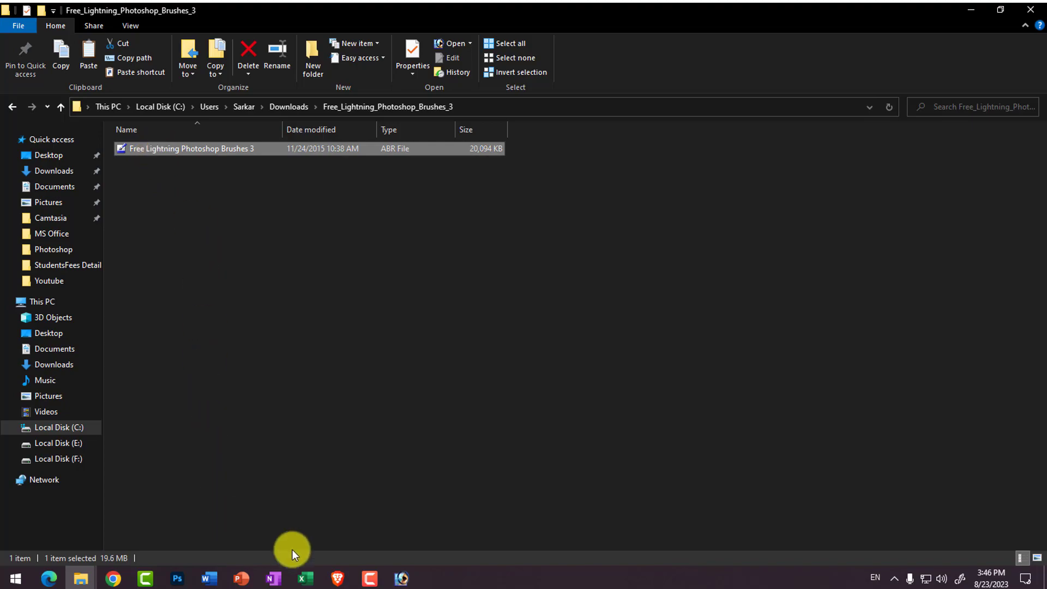
Back in Photoshop, paste the ABR file into the Adobe Photoshop Only brush folder and try to load Free Lightning Photoshop Brushes 3
{"action": "left_click", "coordinate": [401, 578]}
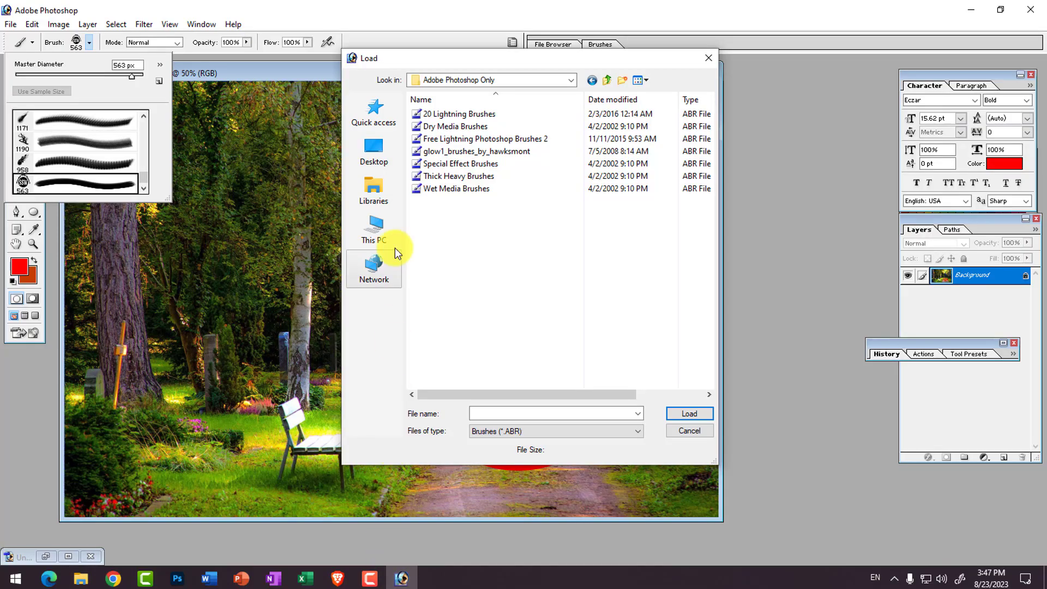
{"action": "left_click", "coordinate": [526, 278]}
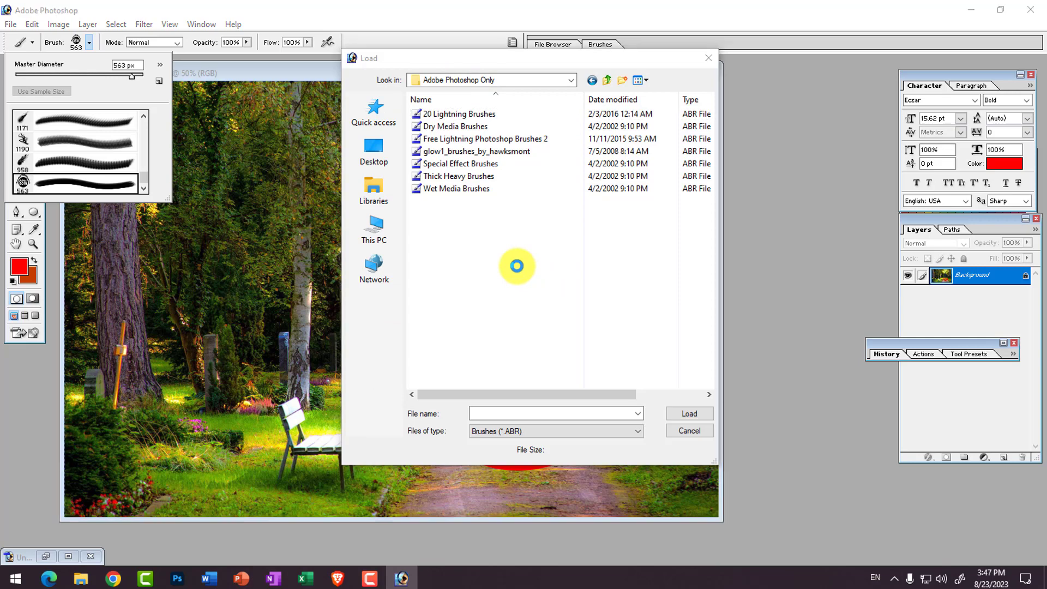
{"action": "key", "text": "ctrl+v"}
{"action": "left_click", "coordinate": [434, 202]}
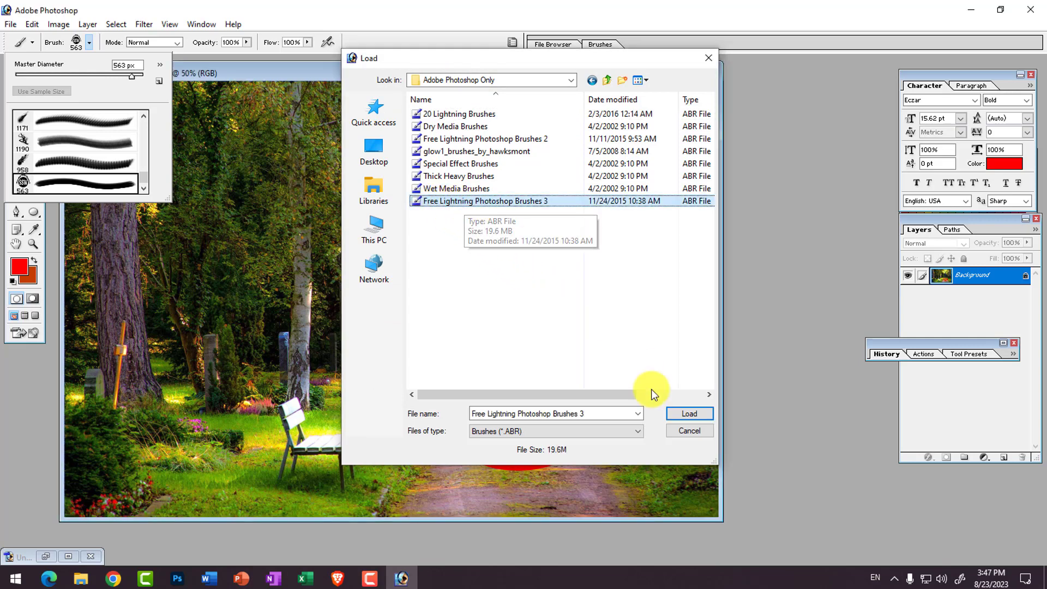
{"action": "left_click", "coordinate": [689, 414]}
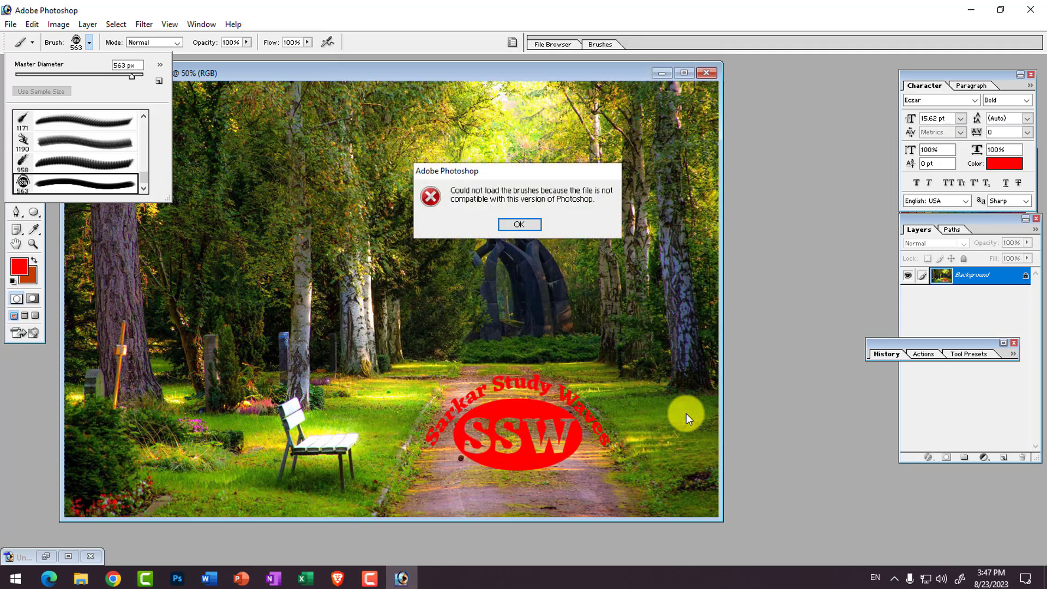
Switch to Chrome, return to the Google results and open the Photoshop 7 clouds brushes page on All-free-download.com
{"action": "left_click", "coordinate": [520, 225]}
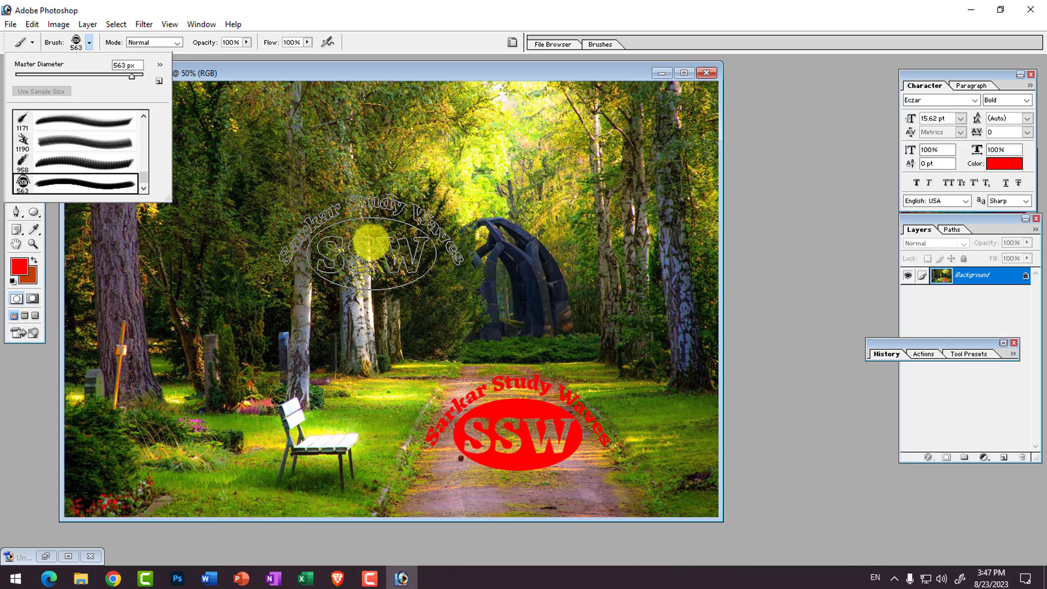
{"action": "left_click", "coordinate": [113, 578]}
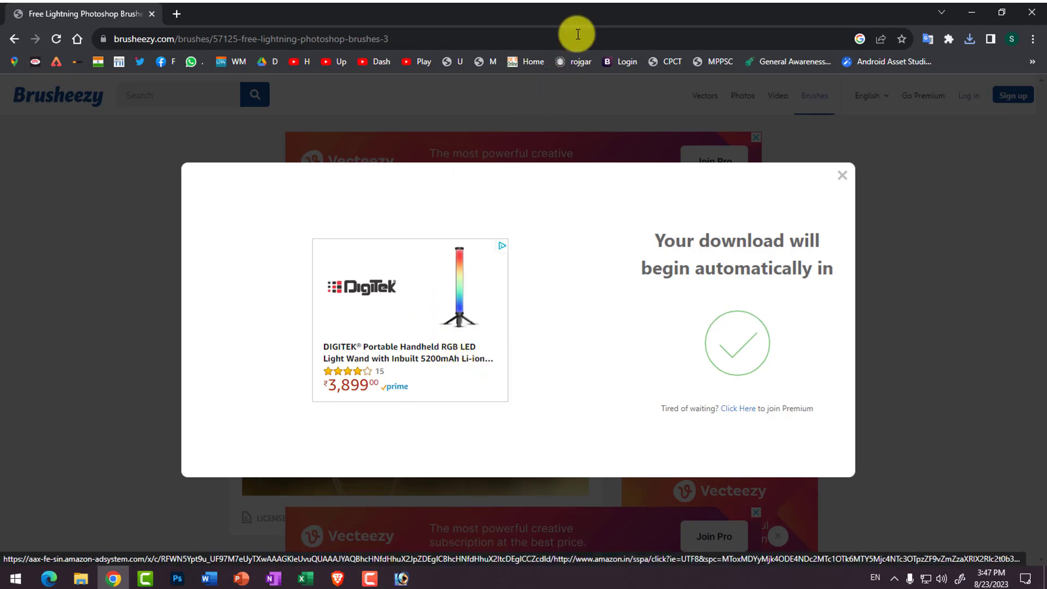
{"action": "left_click", "coordinate": [12, 39]}
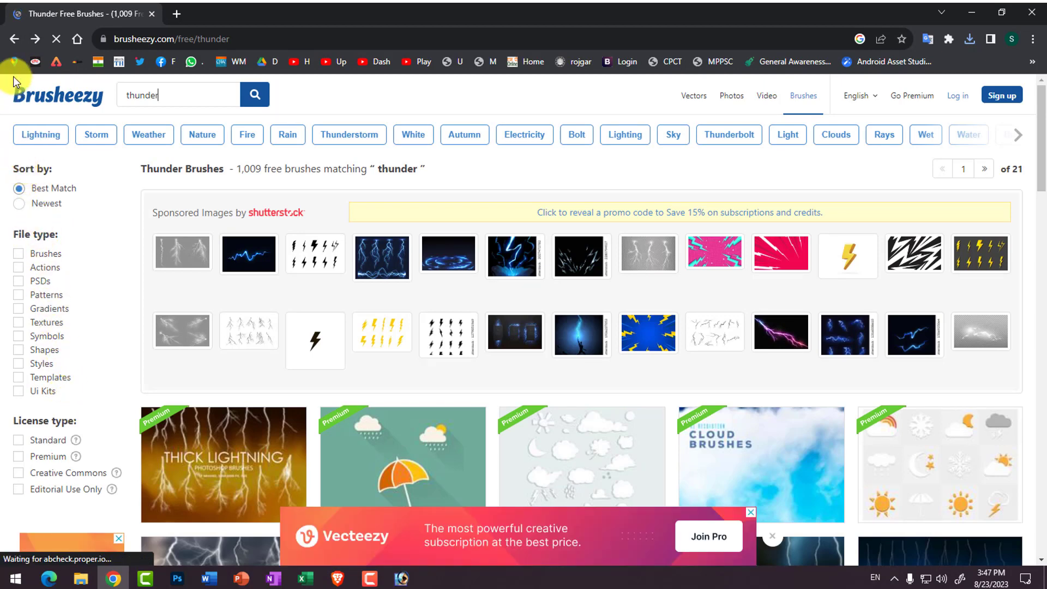
{"action": "left_click", "coordinate": [14, 39]}
{"action": "scroll", "coordinate": [267, 381], "scroll_direction": "down", "scroll_amount": 2}
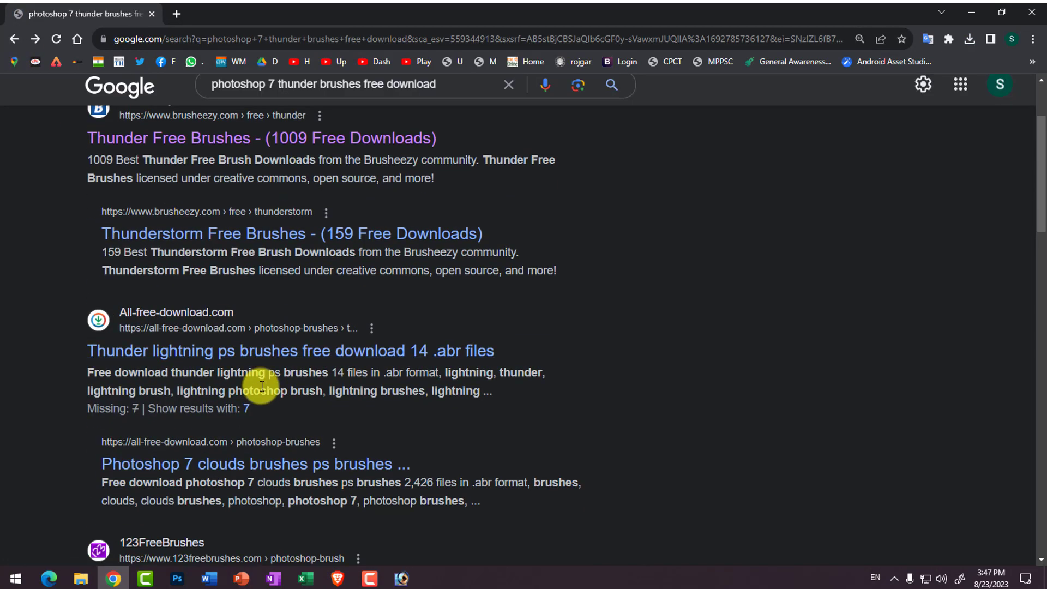
{"action": "scroll", "coordinate": [251, 416], "scroll_direction": "down", "scroll_amount": 1}
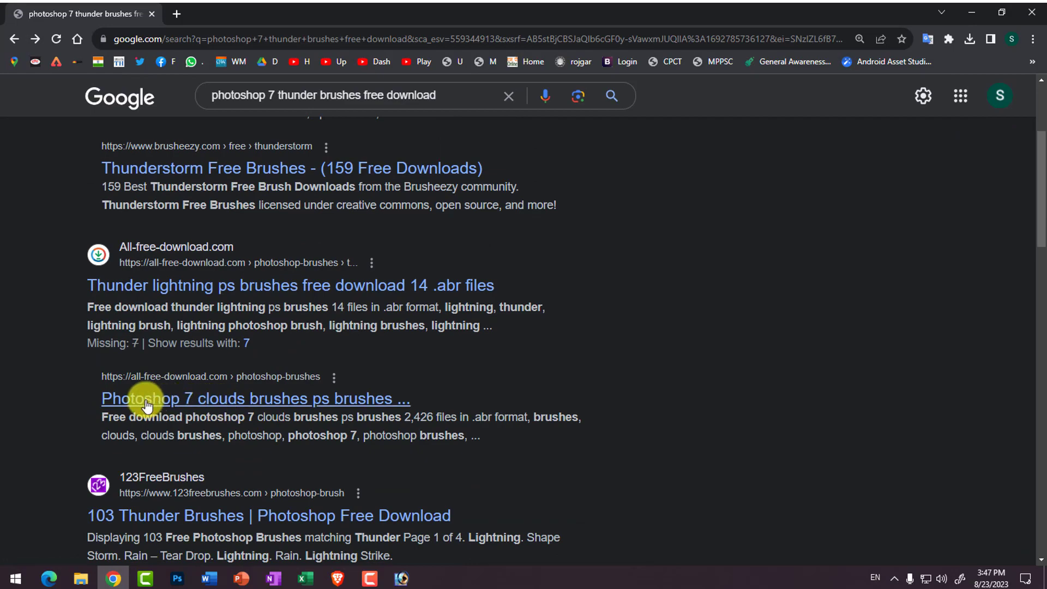
{"action": "left_click", "coordinate": [218, 402]}
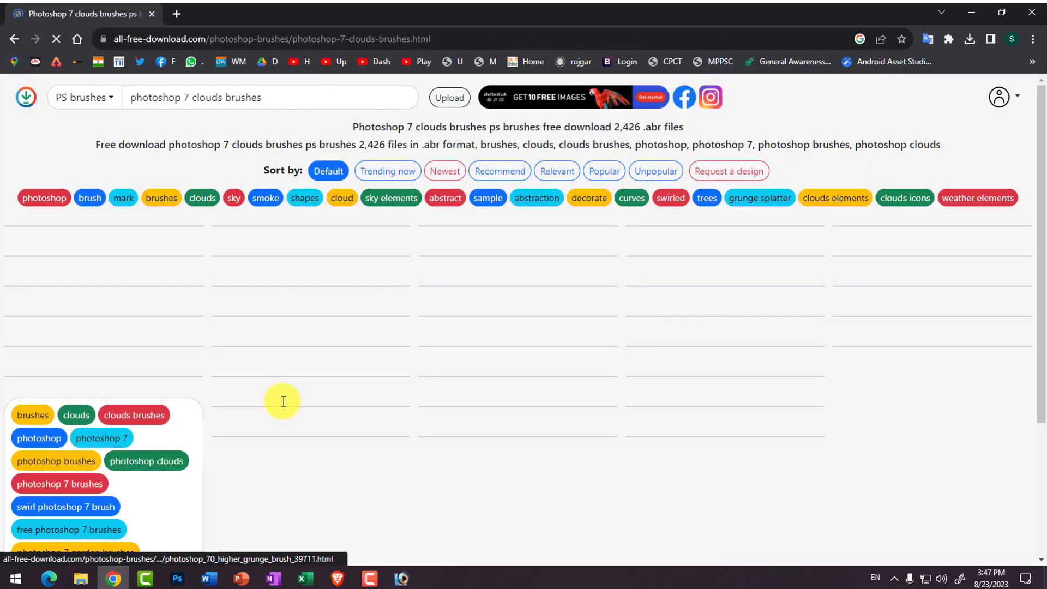
Open the Cloud brushes background contrast black white decor pack and download its file, closing the ads
{"action": "scroll", "coordinate": [403, 373], "scroll_direction": "down", "scroll_amount": 2}
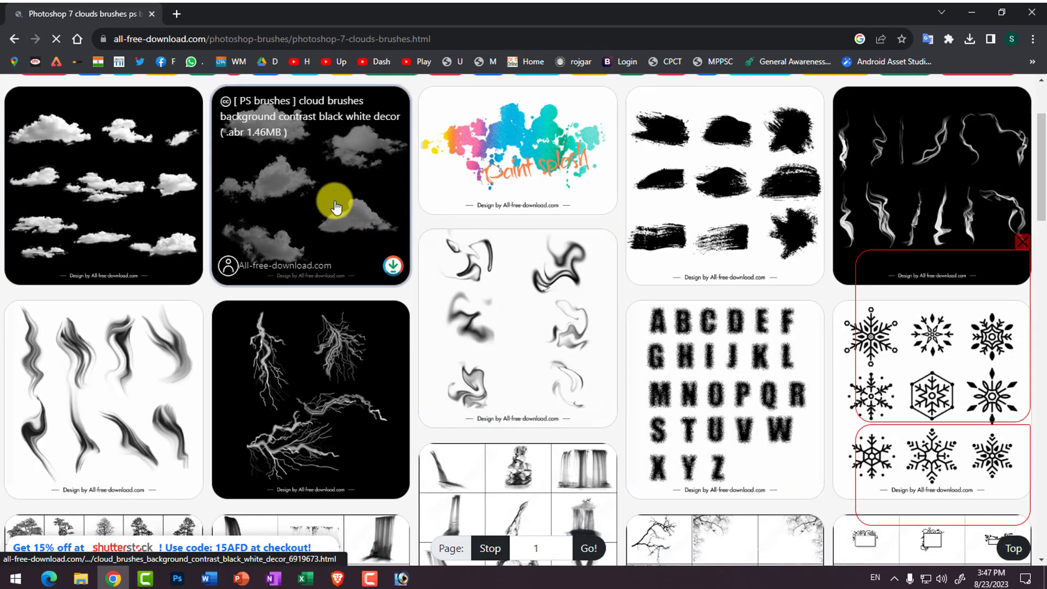
{"action": "left_click", "coordinate": [336, 207]}
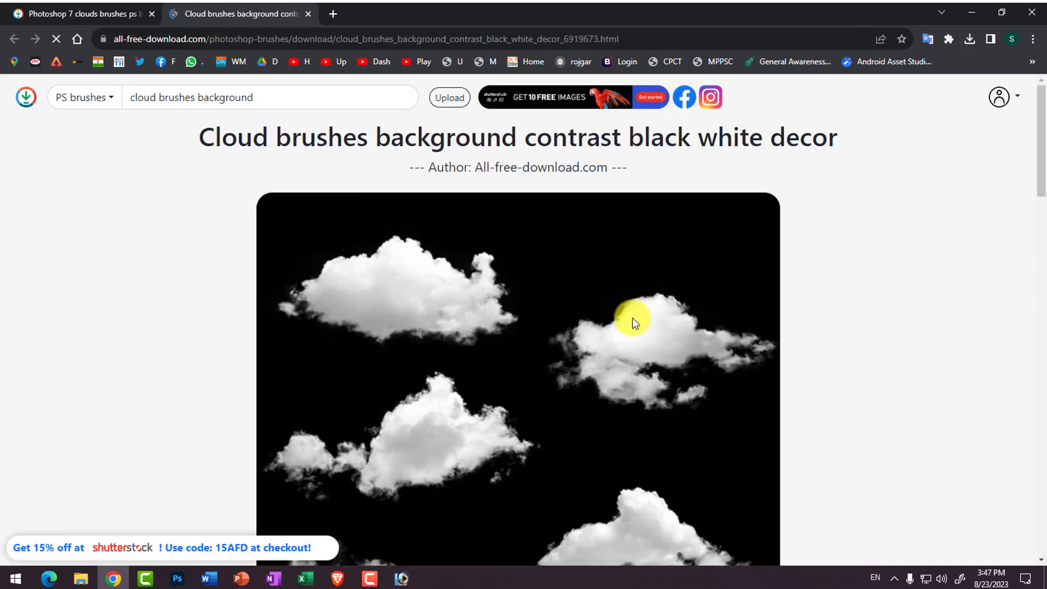
{"action": "scroll", "coordinate": [693, 306], "scroll_direction": "down", "scroll_amount": 8}
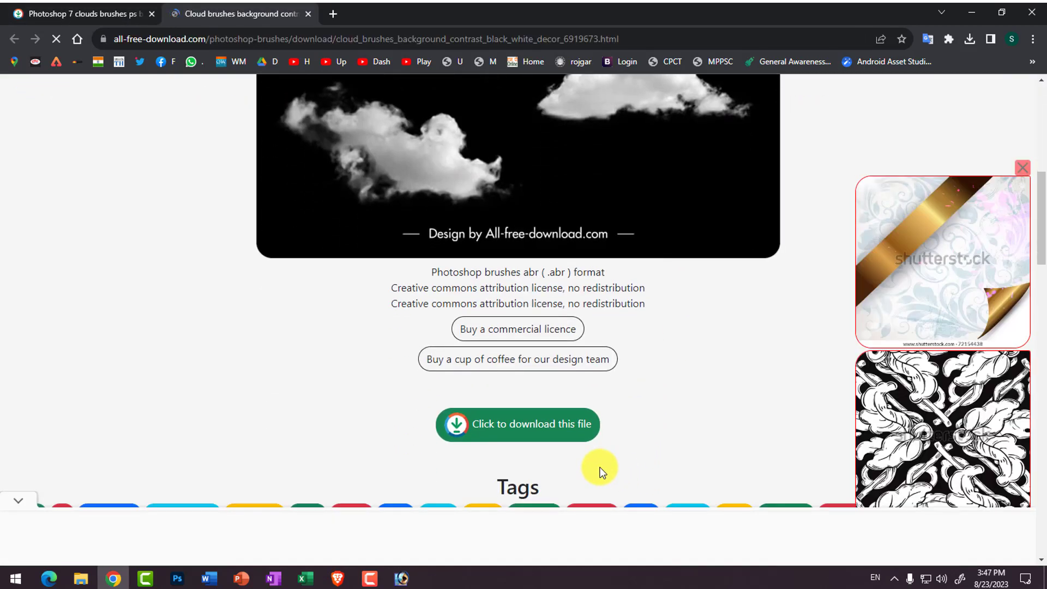
{"action": "left_click", "coordinate": [516, 434]}
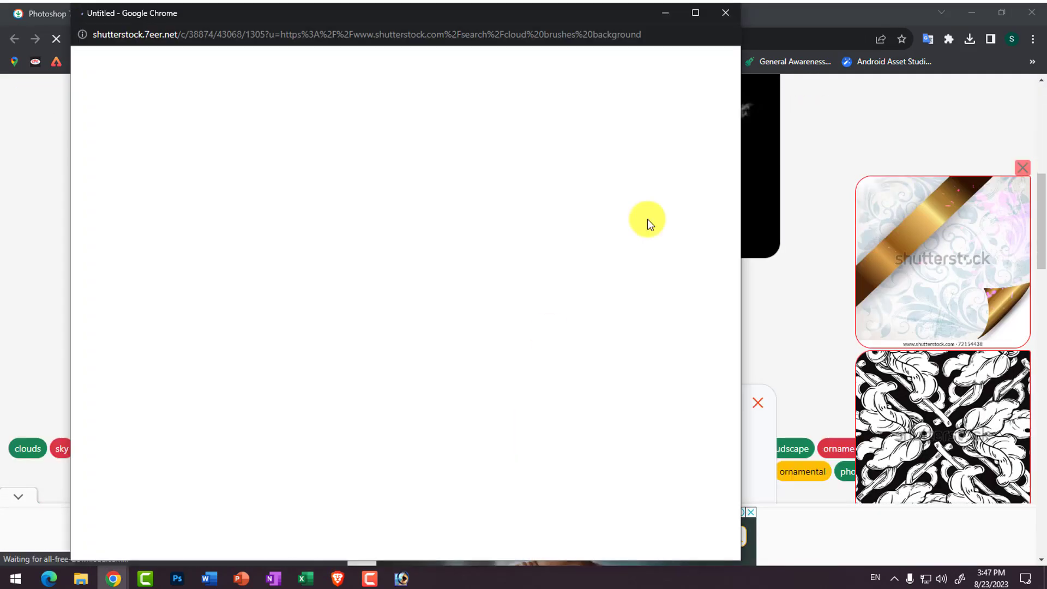
{"action": "left_click", "coordinate": [729, 14]}
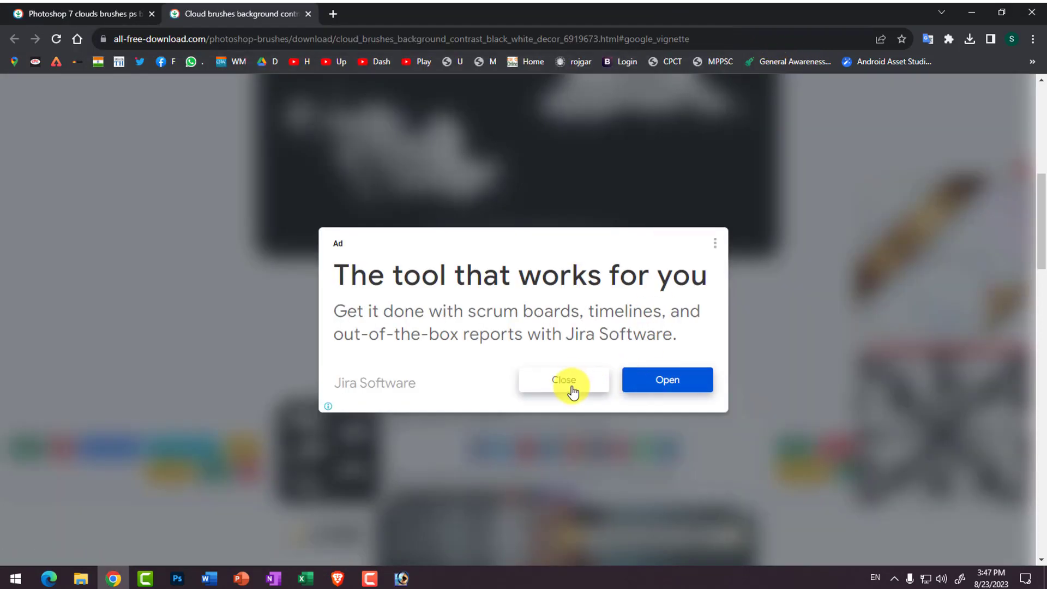
{"action": "left_click", "coordinate": [561, 380]}
Show the downloaded cloud_brushes_background_contrast_black_white_decor_6919673.zip in its folder and extract its contents there
{"action": "left_click", "coordinate": [974, 38]}
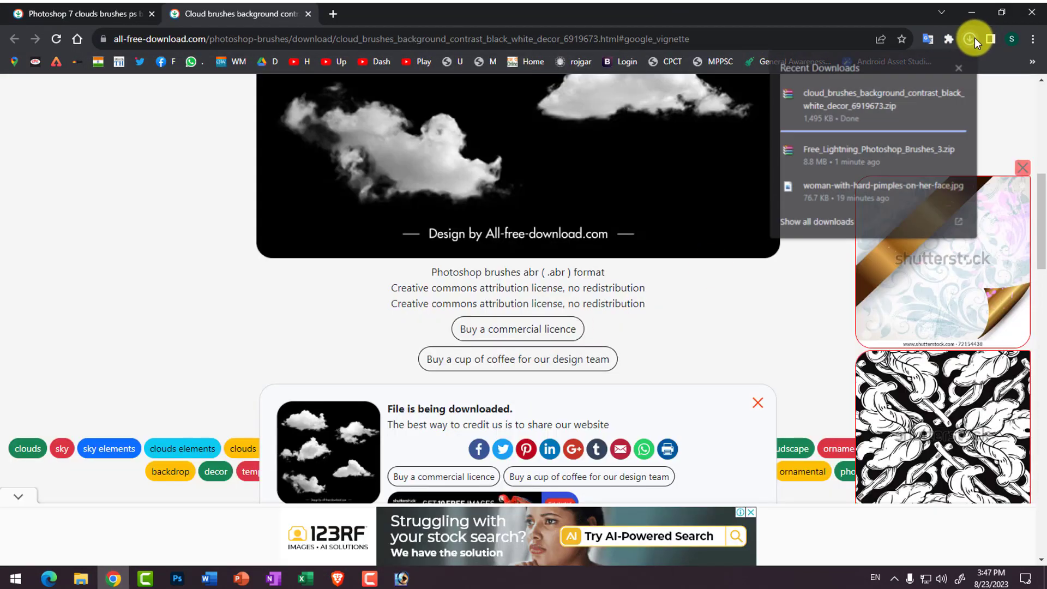
{"action": "left_click", "coordinate": [941, 92]}
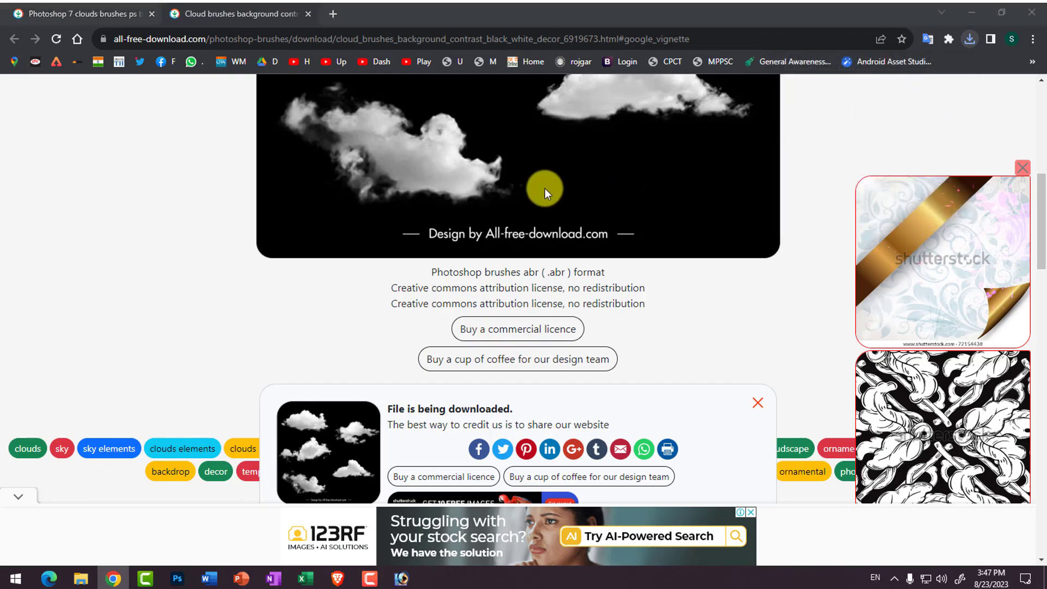
{"action": "right_click", "coordinate": [147, 166]}
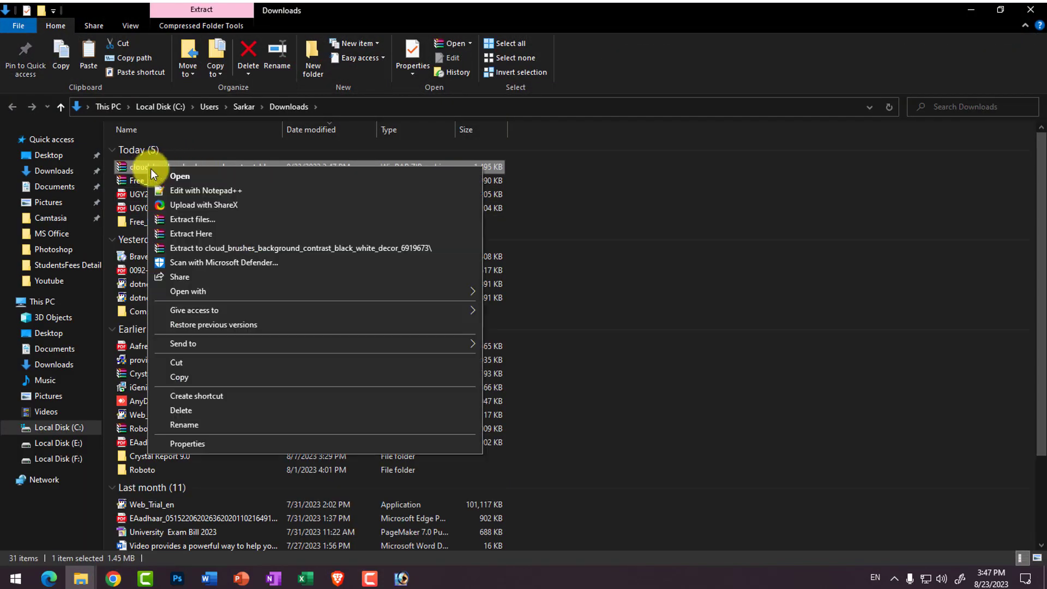
{"action": "left_click", "coordinate": [190, 234]}
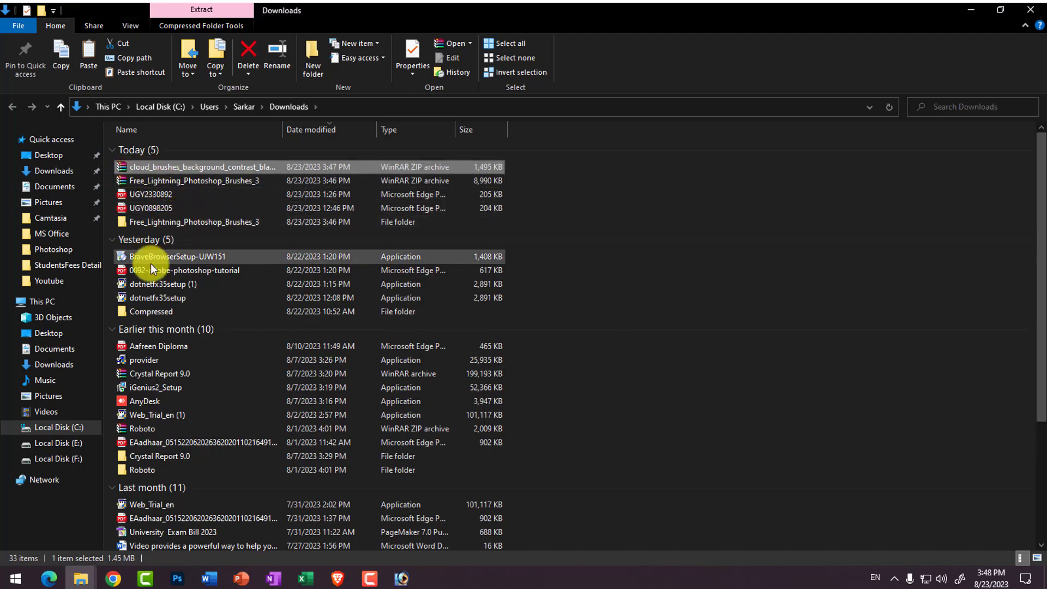
Extract the cloud brushes zip to a folder of the same name and copy the cloud Brushes 05 ABR file from it
{"action": "right_click", "coordinate": [158, 167]}
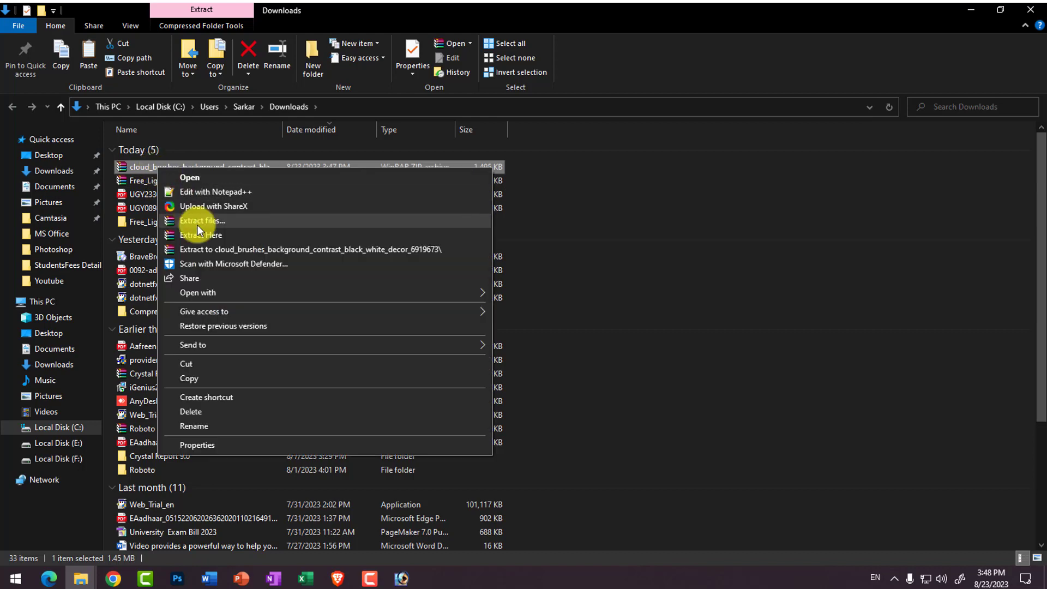
{"action": "left_click", "coordinate": [211, 248]}
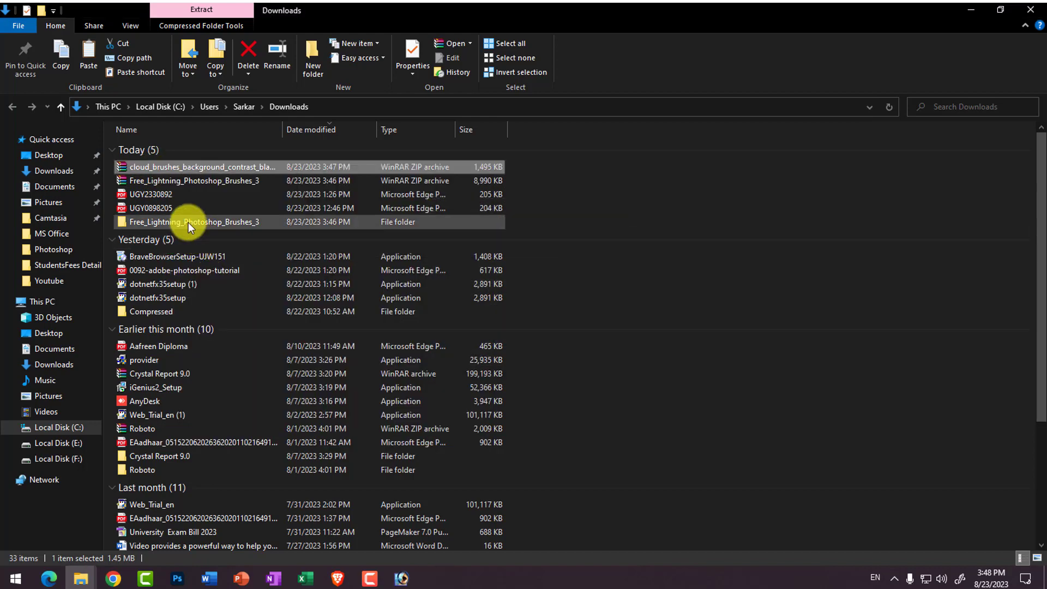
{"action": "double_click", "coordinate": [145, 225]}
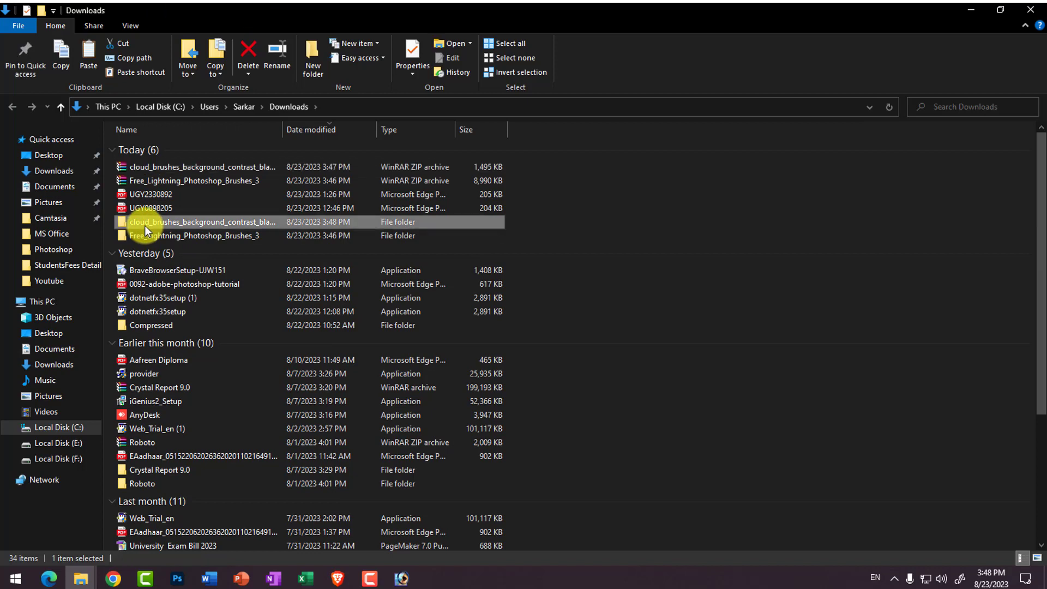
{"action": "left_click", "coordinate": [176, 185]}
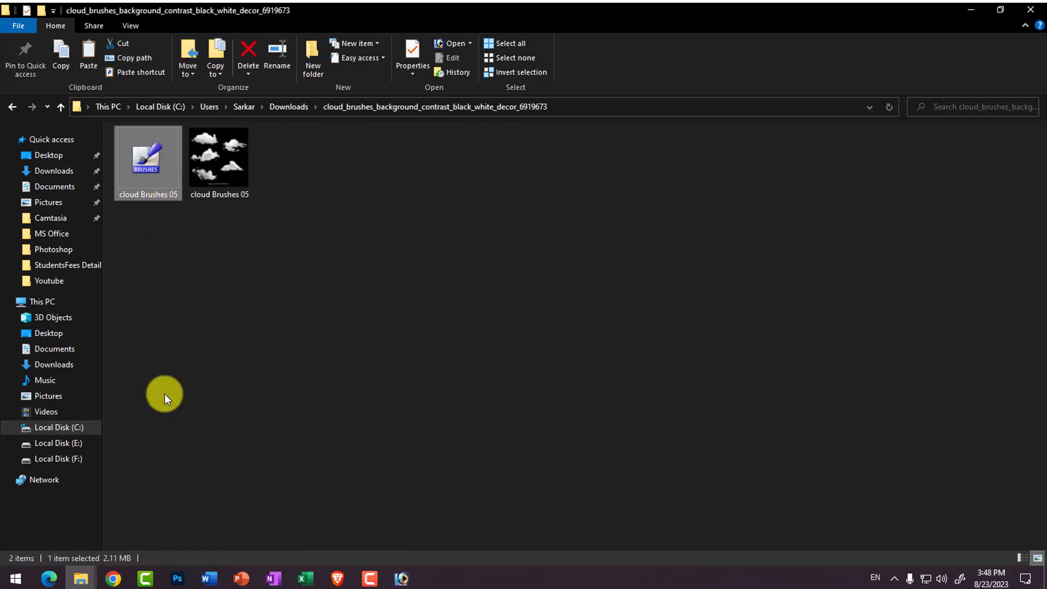
Back in Photoshop with the Brush tool, paste the cloud Brushes 05 ABR file into the Adobe Photoshop Only brush folder
{"action": "left_click", "coordinate": [403, 577]}
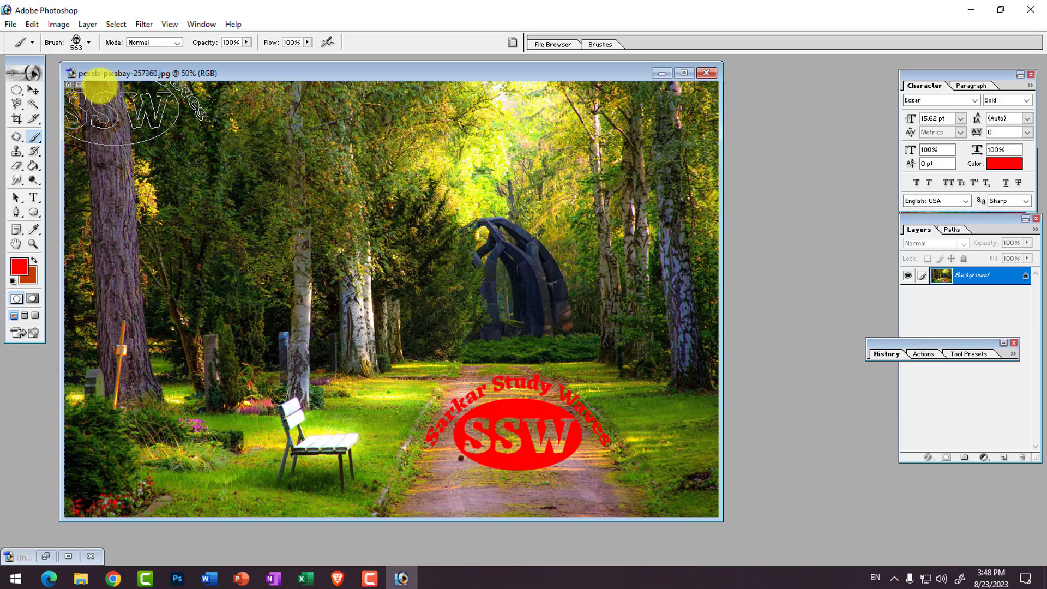
{"action": "left_click", "coordinate": [10, 24]}
{"action": "mouse_move", "coordinate": [31, 24]}
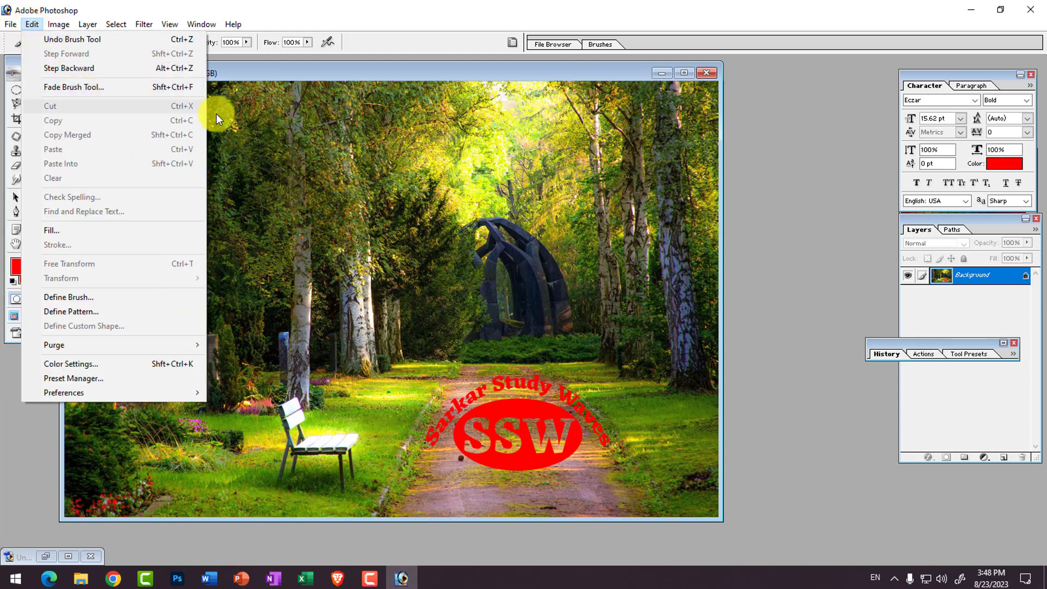
{"action": "left_click", "coordinate": [8, 127]}
{"action": "left_click", "coordinate": [37, 119]}
{"action": "left_click", "coordinate": [34, 137]}
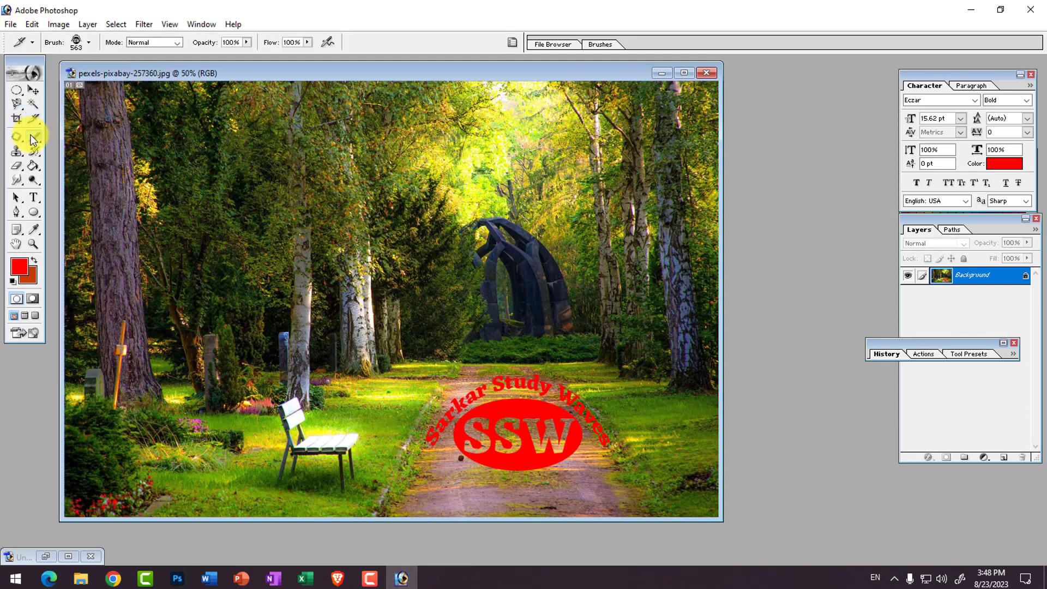
{"action": "left_click", "coordinate": [88, 43]}
{"action": "left_click", "coordinate": [159, 67]}
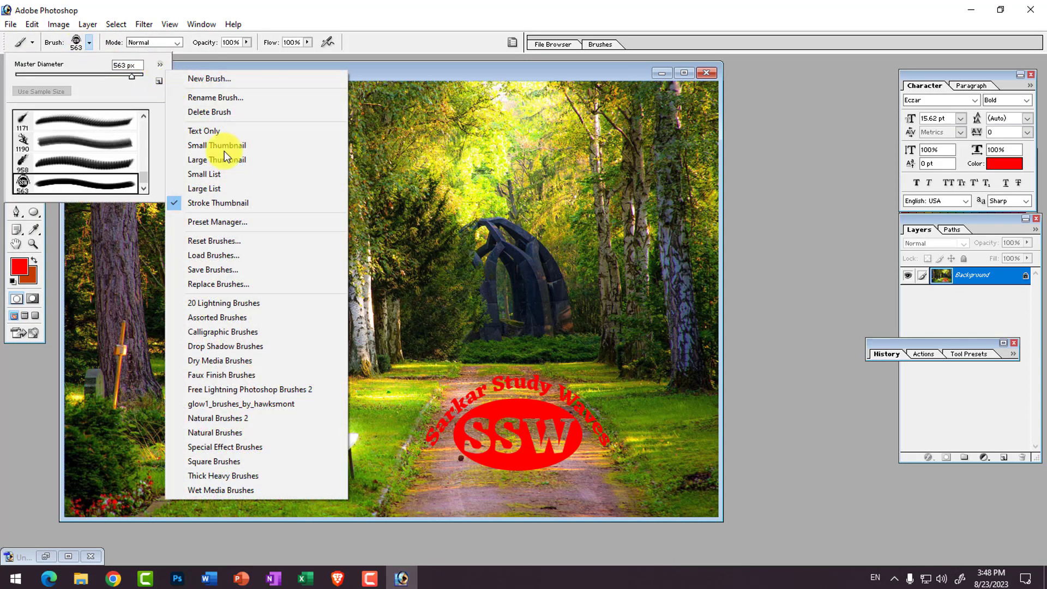
{"action": "left_click", "coordinate": [230, 255]}
{"action": "key", "text": "ctrl+v"}
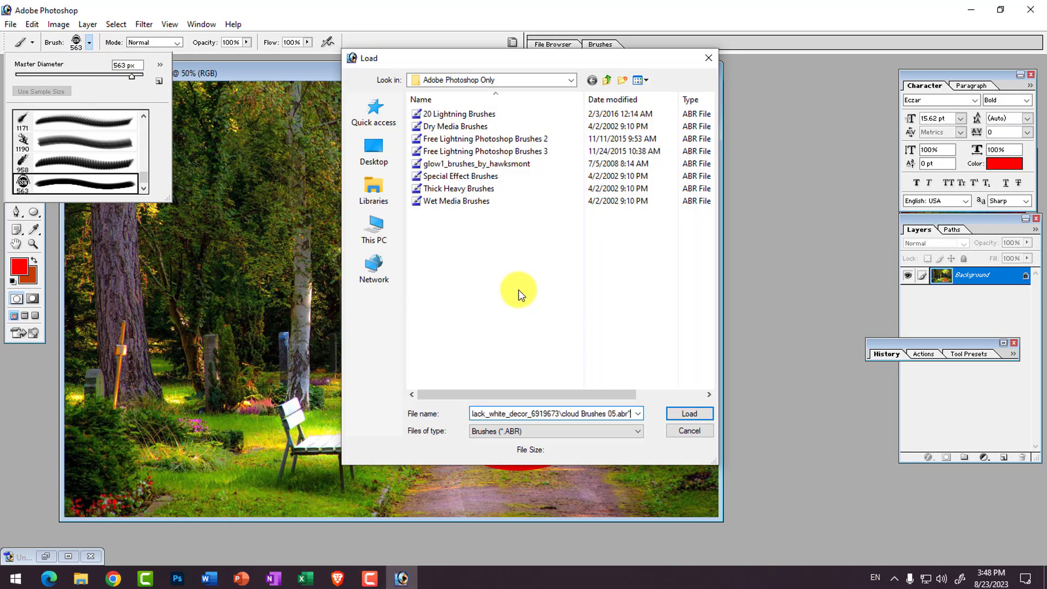
Try to load the cloud Brushes 05 file into the brush presets
{"action": "left_click", "coordinate": [448, 214]}
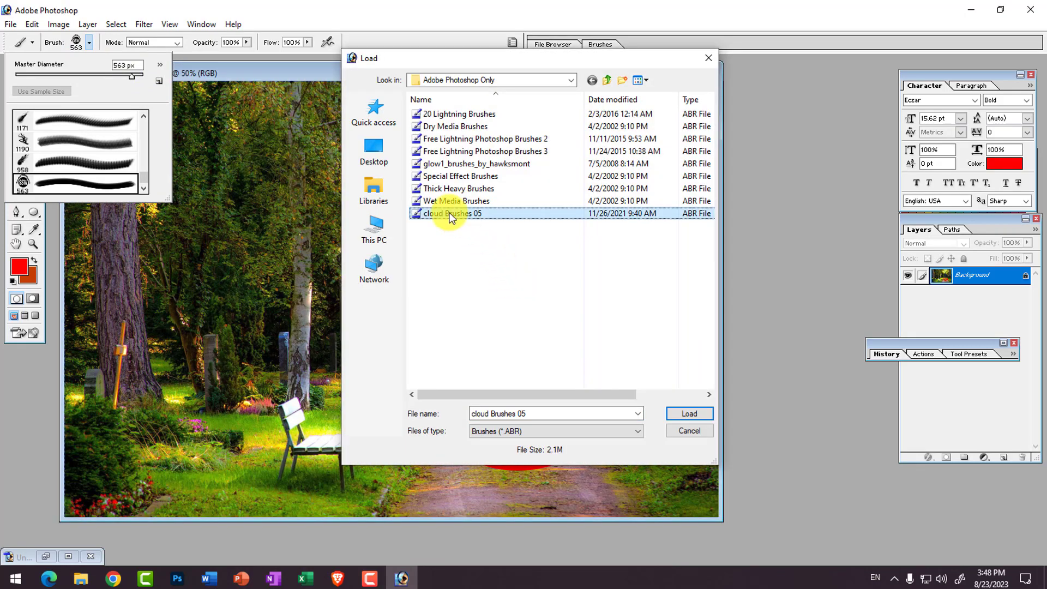
{"action": "left_click", "coordinate": [677, 415]}
{"action": "left_click", "coordinate": [520, 224]}
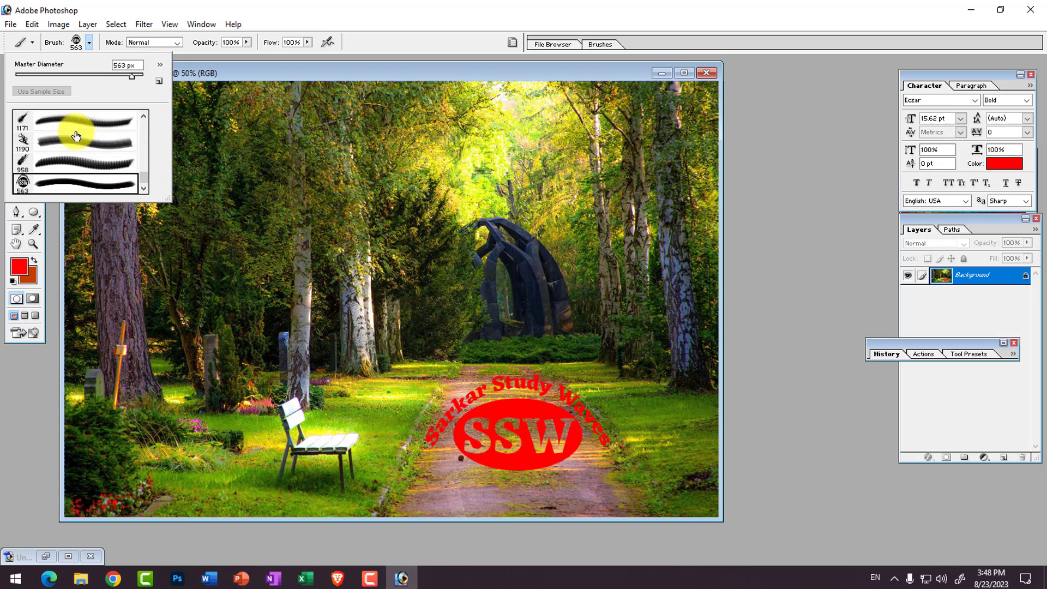
{"action": "left_click", "coordinate": [18, 265]}
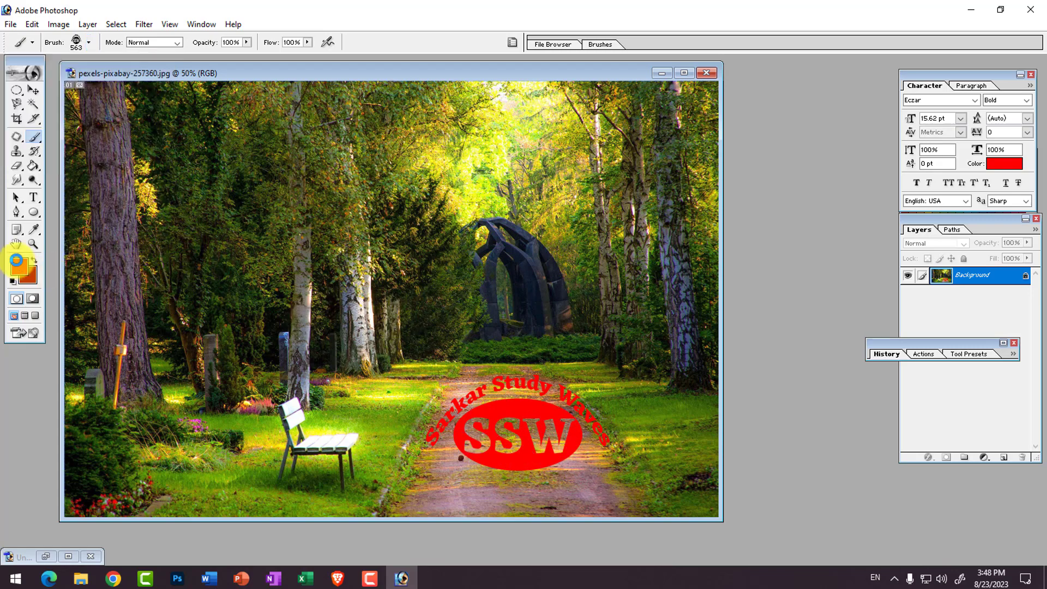
{"action": "left_click", "coordinate": [901, 186]}
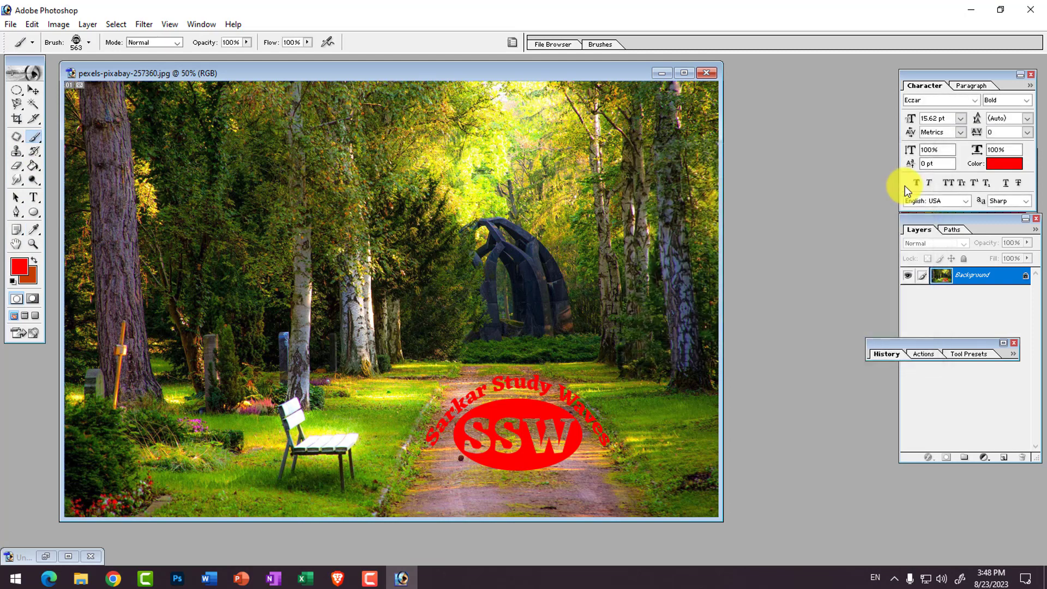
{"action": "left_click", "coordinate": [33, 90]}
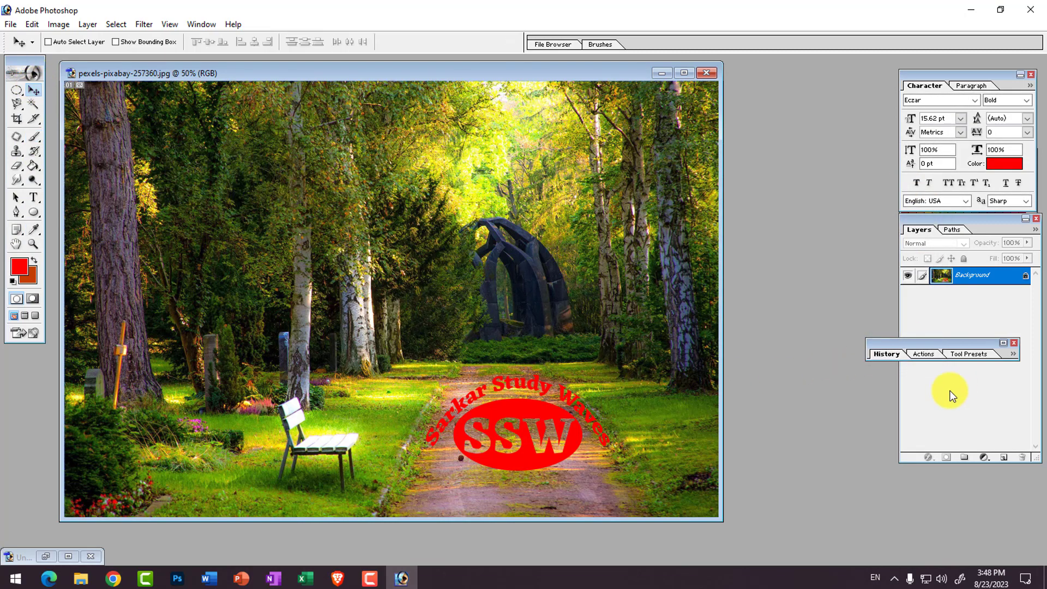
Add a new layer above the Background and stamp the red SSW logo brush on it over the dark sculpture
{"action": "left_click_drag", "start_coordinate": [997, 476], "coordinate": [986, 361]}
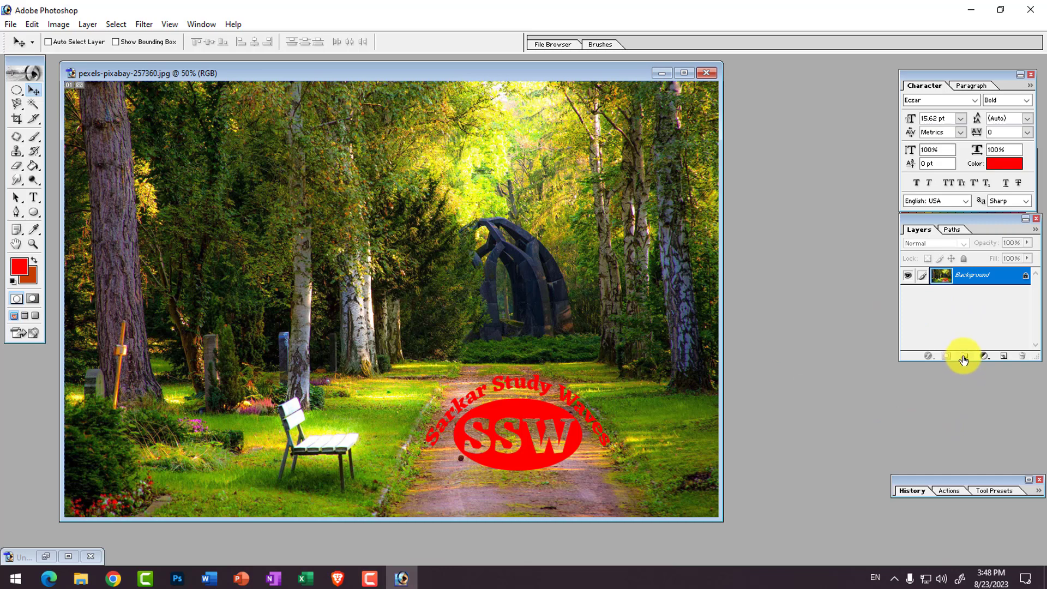
{"action": "left_click", "coordinate": [1003, 357]}
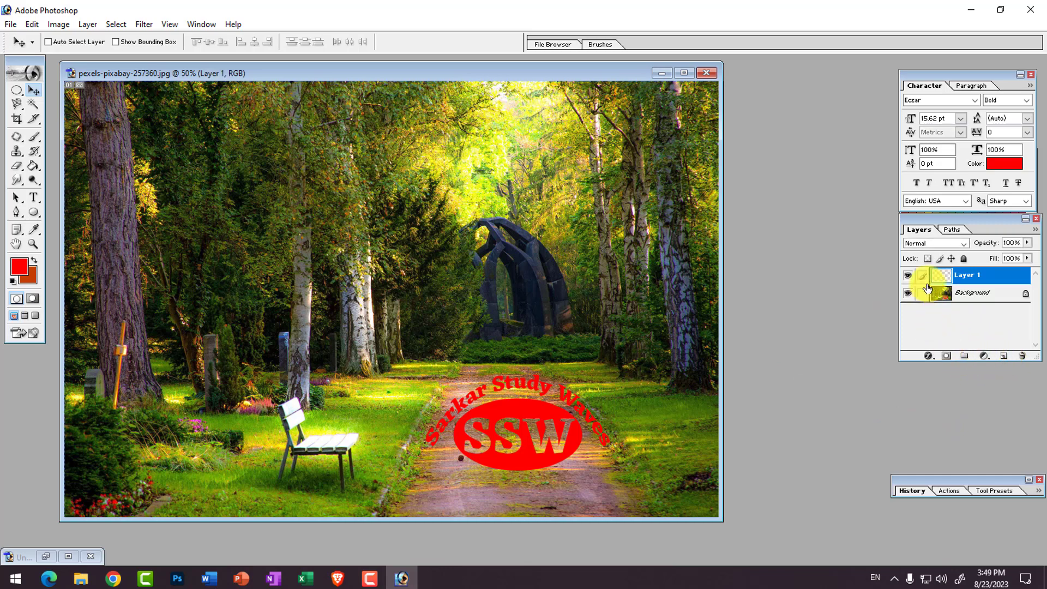
{"action": "left_click", "coordinate": [34, 136]}
{"action": "left_click", "coordinate": [510, 265]}
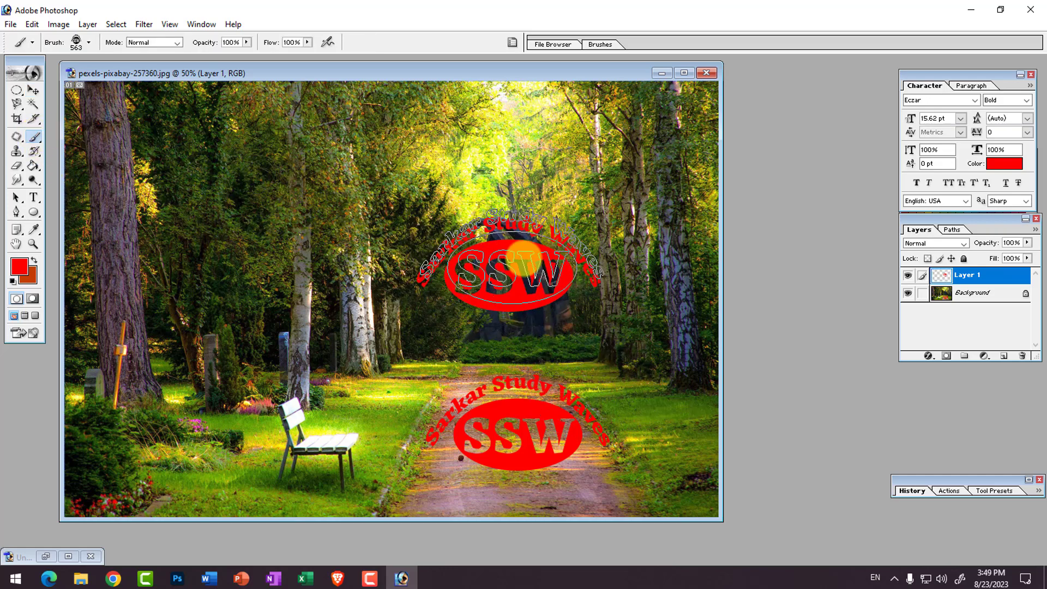
Reposition the stamped logo on Layer 1 with the Move tool, keeping it over the sculpture above the path
{"action": "left_click", "coordinate": [33, 89]}
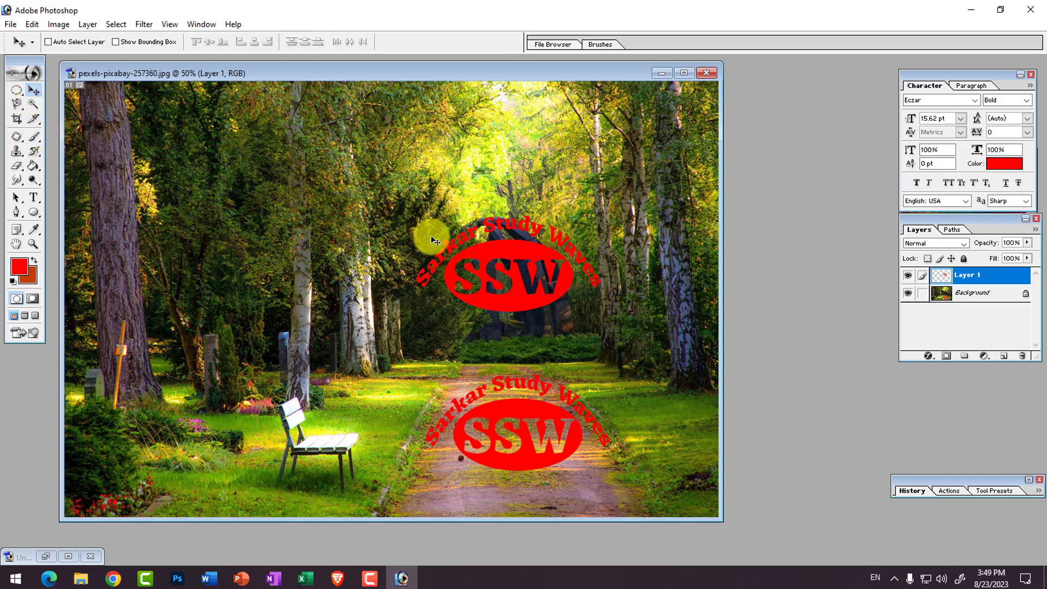
{"action": "left_click_drag", "start_coordinate": [434, 240], "coordinate": [498, 269]}
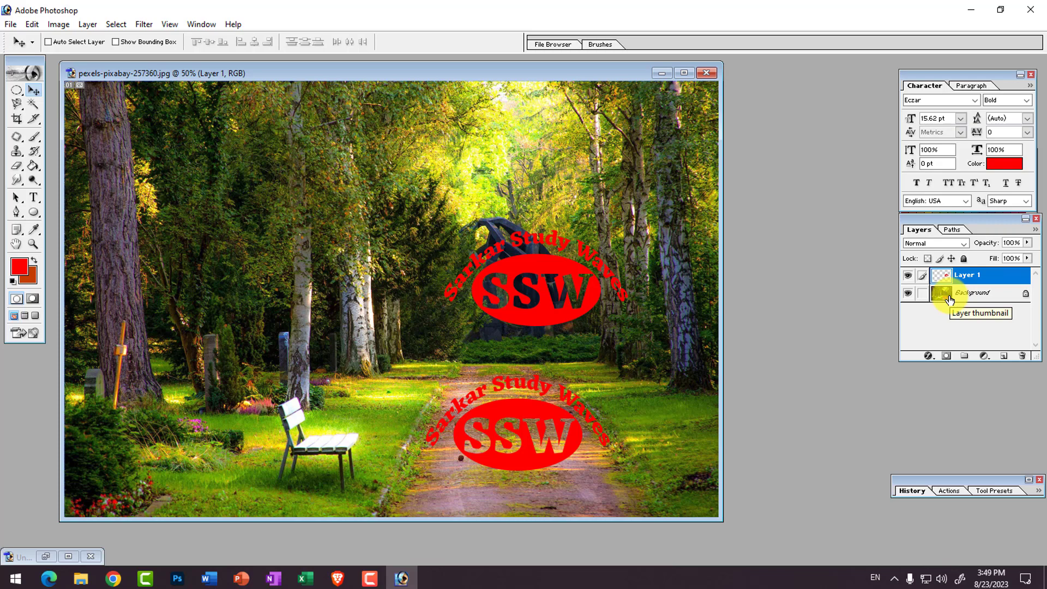
{"action": "left_click_drag", "start_coordinate": [549, 299], "coordinate": [523, 280]}
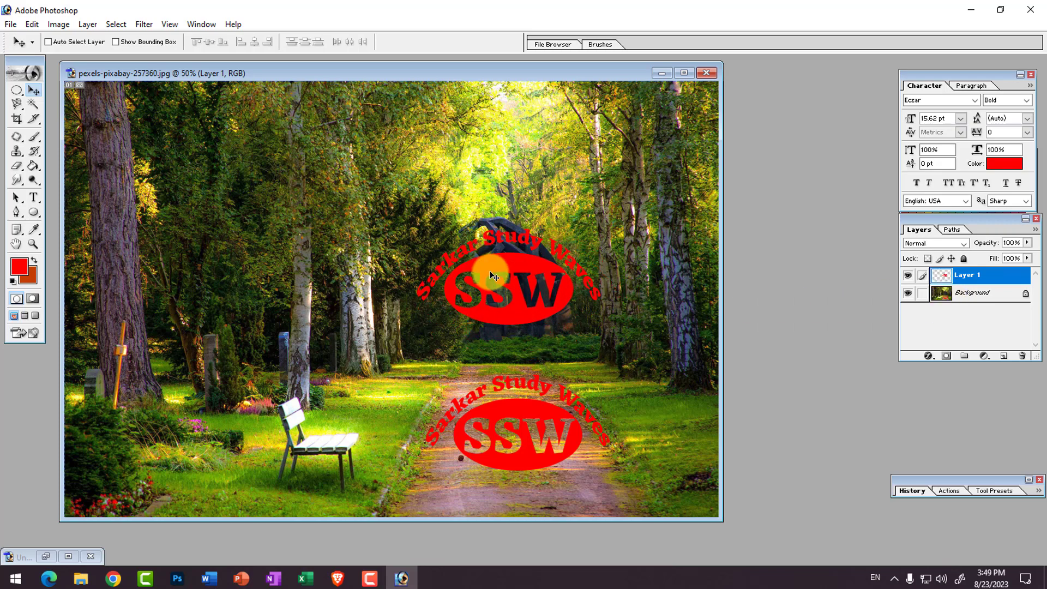
Try duplicating the stamped logo, first as a copy placed above the bench and undone, and again with Duplicate Layer
{"action": "left_click_drag", "start_coordinate": [505, 257], "coordinate": [262, 352]}
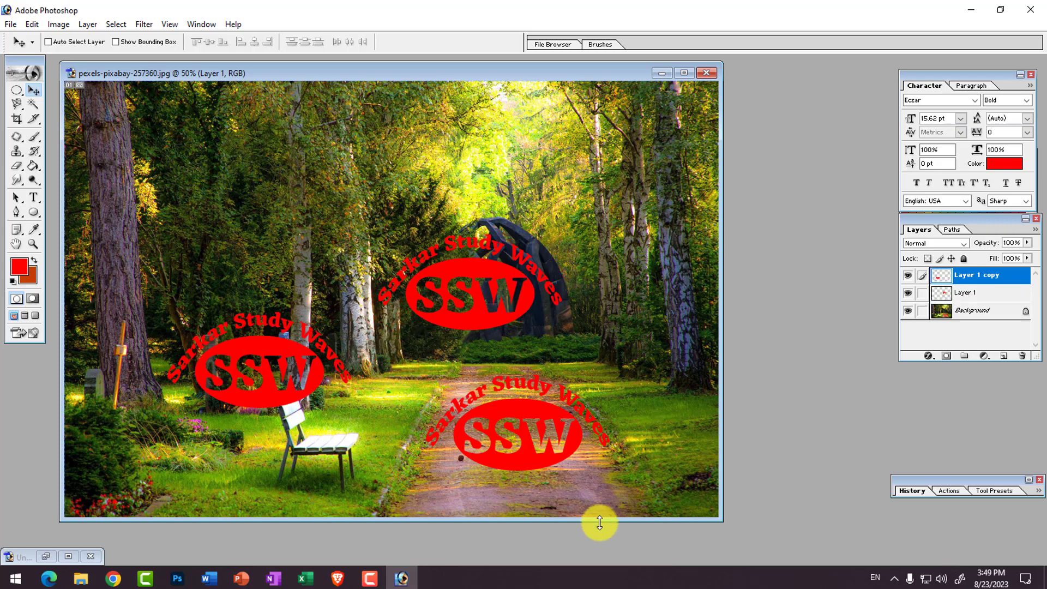
{"action": "key", "text": "ctrl+z"}
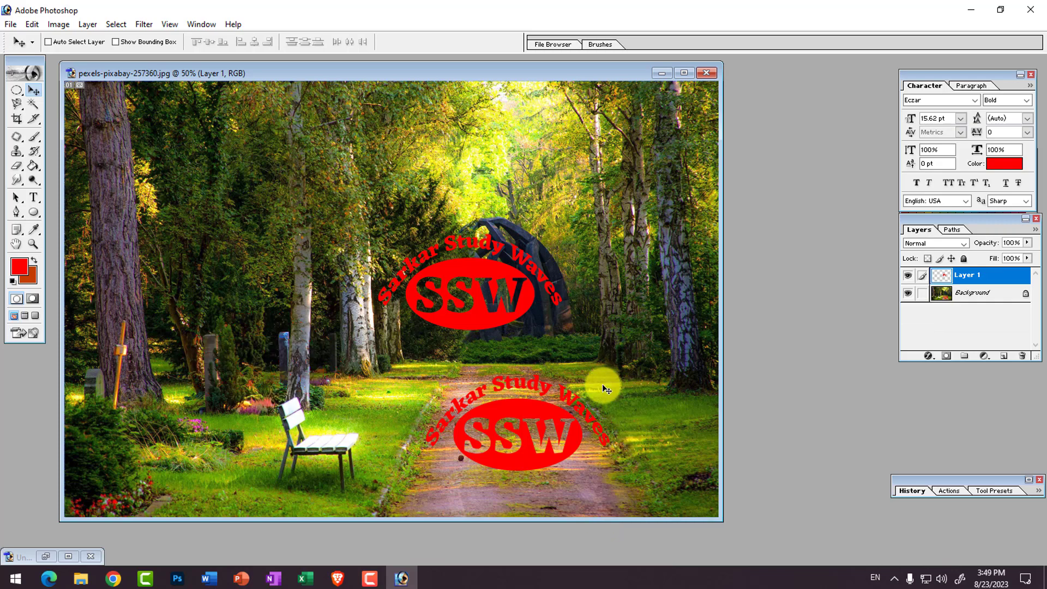
{"action": "left_click", "coordinate": [96, 26]}
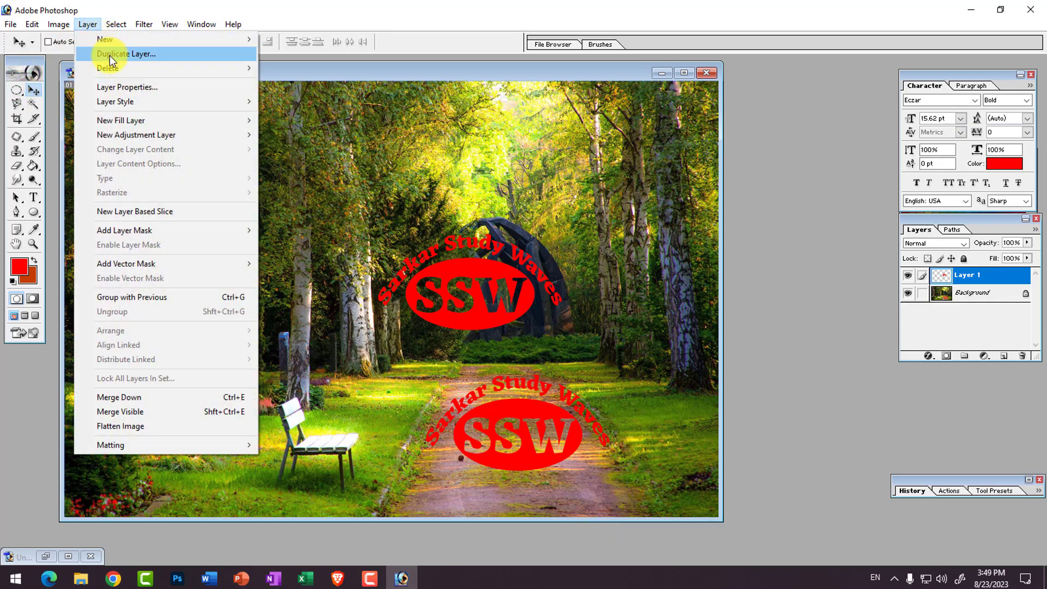
{"action": "left_click", "coordinate": [109, 54]}
{"action": "left_click", "coordinate": [623, 257]}
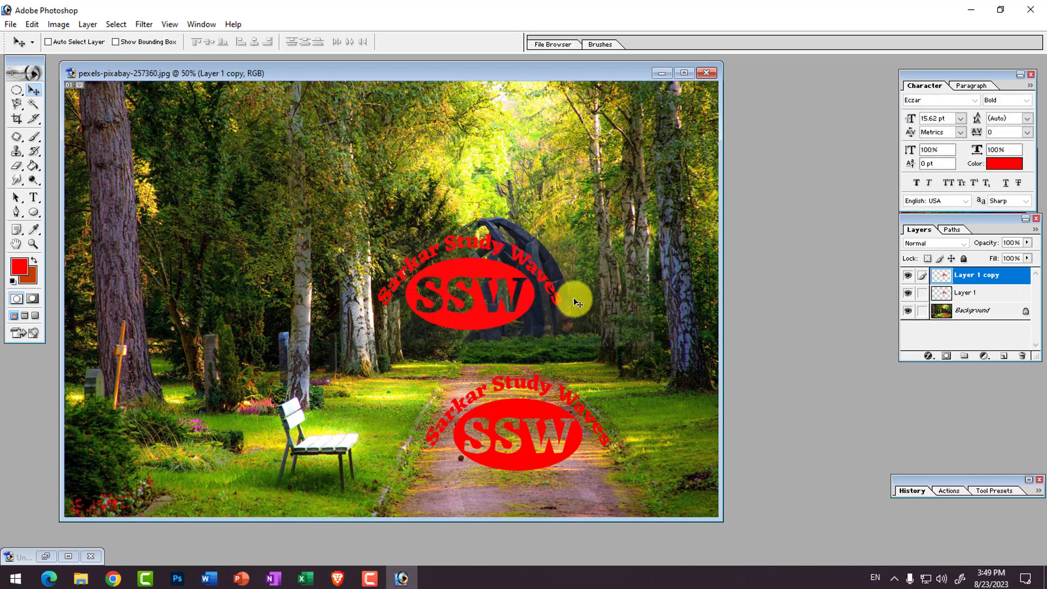
{"action": "left_click_drag", "start_coordinate": [497, 273], "coordinate": [466, 273]}
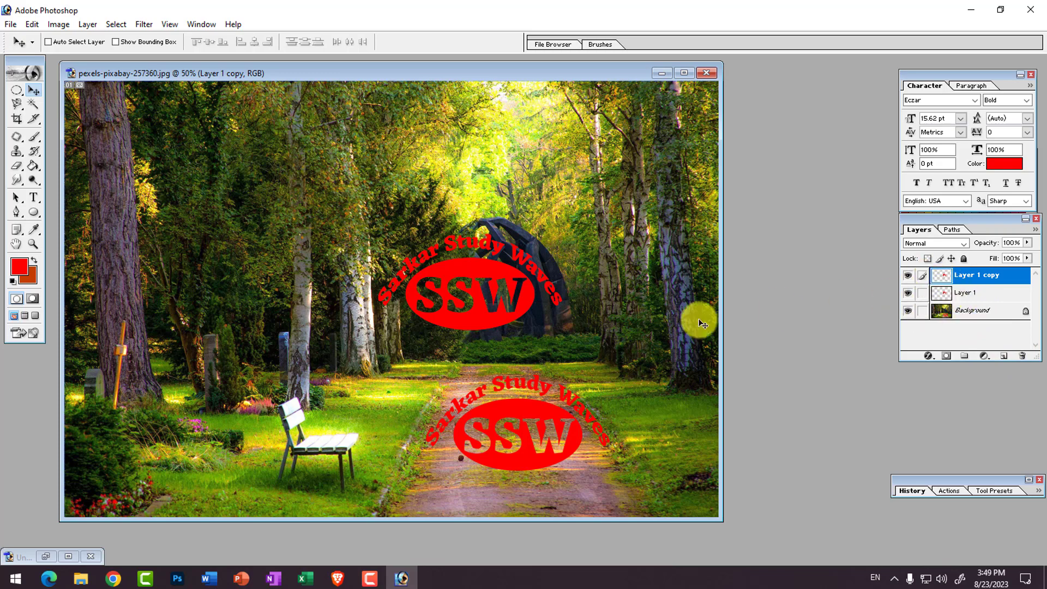
Remove the duplicate logo layer and clear the logo over the sculpture from Layer 1
{"action": "right_click", "coordinate": [464, 316]}
{"action": "left_click", "coordinate": [442, 336]}
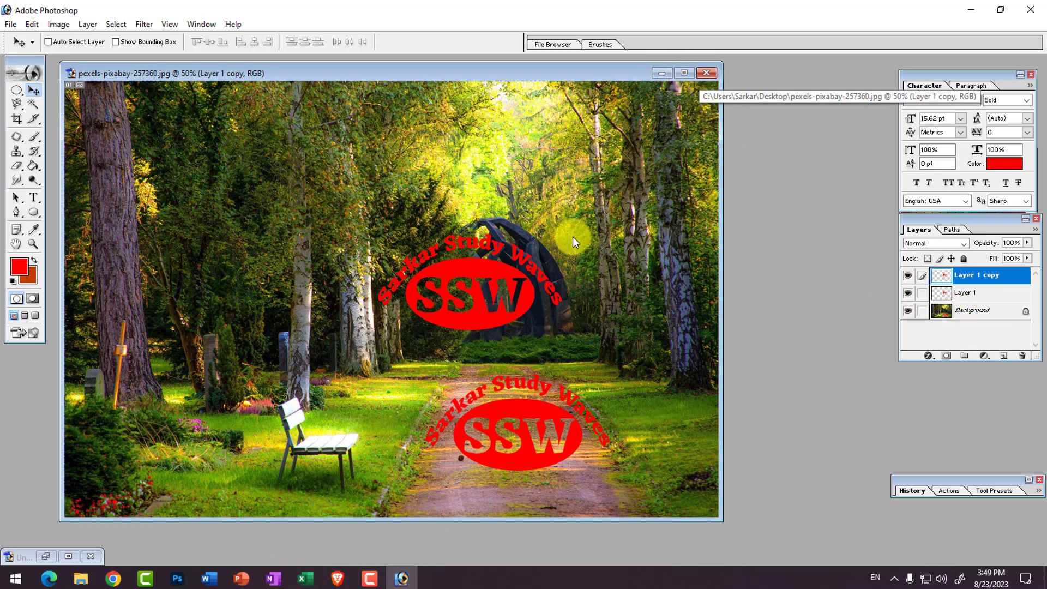
{"action": "key", "text": "Delete"}
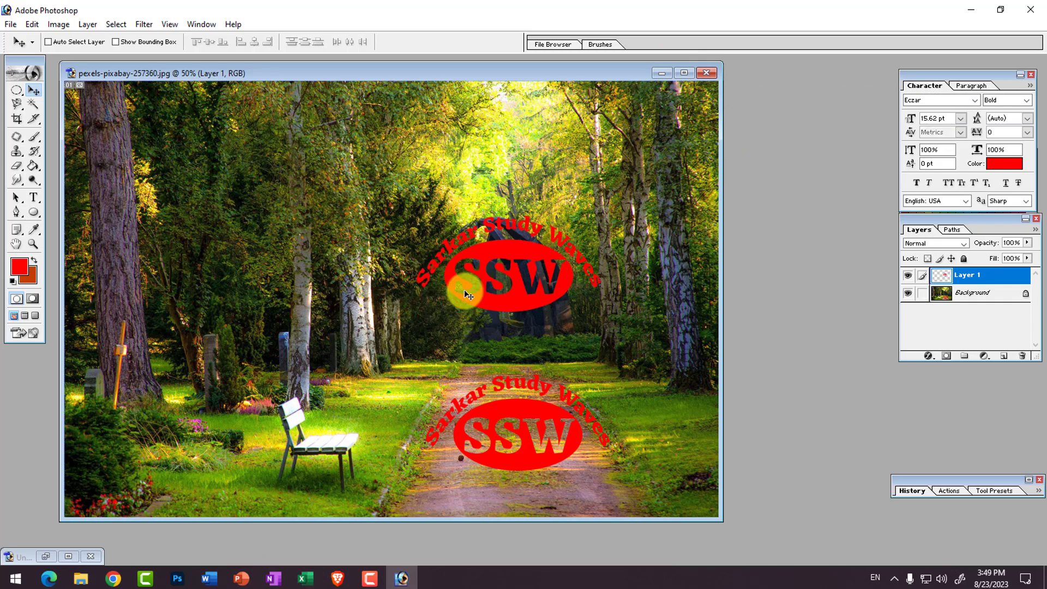
Open the portrait photo of the man in white from the Desktop and place it on the forest photo above the bench
{"action": "key", "text": "ctrl+o"}
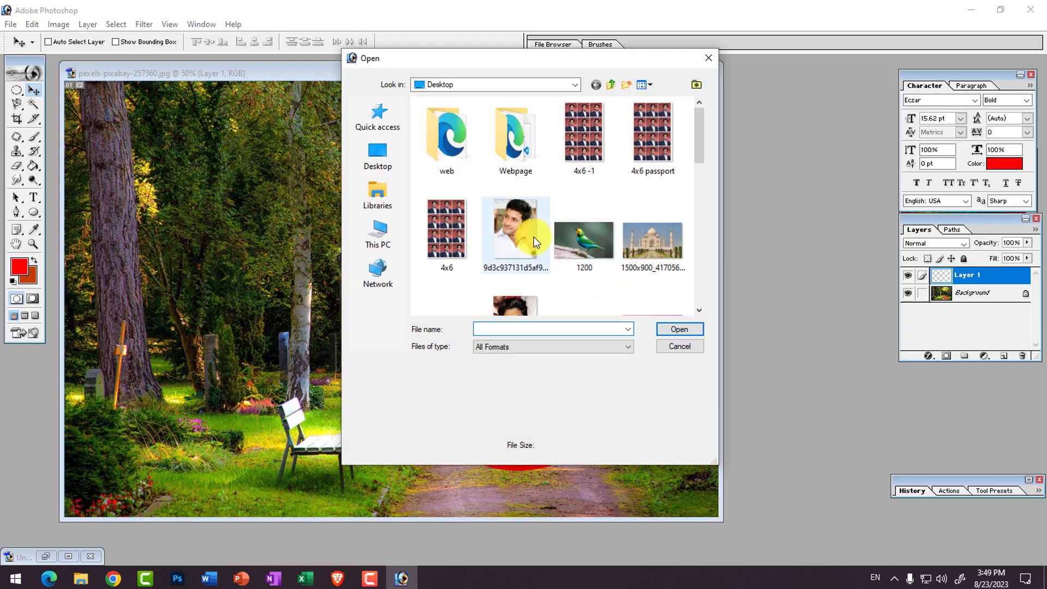
{"action": "scroll", "coordinate": [524, 228], "scroll_direction": "down", "scroll_amount": 2}
{"action": "scroll", "coordinate": [515, 168], "scroll_direction": "up", "scroll_amount": 2}
{"action": "double_click", "coordinate": [515, 230]}
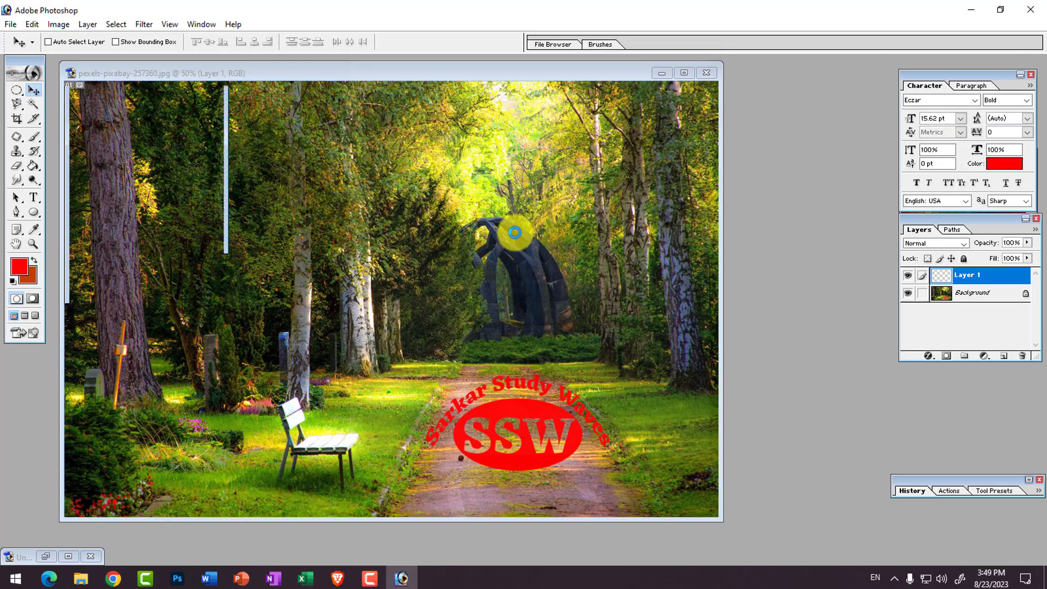
{"action": "left_click_drag", "start_coordinate": [136, 186], "coordinate": [254, 271]}
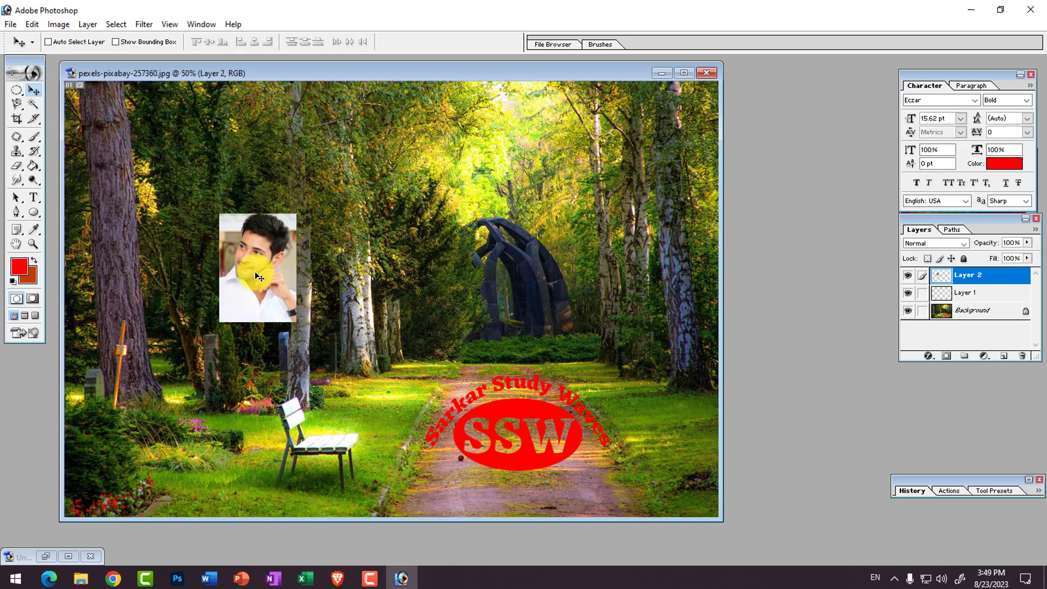
Draw a red rectangle shape that exactly covers the portrait with the Rectangle tool
{"action": "left_click", "coordinate": [236, 240], "text": "ctrl"}
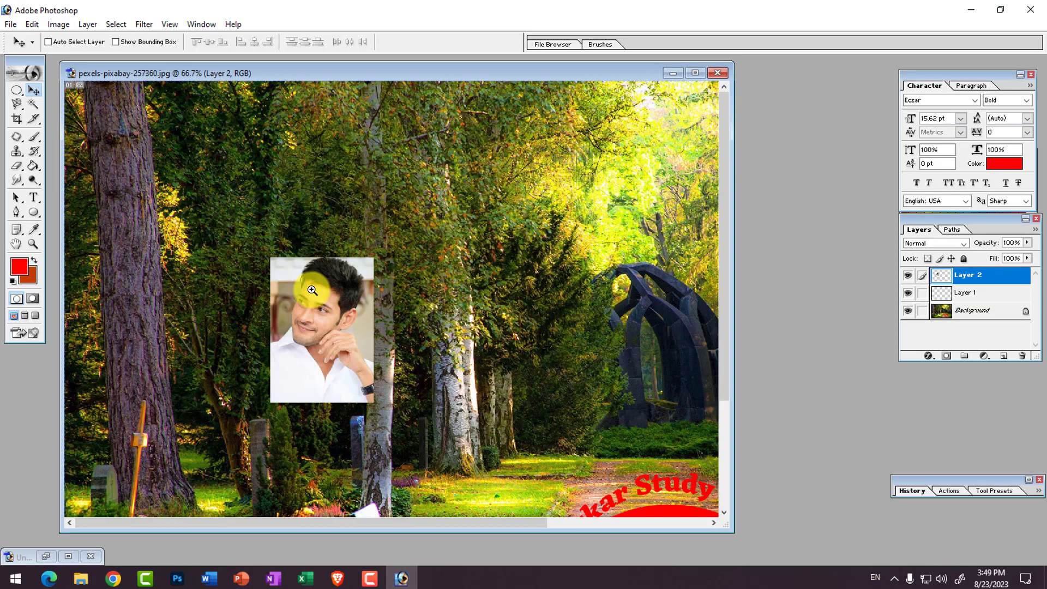
{"action": "left_click", "coordinate": [34, 214]}
{"action": "left_click_drag", "start_coordinate": [34, 215], "coordinate": [80, 237]}
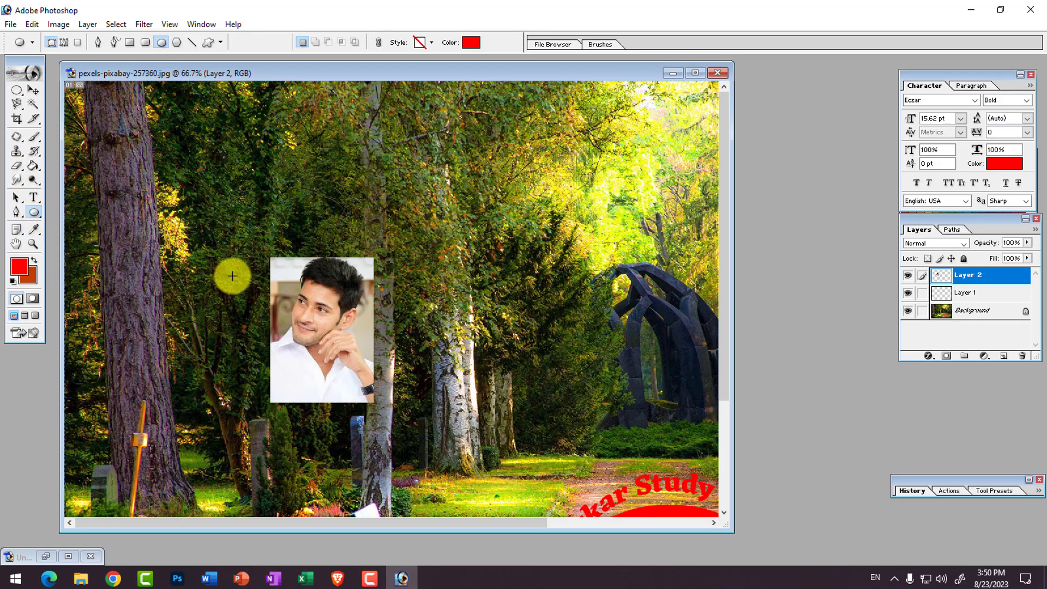
{"action": "left_click_drag", "start_coordinate": [35, 211], "coordinate": [68, 211]}
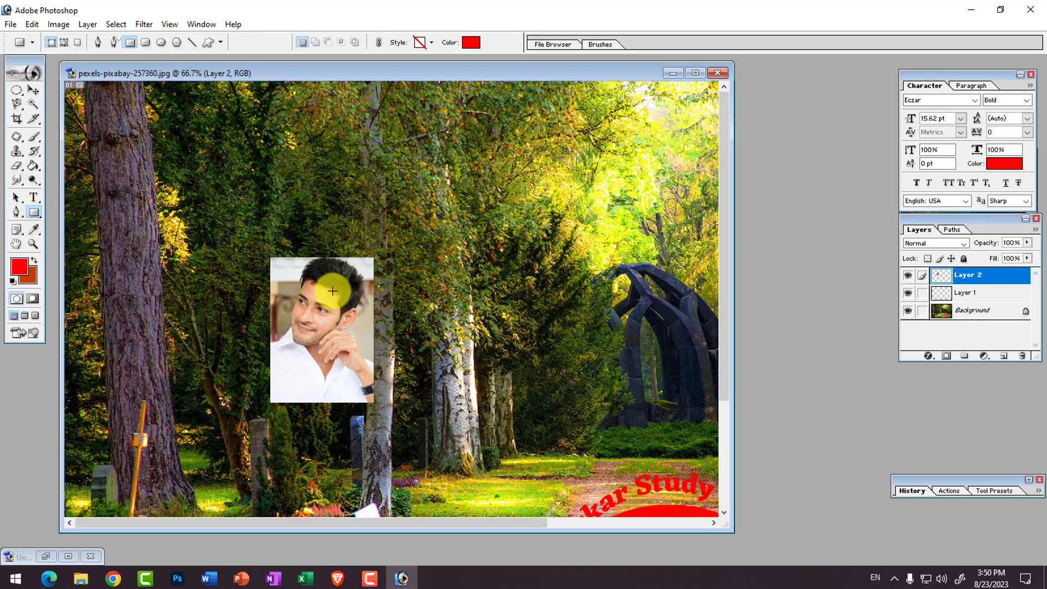
{"action": "left_click_drag", "start_coordinate": [270, 256], "coordinate": [375, 402]}
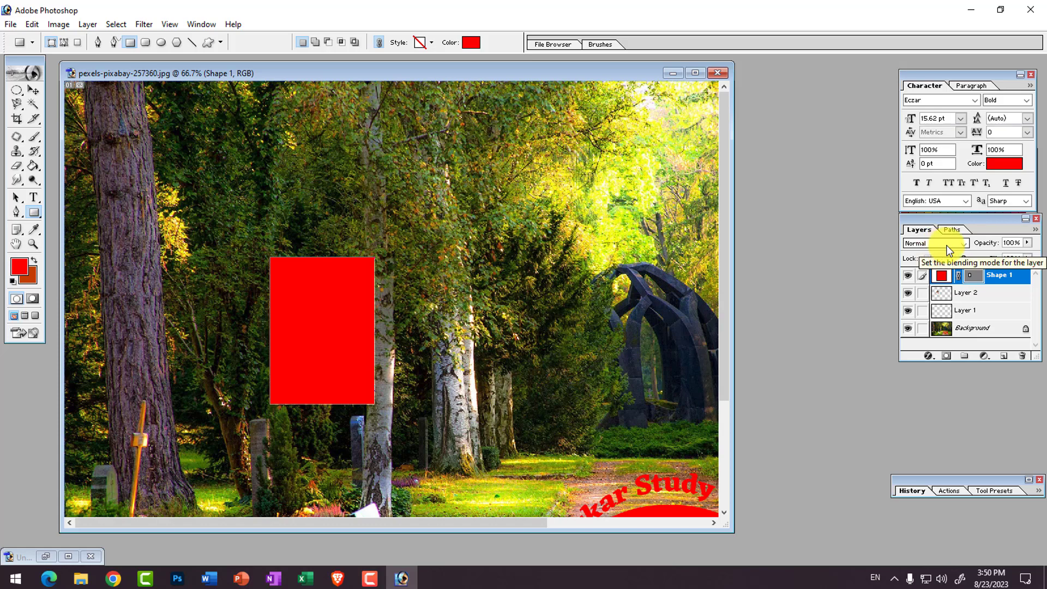
Try the Luminosity and Color blending modes on the red rectangle's layer
{"action": "left_click", "coordinate": [962, 244]}
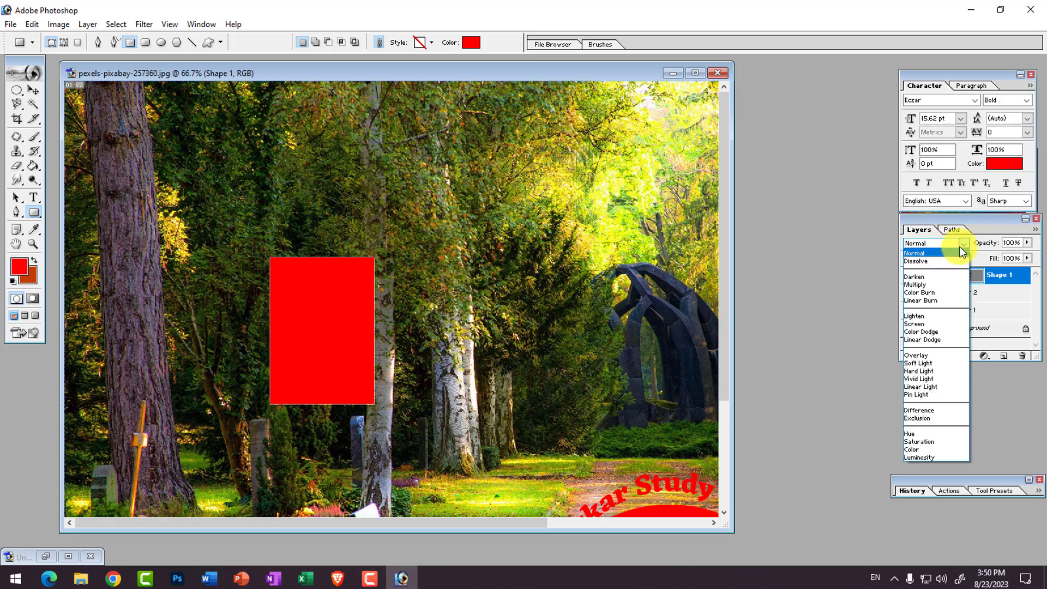
{"action": "left_click", "coordinate": [927, 458]}
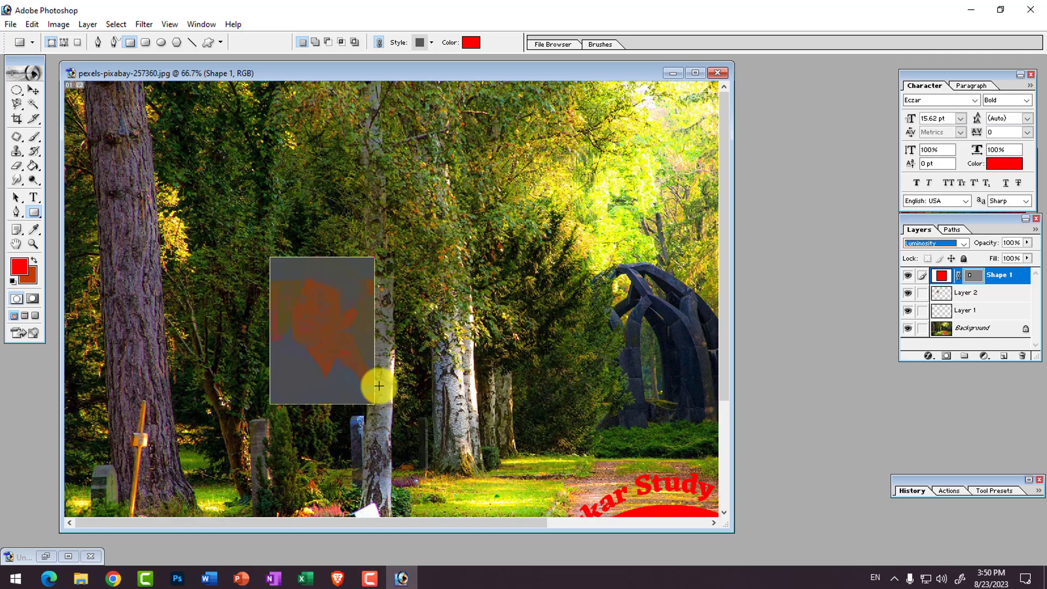
{"action": "left_click", "coordinate": [961, 245]}
{"action": "left_click", "coordinate": [931, 449]}
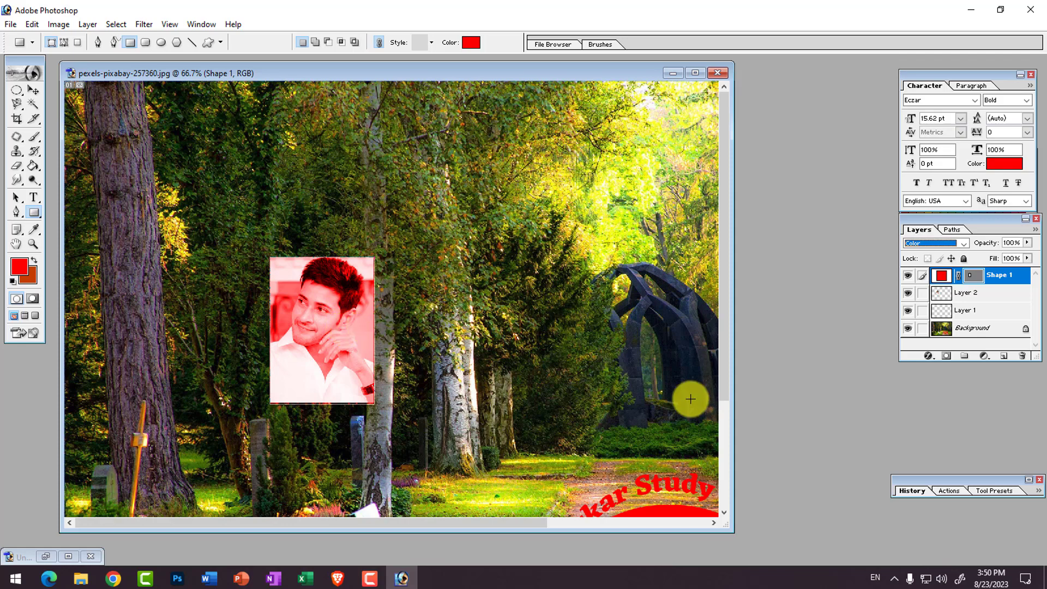
Set the blending mode of the red rectangle's layer to Soft Light
{"action": "left_click", "coordinate": [963, 245]}
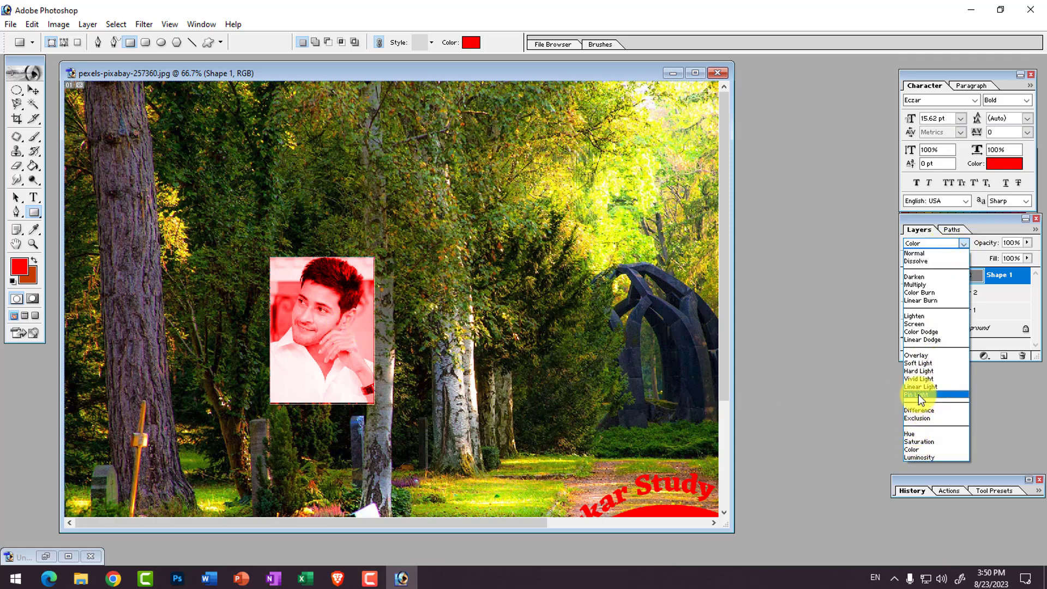
{"action": "left_click", "coordinate": [921, 364]}
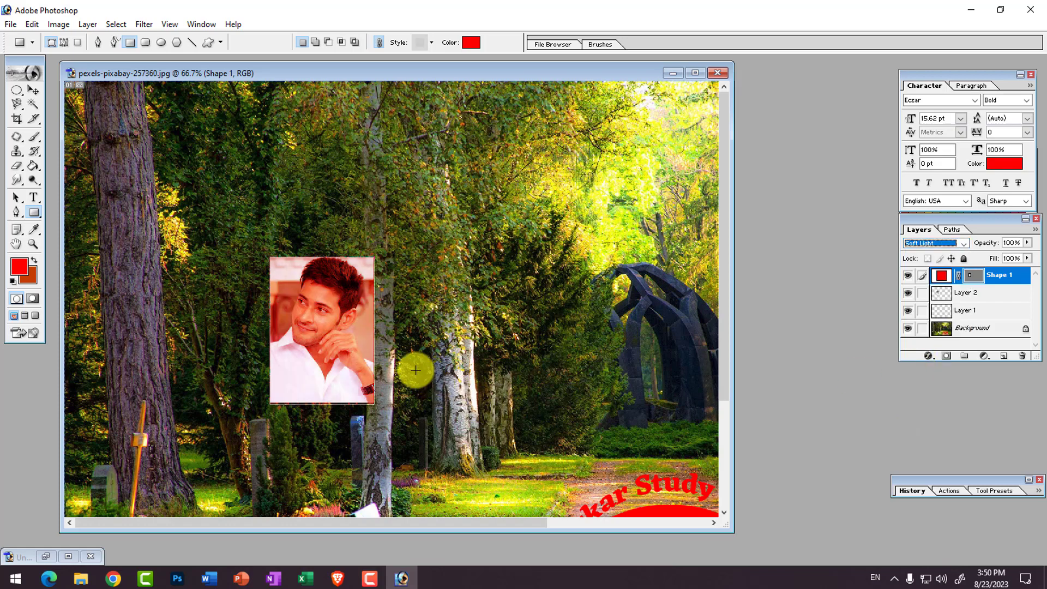
{"action": "left_click", "coordinate": [963, 244]}
{"action": "left_click", "coordinate": [374, 372]}
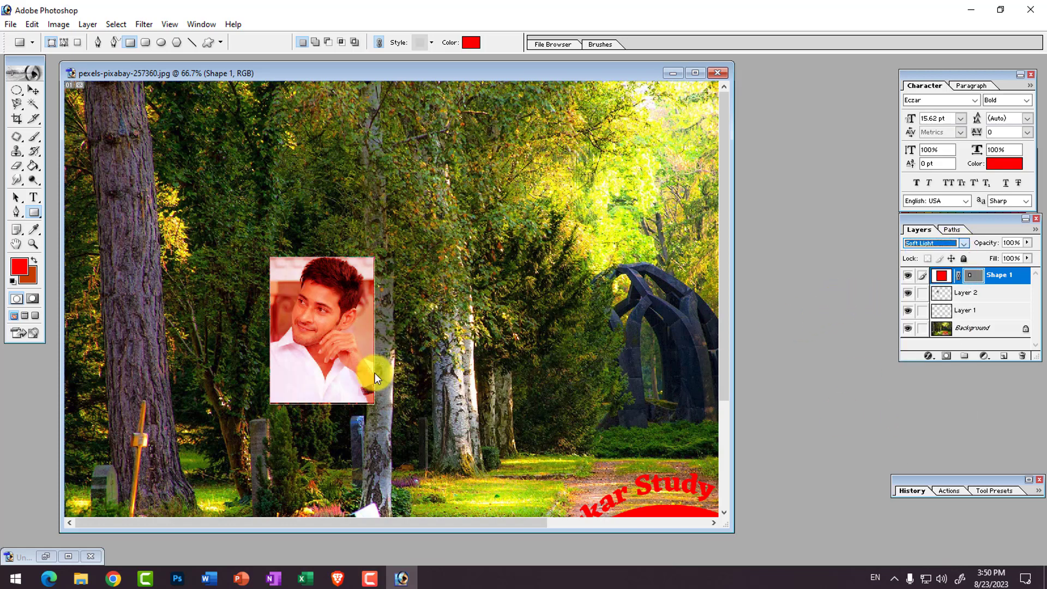
Change the rectangle shape's fill color to bright green 3CFF00
{"action": "left_click", "coordinate": [38, 91]}
{"action": "left_click", "coordinate": [34, 213]}
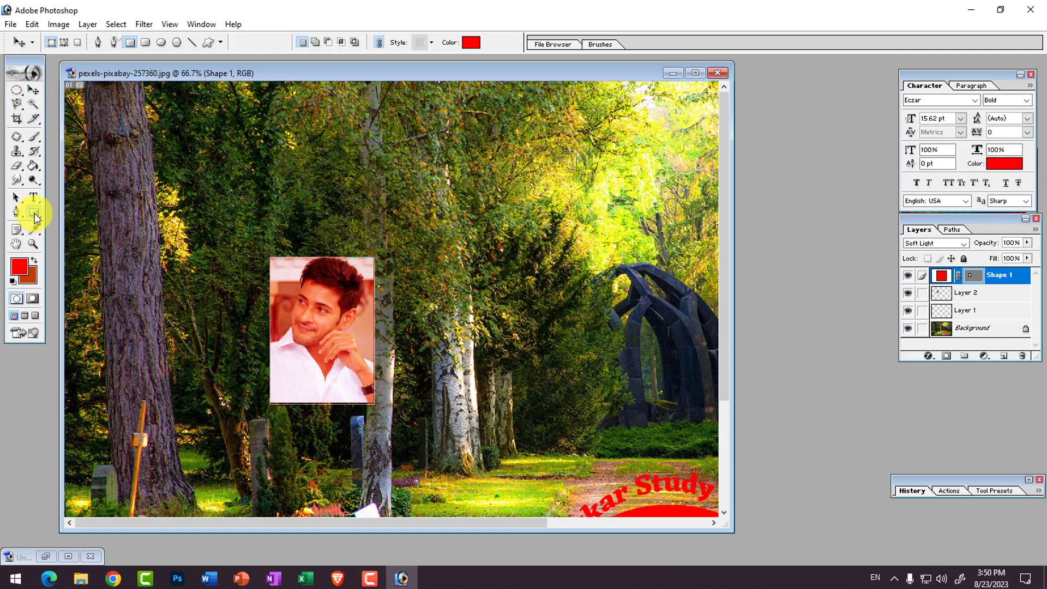
{"action": "left_click", "coordinate": [465, 44]}
{"action": "left_click", "coordinate": [810, 295]}
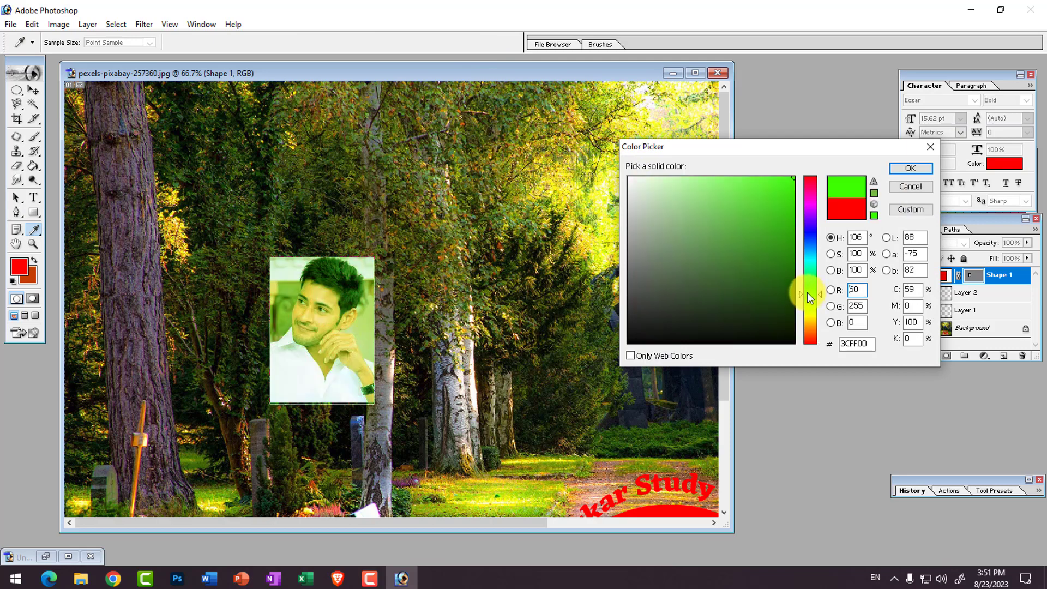
{"action": "mouse_move", "coordinate": [792, 216]}
{"action": "left_mouse_down"}
{"action": "mouse_move", "coordinate": [793, 262]}
{"action": "mouse_move", "coordinate": [809, 145]}
{"action": "left_mouse_up"}
{"action": "left_click", "coordinate": [908, 168]}
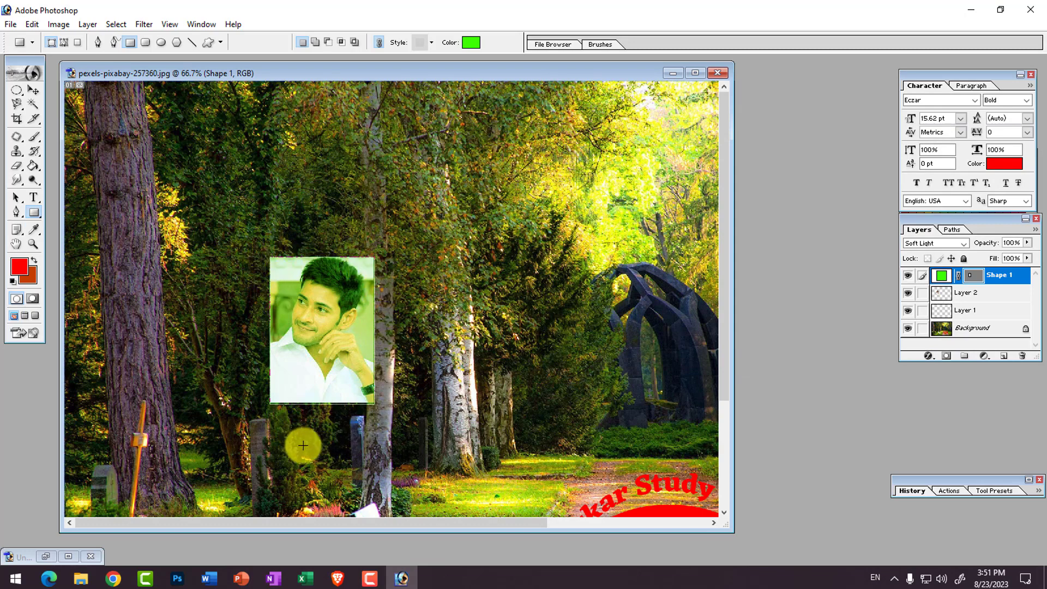
Try a red Stroke layer style around the outside of the green rectangle
{"action": "left_click", "coordinate": [928, 357]}
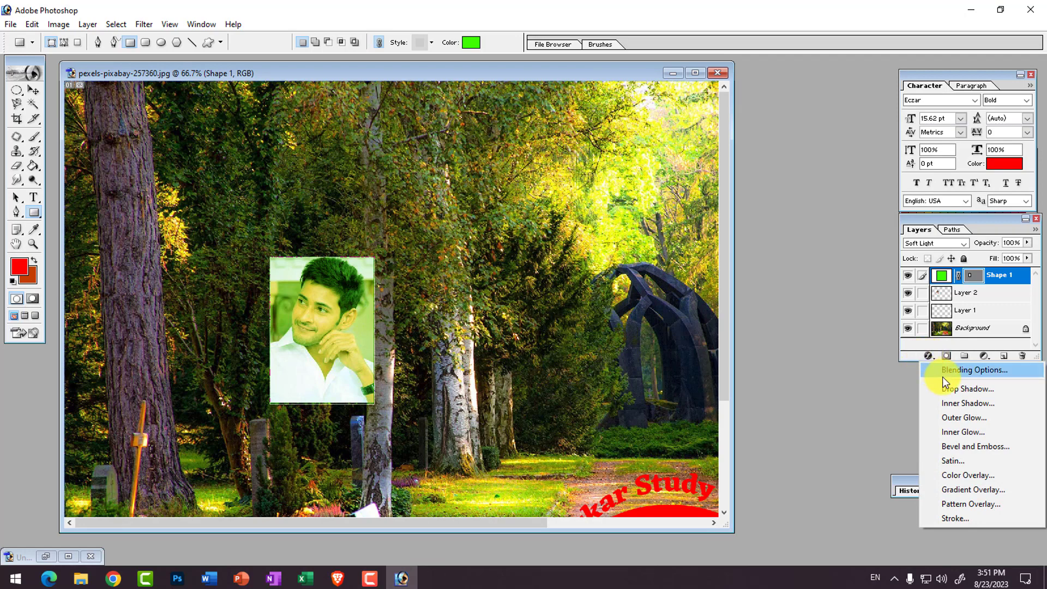
{"action": "left_click", "coordinate": [948, 517]}
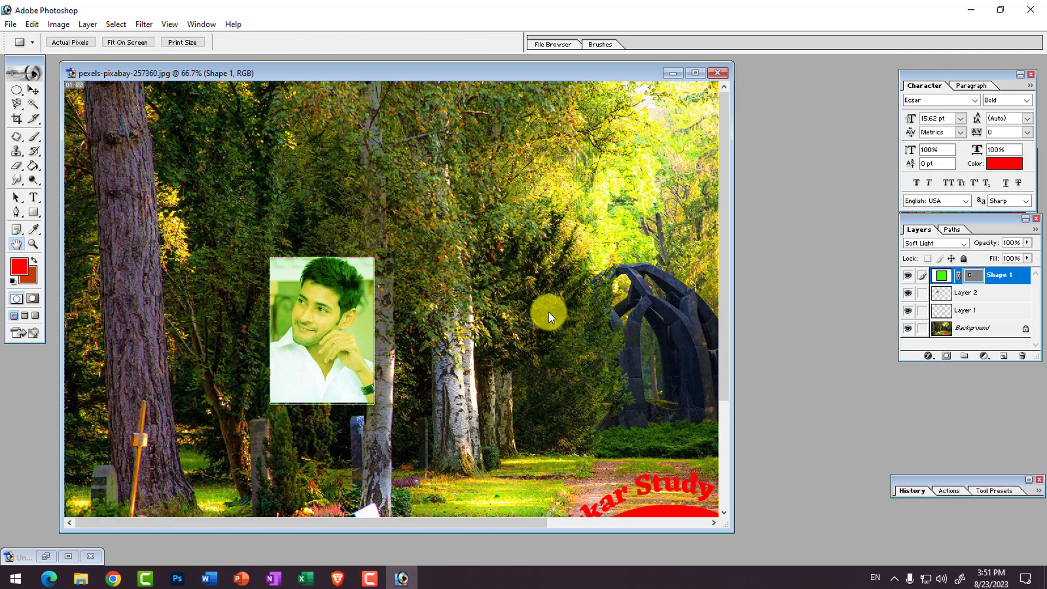
{"action": "mouse_move", "coordinate": [550, 97]}
{"action": "left_mouse_down"}
{"action": "mouse_move", "coordinate": [680, 184]}
{"action": "mouse_move", "coordinate": [688, 225]}
{"action": "mouse_move", "coordinate": [711, 225]}
{"action": "mouse_move", "coordinate": [684, 223]}
{"action": "left_mouse_up"}
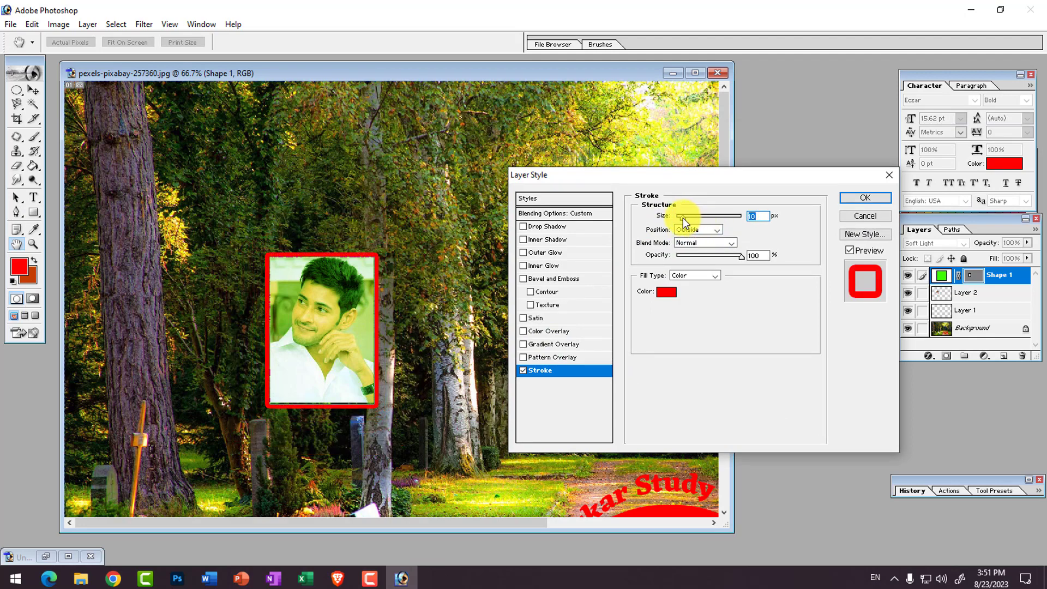
{"action": "left_click", "coordinate": [866, 198]}
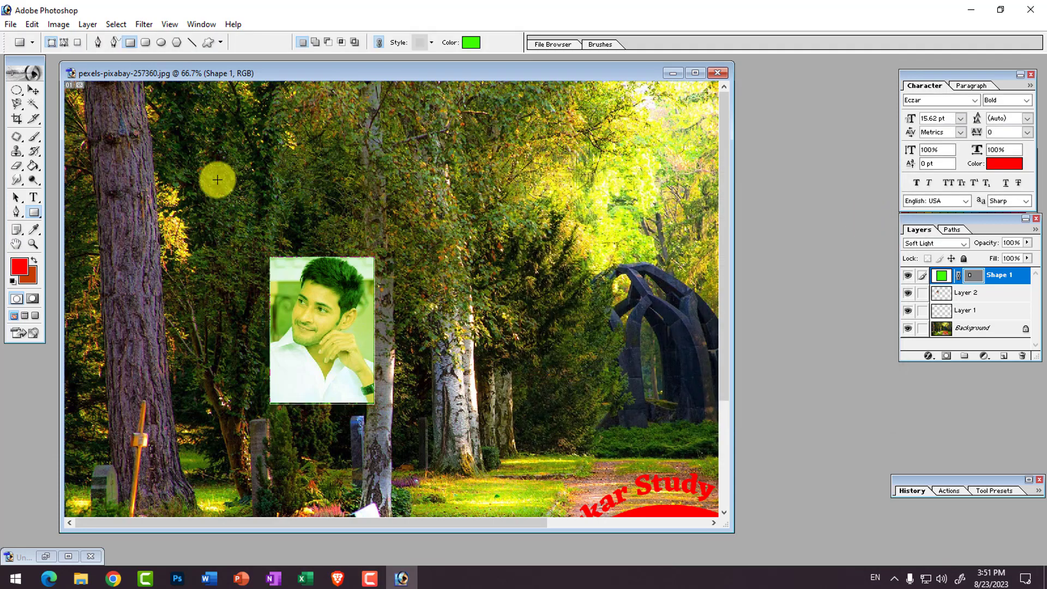
{"action": "left_click", "coordinate": [33, 90]}
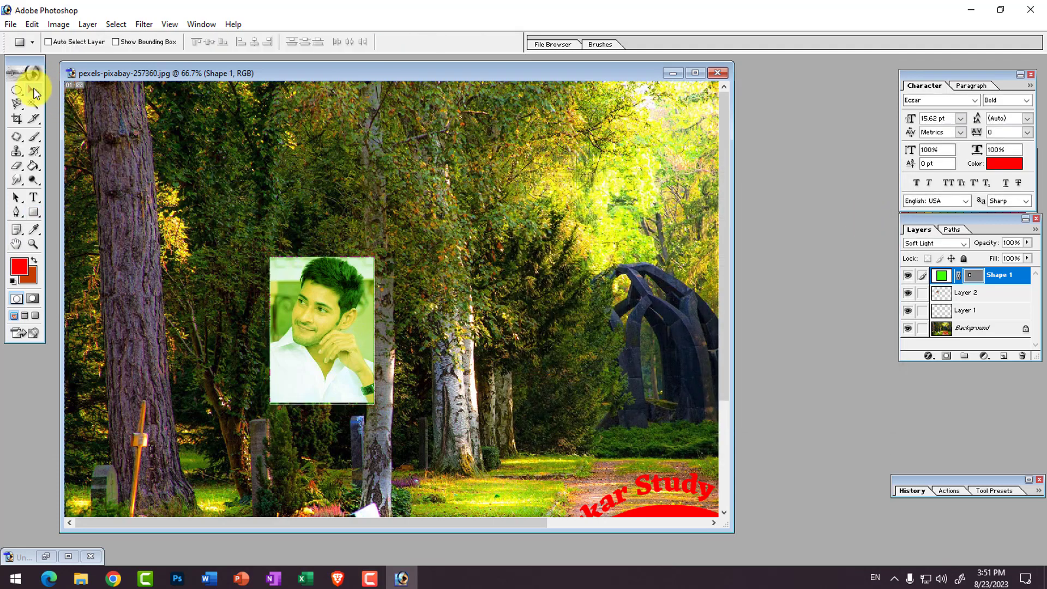
{"action": "left_click", "coordinate": [32, 138]}
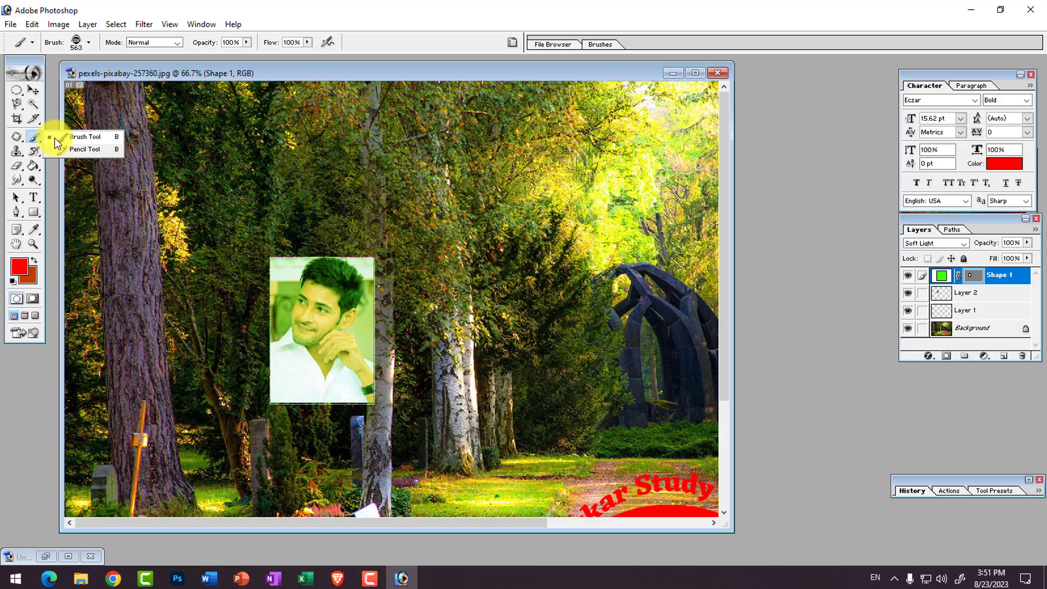
{"action": "left_click", "coordinate": [54, 138]}
{"action": "left_click", "coordinate": [35, 138]}
{"action": "left_click", "coordinate": [18, 139]}
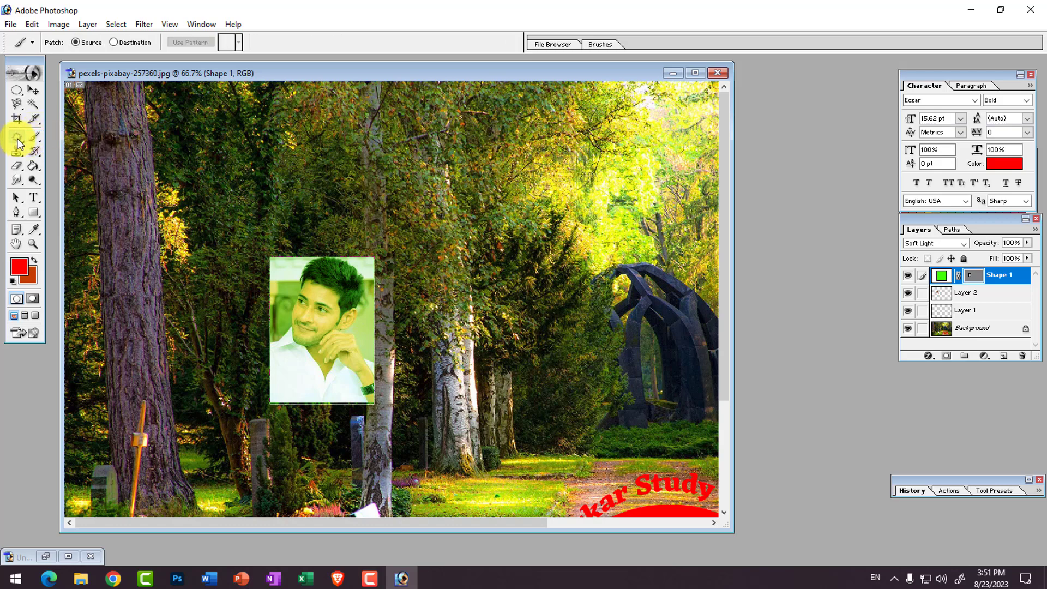
{"action": "left_click", "coordinate": [34, 211]}
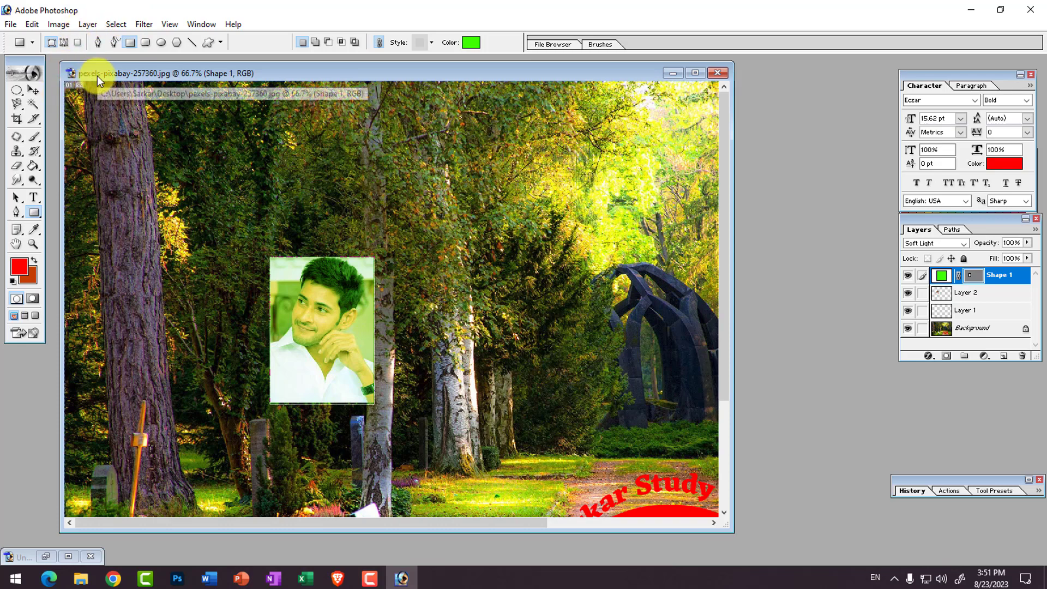
{"action": "left_click", "coordinate": [31, 25]}
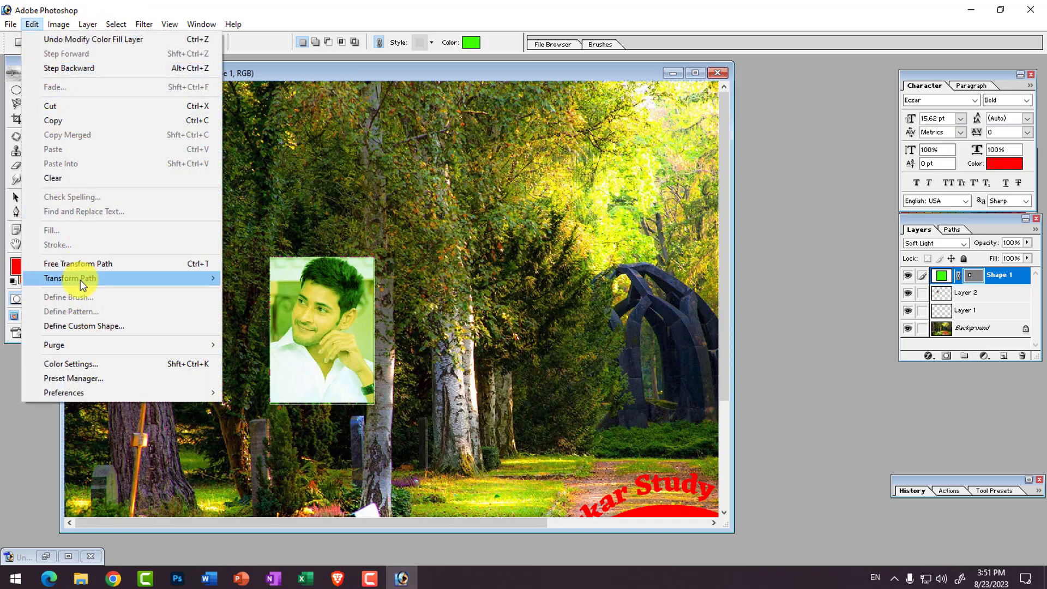
{"action": "left_click", "coordinate": [307, 240]}
Move the green rectangle off the portrait, up and to its left beside the large tree trunk
{"action": "left_click", "coordinate": [33, 90]}
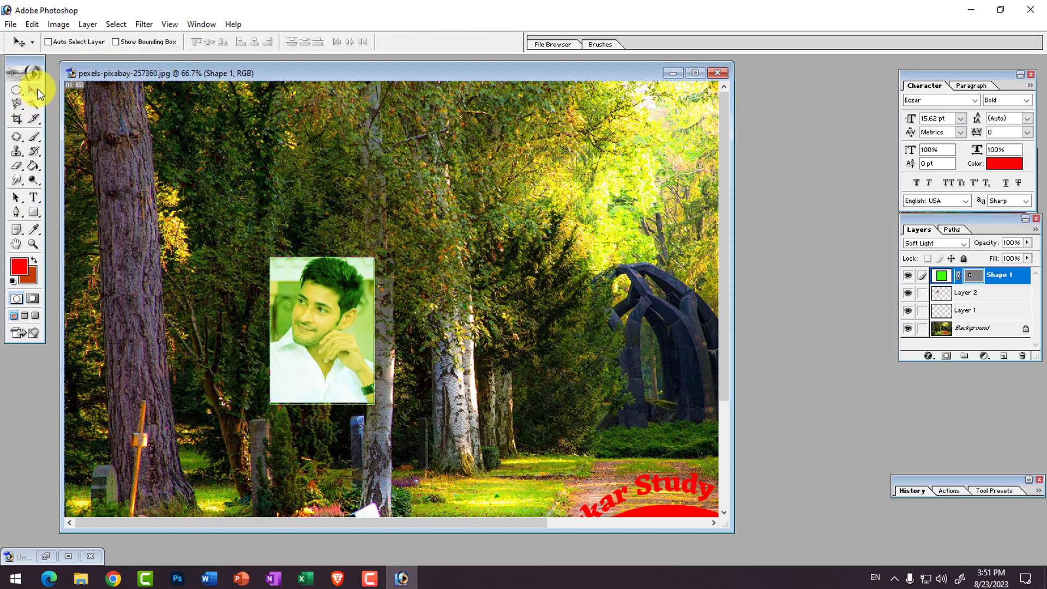
{"action": "right_click", "coordinate": [323, 289]}
{"action": "left_click", "coordinate": [323, 289]}
{"action": "right_click", "coordinate": [302, 316]}
{"action": "left_click", "coordinate": [323, 322]}
{"action": "left_click_drag", "start_coordinate": [314, 298], "coordinate": [202, 264]}
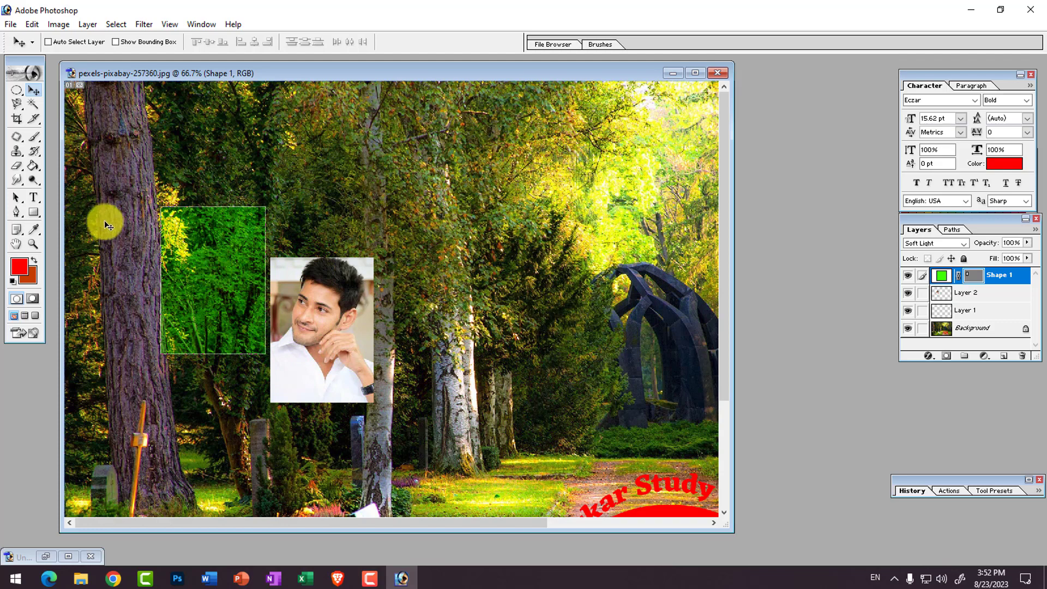
Check the forest image's pixel dimensions, document size and resolution in the Image Size settings, leaving the values as they are
{"action": "left_click", "coordinate": [52, 24]}
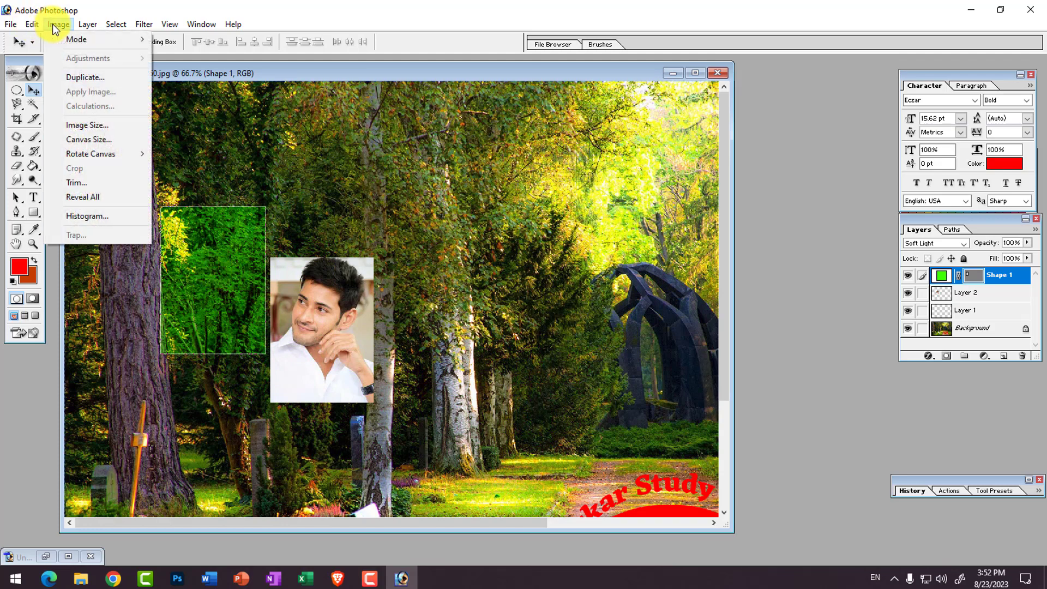
{"action": "left_click", "coordinate": [93, 130]}
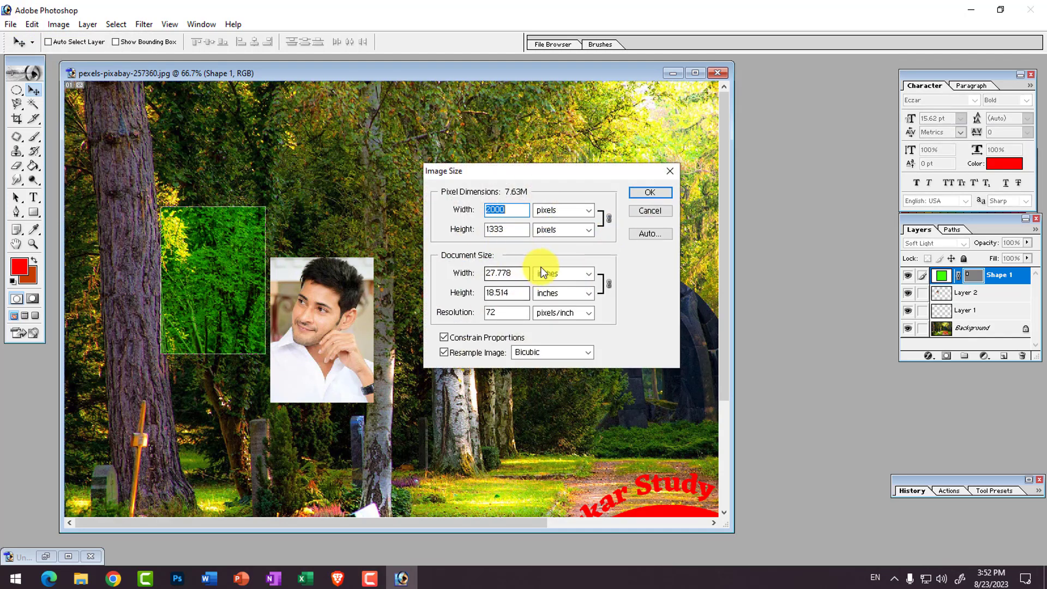
{"action": "left_click", "coordinate": [650, 193]}
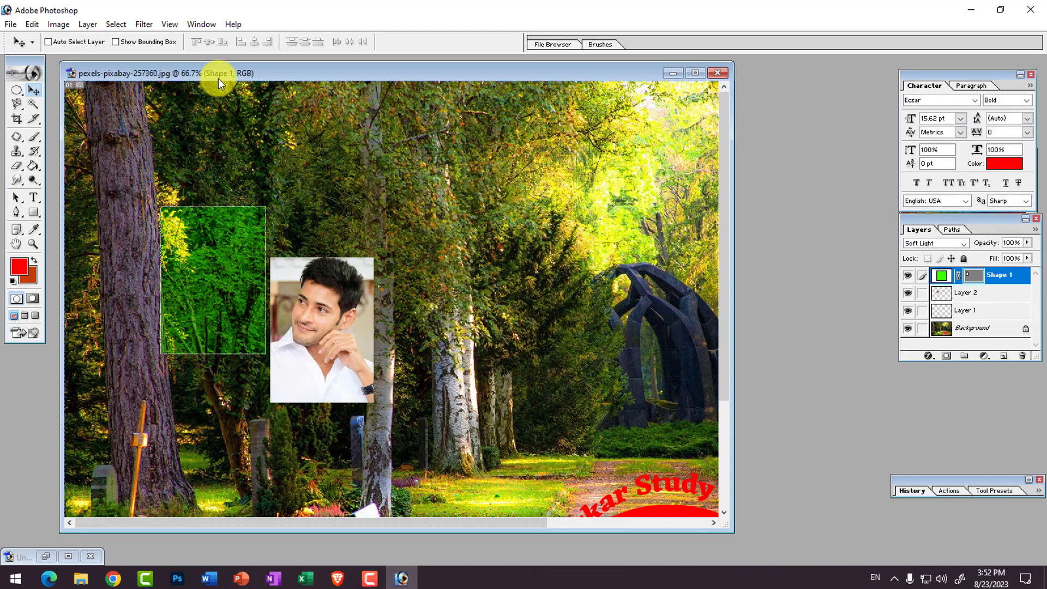
{"action": "left_click", "coordinate": [46, 24]}
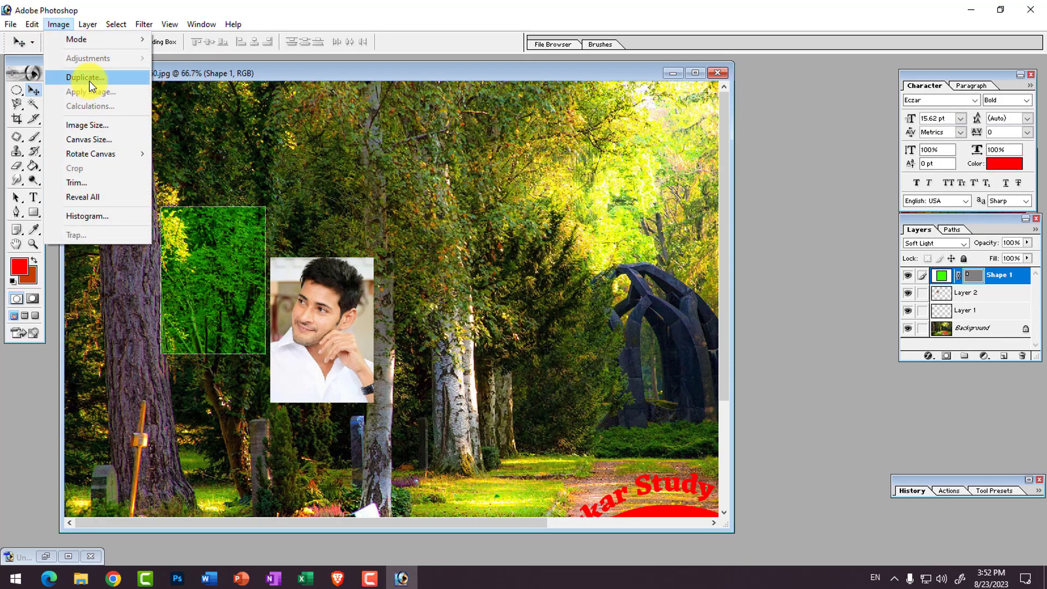
{"action": "left_click", "coordinate": [212, 76]}
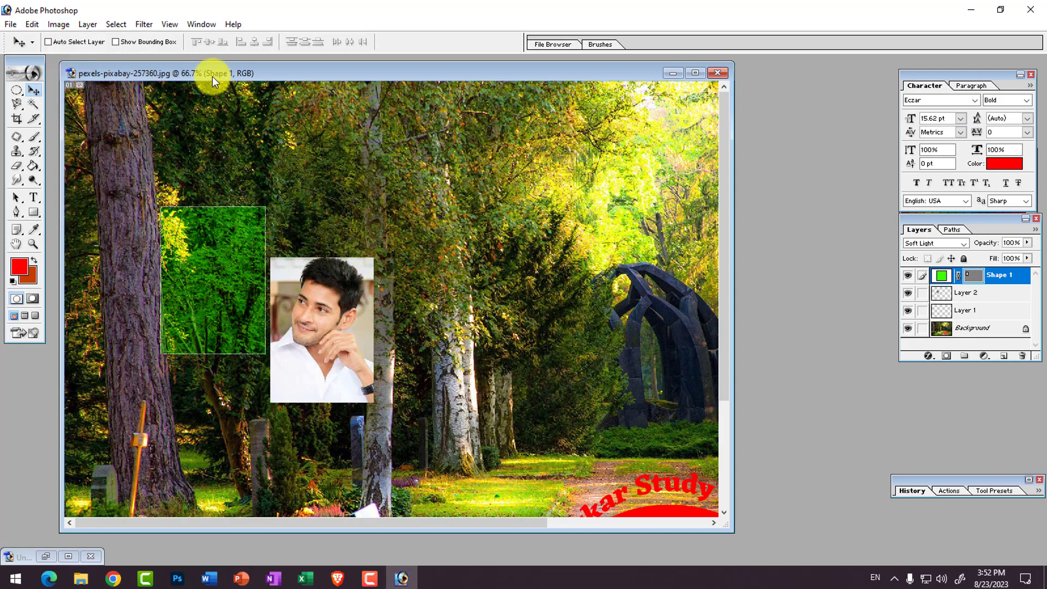
{"action": "right_click", "coordinate": [212, 76]}
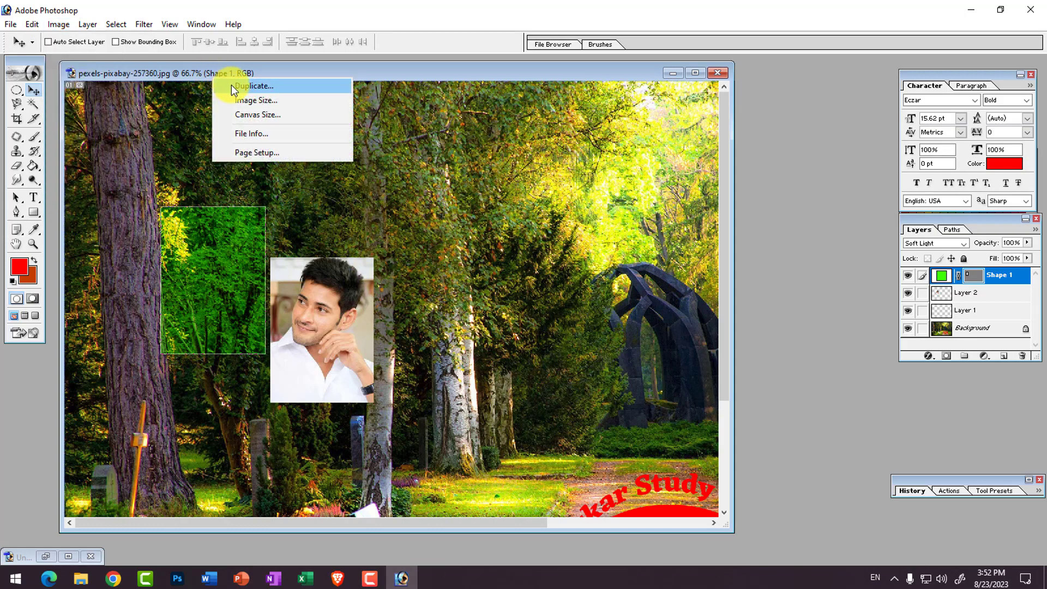
{"action": "left_click", "coordinate": [200, 69]}
Maximize the forest image's document window so it fills the workspace
{"action": "left_click_drag", "start_coordinate": [211, 71], "coordinate": [212, 74]}
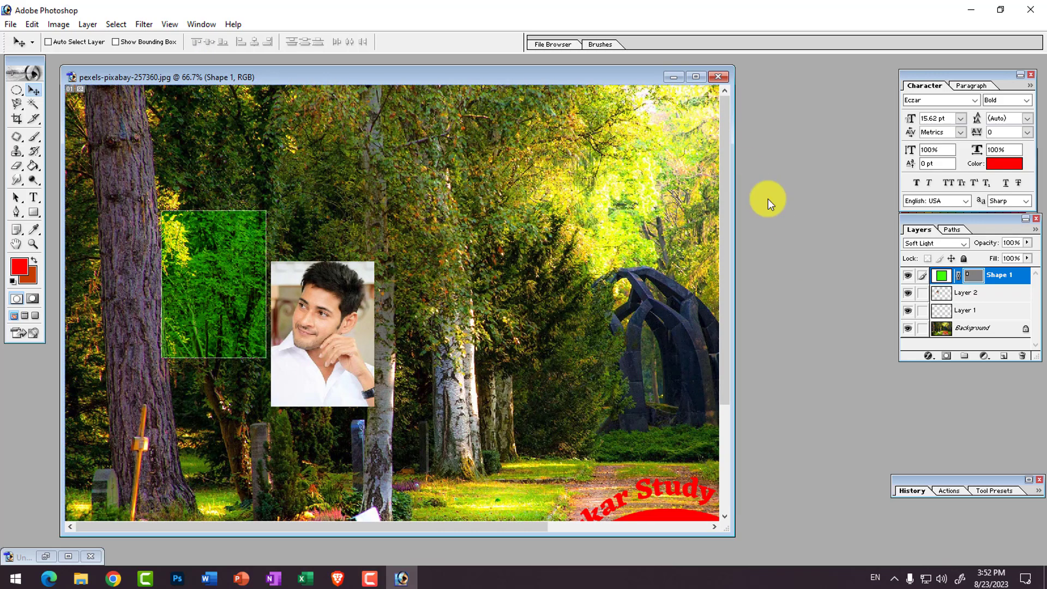
{"action": "left_click", "coordinate": [695, 78]}
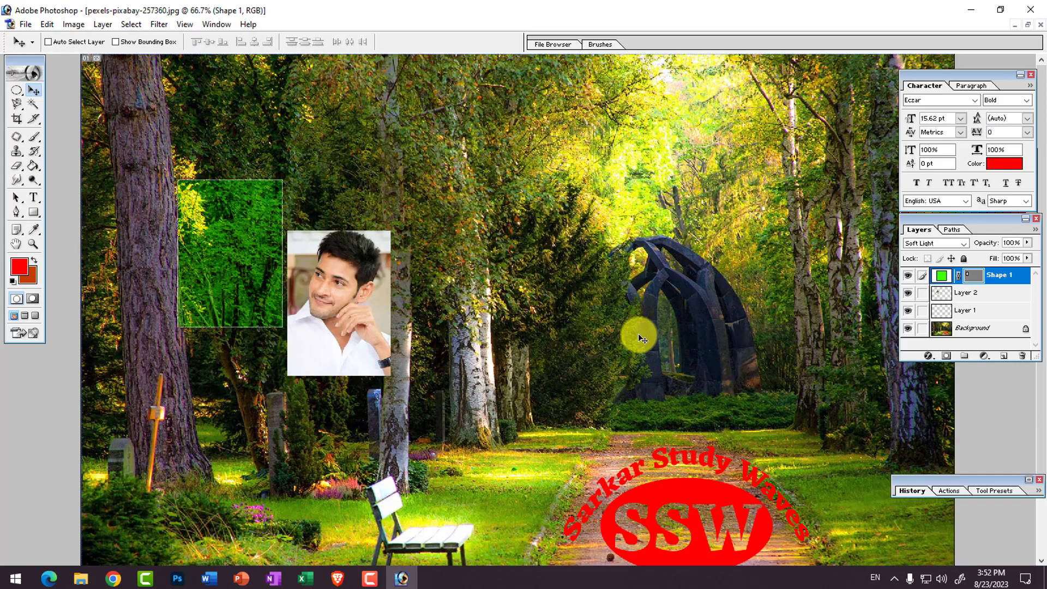